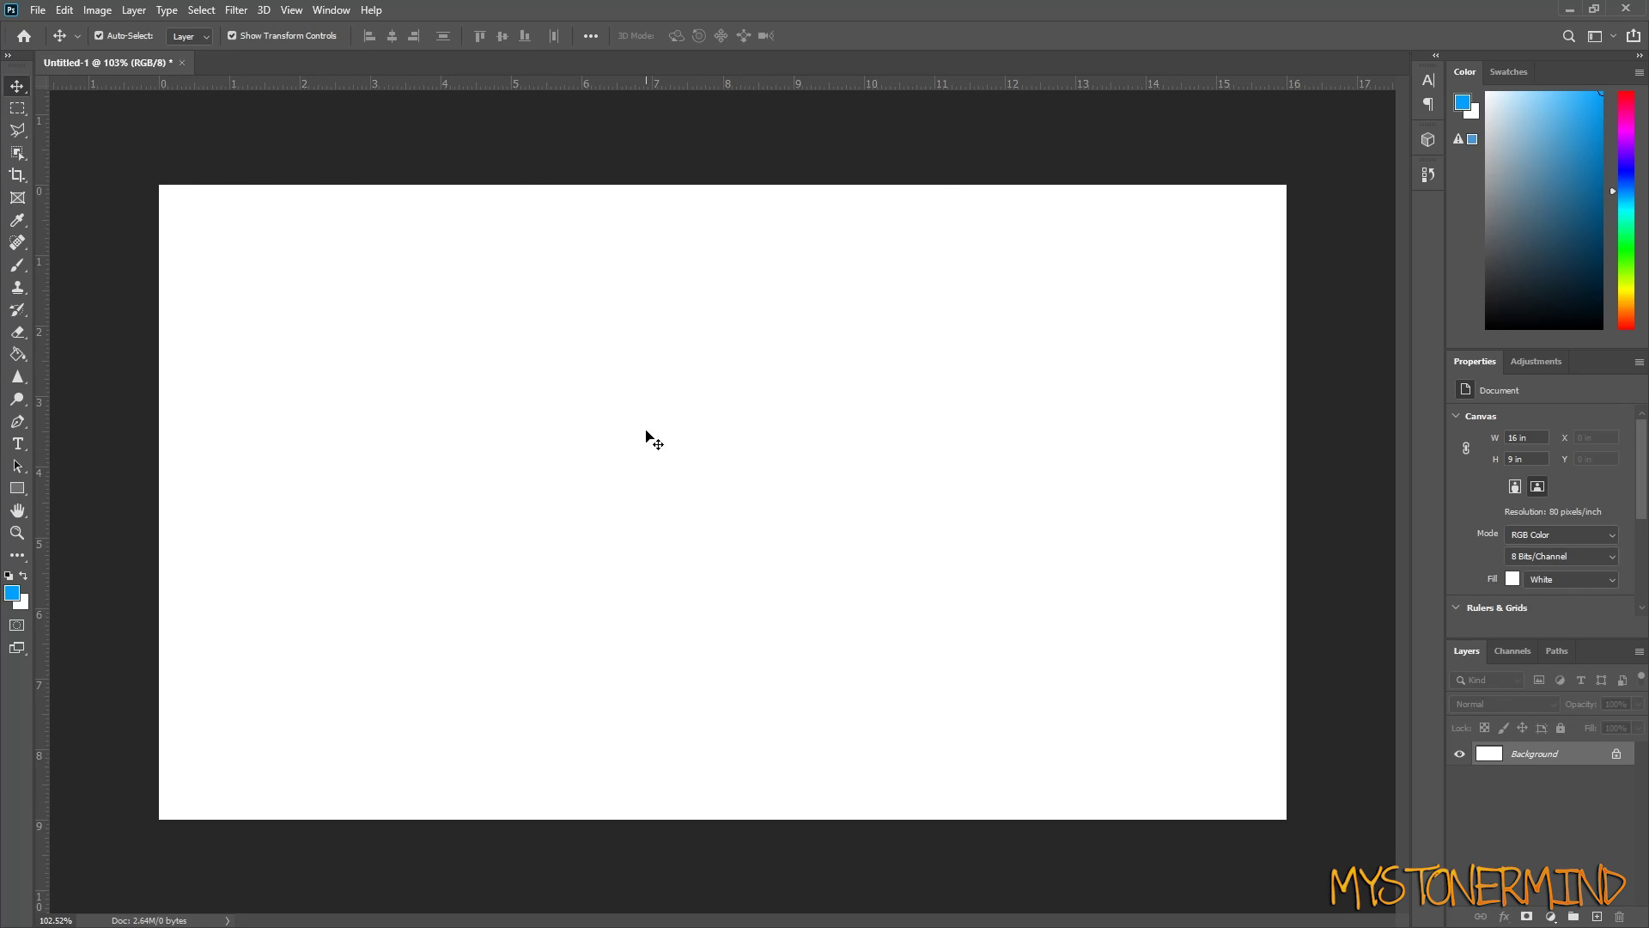
- Set the foreground color to blue and paint freehand figure-eights and wavy strokes across the white canvas with the Brush tool
{"action": "left_click_drag", "start_coordinate": [653, 359], "coordinate": [664, 405]}
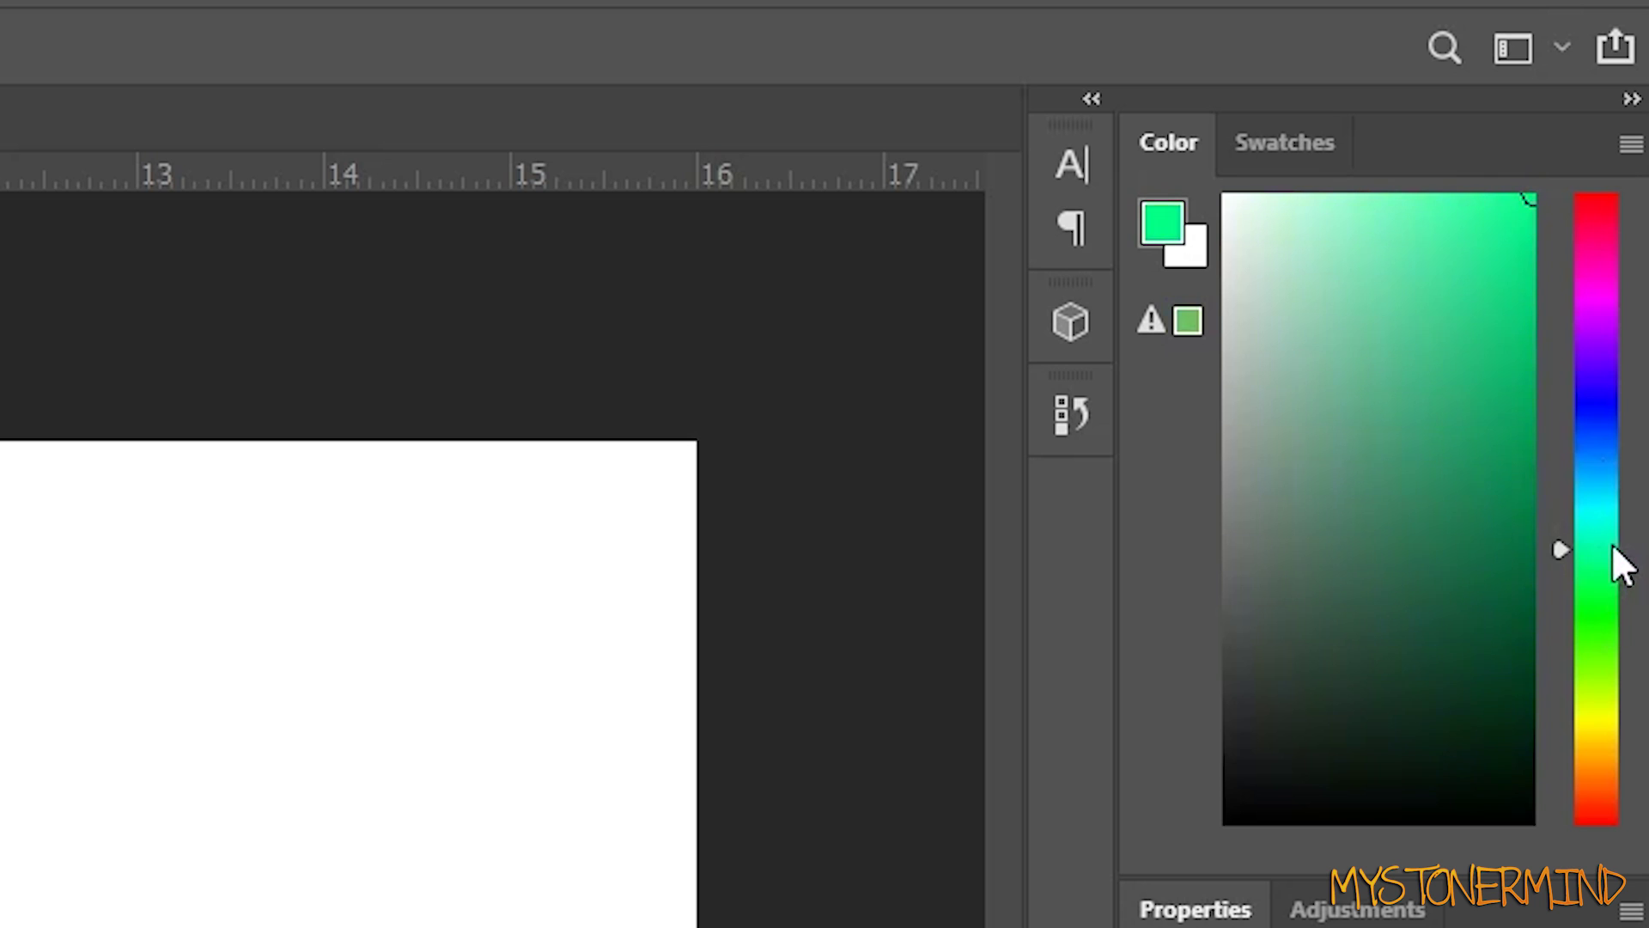
{"action": "left_click_drag", "start_coordinate": [1619, 562], "coordinate": [1631, 413]}
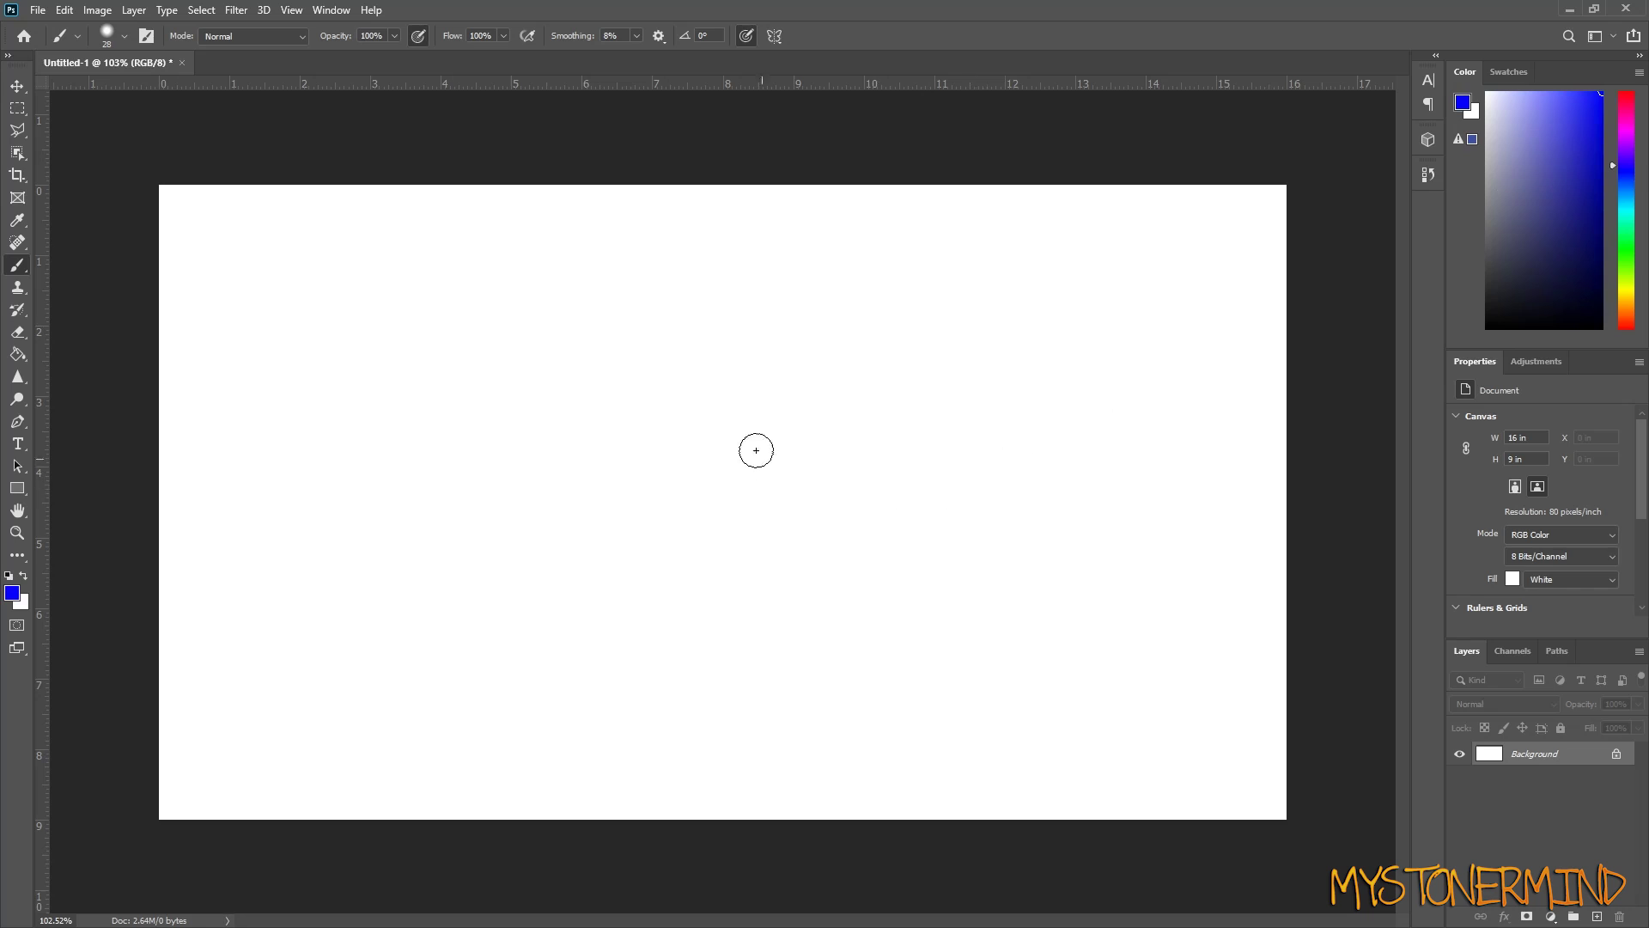
{"action": "mouse_move", "coordinate": [762, 399]}
{"action": "left_mouse_down"}
{"action": "mouse_move", "coordinate": [664, 424]}
{"action": "mouse_move", "coordinate": [707, 298]}
{"action": "mouse_move", "coordinate": [618, 339]}
{"action": "mouse_move", "coordinate": [695, 469]}
{"action": "mouse_move", "coordinate": [603, 367]}
{"action": "left_mouse_up"}
{"action": "mouse_move", "coordinate": [368, 372]}
{"action": "left_mouse_down"}
{"action": "mouse_move", "coordinate": [496, 428]}
{"action": "mouse_move", "coordinate": [435, 432]}
{"action": "mouse_move", "coordinate": [354, 393]}
{"action": "mouse_move", "coordinate": [487, 481]}
{"action": "mouse_move", "coordinate": [378, 371]}
{"action": "mouse_move", "coordinate": [404, 549]}
{"action": "left_mouse_up"}
{"action": "mouse_move", "coordinate": [954, 262]}
{"action": "left_mouse_down"}
{"action": "mouse_move", "coordinate": [1003, 404]}
{"action": "mouse_move", "coordinate": [908, 295]}
{"action": "mouse_move", "coordinate": [932, 472]}
{"action": "left_mouse_up"}
{"action": "left_click_drag", "start_coordinate": [702, 677], "coordinate": [1105, 545]}
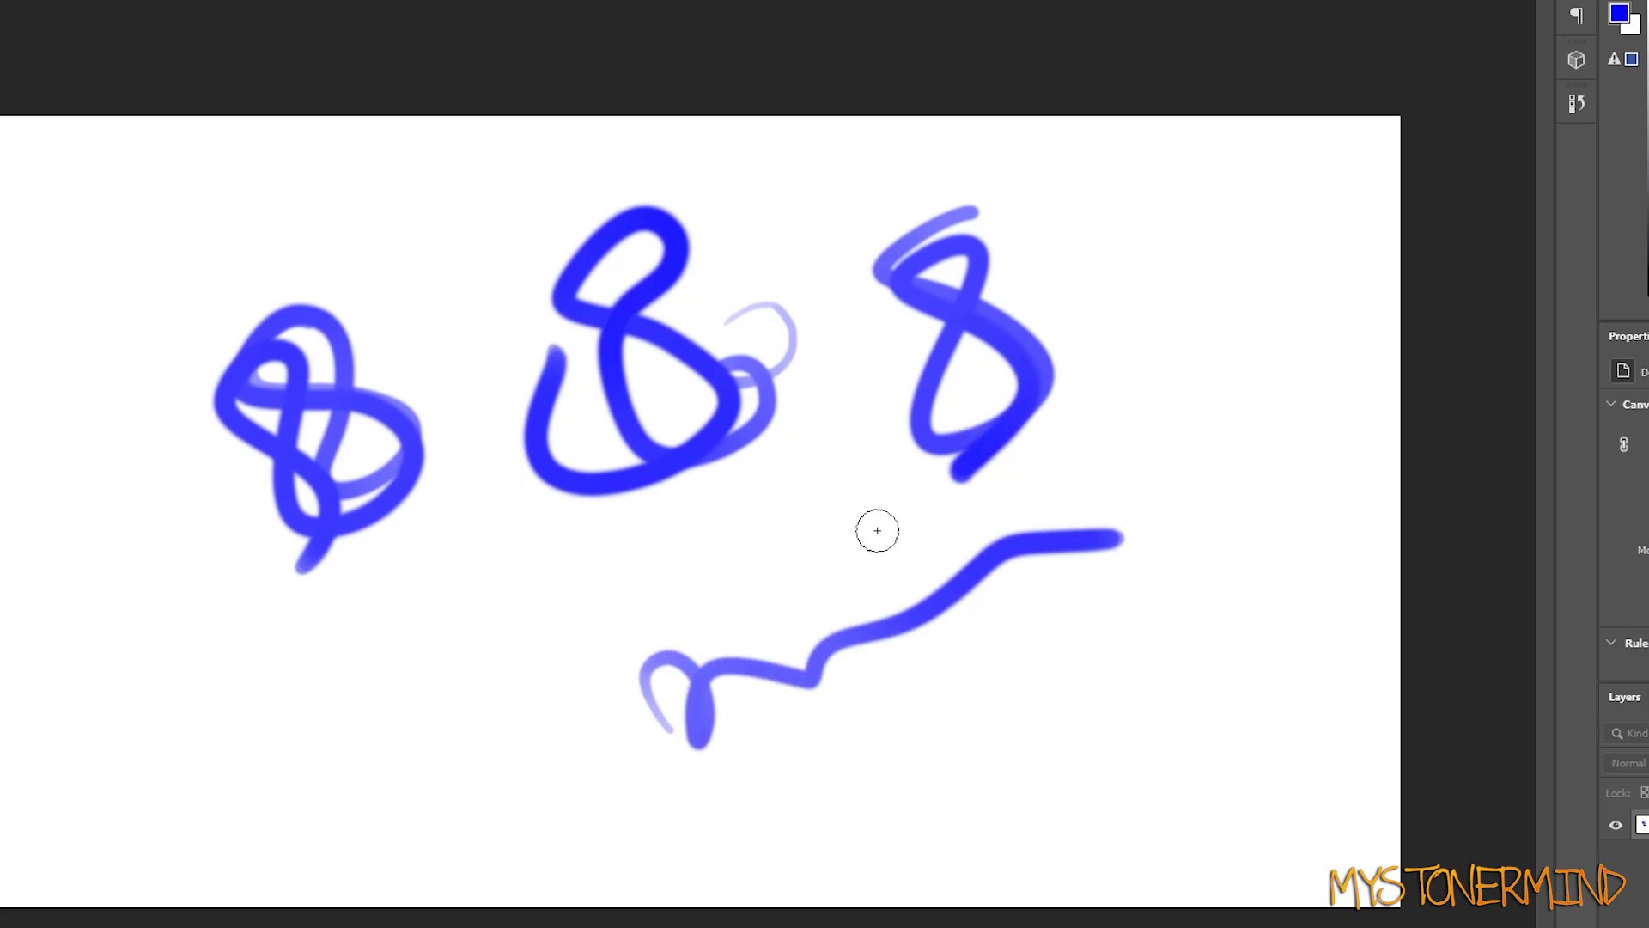
{"action": "mouse_move", "coordinate": [733, 576]}
{"action": "left_mouse_down"}
{"action": "mouse_move", "coordinate": [956, 702]}
{"action": "mouse_move", "coordinate": [1027, 700]}
{"action": "left_mouse_up"}
{"action": "left_click_drag", "start_coordinate": [1097, 410], "coordinate": [1150, 582]}
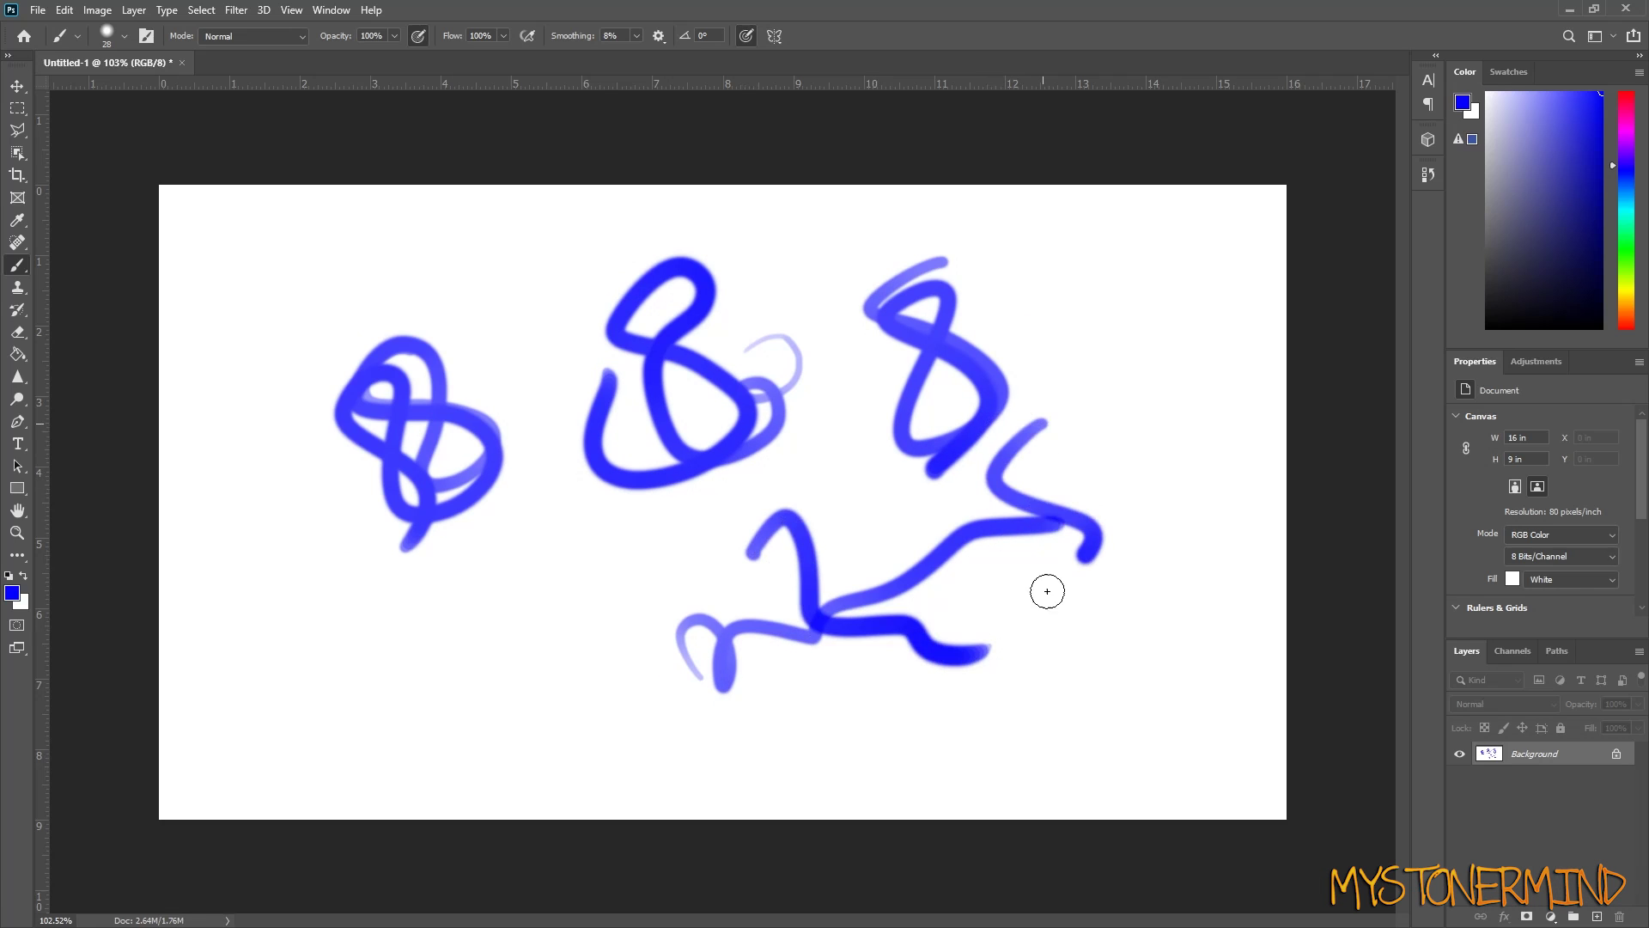
{"action": "left_click_drag", "start_coordinate": [1047, 591], "coordinate": [1042, 691]}
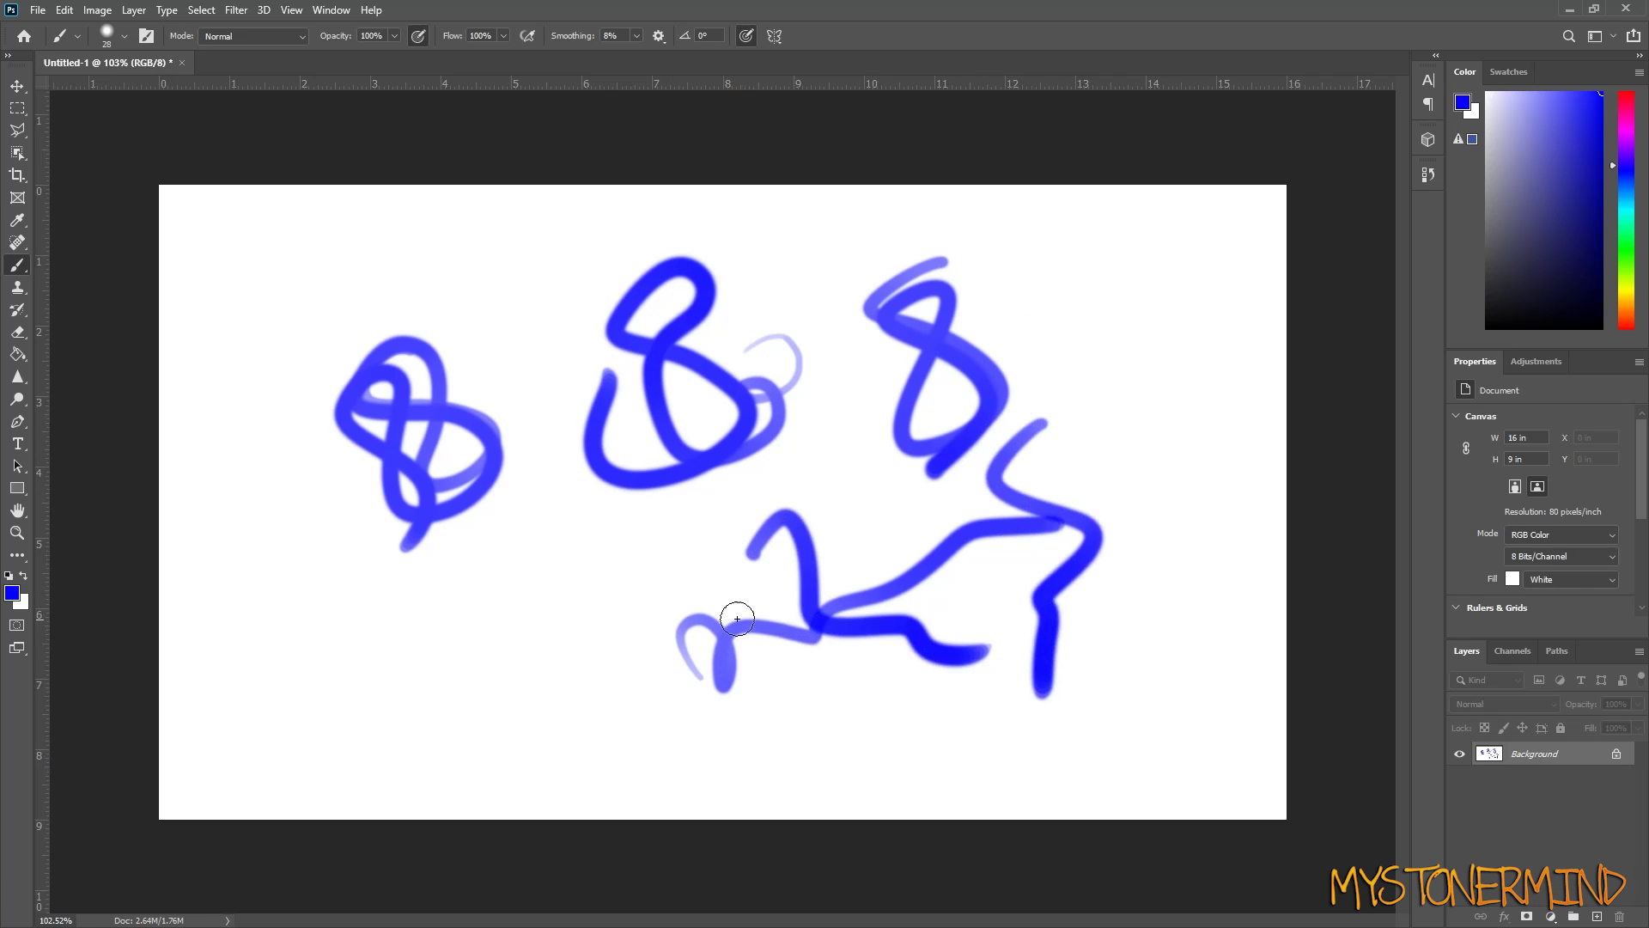
{"action": "left_click_drag", "start_coordinate": [594, 625], "coordinate": [663, 767]}
{"action": "left_click_drag", "start_coordinate": [385, 663], "coordinate": [468, 291]}
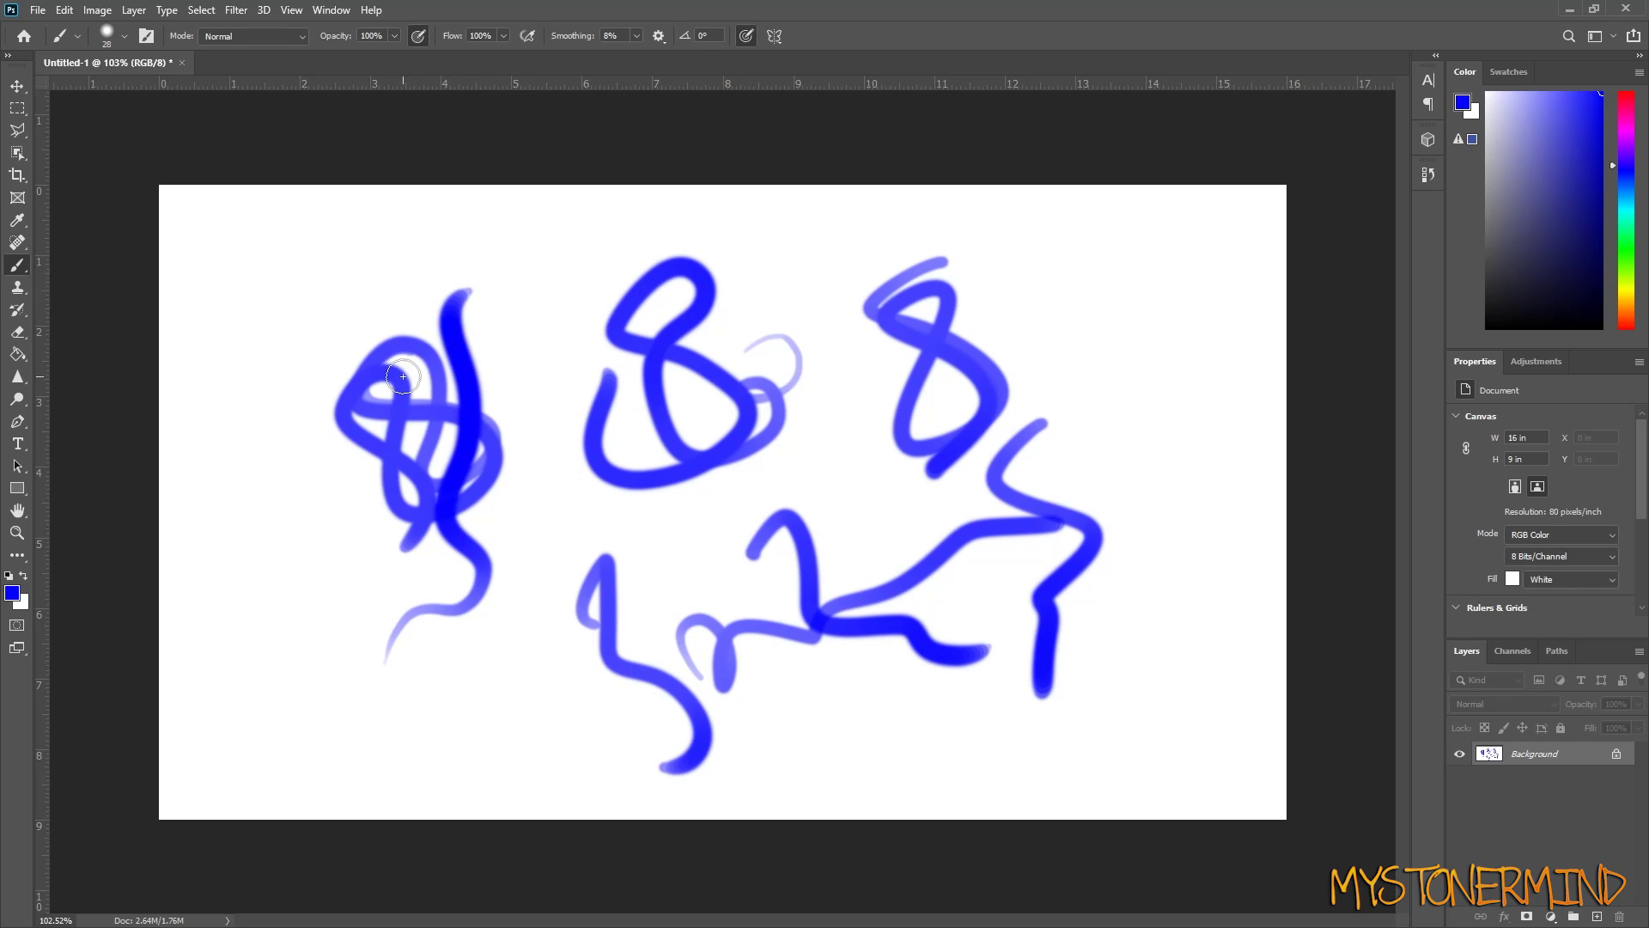
- Undo all the blue brush strokes until the canvas is blank white
{"action": "key", "text": "ctrl+z"}
{"action": "key", "text": "ctrl+z"}
{"action": "key", "text": "ctrl+z"}
{"action": "key", "text": "ctrl+z"}
{"action": "key", "text": "ctrl+z"}
{"action": "key", "text": "ctrl+z"}
{"action": "key", "text": "ctrl+z"}
{"action": "key", "text": "ctrl+z"}
{"action": "key", "text": "ctrl+z"}
{"action": "key", "text": "ctrl+z"}
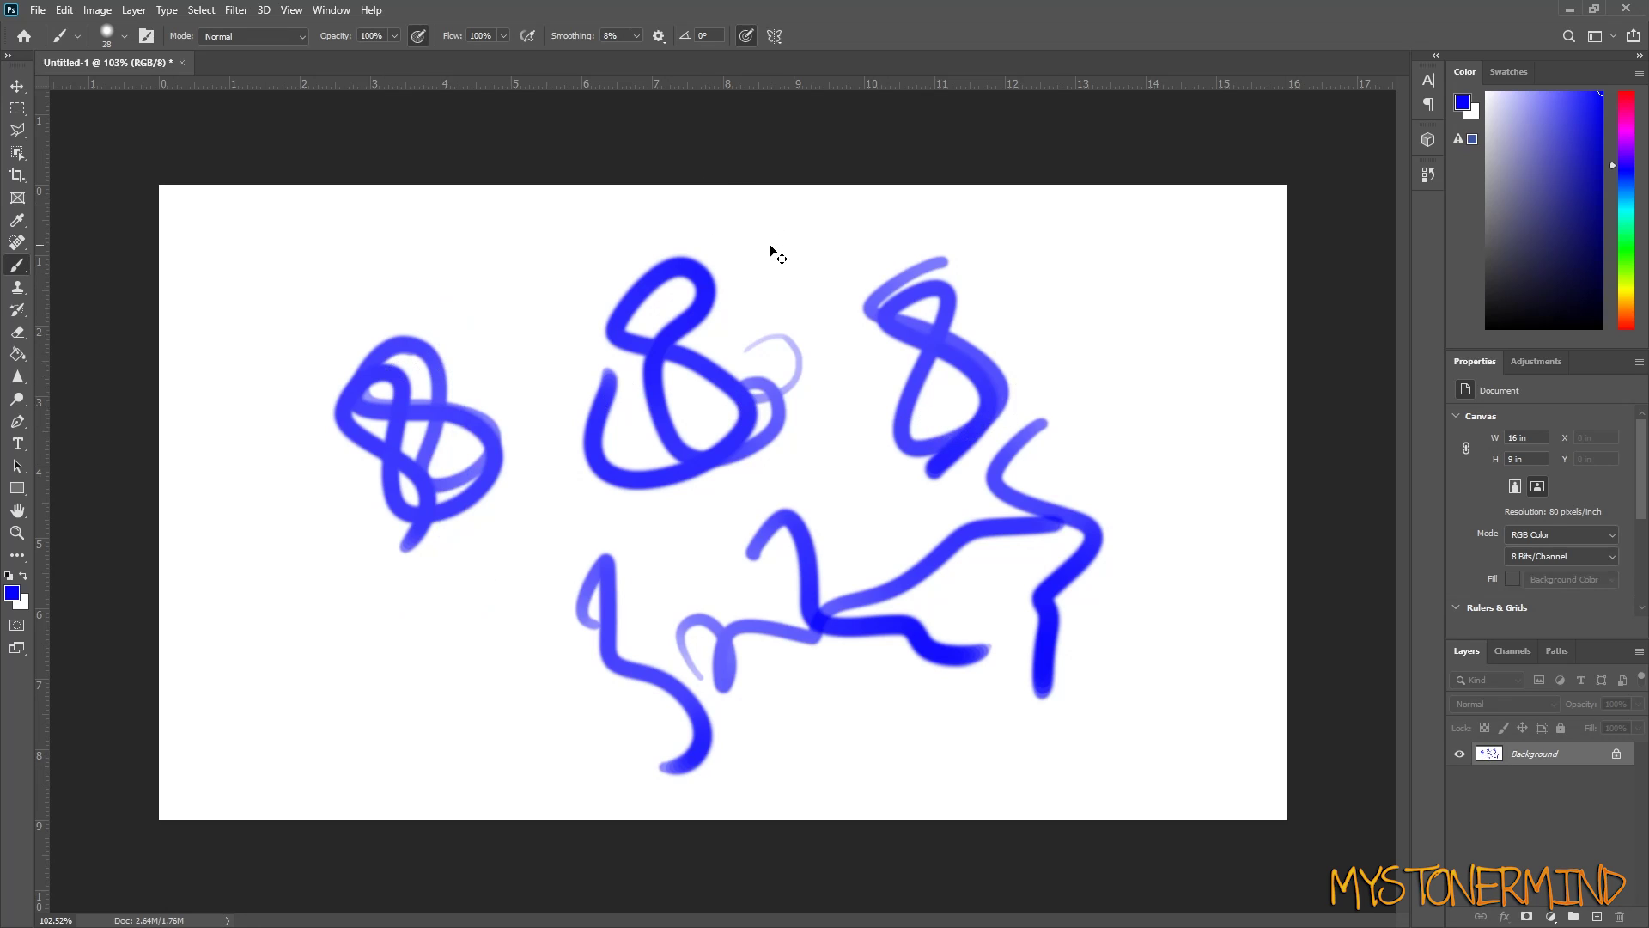
{"action": "key", "text": "ctrl+z"}
{"action": "key", "text": "ctrl+z"}
{"action": "key", "text": "ctrl+z"}
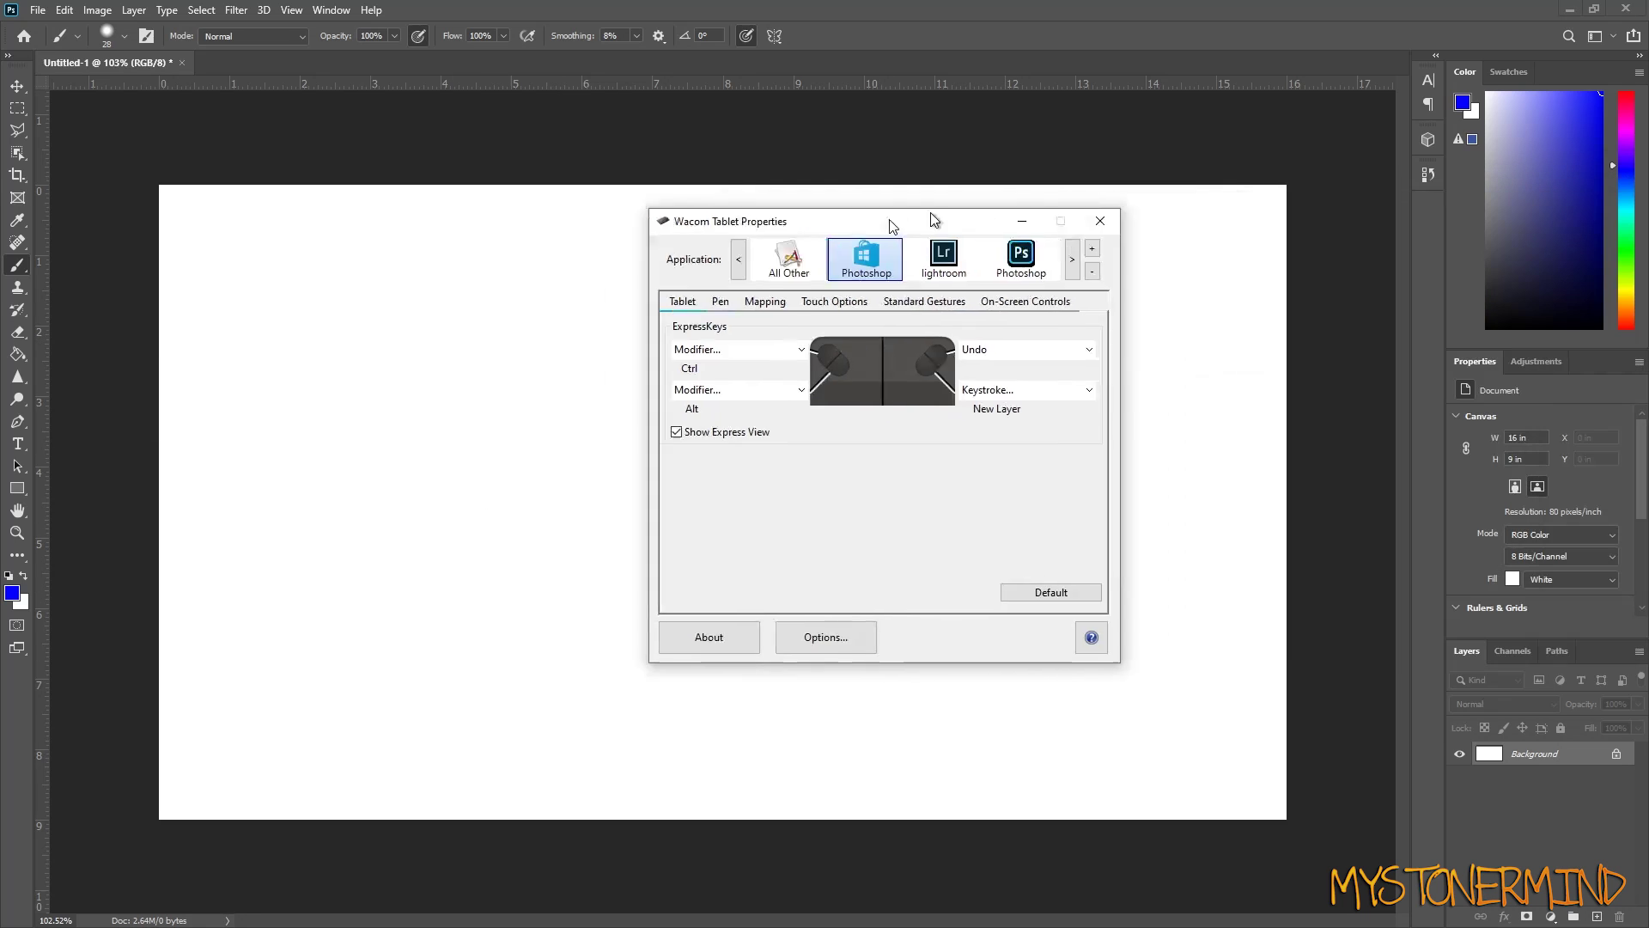
- Review the Pen and Mapping settings for Photoshop in Wacom Tablet Properties, moving aside the OBS window that covers them
{"action": "left_click_drag", "start_coordinate": [932, 221], "coordinate": [845, 256]}
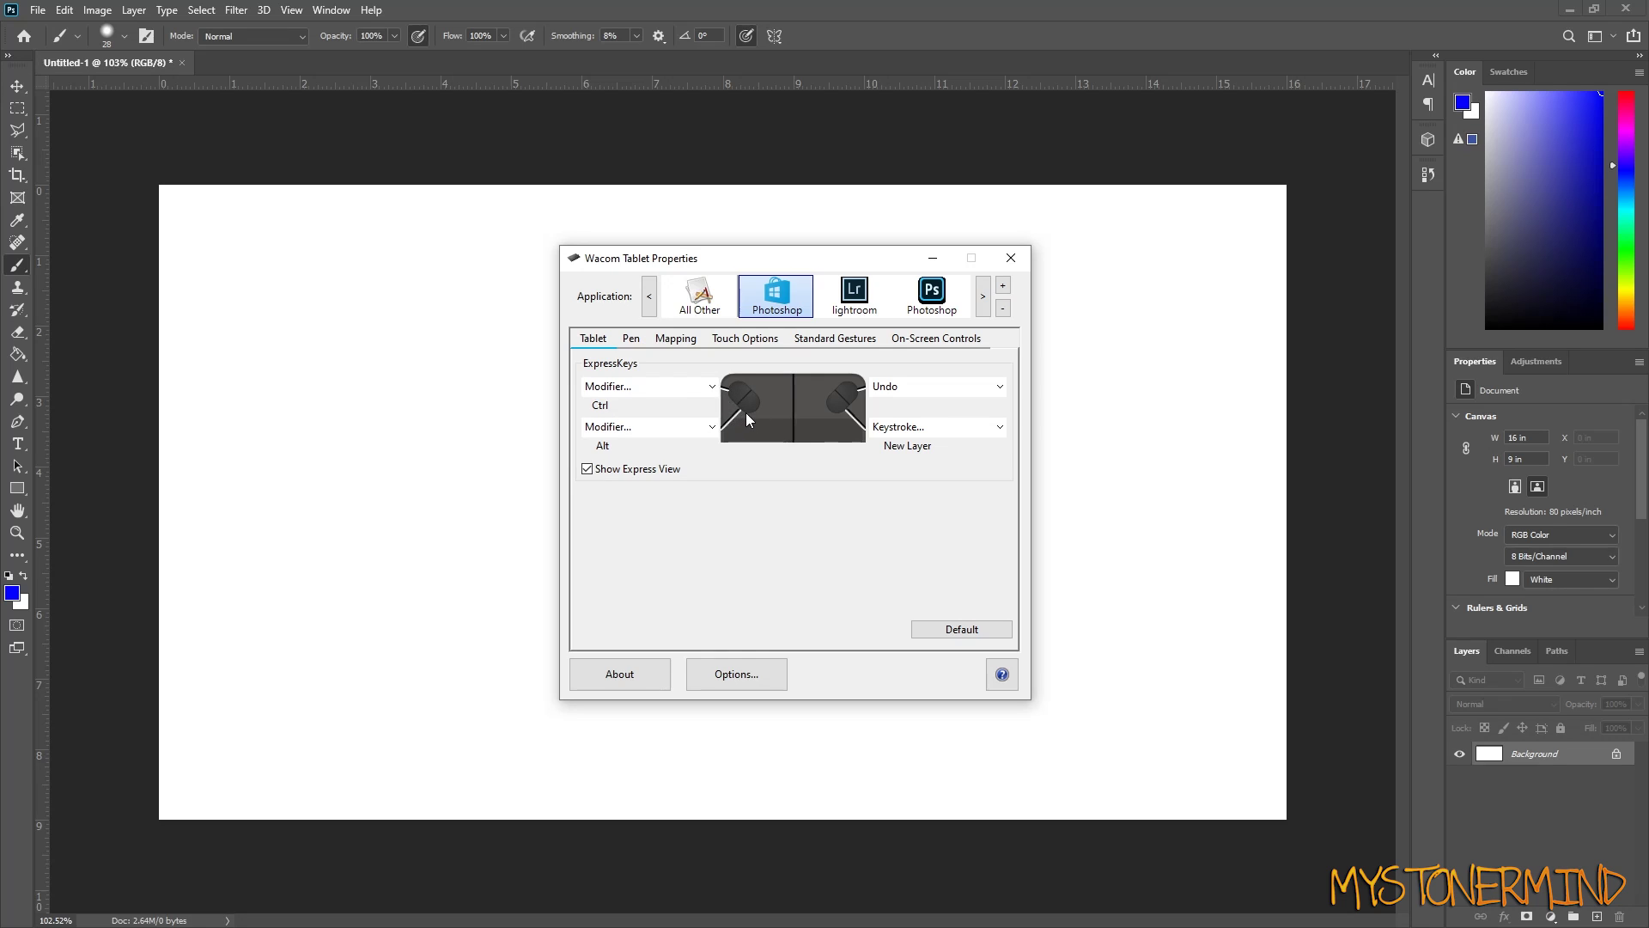
{"action": "left_click", "coordinate": [628, 341]}
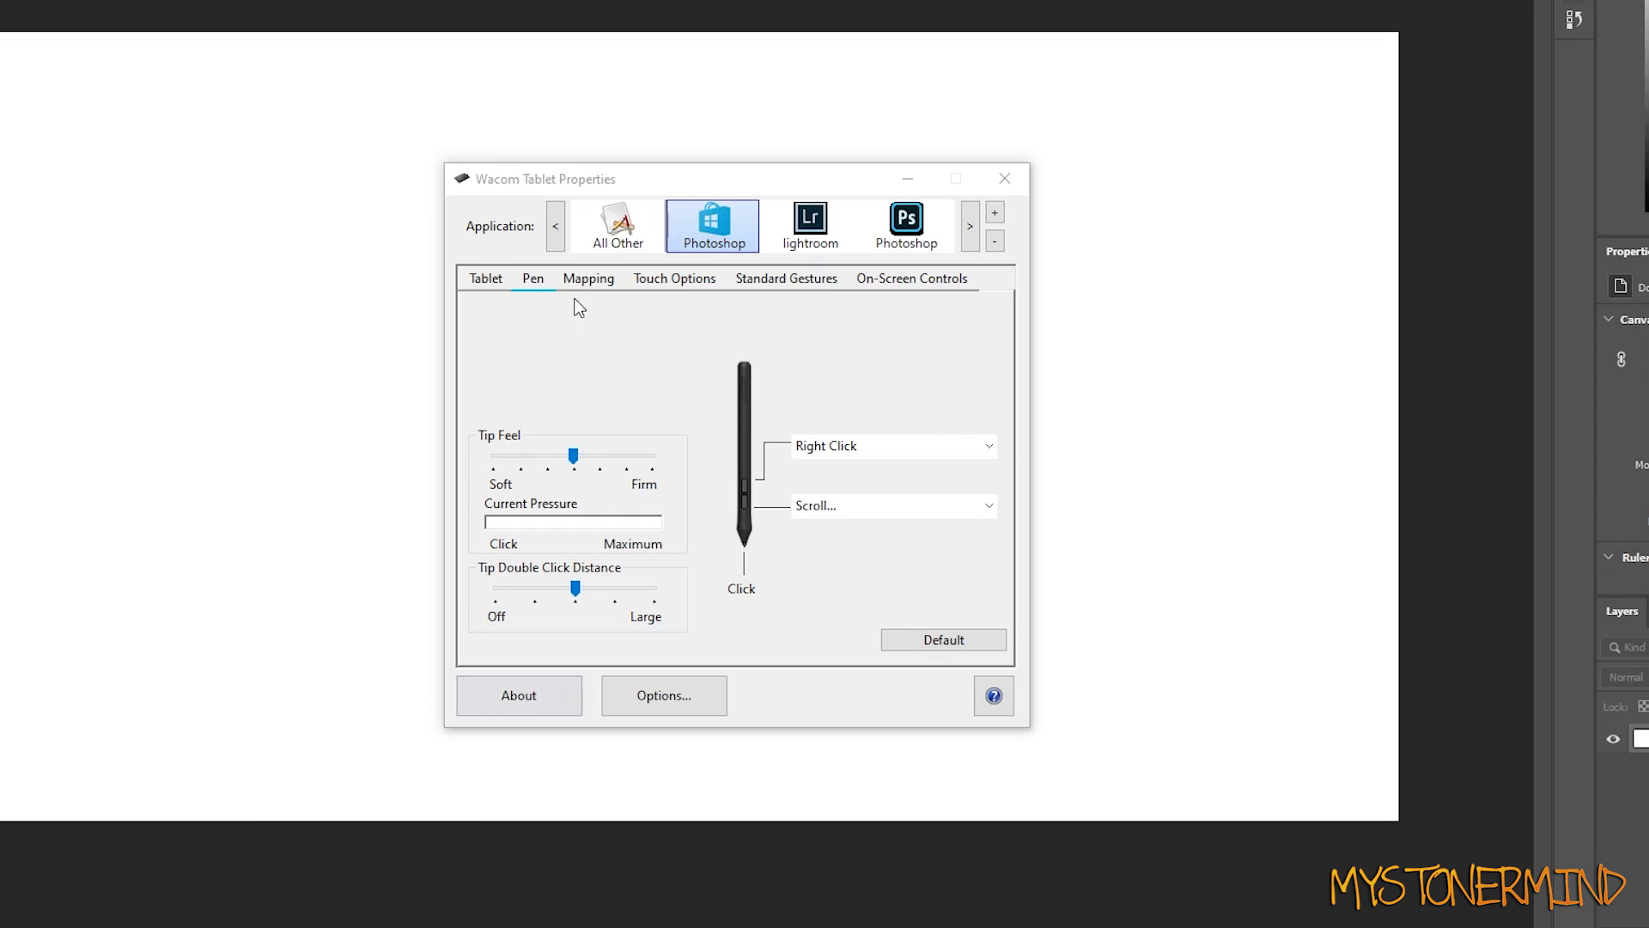
{"action": "left_click", "coordinate": [584, 280]}
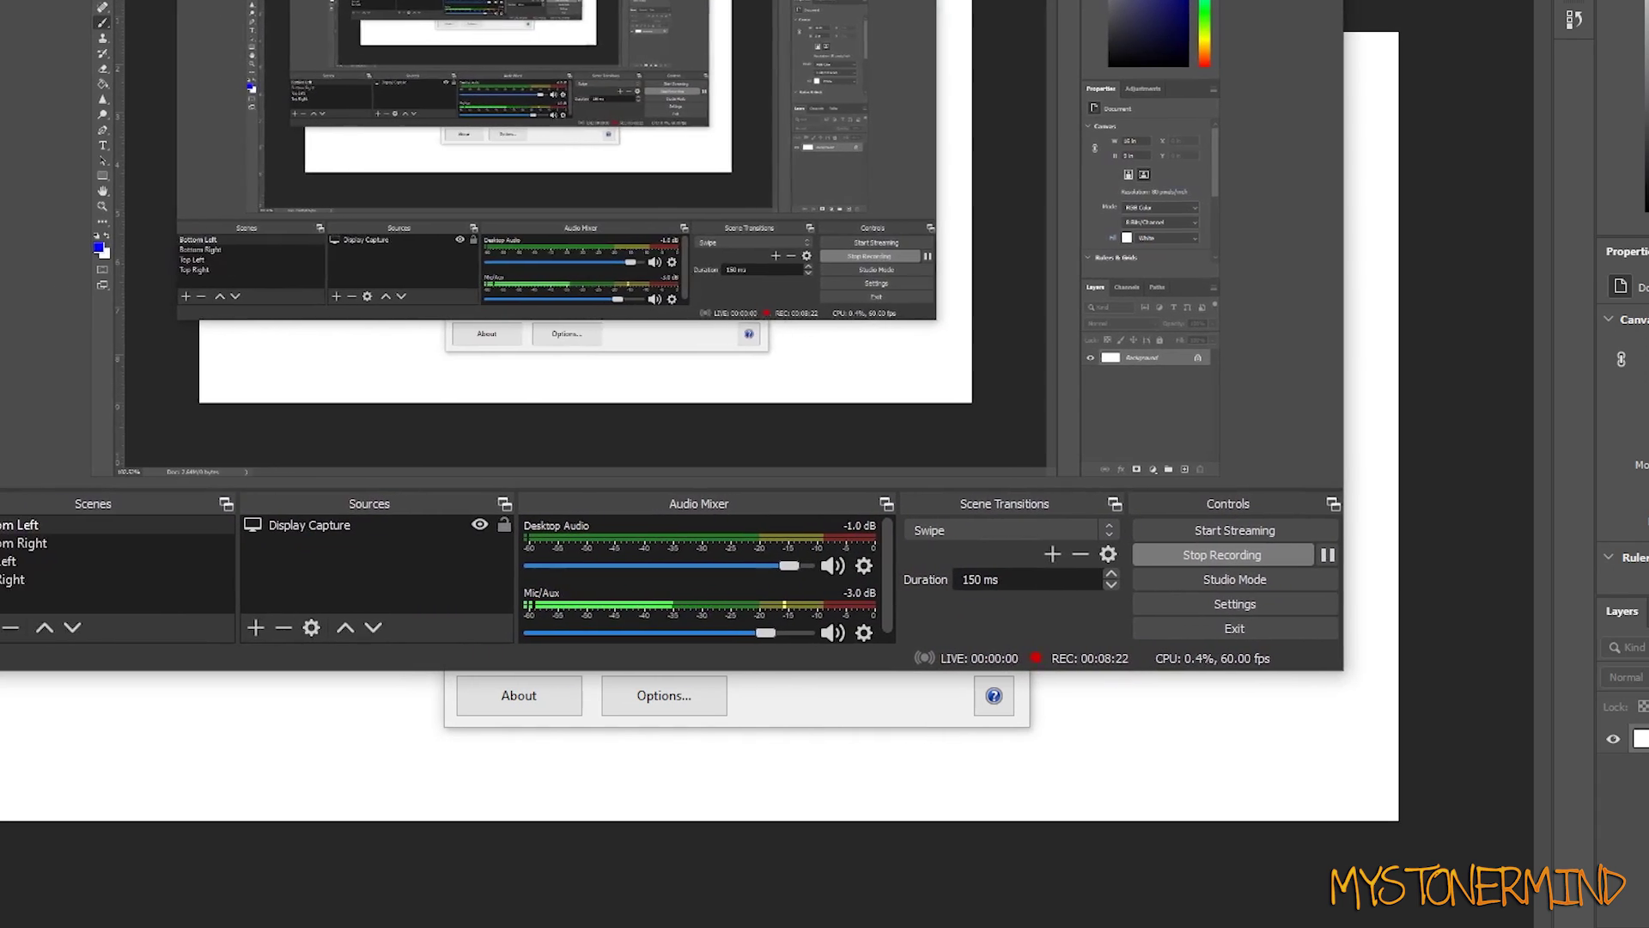
{"action": "left_click_drag", "start_coordinate": [616, 0], "coordinate": [1648, 268]}
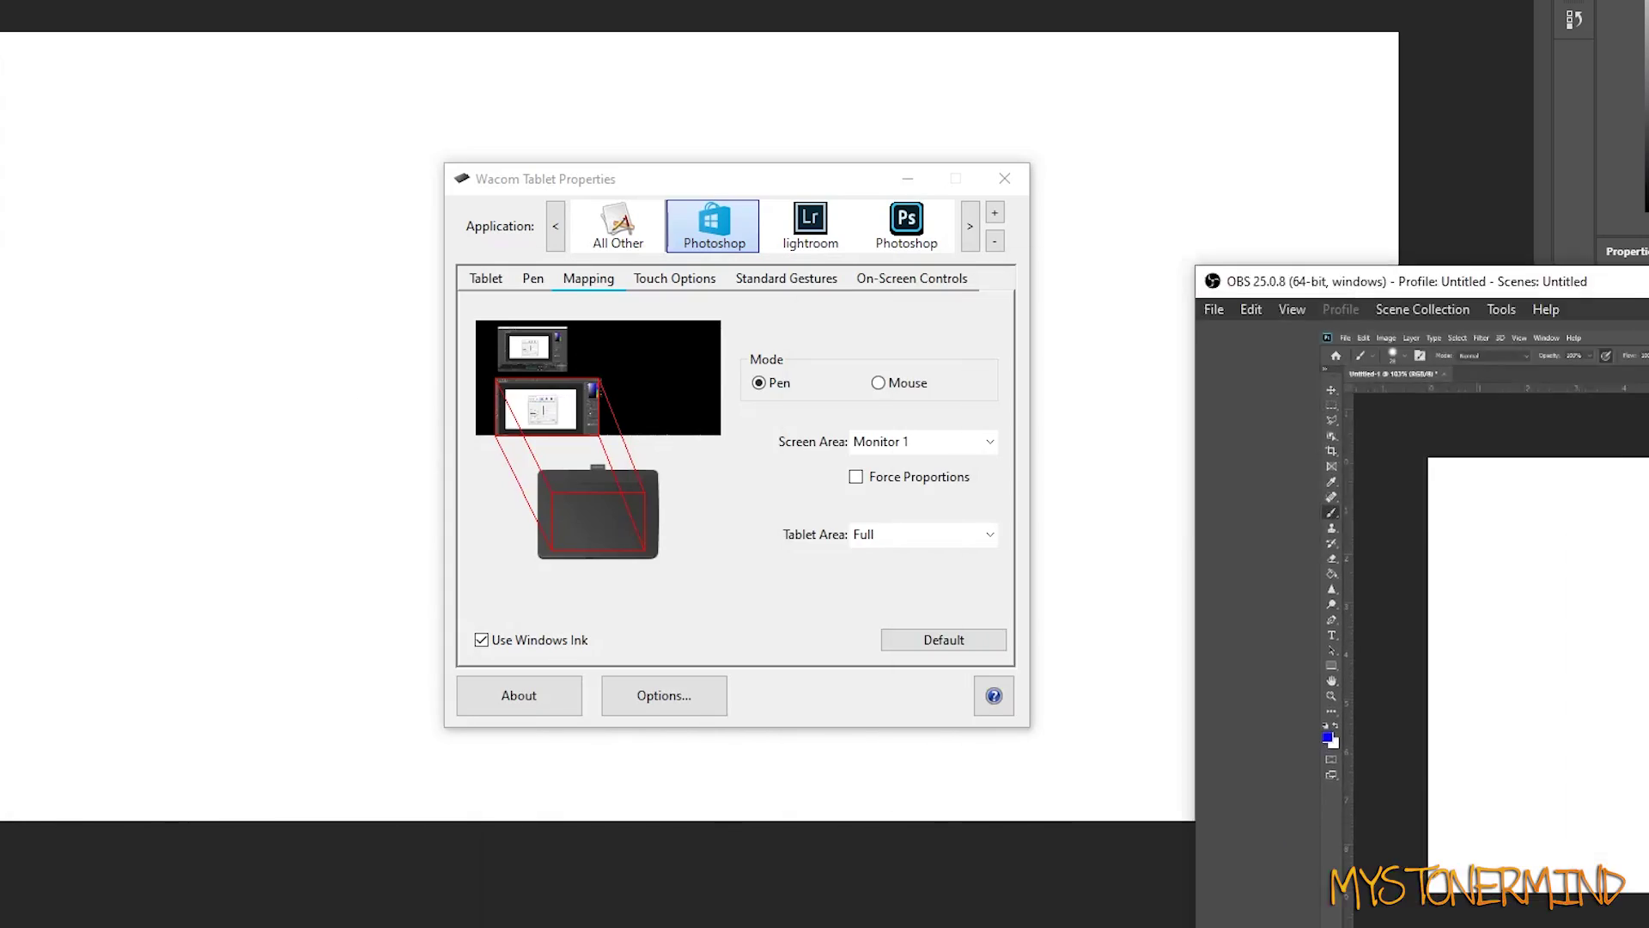
{"action": "left_click", "coordinate": [545, 280]}
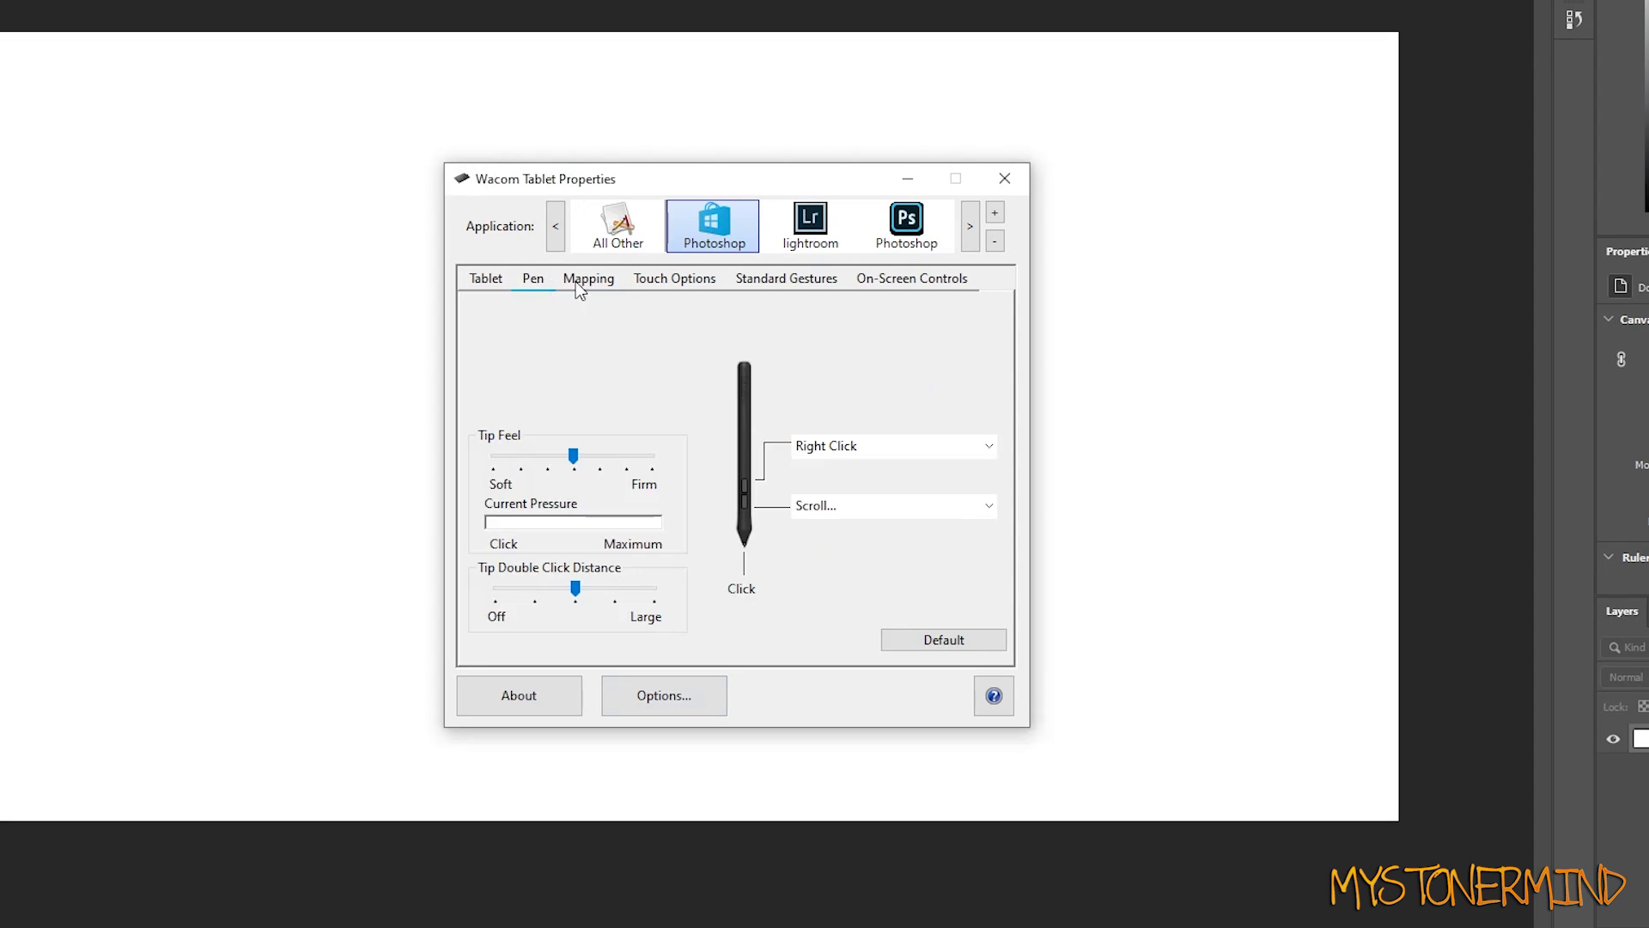
{"action": "left_click", "coordinate": [578, 281]}
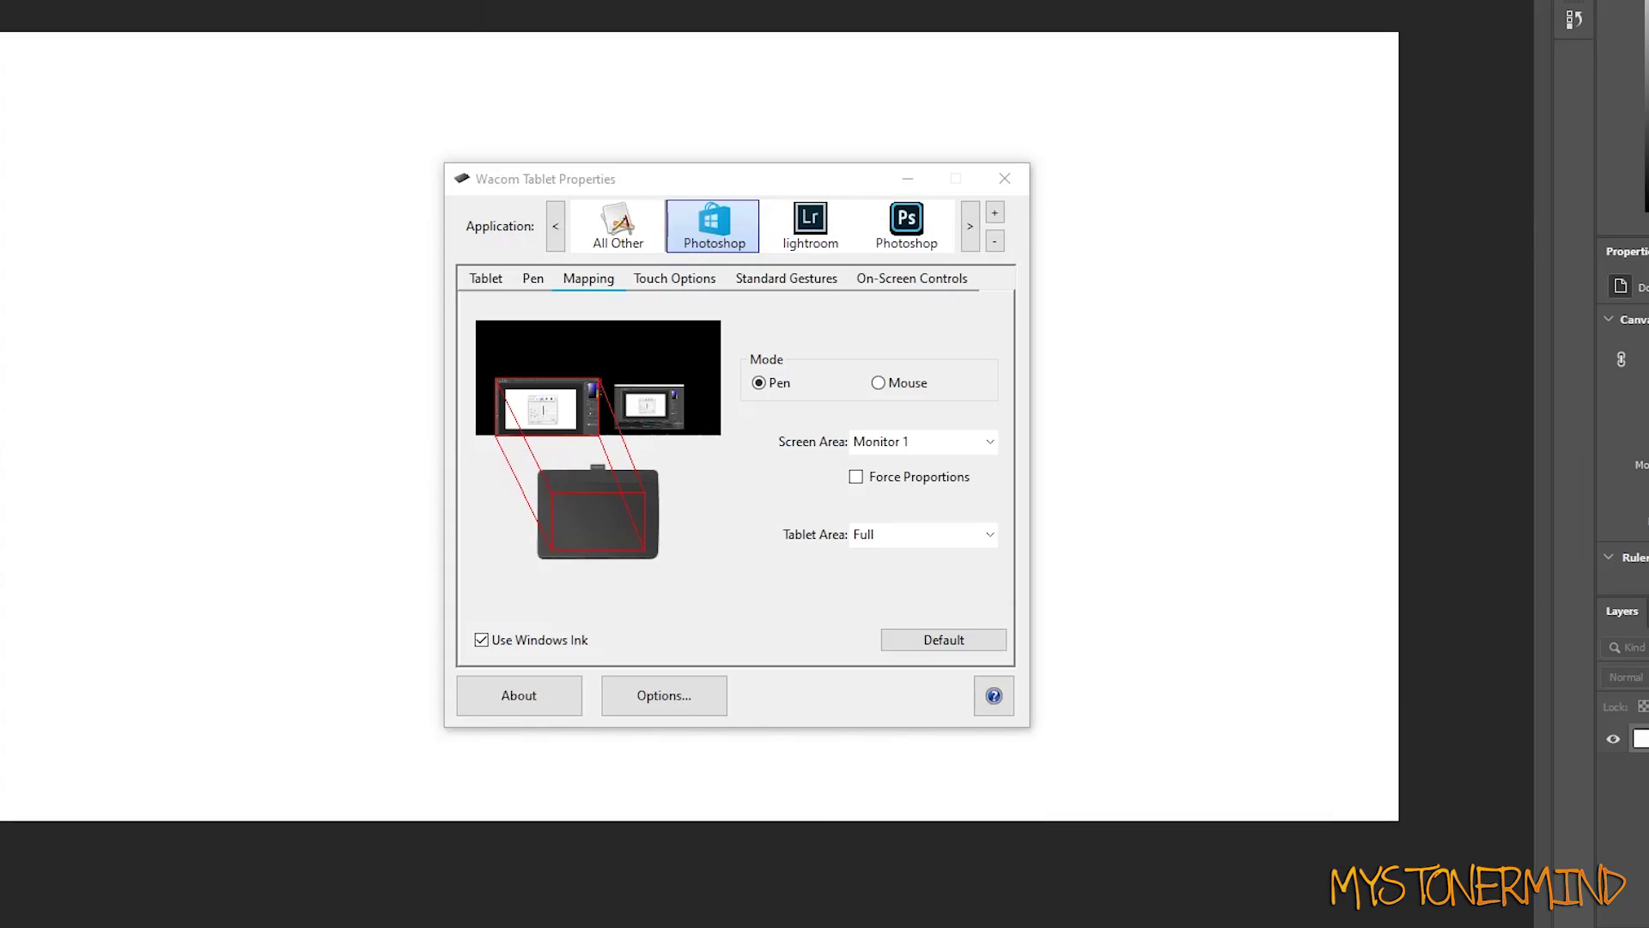
{"action": "left_click", "coordinate": [534, 279]}
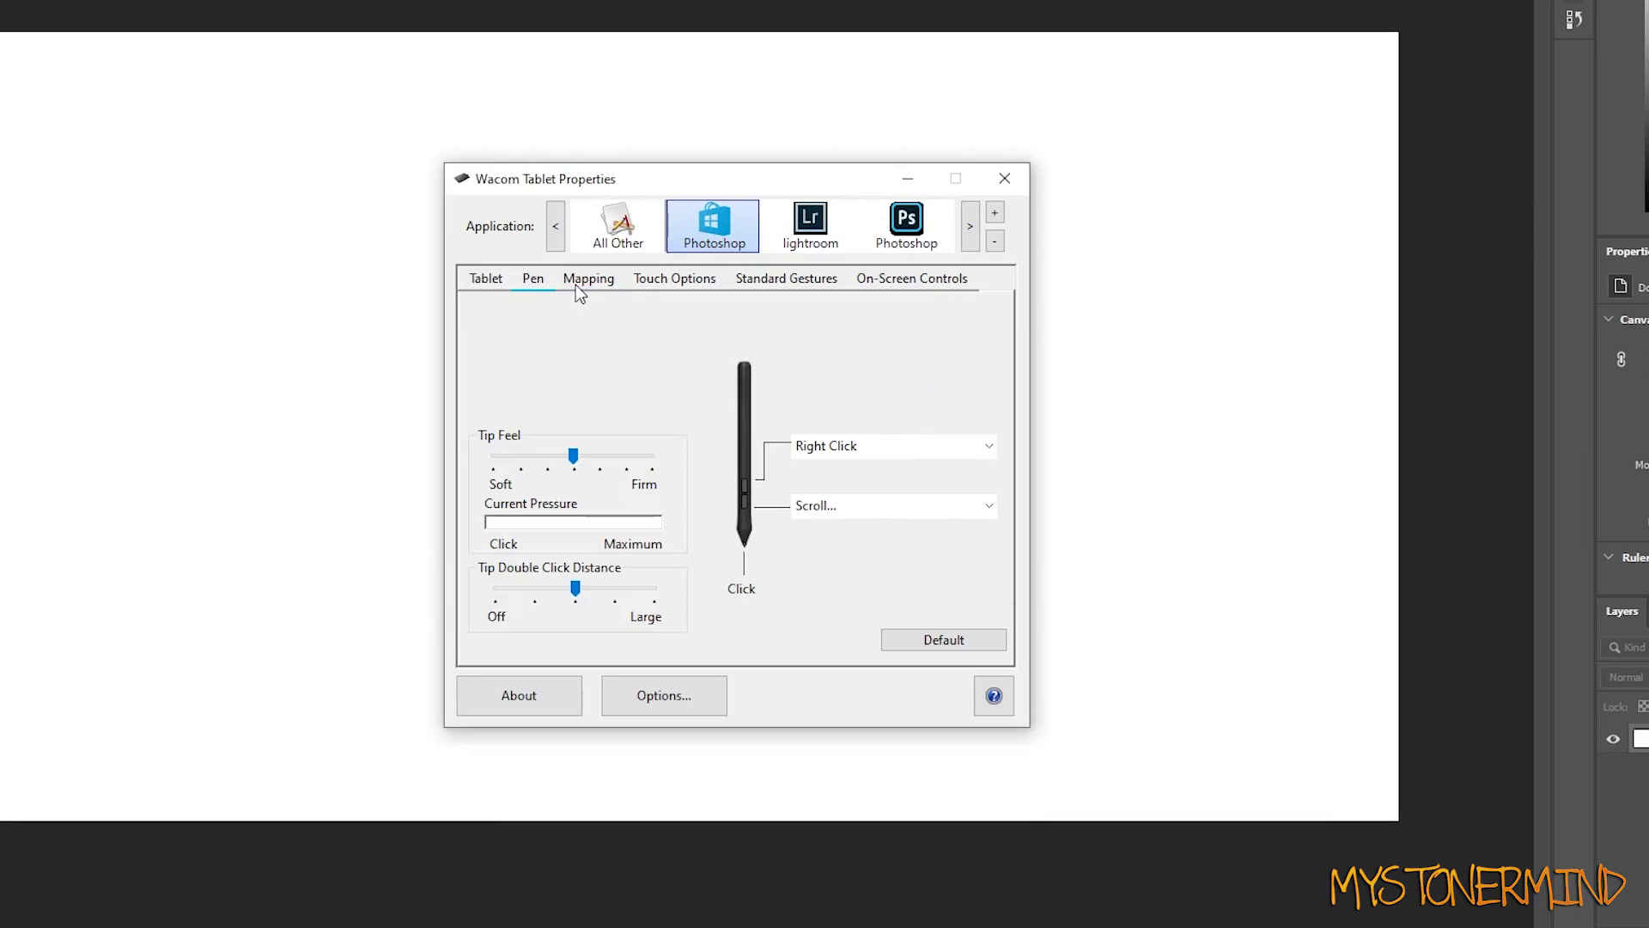
- Set the Screen Area of the tablet's mapping for Photoshop to Full
{"action": "left_click", "coordinate": [576, 285]}
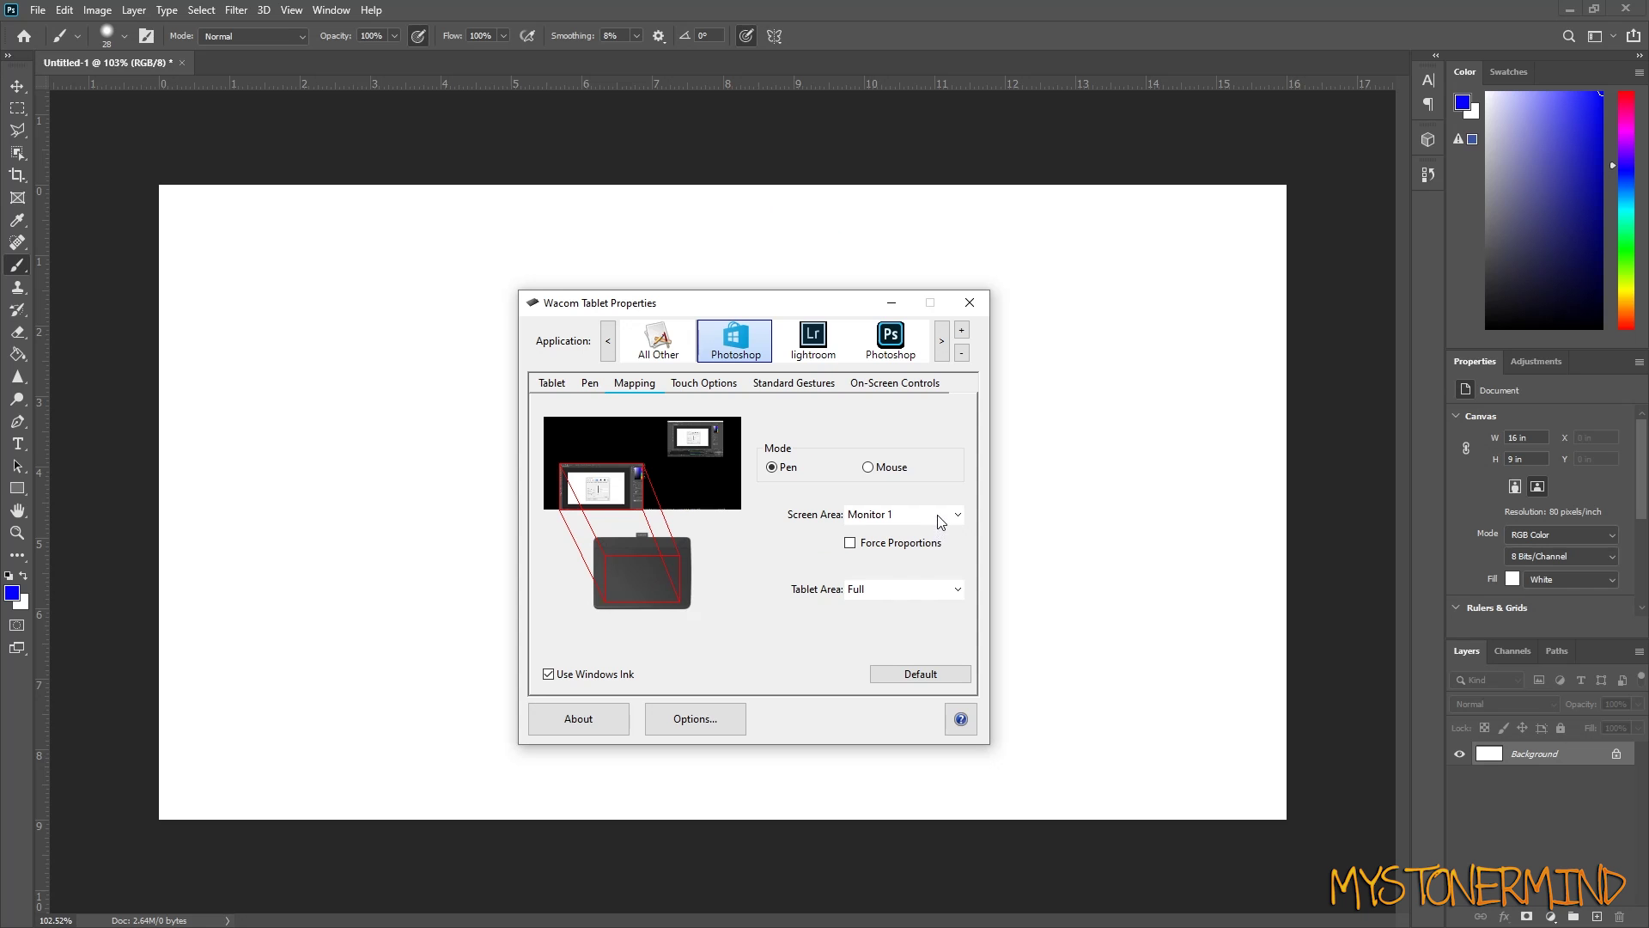
{"action": "left_click", "coordinate": [969, 444]}
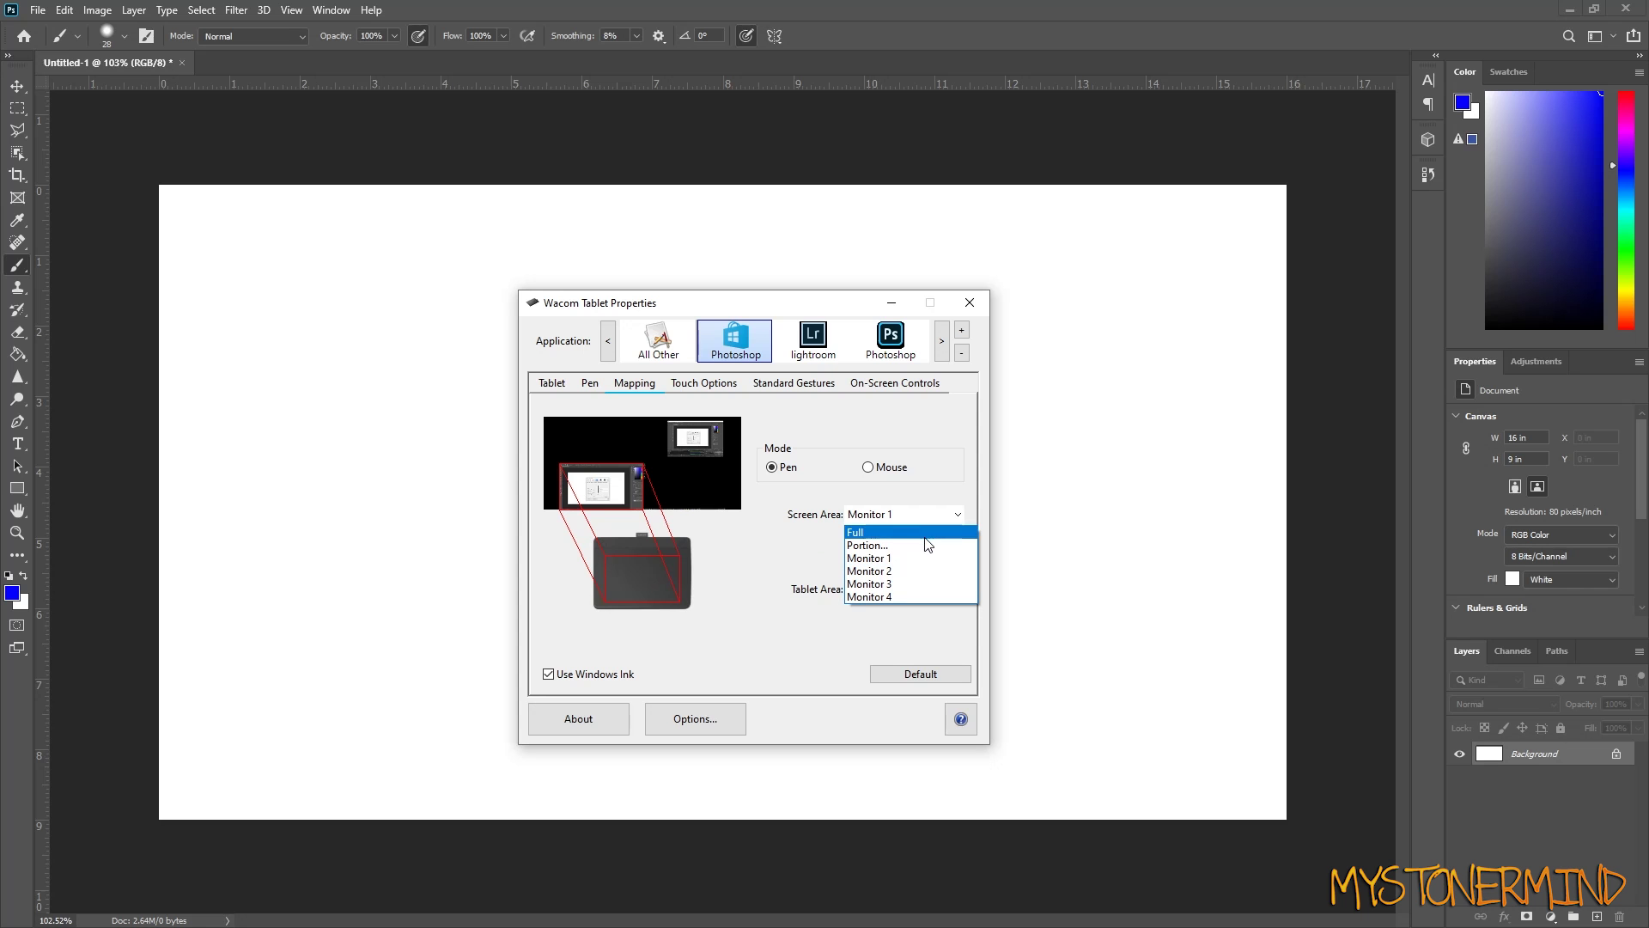
{"action": "left_click", "coordinate": [918, 533]}
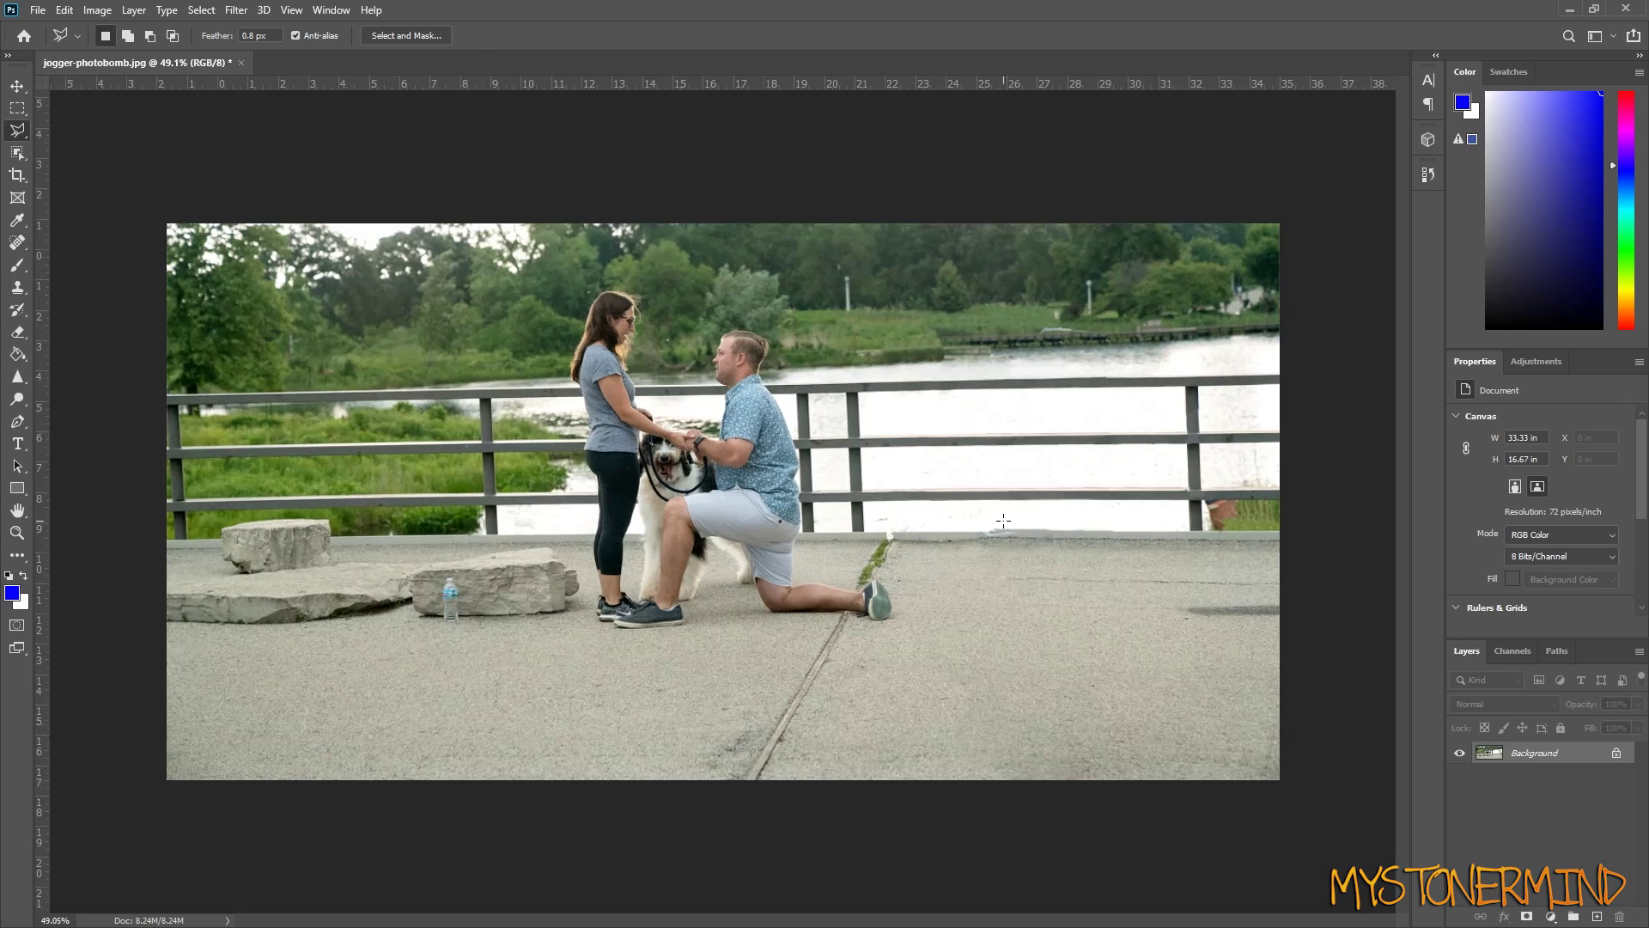
{"action": "key", "text": "ctrl+0"}
{"action": "scroll", "coordinate": [1016, 520], "scroll_direction": "up", "scroll_amount": 2}
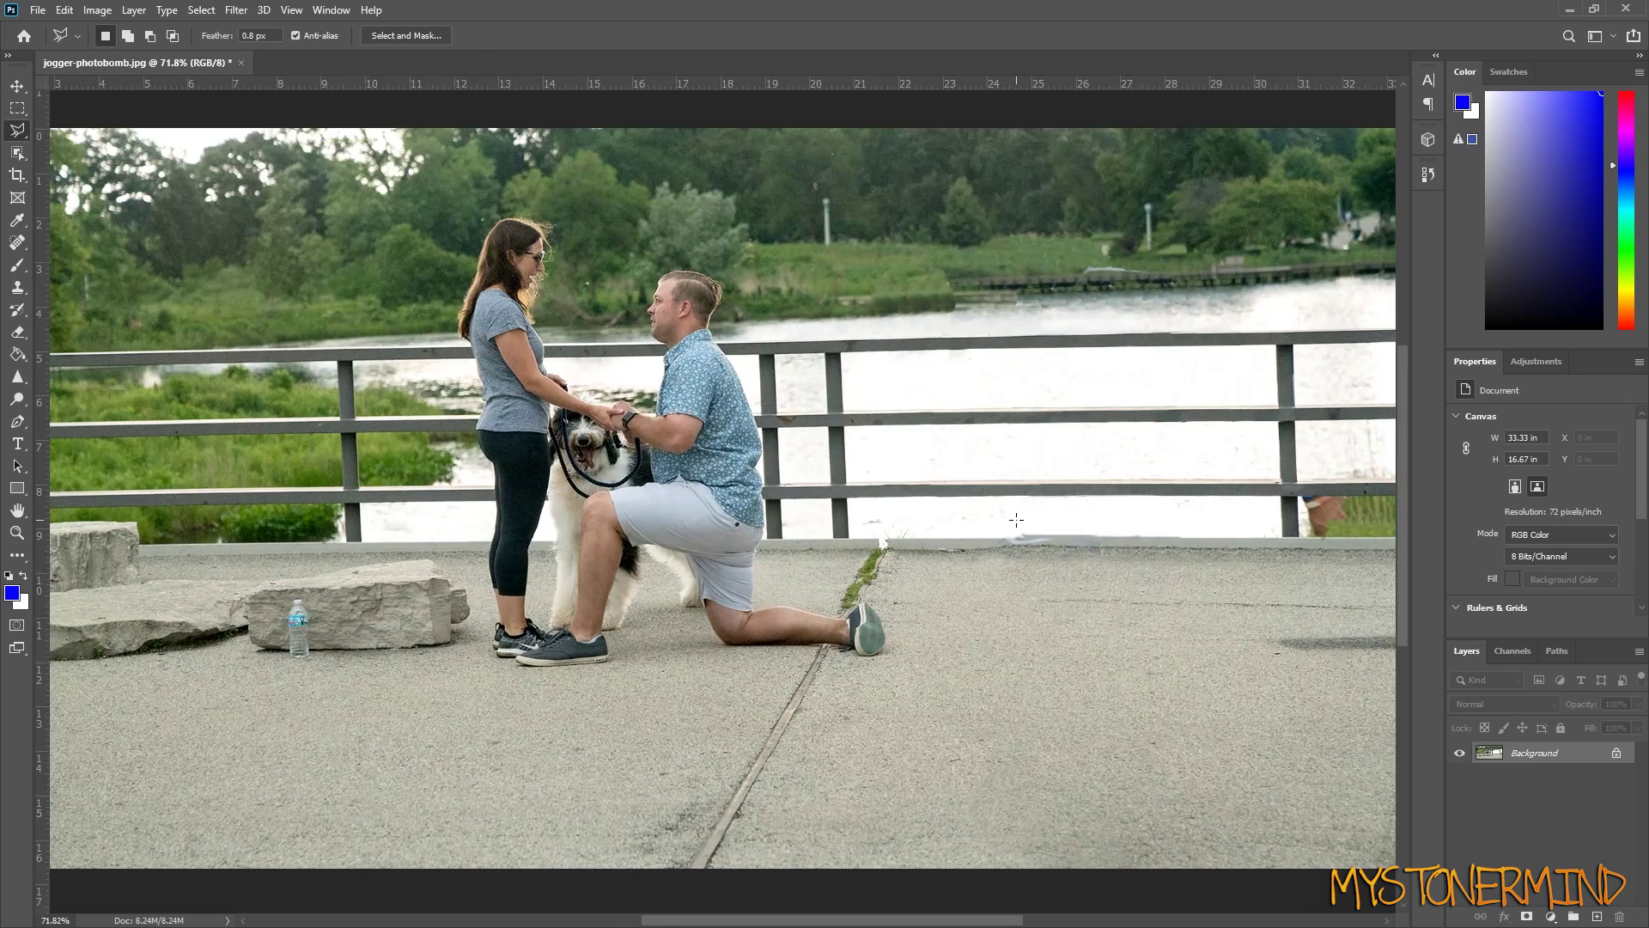
{"action": "mouse_move", "coordinate": [353, 294]}
{"action": "left_mouse_down"}
{"action": "mouse_move", "coordinate": [601, 359]}
{"action": "mouse_move", "coordinate": [357, 284]}
{"action": "left_mouse_up"}
{"action": "scroll", "coordinate": [973, 599], "scroll_direction": "up", "scroll_amount": 5}
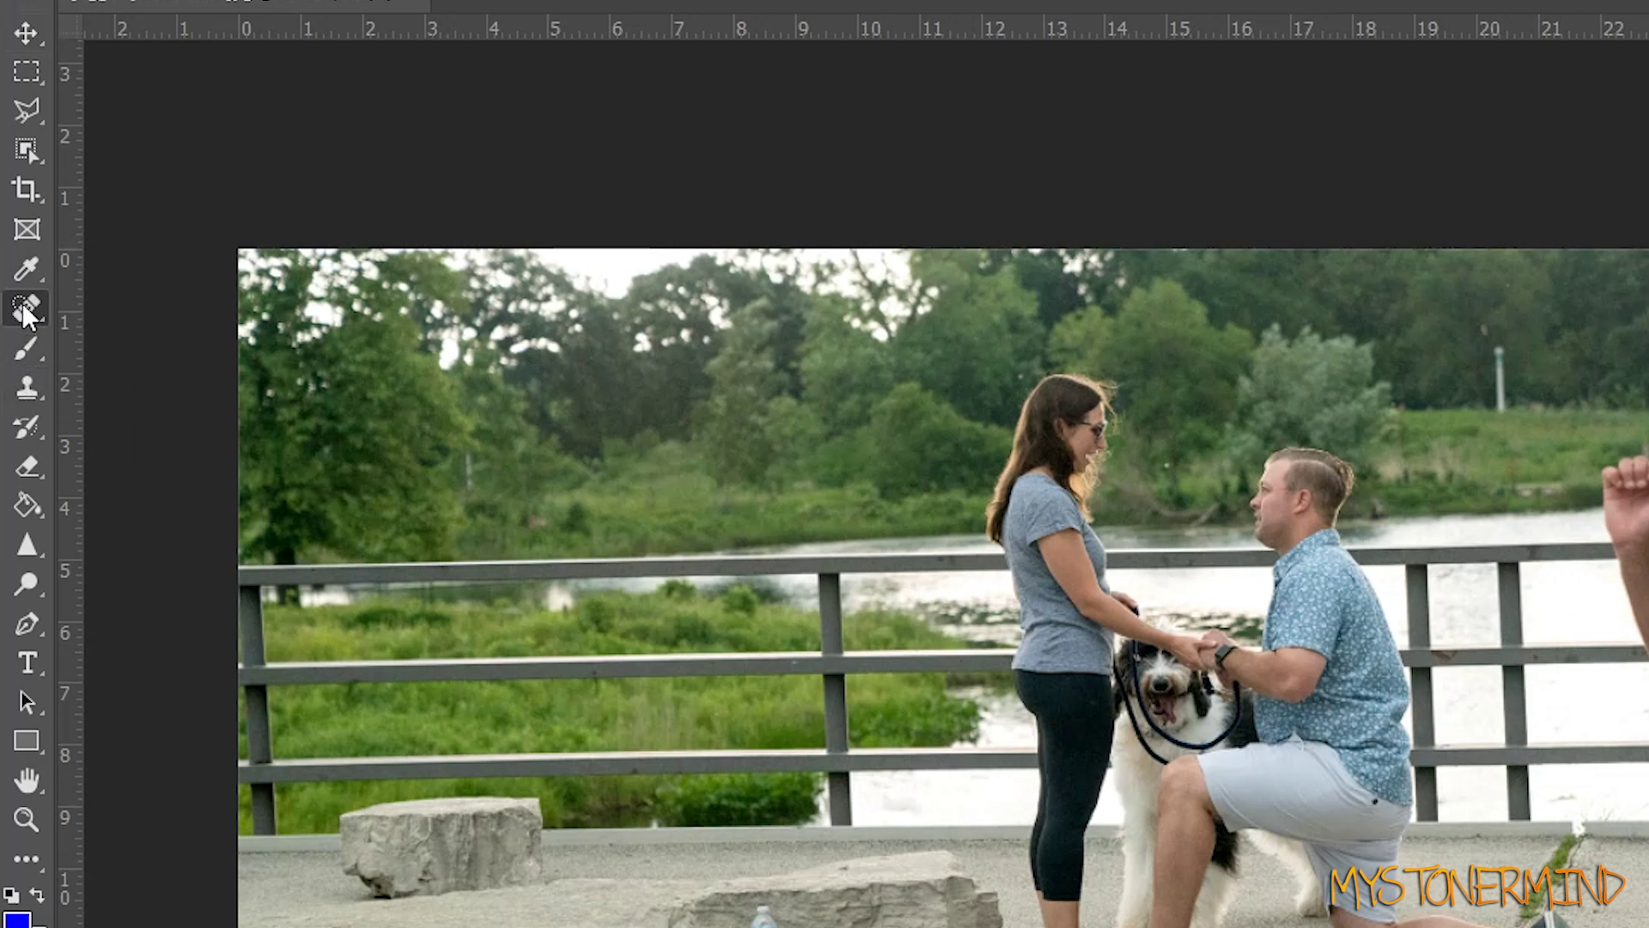
- Use the Clone Stamp tool to paint pavement texture over the jogger's legs, shoes and most of his blue shorts
{"action": "right_click", "coordinate": [16, 240]}
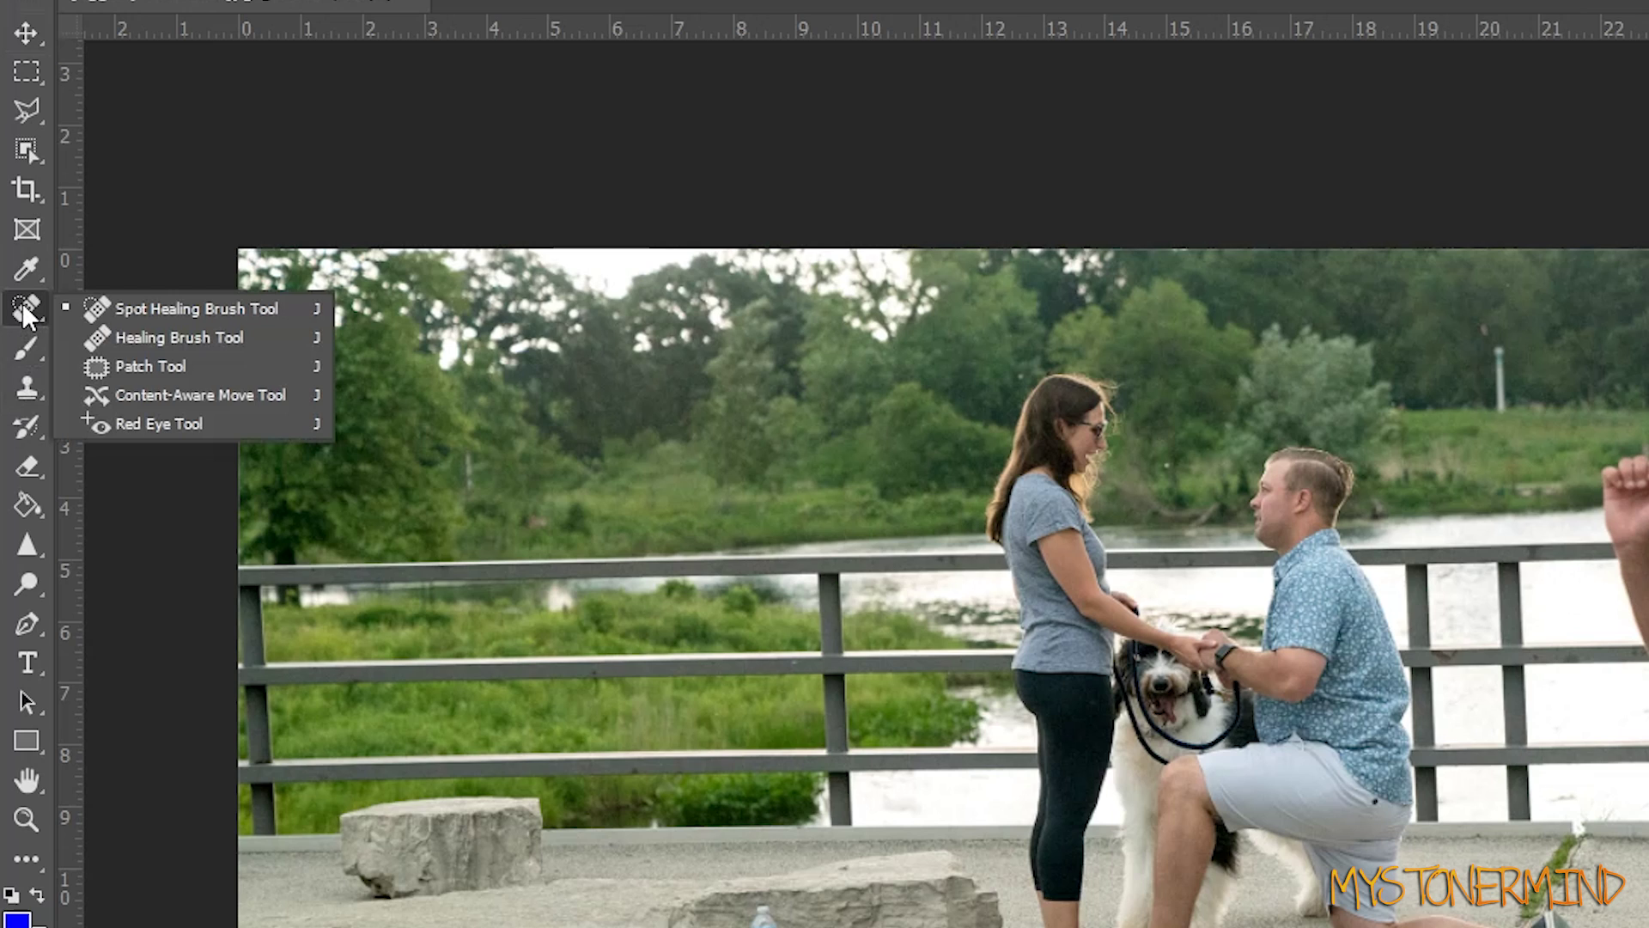
{"action": "right_click", "coordinate": [19, 396]}
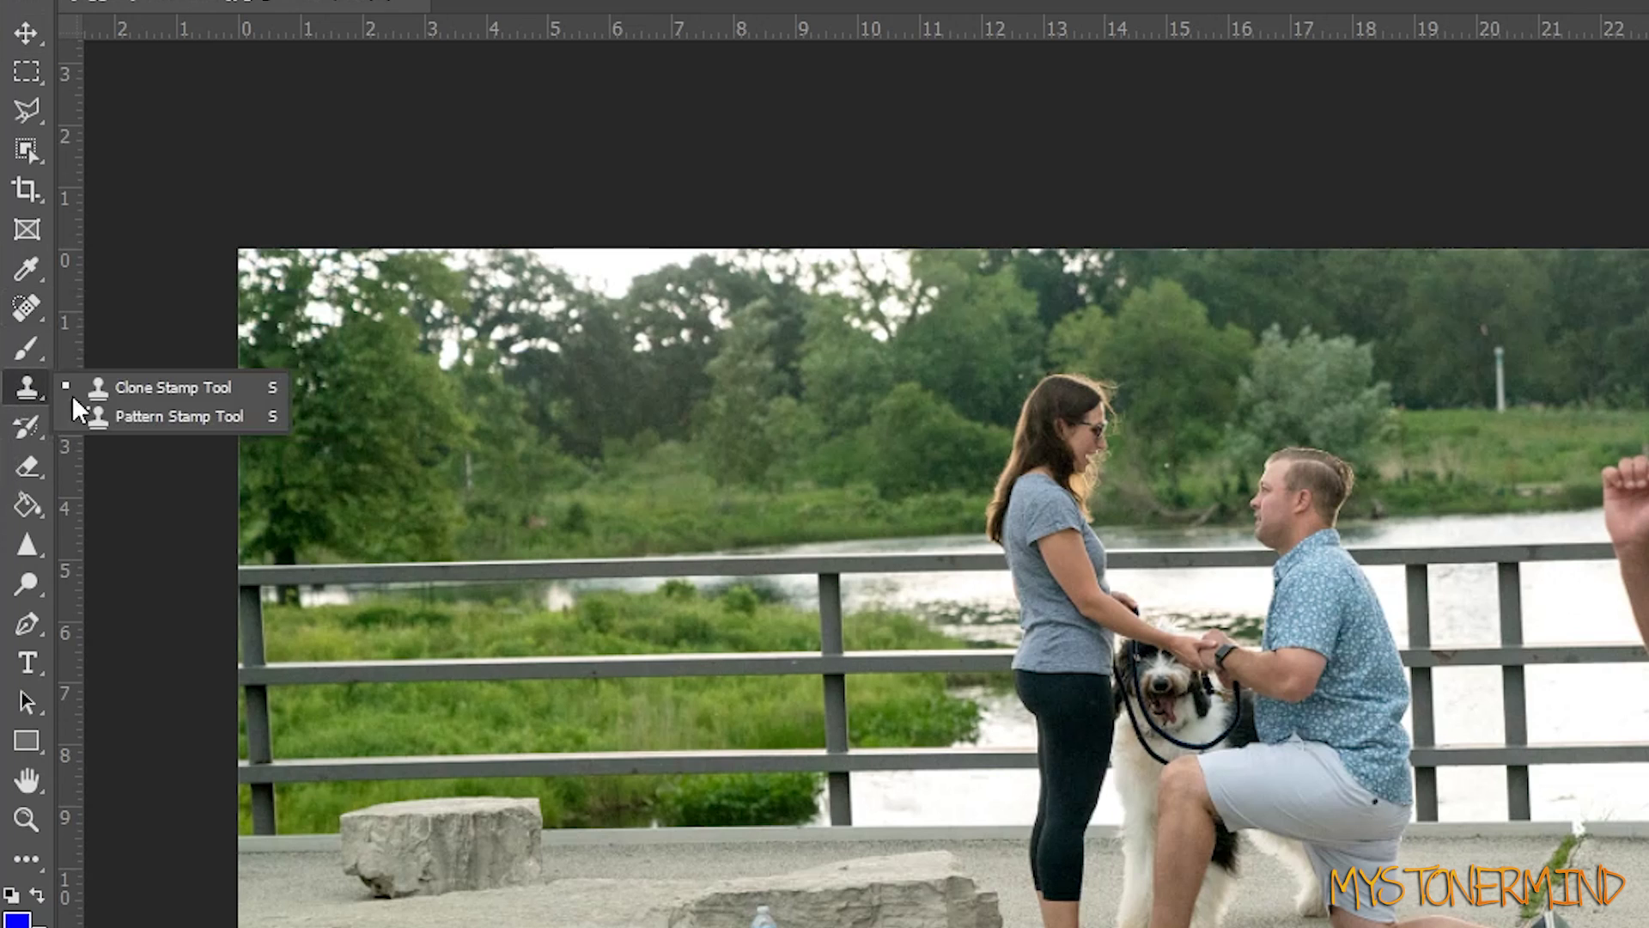
{"action": "left_click", "coordinate": [116, 383]}
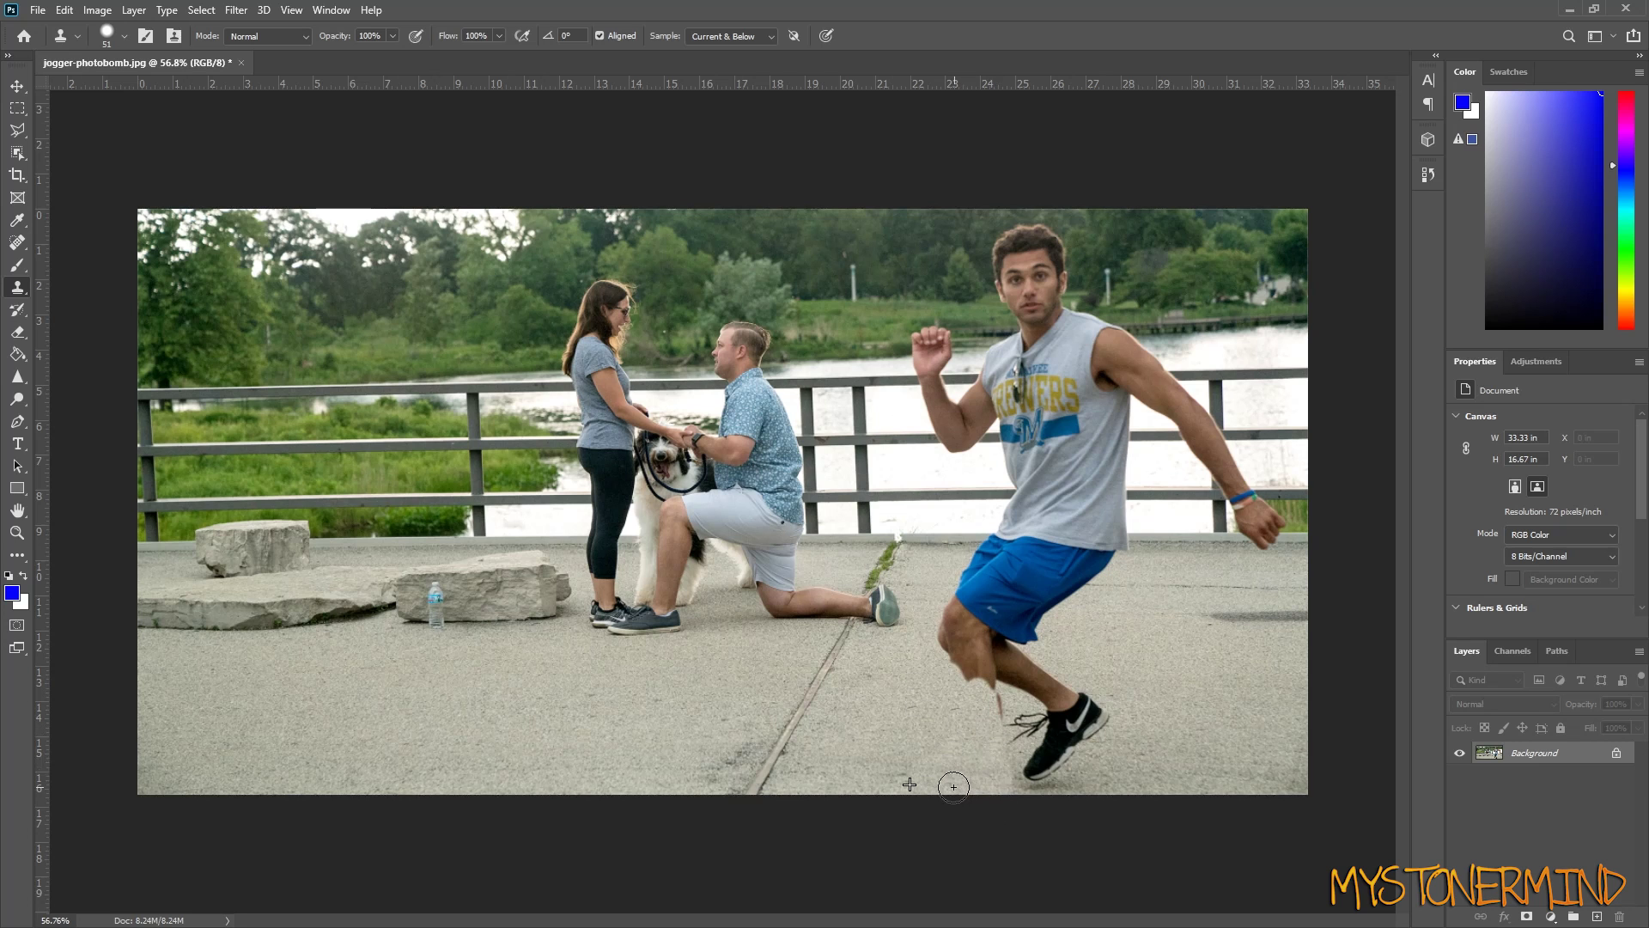
{"action": "mouse_move", "coordinate": [954, 787]}
{"action": "left_mouse_down"}
{"action": "mouse_move", "coordinate": [1084, 760]}
{"action": "mouse_move", "coordinate": [1067, 716]}
{"action": "mouse_move", "coordinate": [1024, 728]}
{"action": "mouse_move", "coordinate": [1040, 706]}
{"action": "mouse_move", "coordinate": [1002, 659]}
{"action": "mouse_move", "coordinate": [1070, 739]}
{"action": "mouse_move", "coordinate": [998, 705]}
{"action": "mouse_move", "coordinate": [1000, 671]}
{"action": "mouse_move", "coordinate": [946, 634]}
{"action": "mouse_move", "coordinate": [1029, 668]}
{"action": "mouse_move", "coordinate": [969, 615]}
{"action": "mouse_move", "coordinate": [961, 586]}
{"action": "mouse_move", "coordinate": [972, 612]}
{"action": "mouse_move", "coordinate": [1010, 597]}
{"action": "left_mouse_up"}
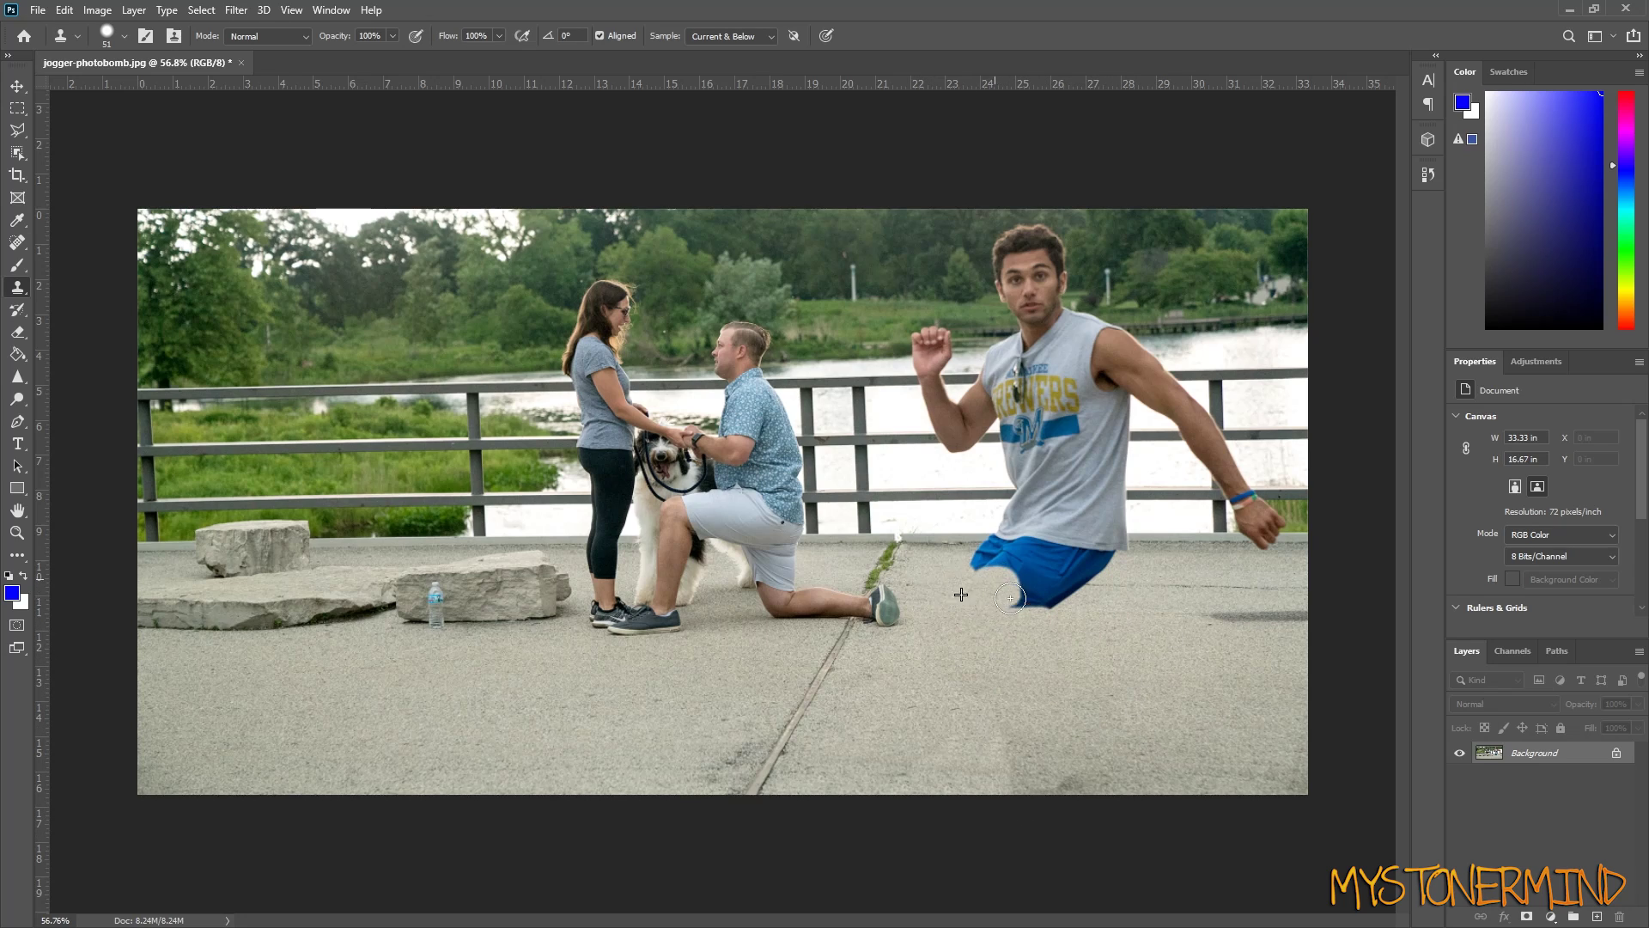
{"action": "mouse_move", "coordinate": [1117, 541]}
{"action": "left_mouse_down"}
{"action": "mouse_move", "coordinate": [1068, 558]}
{"action": "mouse_move", "coordinate": [1095, 572]}
{"action": "mouse_move", "coordinate": [1058, 577]}
{"action": "left_mouse_up"}
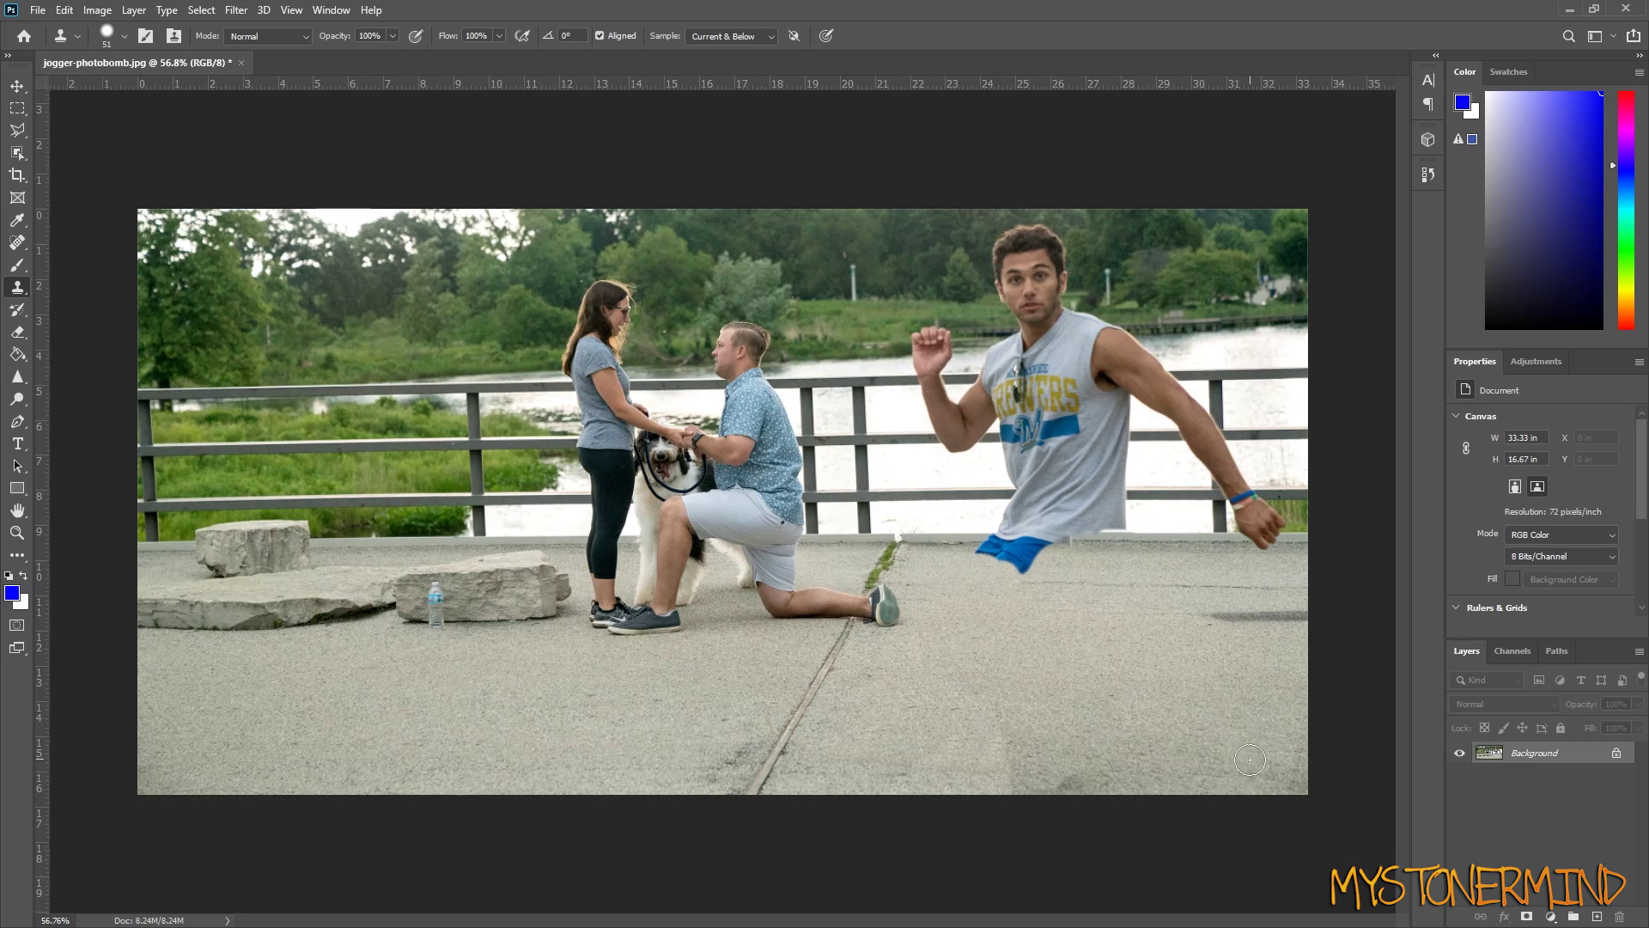
- Blend the visible seams in the cloned pavement near the photo's lower edge with the Clone Stamp at 70% opacity
{"action": "right_click", "coordinate": [1005, 755], "text": "alt"}
{"action": "mouse_move", "coordinate": [1007, 755]}
{"action": "left_mouse_down"}
{"action": "mouse_move", "coordinate": [1005, 781]}
{"action": "mouse_move", "coordinate": [941, 768]}
{"action": "mouse_move", "coordinate": [1002, 766]}
{"action": "mouse_move", "coordinate": [996, 744]}
{"action": "left_mouse_up"}
{"action": "right_click", "coordinate": [1110, 754], "text": "alt"}
{"action": "left_click", "coordinate": [1108, 768]}
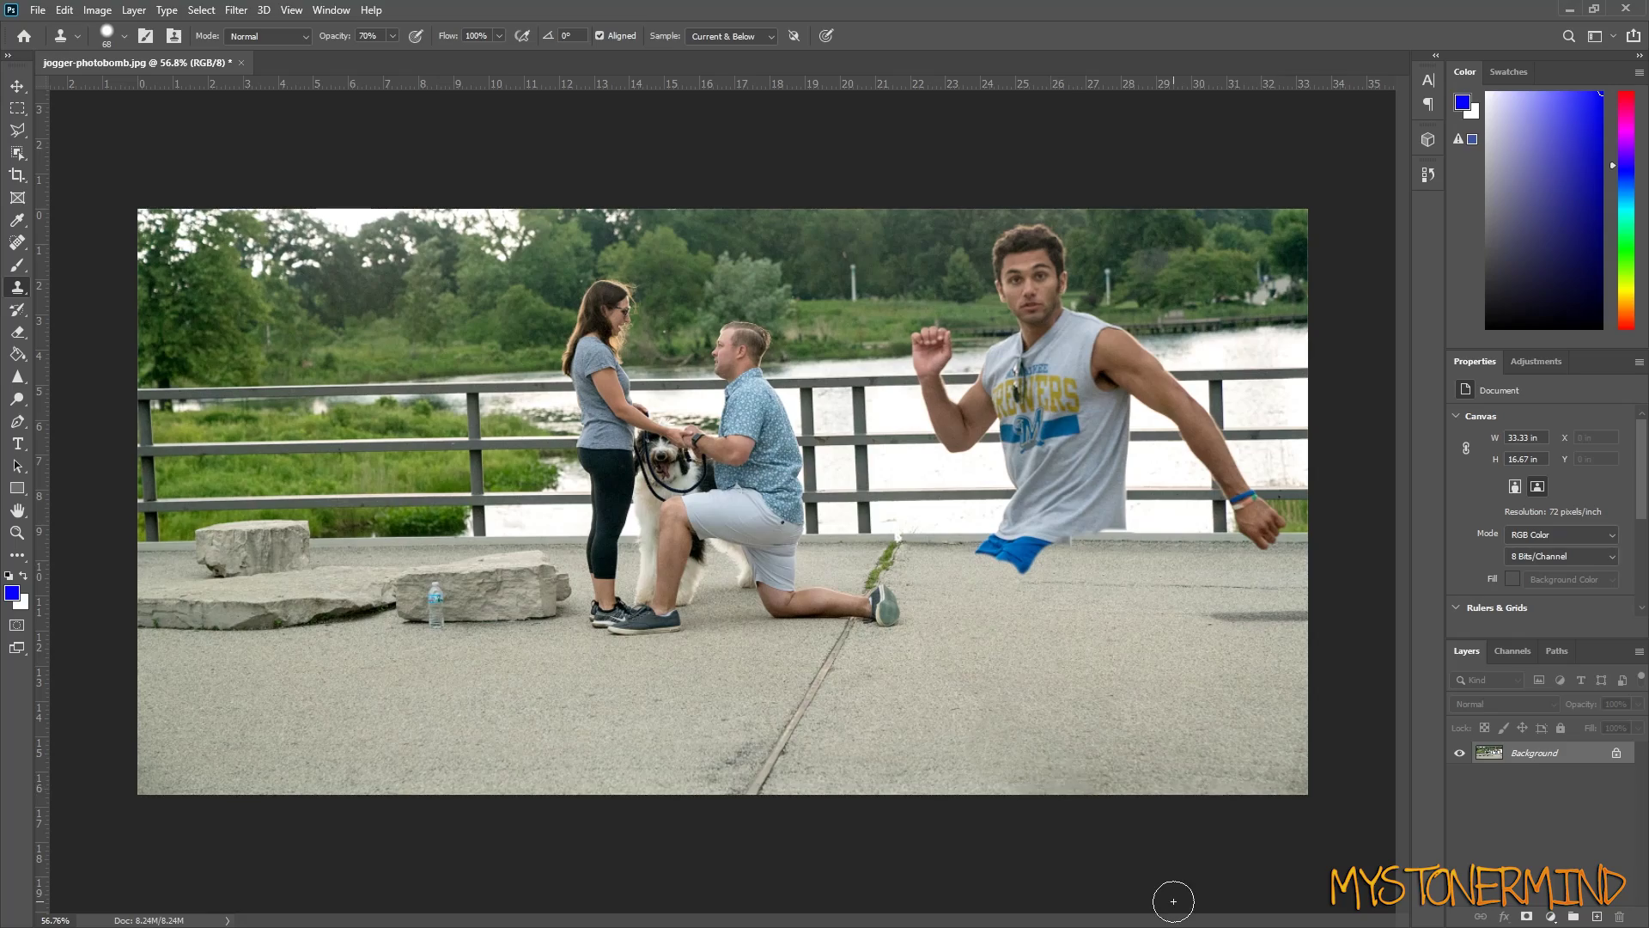
- Clone the background trees over the jogger's hair and upper face, restoring the Clone Stamp opacity to 100%
{"action": "scroll", "coordinate": [1174, 901], "scroll_direction": "down", "scroll_amount": 3}
{"action": "scroll", "coordinate": [1031, 481], "scroll_direction": "up", "scroll_amount": 5}
{"action": "scroll", "coordinate": [522, 462], "scroll_direction": "up", "scroll_amount": 3}
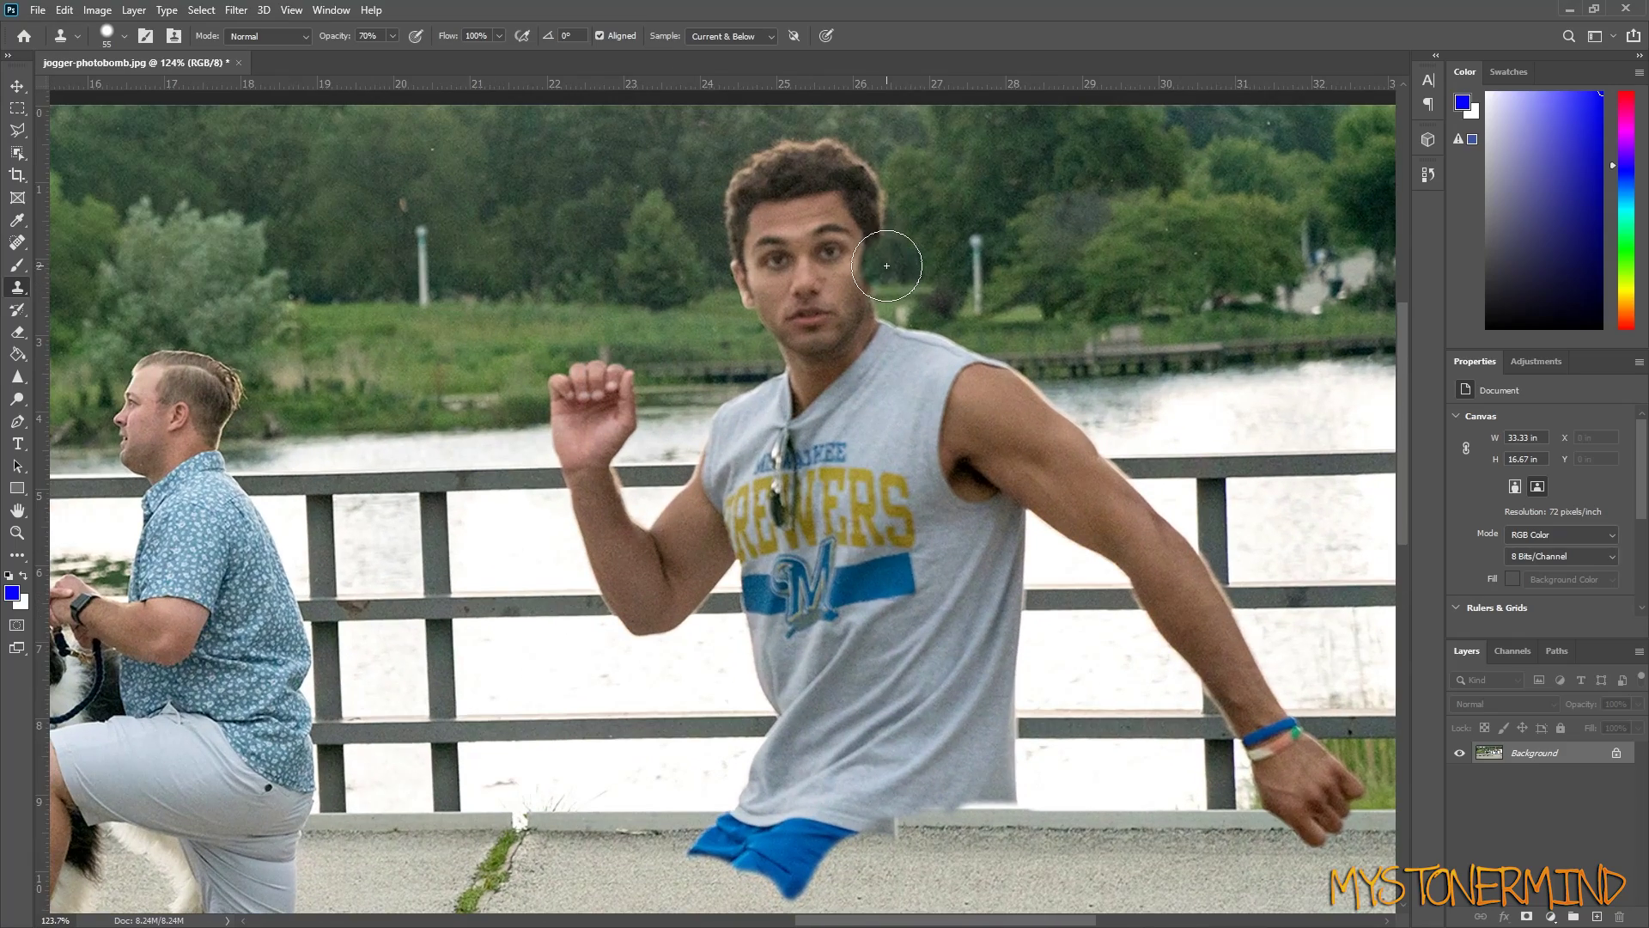
{"action": "mouse_move", "coordinate": [894, 273]}
{"action": "left_mouse_down"}
{"action": "mouse_move", "coordinate": [799, 263]}
{"action": "mouse_move", "coordinate": [858, 245]}
{"action": "mouse_move", "coordinate": [834, 272]}
{"action": "mouse_move", "coordinate": [872, 271]}
{"action": "mouse_move", "coordinate": [848, 170]}
{"action": "mouse_move", "coordinate": [778, 227]}
{"action": "mouse_move", "coordinate": [773, 185]}
{"action": "left_mouse_up"}
{"action": "key", "text": "0"}
{"action": "scroll", "coordinate": [773, 185], "scroll_direction": "up", "scroll_amount": 3}
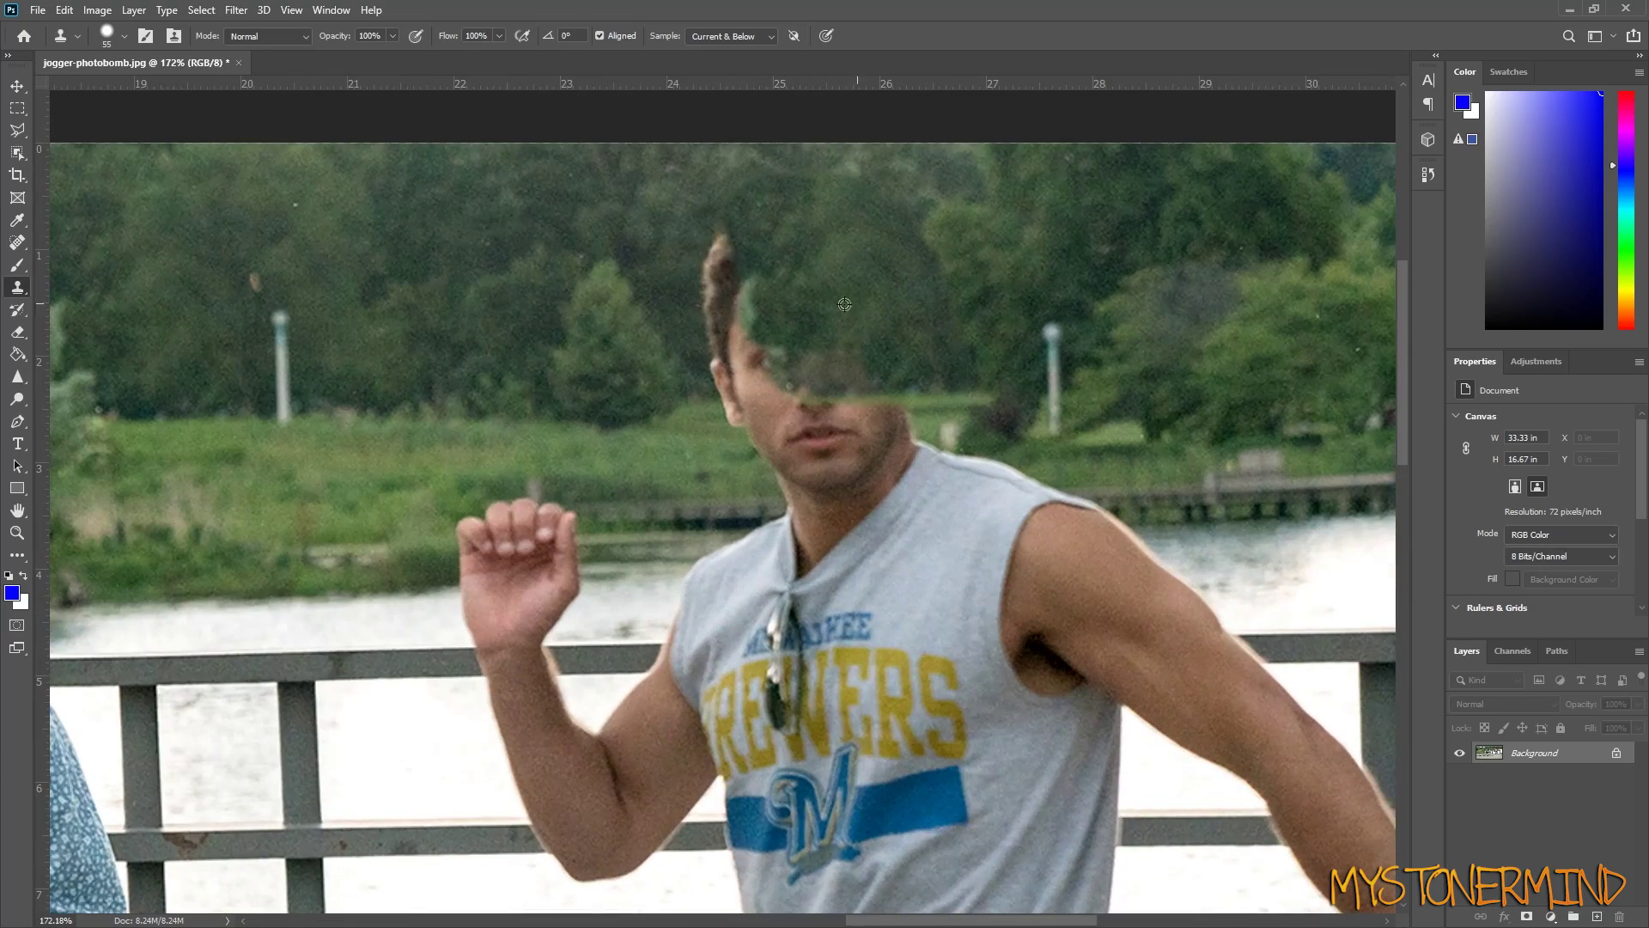
{"action": "mouse_move", "coordinate": [722, 257]}
{"action": "left_mouse_down"}
{"action": "mouse_move", "coordinate": [744, 250]}
{"action": "mouse_move", "coordinate": [711, 343]}
{"action": "mouse_move", "coordinate": [894, 343]}
{"action": "left_mouse_up"}
- Clone the grassy shoreline over the jogger's lower face and the area around his neck and collar
{"action": "scroll", "coordinate": [1338, 263], "scroll_direction": "down", "scroll_amount": 8}
{"action": "scroll", "coordinate": [1159, 275], "scroll_direction": "up", "scroll_amount": 6}
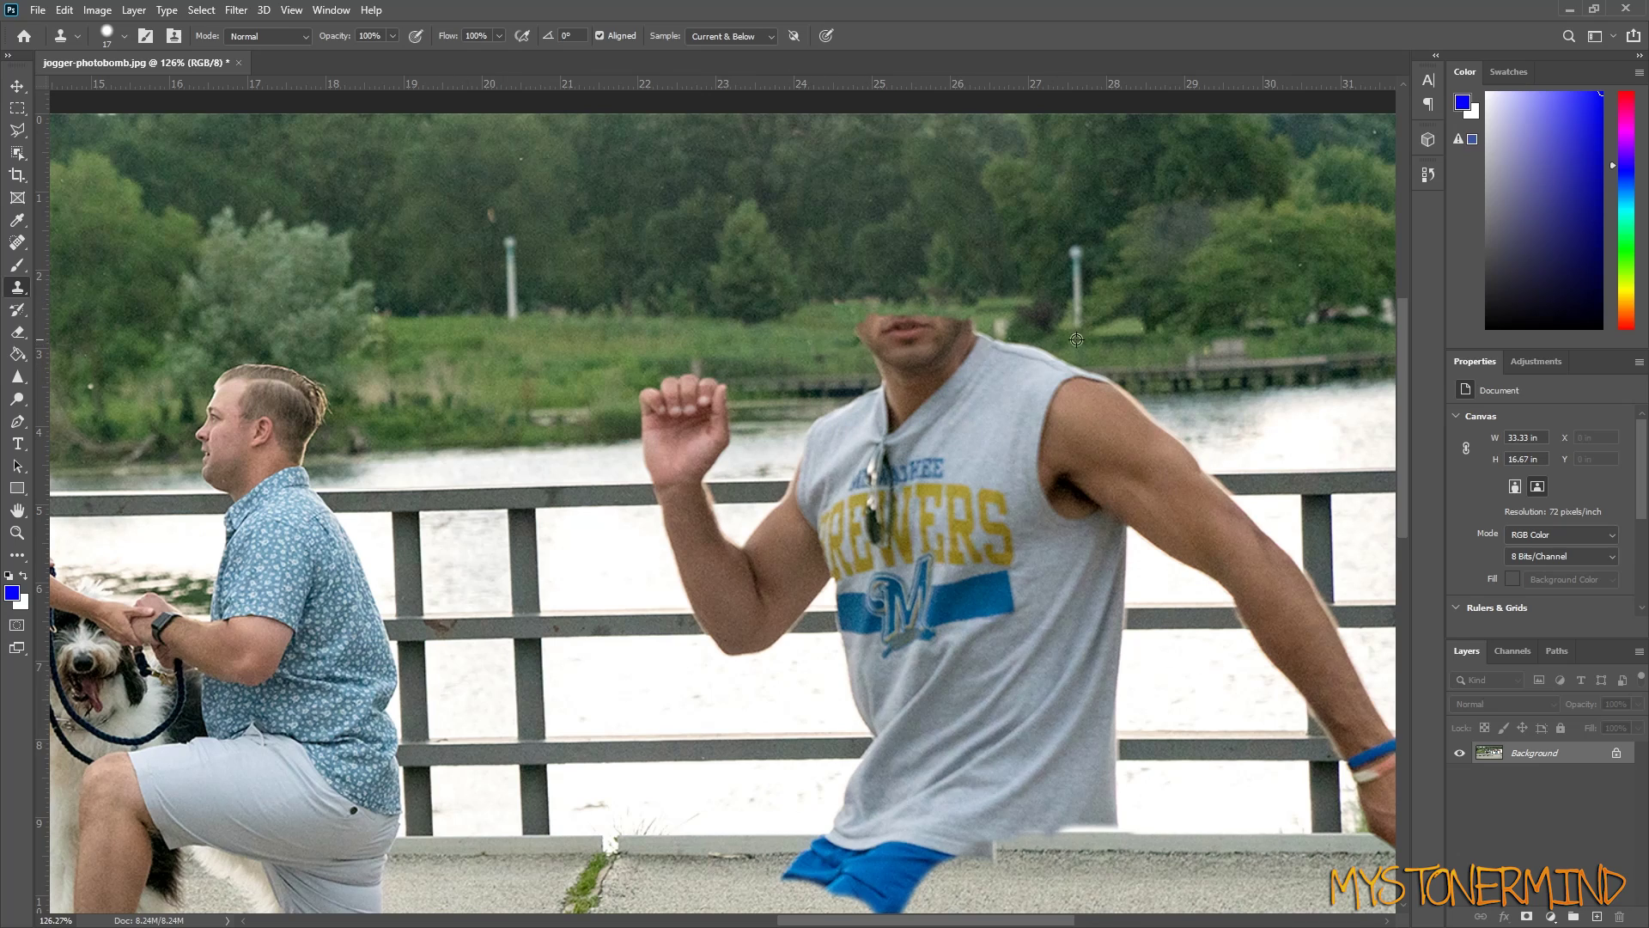
{"action": "left_click", "coordinate": [806, 337], "text": "alt"}
{"action": "mouse_move", "coordinate": [917, 323]}
{"action": "left_mouse_down"}
{"action": "mouse_move", "coordinate": [893, 328]}
{"action": "mouse_move", "coordinate": [1075, 358]}
{"action": "left_mouse_up"}
{"action": "left_click", "coordinate": [786, 343], "text": "alt"}
{"action": "scroll", "coordinate": [1228, 243], "scroll_direction": "down", "scroll_amount": 6}
{"action": "scroll", "coordinate": [1254, 257], "scroll_direction": "up", "scroll_amount": 8}
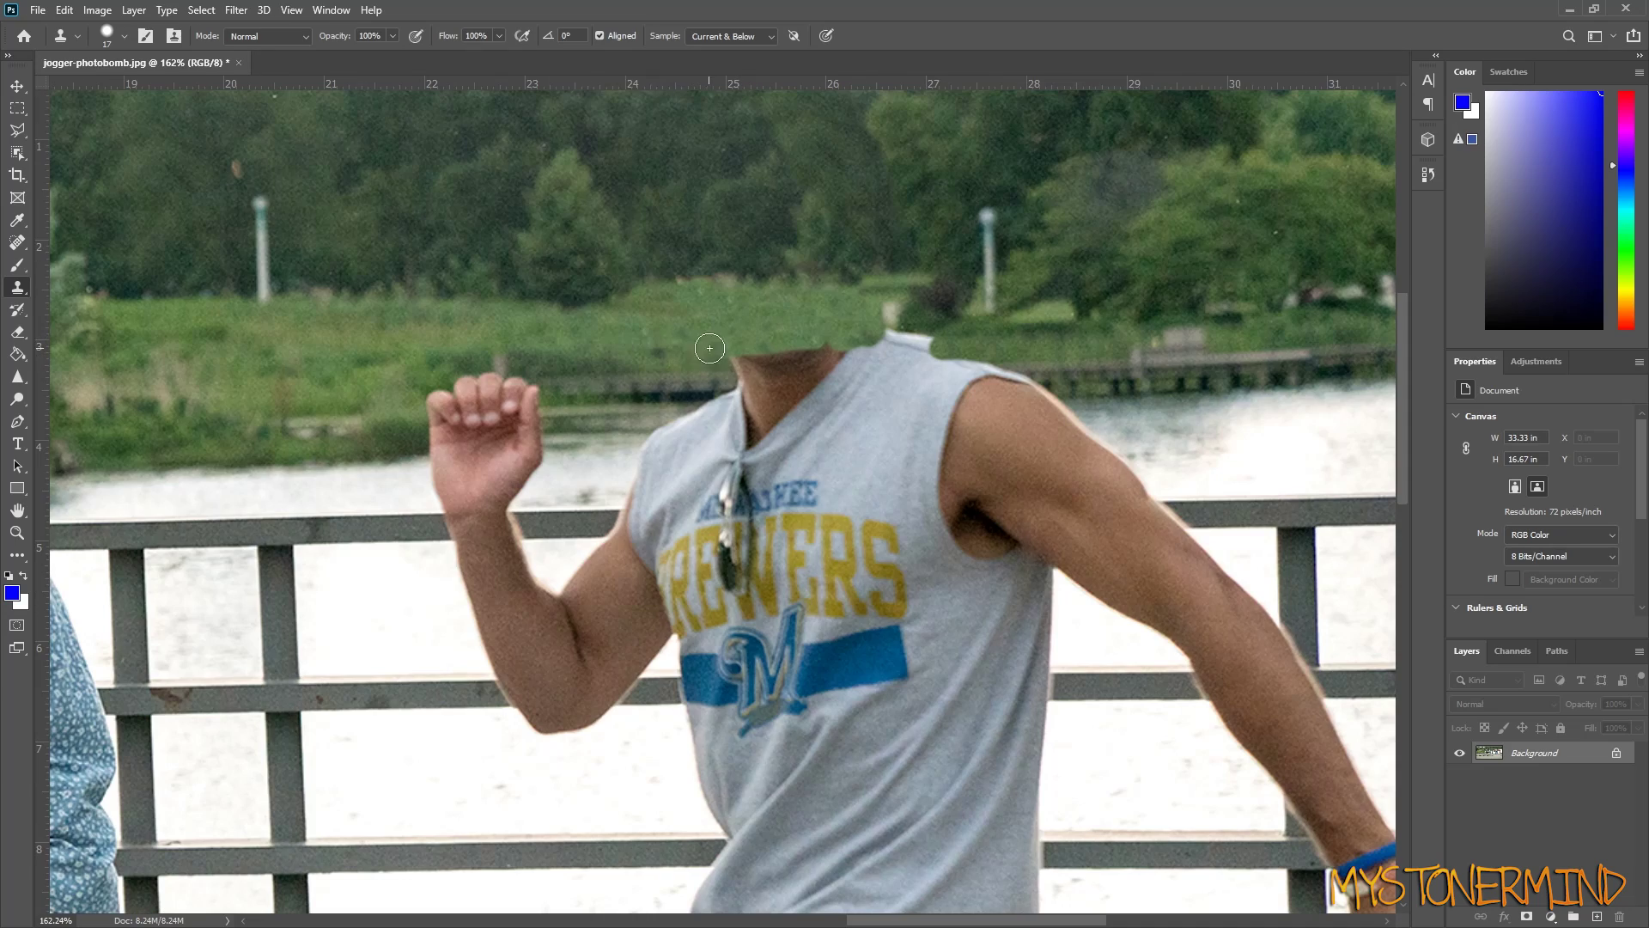
{"action": "left_click_drag", "start_coordinate": [888, 340], "coordinate": [982, 345]}
- Enlarge the Clone Stamp brush to 27 and clone the bright water over the jogger's raised forearm and elbow
{"action": "scroll", "coordinate": [1252, 412], "scroll_direction": "down", "scroll_amount": 13}
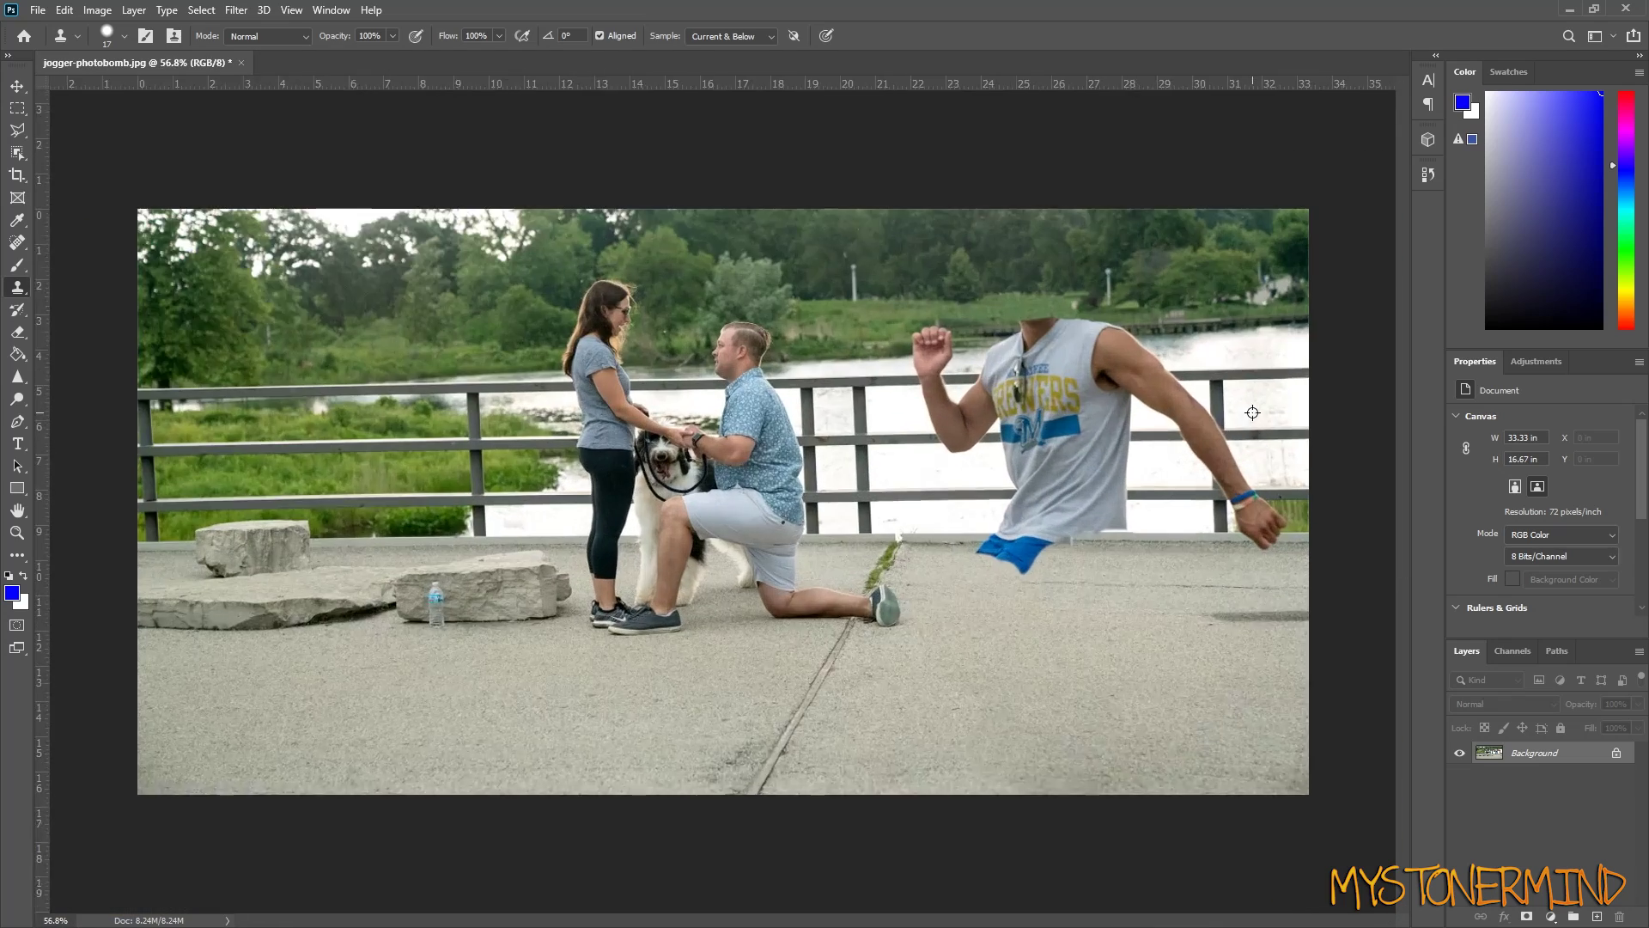
{"action": "key", "text": "]"}
{"action": "key", "text": "]"}
{"action": "scroll", "coordinate": [1251, 412], "scroll_direction": "up", "scroll_amount": 10}
{"action": "mouse_move", "coordinate": [486, 411]}
{"action": "left_mouse_down"}
{"action": "mouse_move", "coordinate": [526, 403]}
{"action": "mouse_move", "coordinate": [488, 439]}
{"action": "mouse_move", "coordinate": [531, 469]}
{"action": "left_mouse_up"}
{"action": "key", "text": "ctrl+z"}
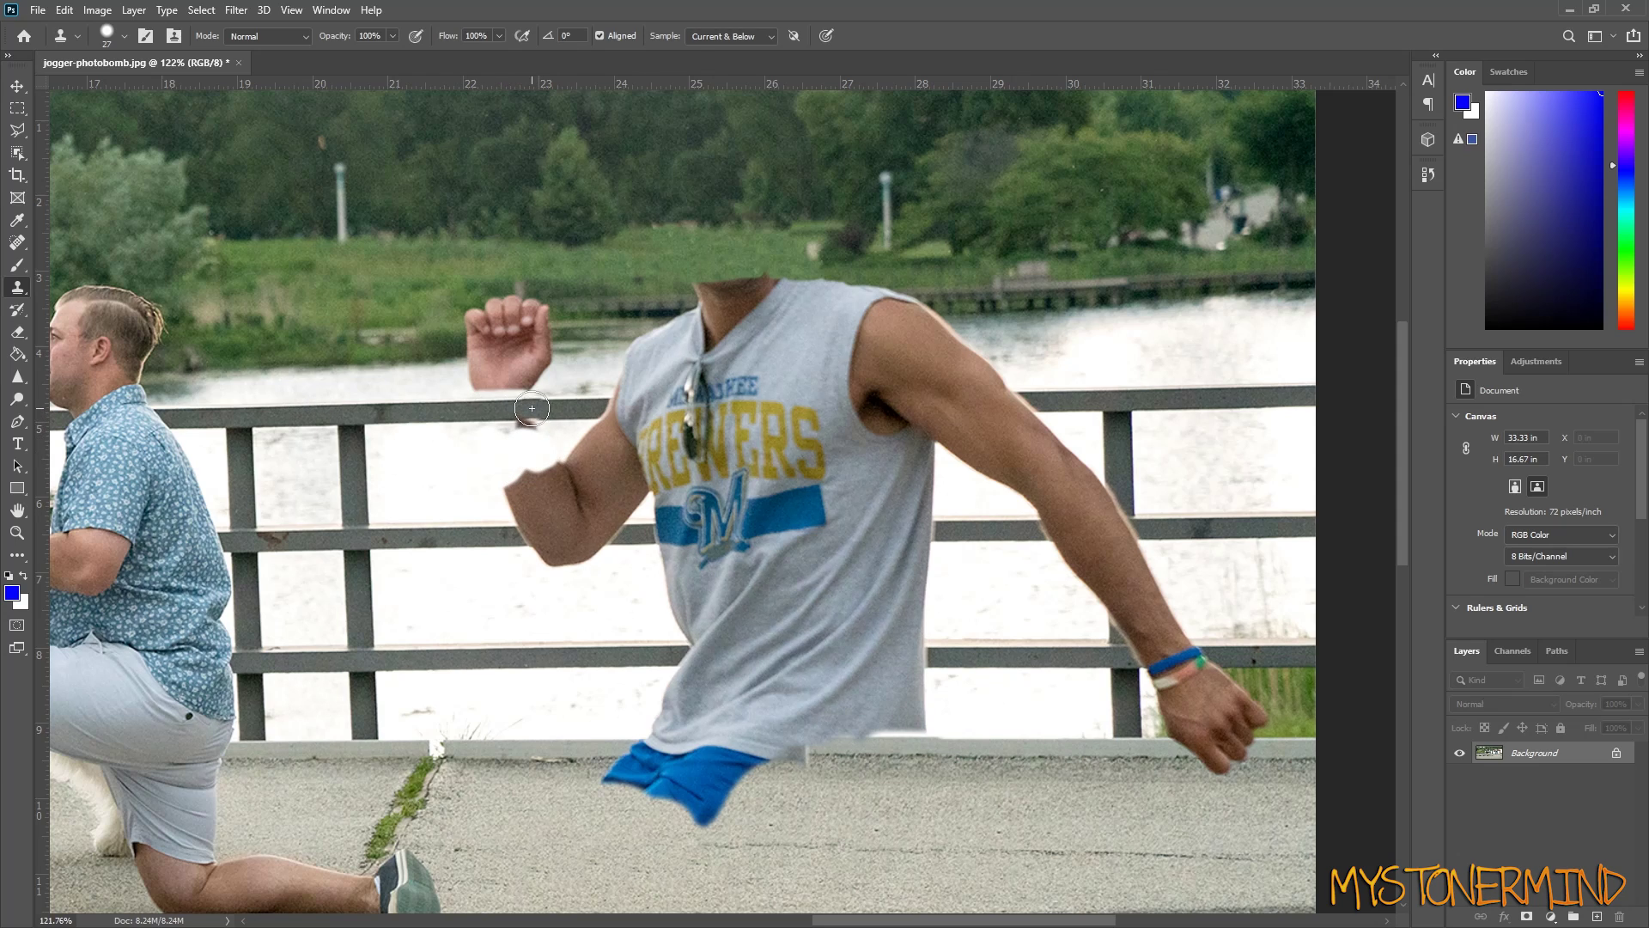
{"action": "left_click_drag", "start_coordinate": [533, 409], "coordinate": [509, 430]}
{"action": "mouse_move", "coordinate": [541, 535]}
{"action": "left_mouse_down"}
{"action": "mouse_move", "coordinate": [567, 559]}
{"action": "mouse_move", "coordinate": [515, 507]}
{"action": "left_mouse_up"}
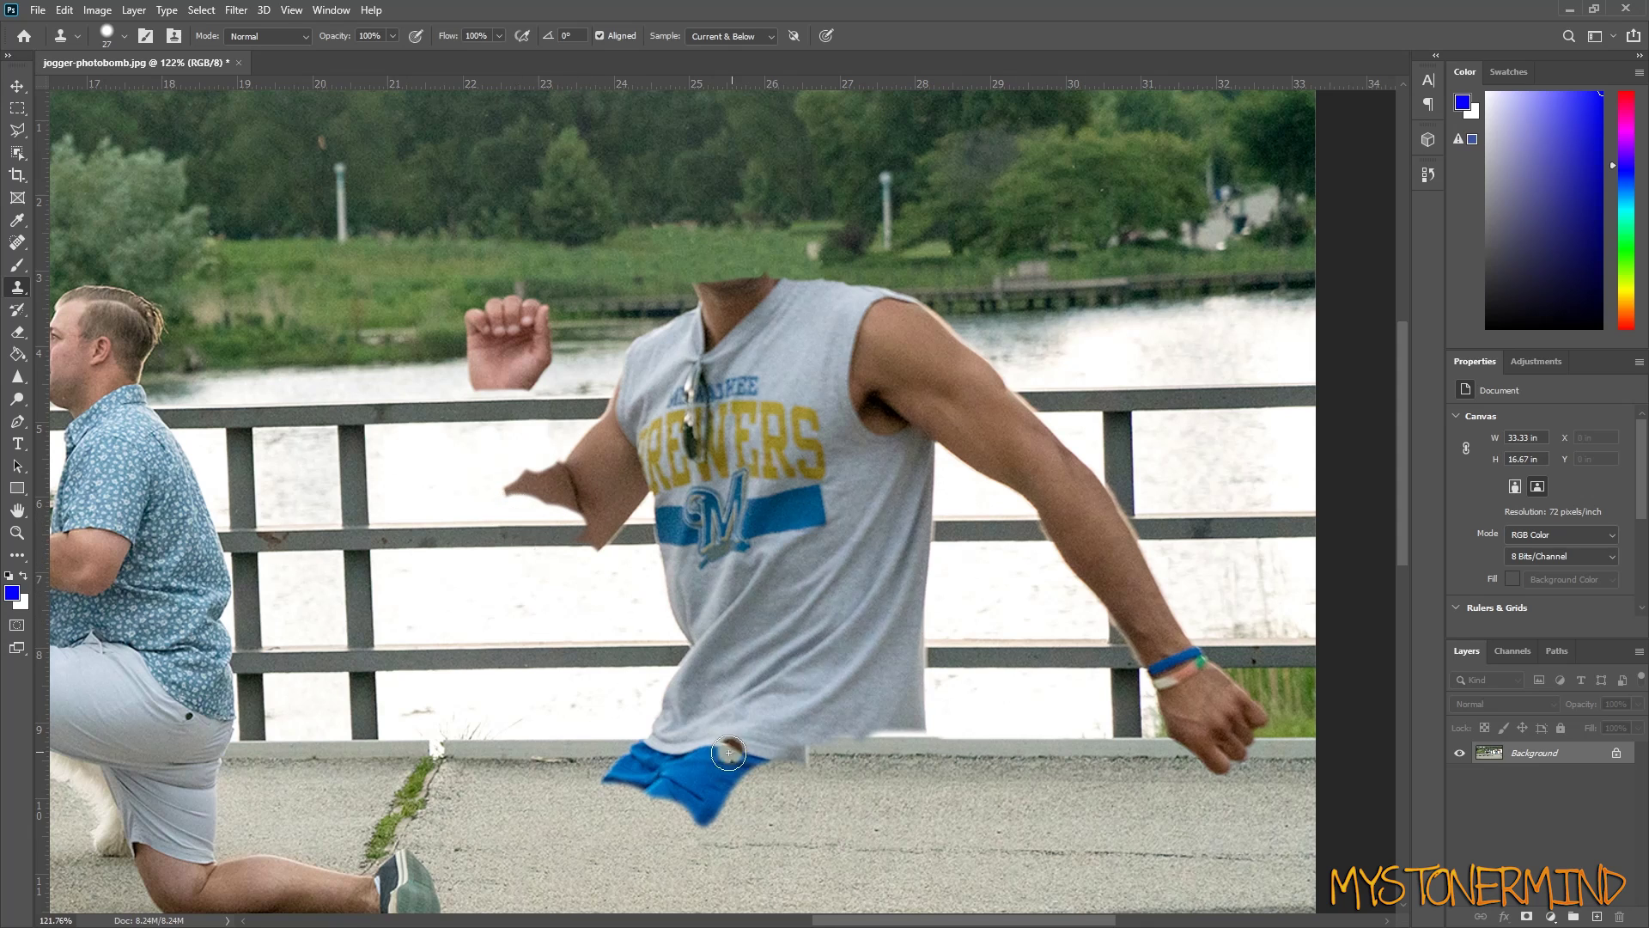
{"action": "mouse_move", "coordinate": [618, 535]}
{"action": "left_mouse_down"}
{"action": "mouse_move", "coordinate": [506, 577]}
{"action": "mouse_move", "coordinate": [617, 493]}
{"action": "mouse_move", "coordinate": [550, 483]}
{"action": "left_mouse_up"}
- Clone the bright water and the lowest railing bar over the lower back edge of the jogger's shirt
{"action": "scroll", "coordinate": [867, 782], "scroll_direction": "down", "scroll_amount": 5}
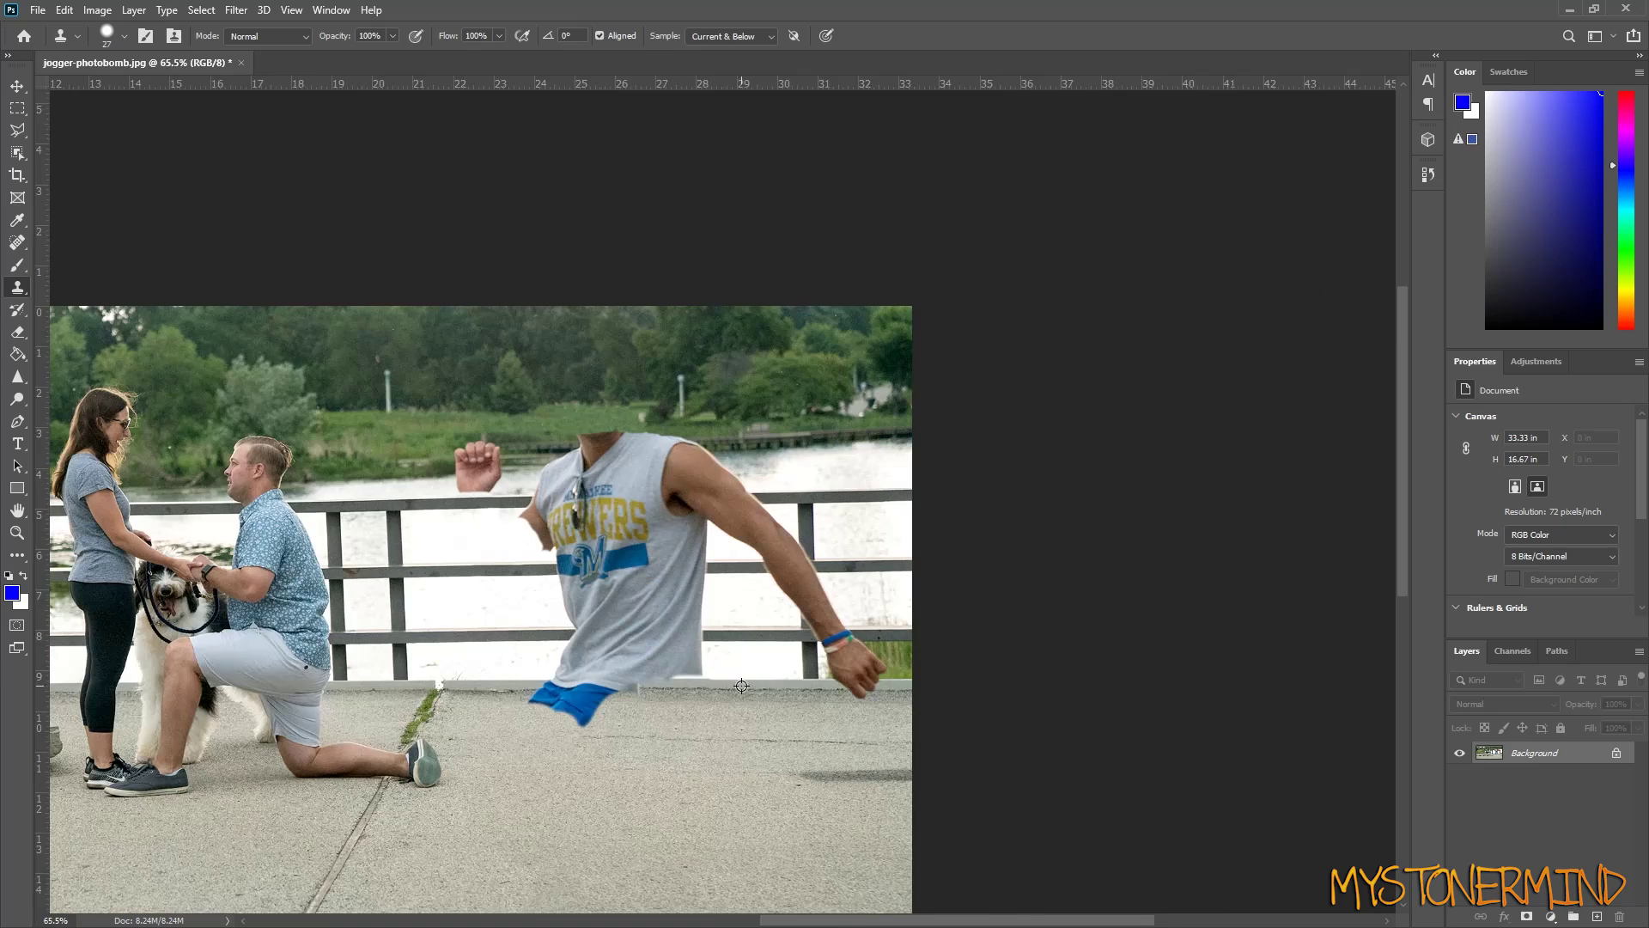
{"action": "scroll", "coordinate": [745, 614], "scroll_direction": "up", "scroll_amount": 6}
{"action": "left_click", "coordinate": [750, 614], "text": "alt"}
{"action": "mouse_move", "coordinate": [670, 613]}
{"action": "left_mouse_down"}
{"action": "mouse_move", "coordinate": [615, 613]}
{"action": "mouse_move", "coordinate": [653, 634]}
{"action": "mouse_move", "coordinate": [609, 598]}
{"action": "mouse_move", "coordinate": [605, 582]}
{"action": "mouse_move", "coordinate": [651, 559]}
{"action": "left_mouse_up"}
{"action": "scroll", "coordinate": [399, 619], "scroll_direction": "up", "scroll_amount": 3}
{"action": "left_click_drag", "start_coordinate": [512, 578], "coordinate": [644, 574]}
- Outline a narrow lasso selection along the lowest railing bar where it crosses the jogger's shirt
{"action": "key", "text": "l"}
{"action": "left_click", "coordinate": [167, 595]}
{"action": "left_click", "coordinate": [1155, 592]}
{"action": "left_click", "coordinate": [848, 593]}
{"action": "left_click", "coordinate": [841, 567]}
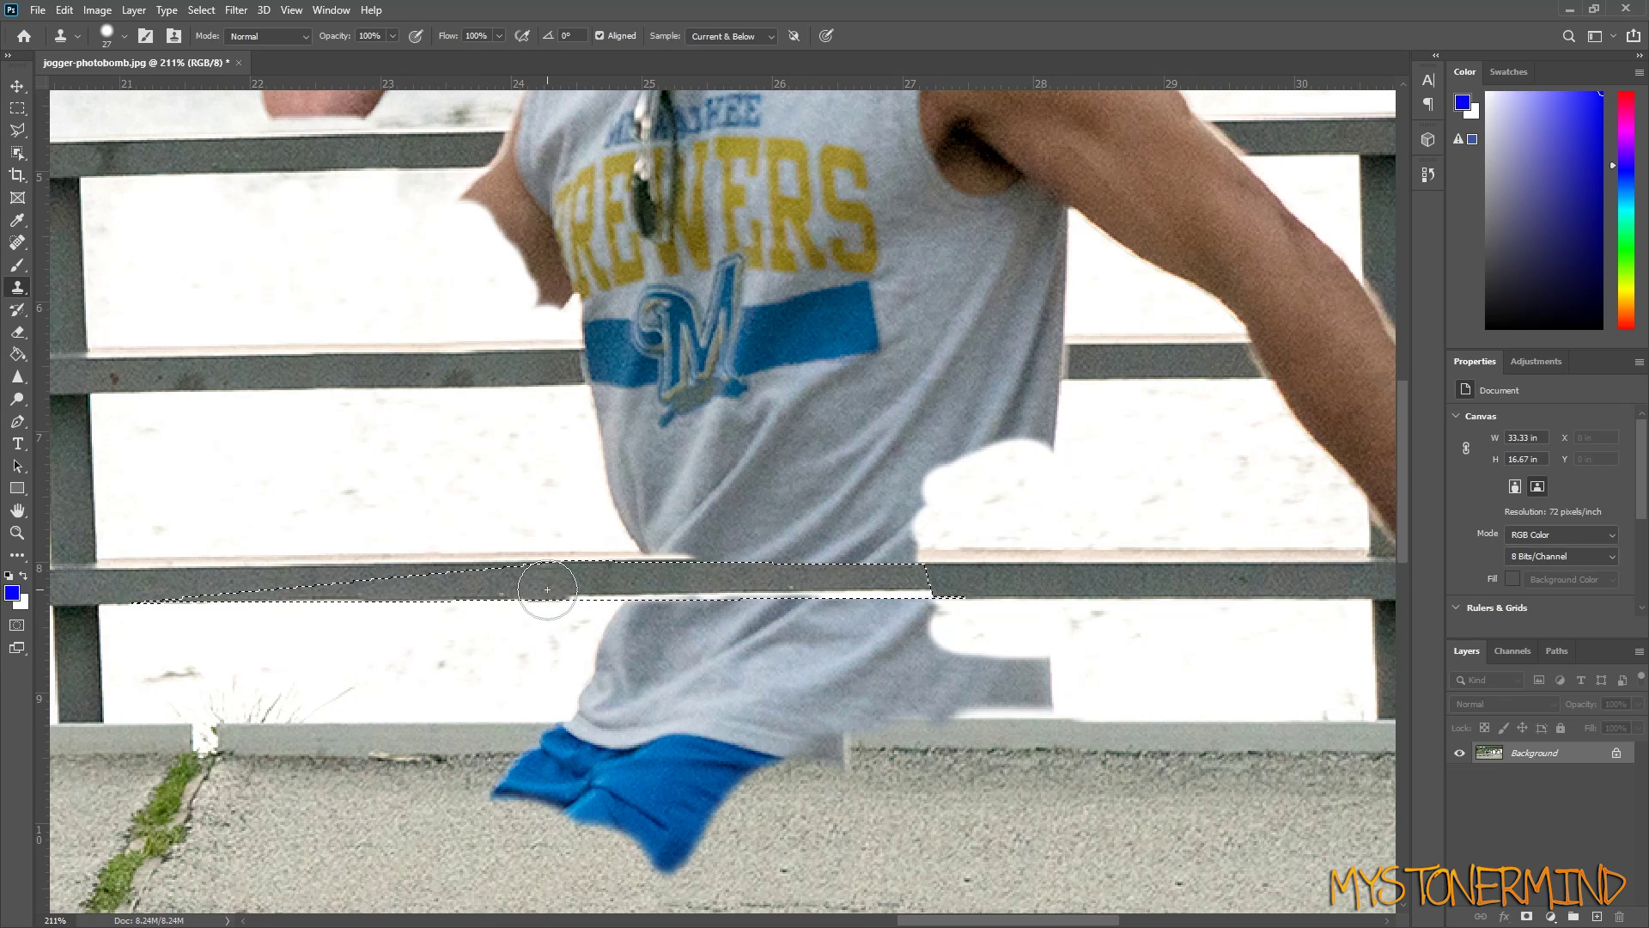
- Clone the dark lowest railing bar across the jogger's shirt inside the selection
{"action": "left_click", "coordinate": [548, 589], "text": "alt"}
{"action": "mouse_move", "coordinate": [657, 589]}
{"action": "left_mouse_down"}
{"action": "mouse_move", "coordinate": [943, 591]}
{"action": "mouse_move", "coordinate": [913, 586]}
{"action": "left_mouse_up"}
{"action": "left_click", "coordinate": [1156, 585], "text": "alt"}
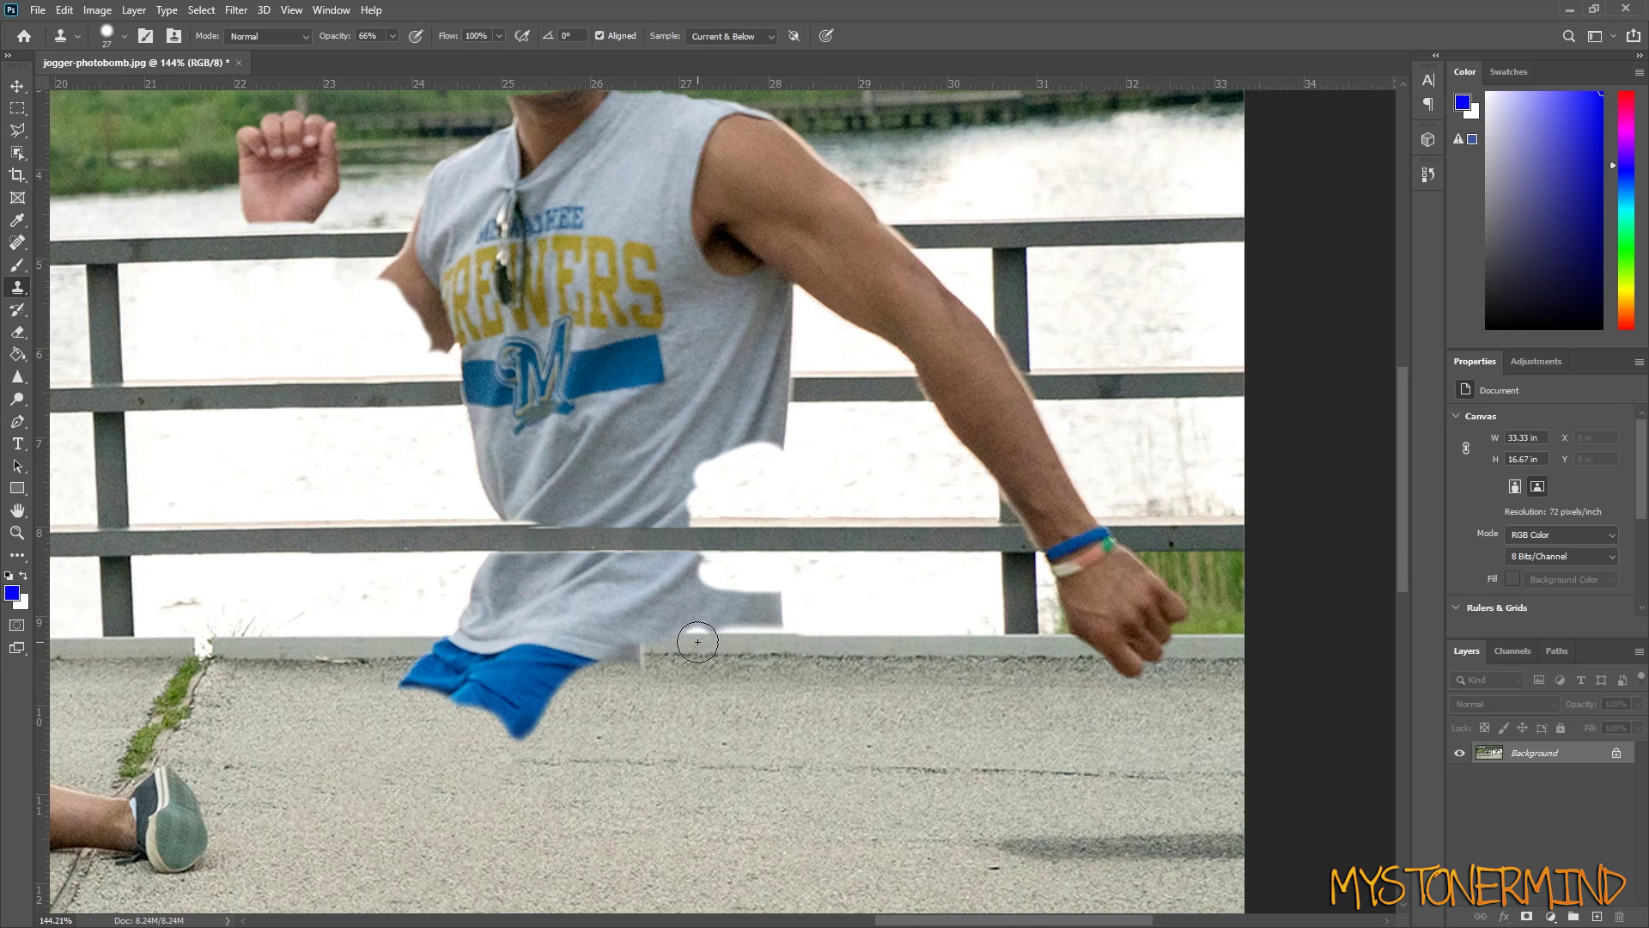
- Clone the concrete curb and pavement over the jogger's blue shorts, and set the Clone Stamp opacity to 100%
{"action": "mouse_move", "coordinate": [698, 642]}
{"action": "left_mouse_down"}
{"action": "mouse_move", "coordinate": [596, 645]}
{"action": "mouse_move", "coordinate": [525, 698]}
{"action": "mouse_move", "coordinate": [557, 731]}
{"action": "mouse_move", "coordinate": [618, 666]}
{"action": "left_mouse_up"}
{"action": "key", "text": "0"}
{"action": "scroll", "coordinate": [451, 676], "scroll_direction": "down", "scroll_amount": 1}
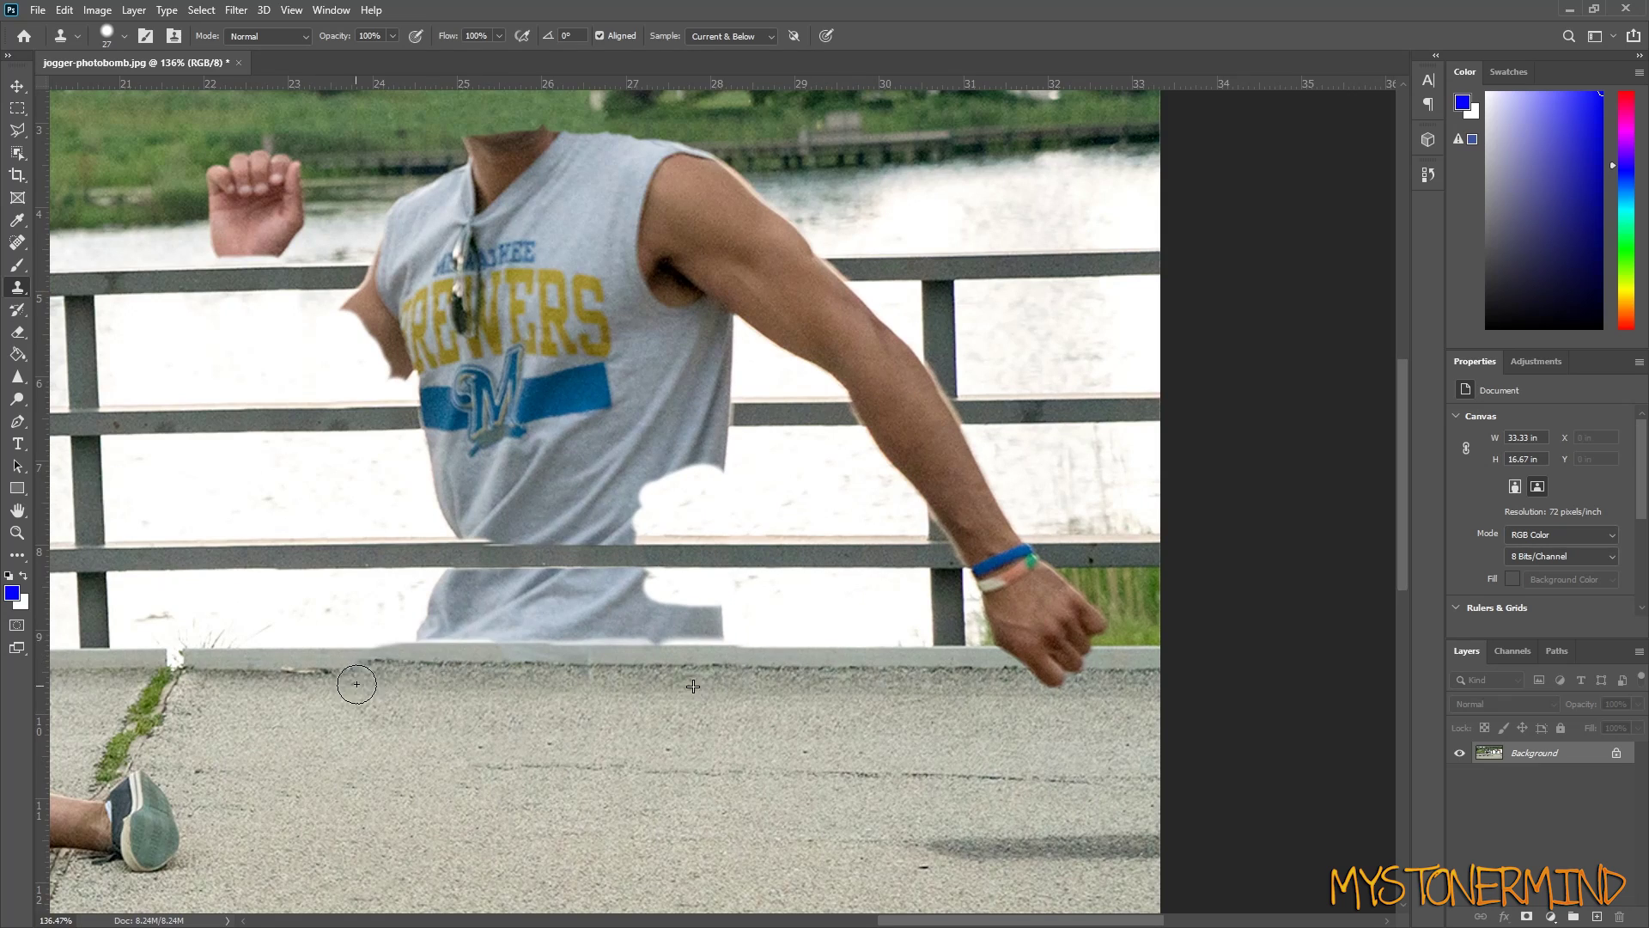
- Clone the bright water over the jogger's shirt hem between the lowest railing bar and the curb
{"action": "scroll", "coordinate": [405, 713], "scroll_direction": "up", "scroll_amount": 2}
{"action": "mouse_move", "coordinate": [858, 743]}
{"action": "left_mouse_down"}
{"action": "mouse_move", "coordinate": [748, 692]}
{"action": "mouse_move", "coordinate": [645, 744]}
{"action": "mouse_move", "coordinate": [652, 696]}
{"action": "mouse_move", "coordinate": [479, 704]}
{"action": "left_mouse_up"}
{"action": "mouse_move", "coordinate": [747, 686]}
{"action": "left_mouse_down"}
{"action": "mouse_move", "coordinate": [472, 692]}
{"action": "mouse_move", "coordinate": [589, 689]}
{"action": "left_mouse_up"}
- Reduce the Clone Stamp brush to 25 and clone the bright water across the jogger's upper chest and shoulder
{"action": "scroll", "coordinate": [1127, 358], "scroll_direction": "down", "scroll_amount": 3}
{"action": "key", "text": "bracketleft"}
{"action": "mouse_move", "coordinate": [1160, 344]}
{"action": "left_mouse_down"}
{"action": "mouse_move", "coordinate": [1024, 364]}
{"action": "mouse_move", "coordinate": [1131, 374]}
{"action": "left_mouse_up"}
{"action": "scroll", "coordinate": [1126, 357], "scroll_direction": "down", "scroll_amount": 3}
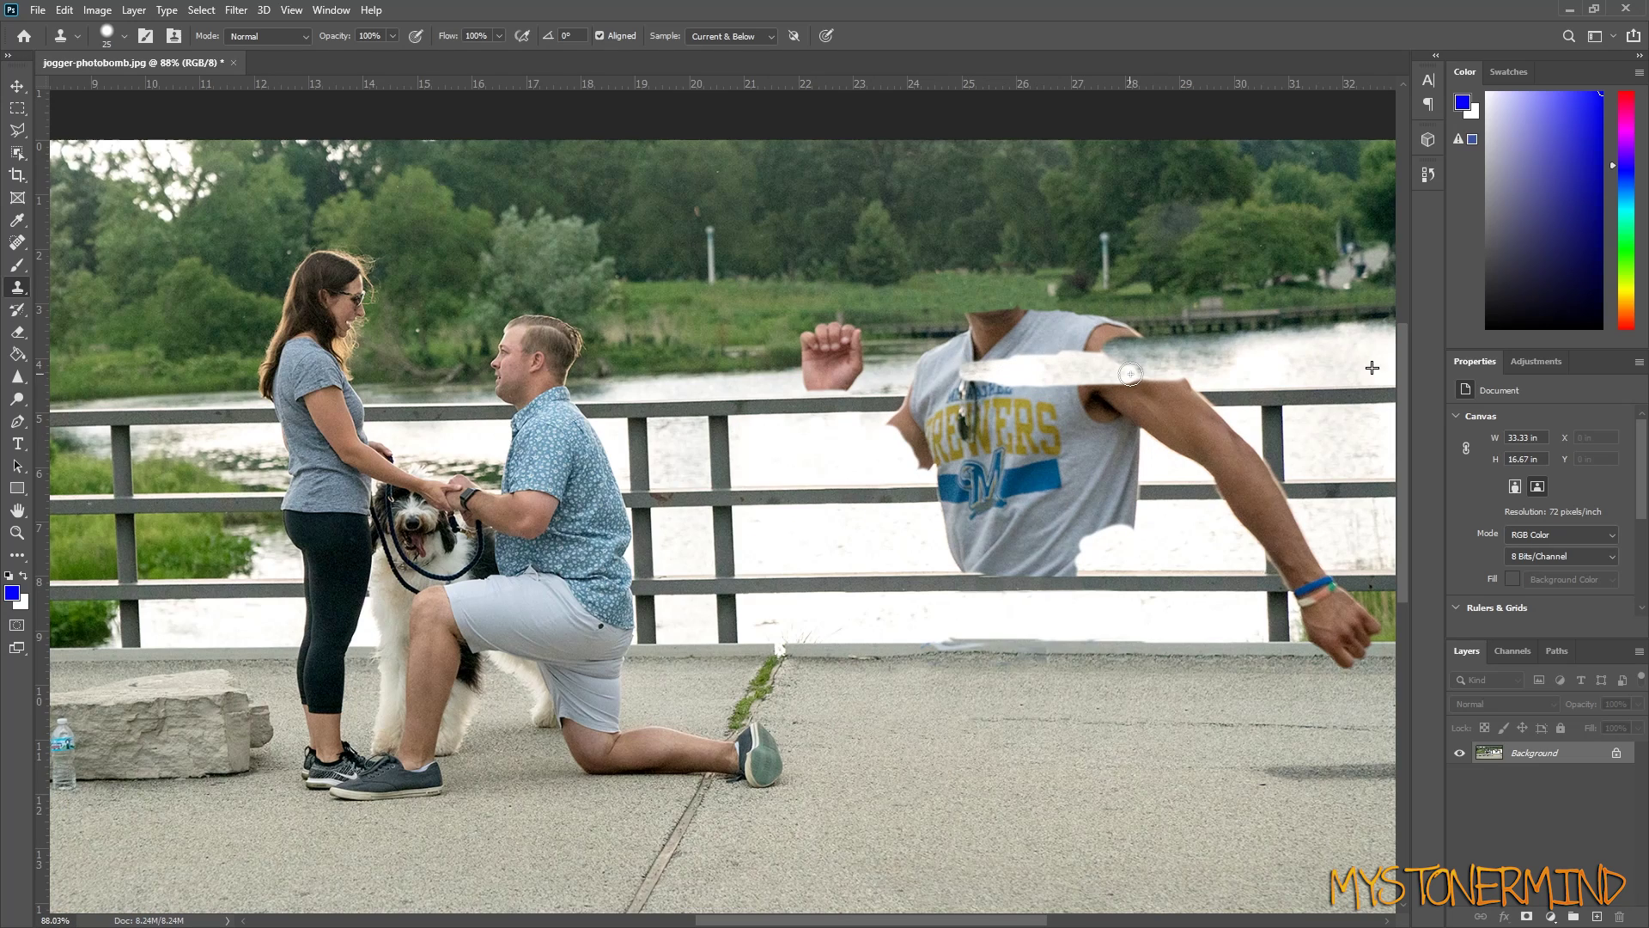
{"action": "scroll", "coordinate": [739, 374], "scroll_direction": "up", "scroll_amount": 3}
{"action": "mouse_move", "coordinate": [802, 295]}
{"action": "left_mouse_down"}
{"action": "mouse_move", "coordinate": [889, 348]}
{"action": "mouse_move", "coordinate": [859, 399]}
{"action": "mouse_move", "coordinate": [902, 383]}
{"action": "mouse_move", "coordinate": [889, 318]}
{"action": "left_mouse_up"}
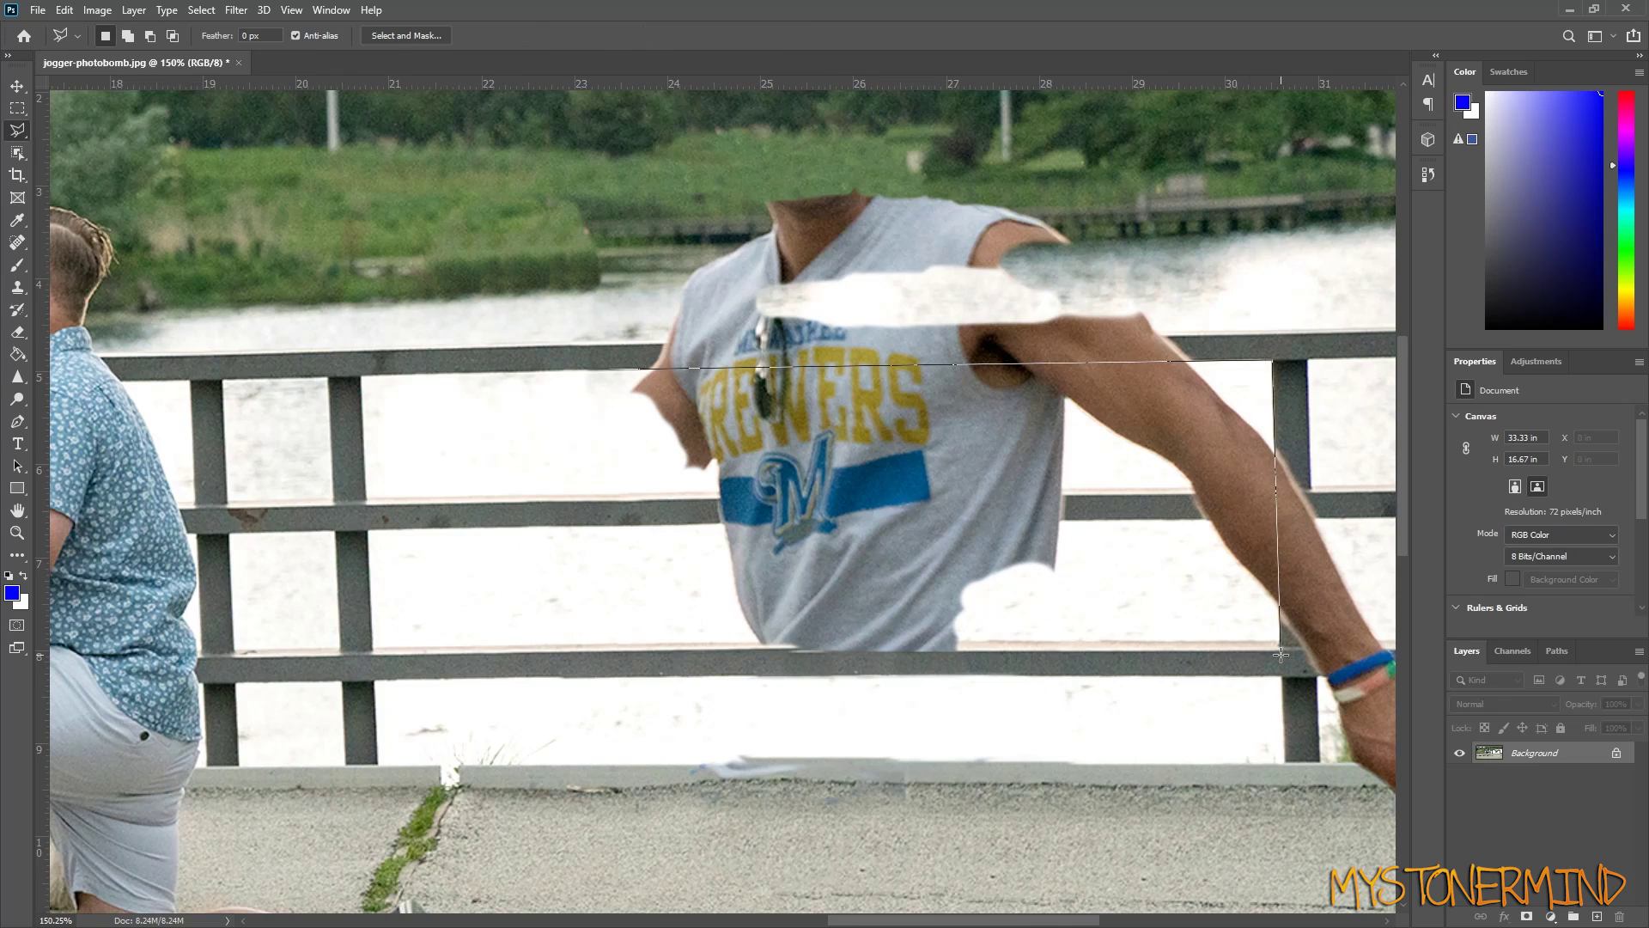
- Outline the hidden railing bars and post with a lasso selection and clone the top bar across the jogger's chest and arm
{"action": "left_click", "coordinate": [1280, 646]}
{"action": "left_click", "coordinate": [707, 646]}
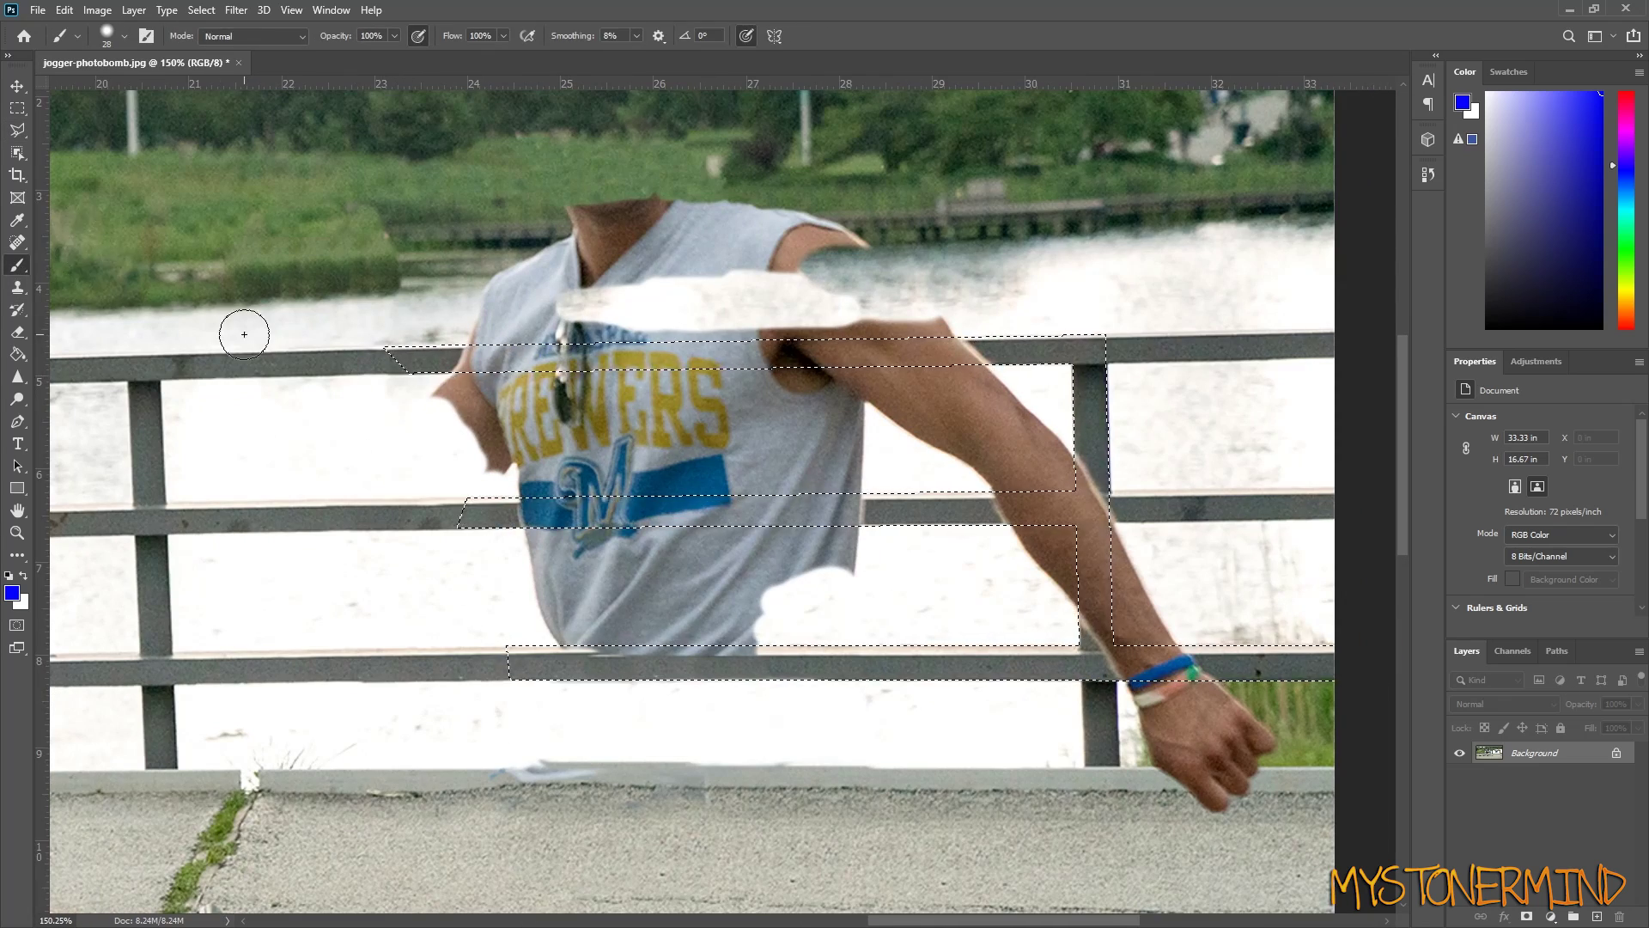
{"action": "key", "text": "s"}
{"action": "left_click_drag", "start_coordinate": [471, 361], "coordinate": [915, 350]}
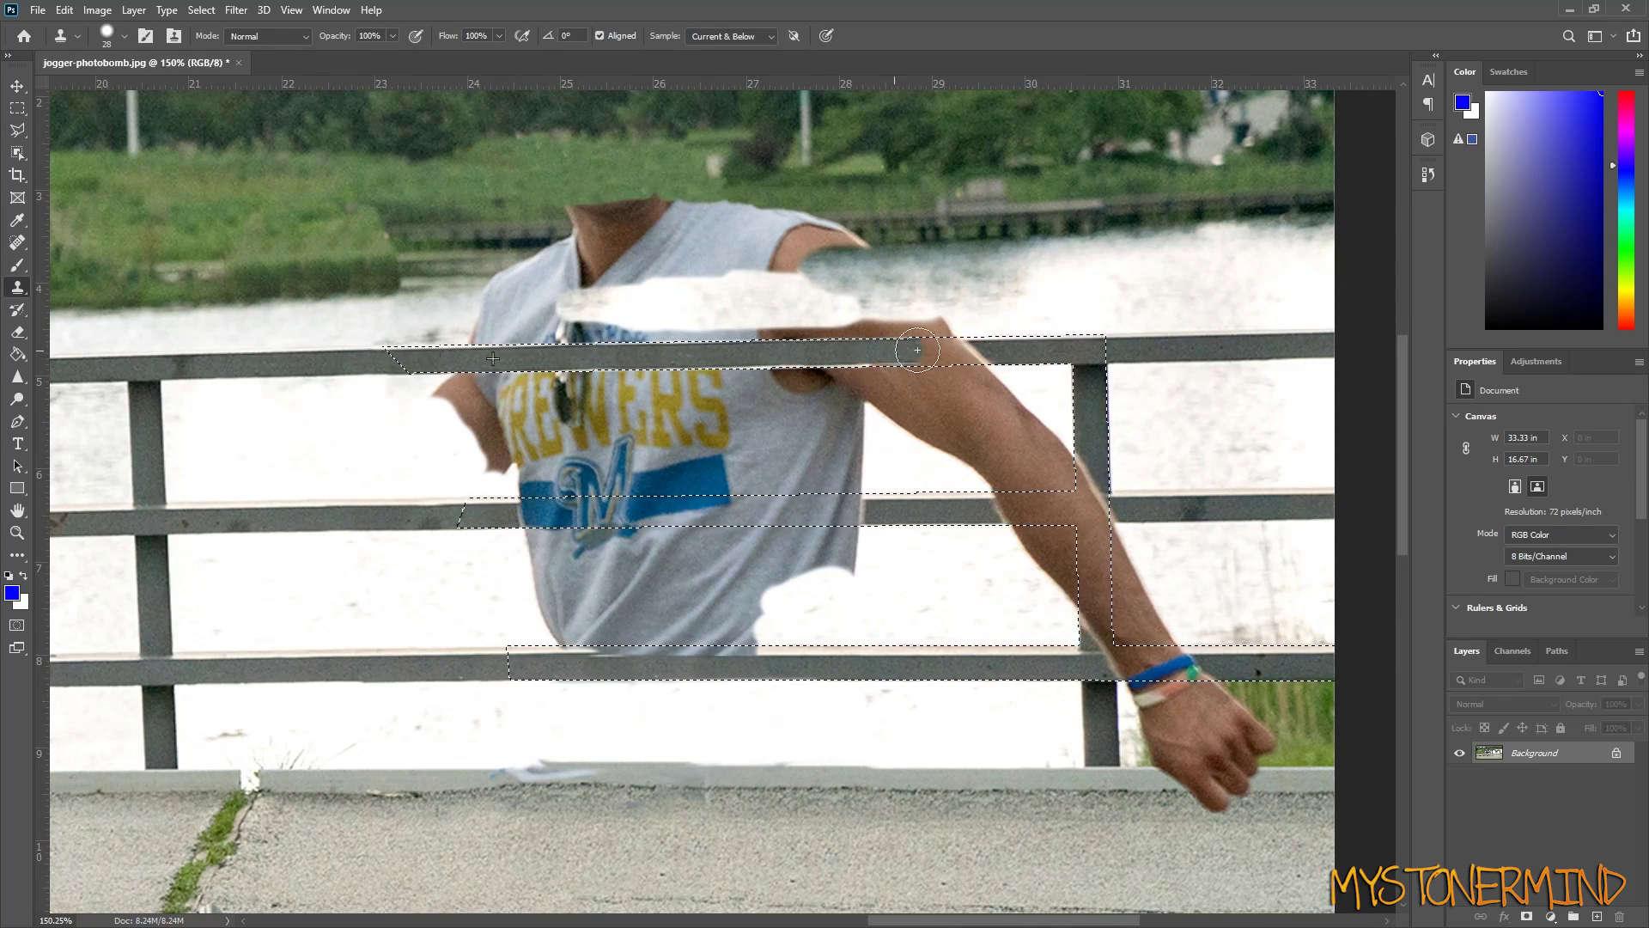
{"action": "left_click_drag", "start_coordinate": [915, 350], "coordinate": [1093, 348]}
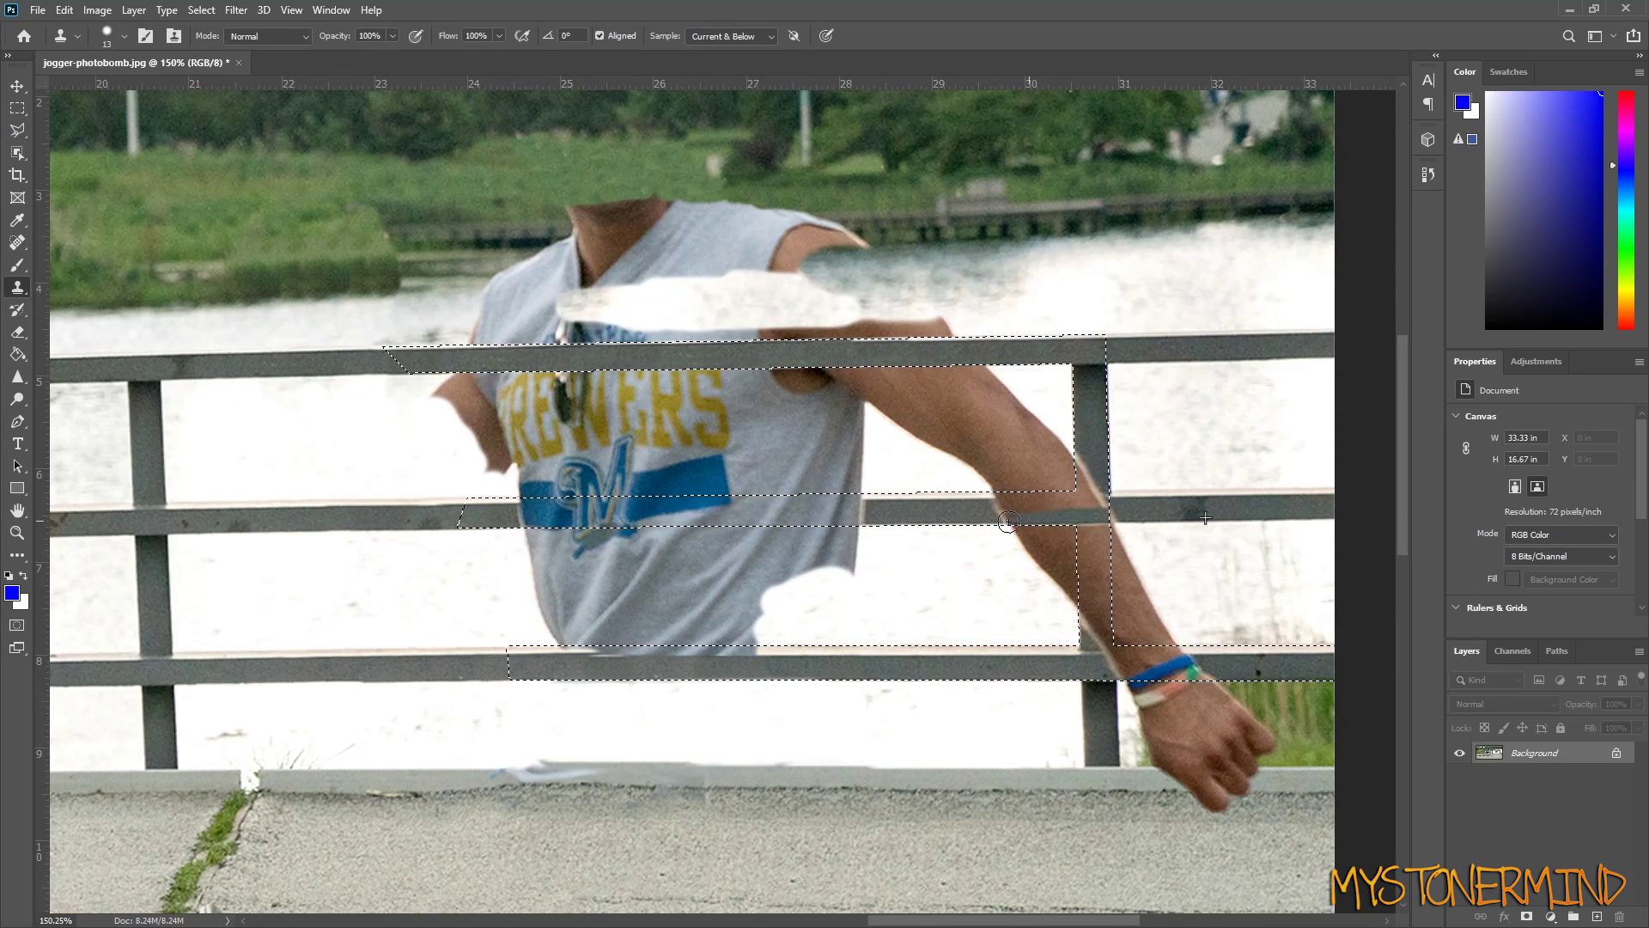
- Clone the middle railing bar over the jogger's forearm and extend the vertical post down over the arm within the selection
{"action": "left_click_drag", "start_coordinate": [1100, 507], "coordinate": [975, 503]}
{"action": "left_click", "coordinate": [918, 498], "text": "alt"}
{"action": "left_click", "coordinate": [997, 516]}
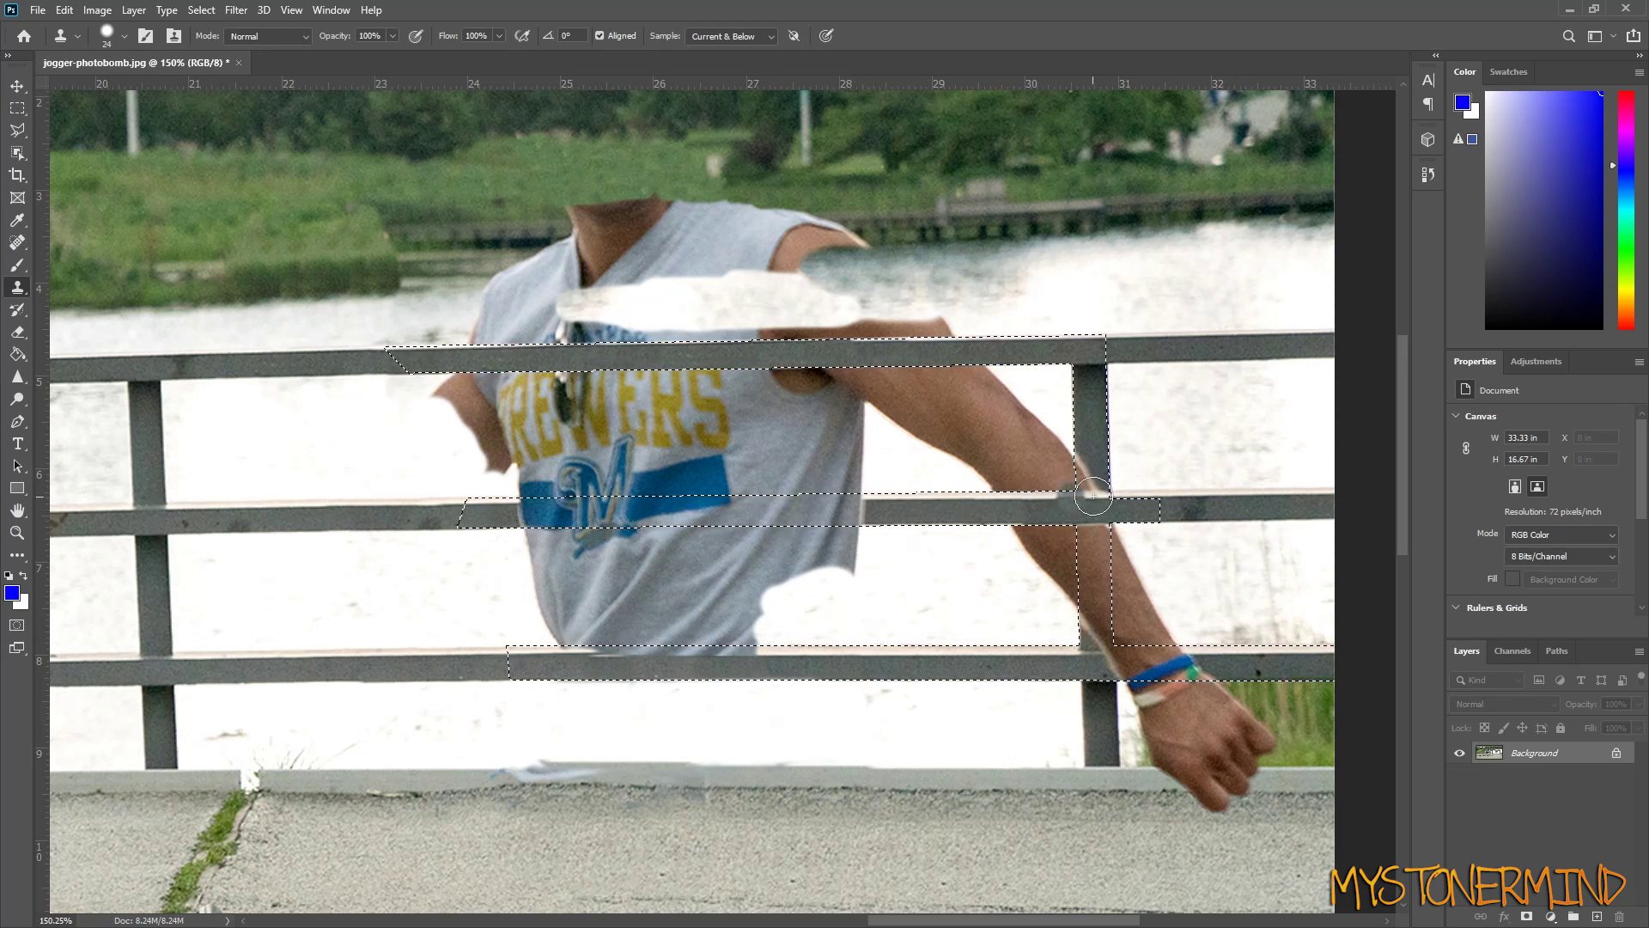
{"action": "left_click_drag", "start_coordinate": [1093, 498], "coordinate": [1081, 643]}
- Clone the upper edge of the lowest railing bar and the middle bar across the jogger's shirt
{"action": "left_click", "coordinate": [309, 659], "text": "alt"}
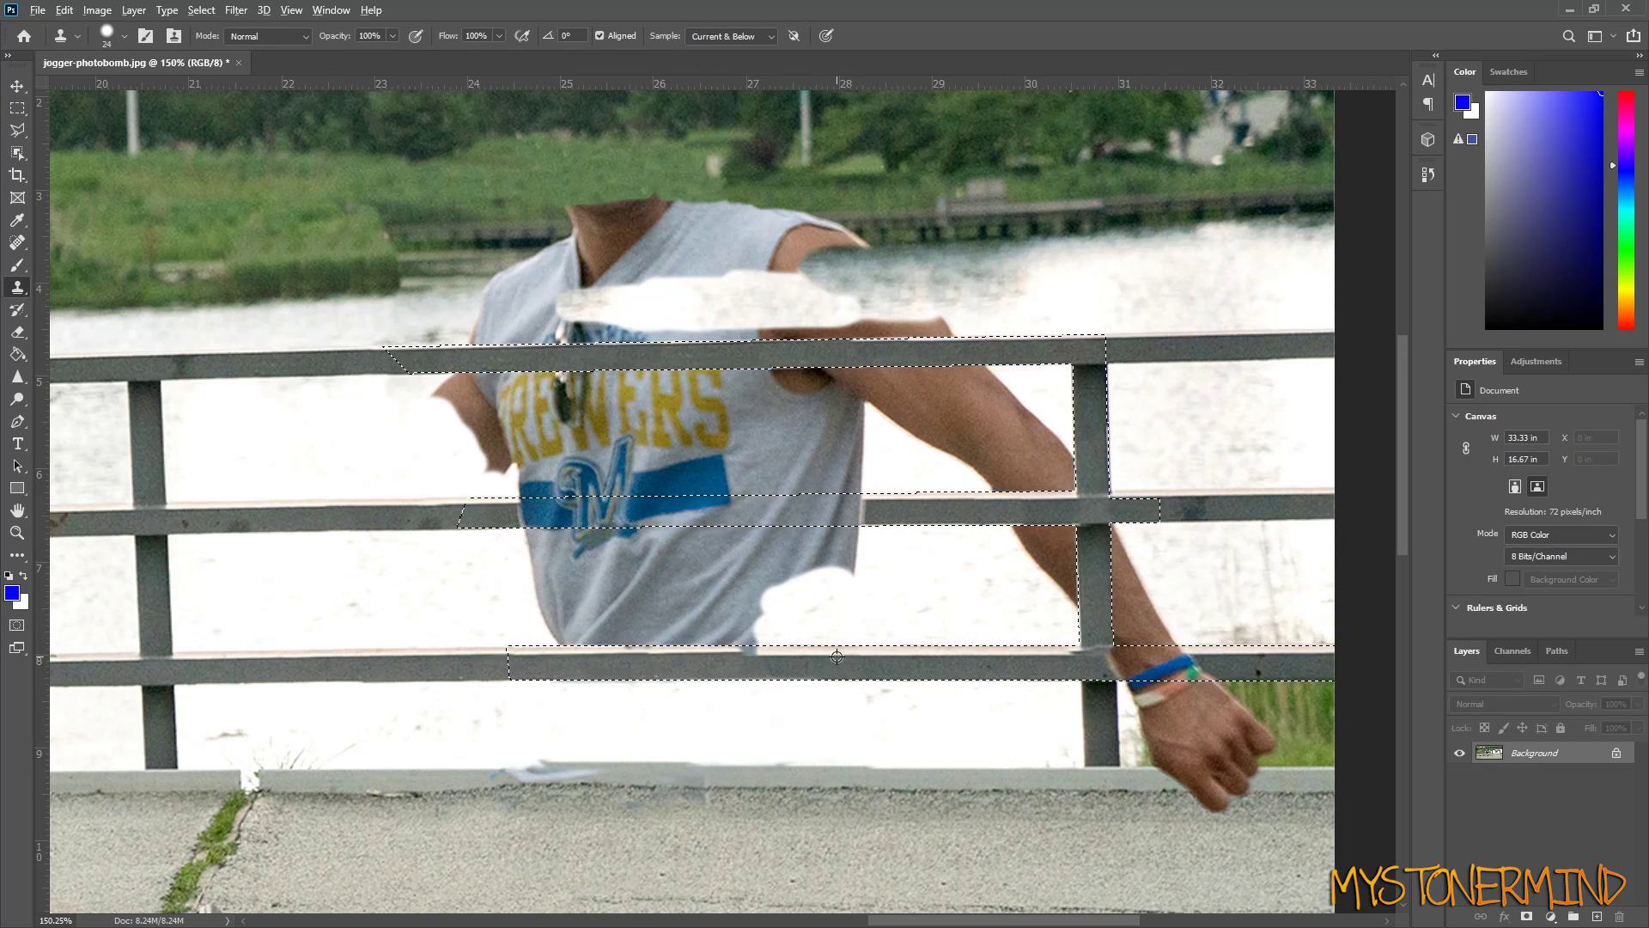
{"action": "left_click_drag", "start_coordinate": [836, 653], "coordinate": [662, 655]}
{"action": "mouse_move", "coordinate": [678, 508]}
{"action": "left_mouse_down"}
{"action": "mouse_move", "coordinate": [916, 511]}
{"action": "mouse_move", "coordinate": [524, 513]}
{"action": "left_mouse_up"}
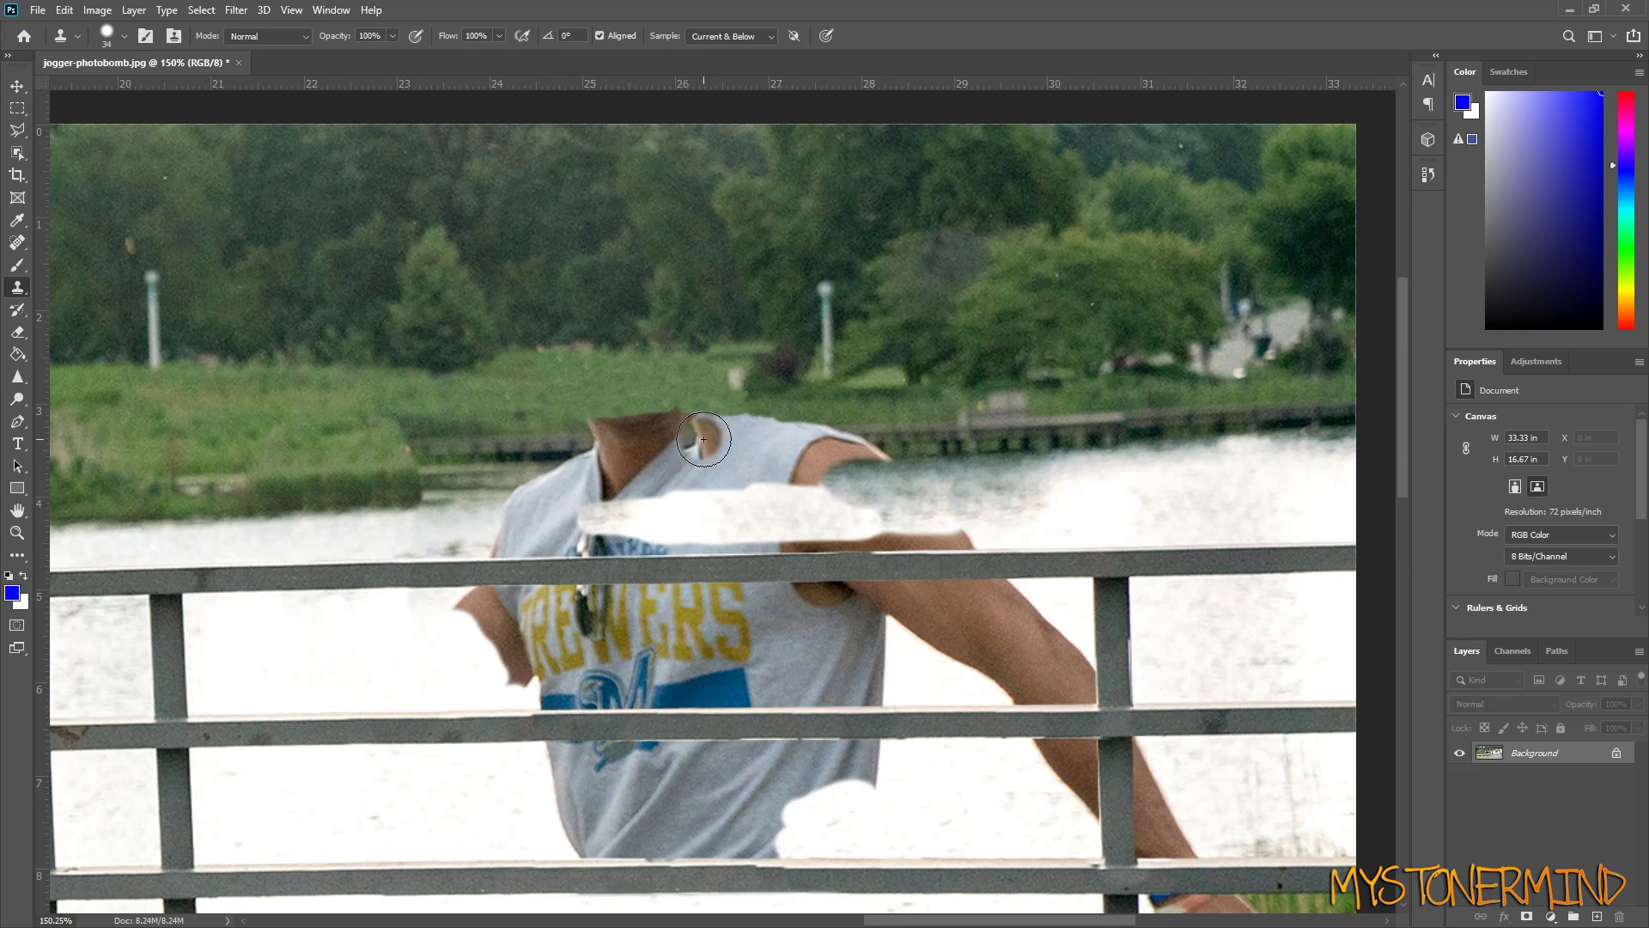
- Clone the shoreline pier and water over the jogger's neck, collar and shoulders
{"action": "left_click_drag", "start_coordinate": [694, 438], "coordinate": [614, 434]}
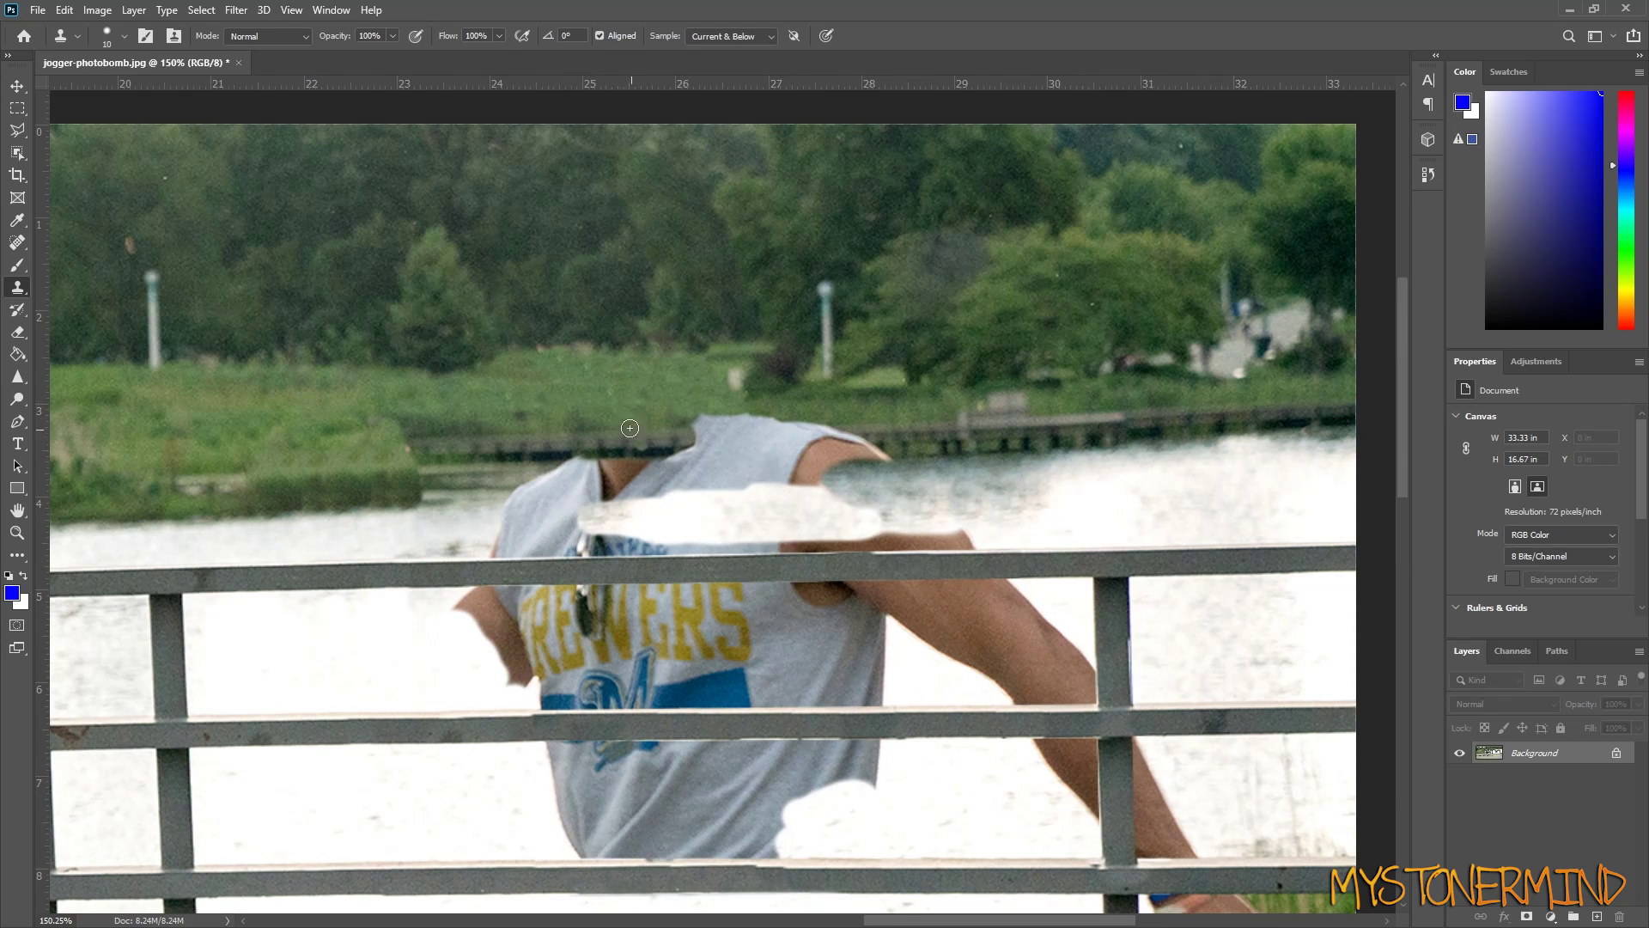
{"action": "left_click_drag", "start_coordinate": [640, 507], "coordinate": [687, 497]}
- Select the gap between the middle and lowest railing bars and clone bright water over the shirt inside it
{"action": "left_click", "coordinate": [1079, 638]}
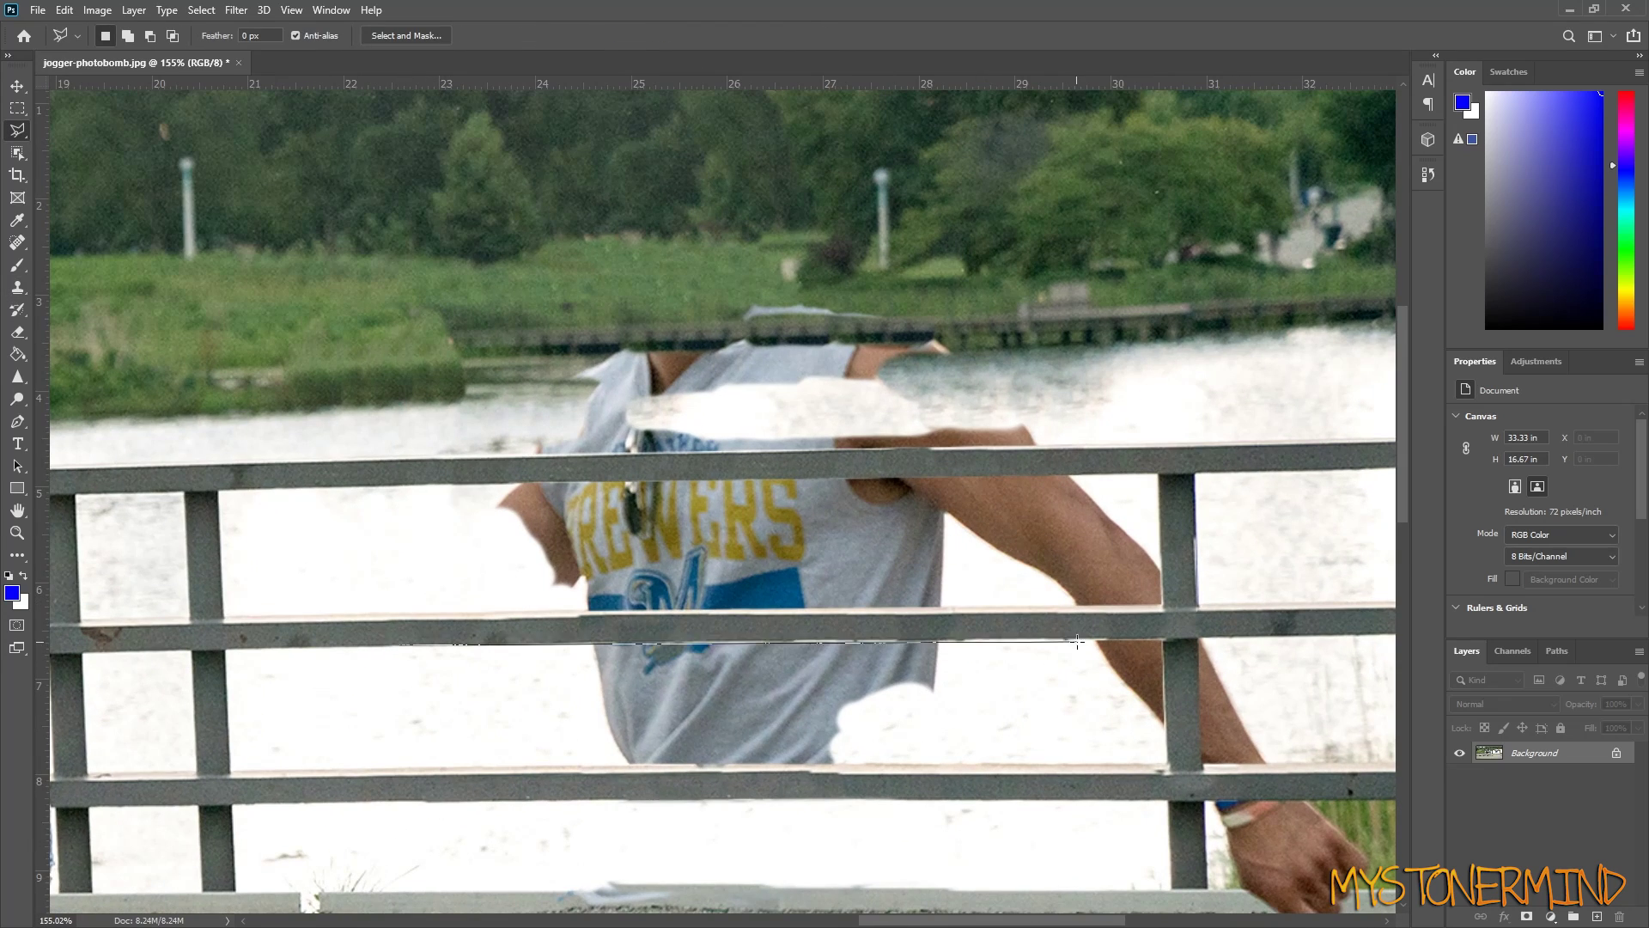
{"action": "left_click", "coordinate": [973, 763]}
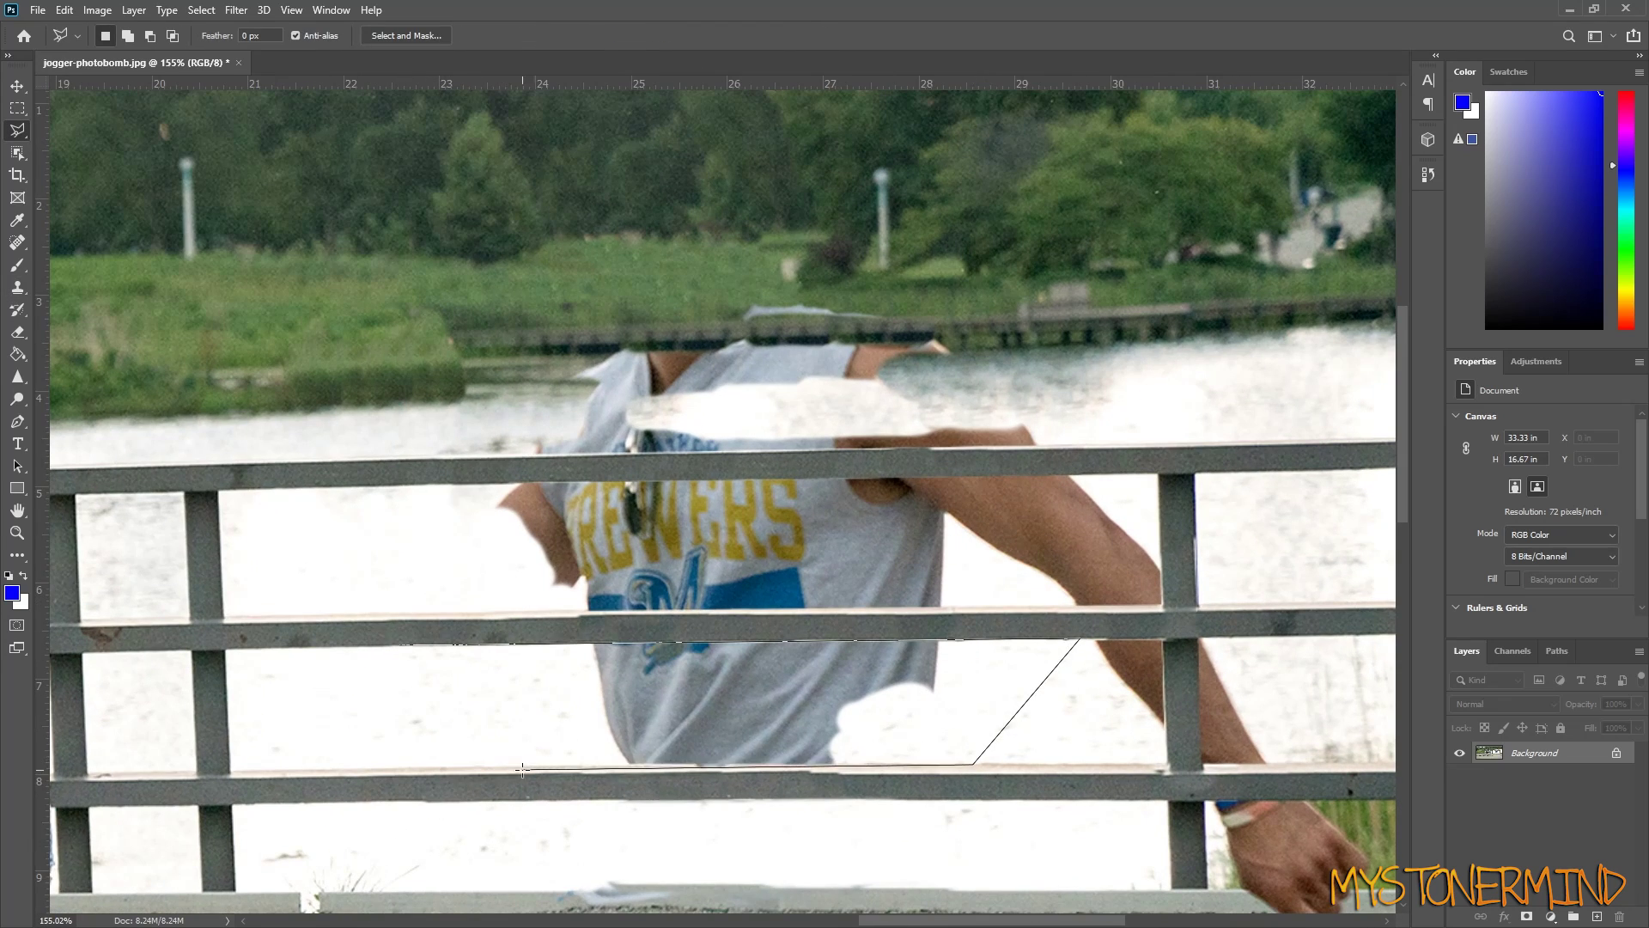
{"action": "left_click", "coordinate": [524, 765]}
{"action": "double_click", "coordinate": [491, 696]}
{"action": "key", "text": "s"}
{"action": "left_click_drag", "start_coordinate": [787, 661], "coordinate": [770, 687]}
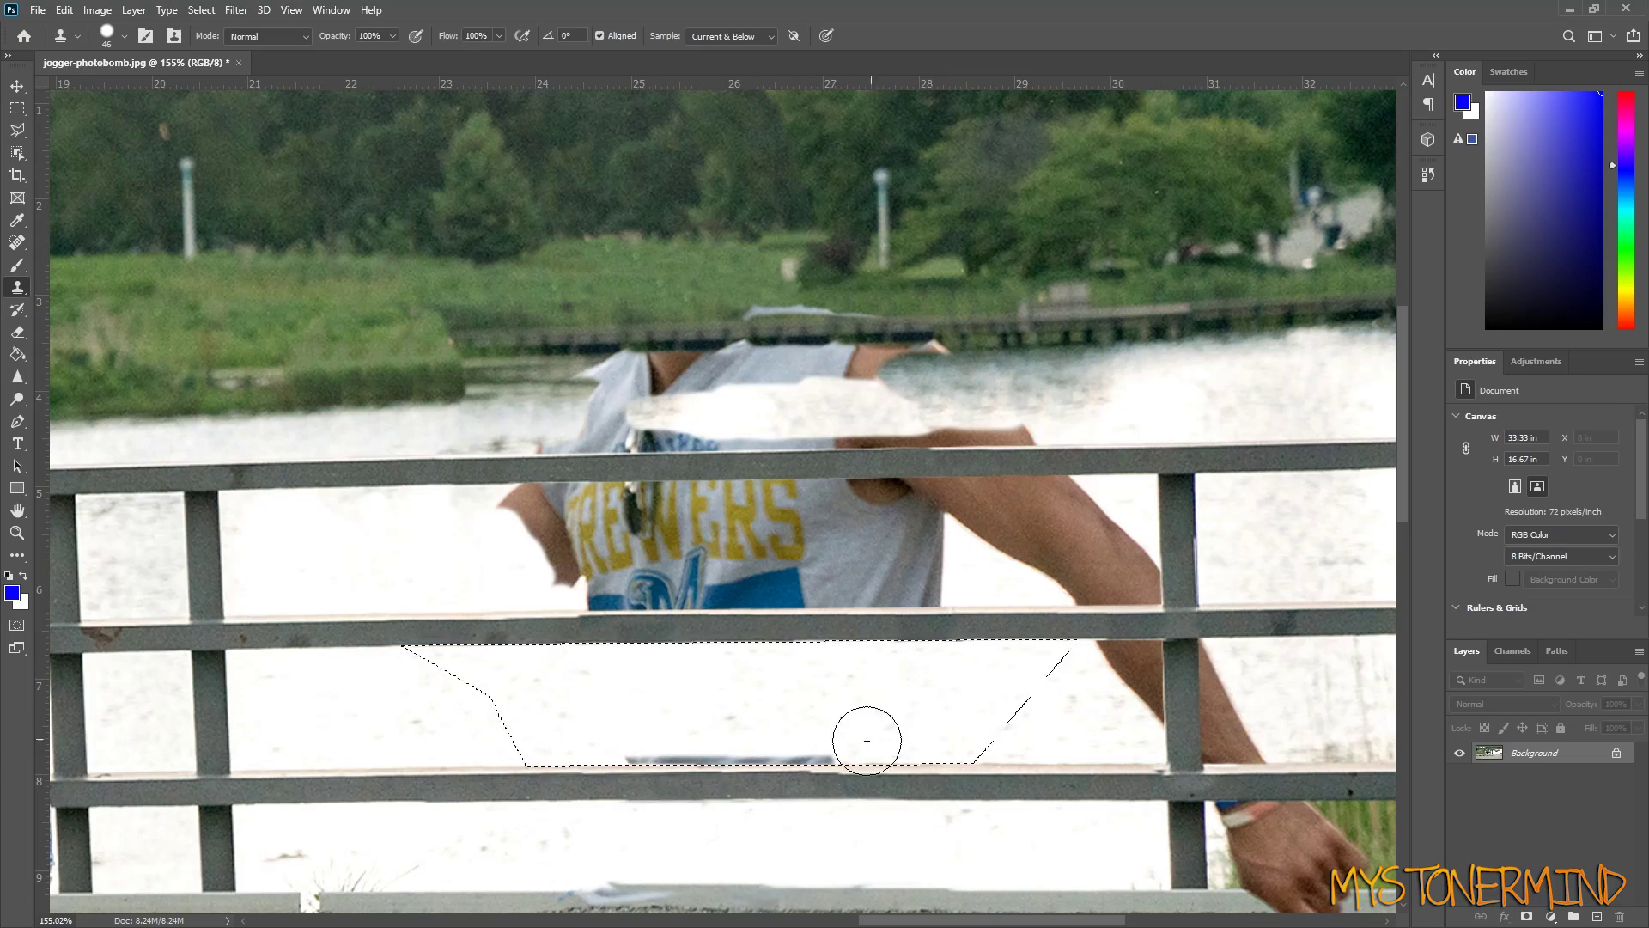
{"action": "left_click_drag", "start_coordinate": [867, 740], "coordinate": [660, 743]}
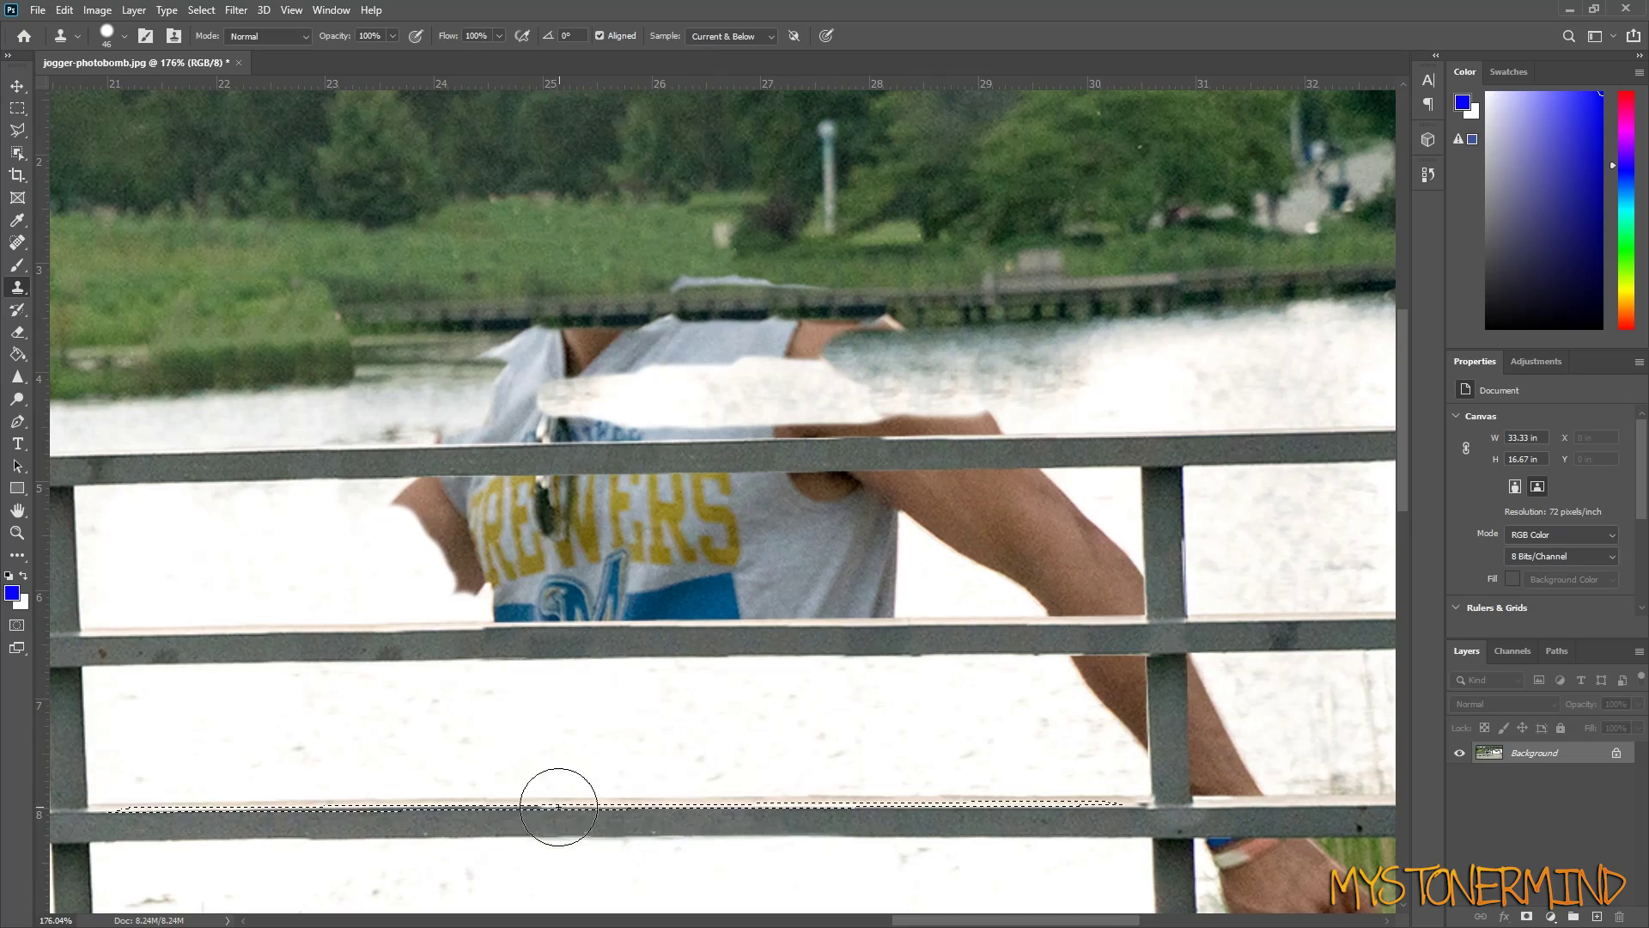
- Clone the pale upper edge along the lowest railing bar inside the narrow selection, and clear the selection
{"action": "left_click_drag", "start_coordinate": [556, 806], "coordinate": [258, 802]}
{"action": "key", "text": "ctrl+d"}
- Clone the water below the pier over the remaining pieces of the jogger's neck and shirt collar
{"action": "key", "text": "l"}
{"action": "scroll", "coordinate": [1194, 361], "scroll_direction": "down", "scroll_amount": 5}
{"action": "scroll", "coordinate": [1204, 374], "scroll_direction": "up", "scroll_amount": 3}
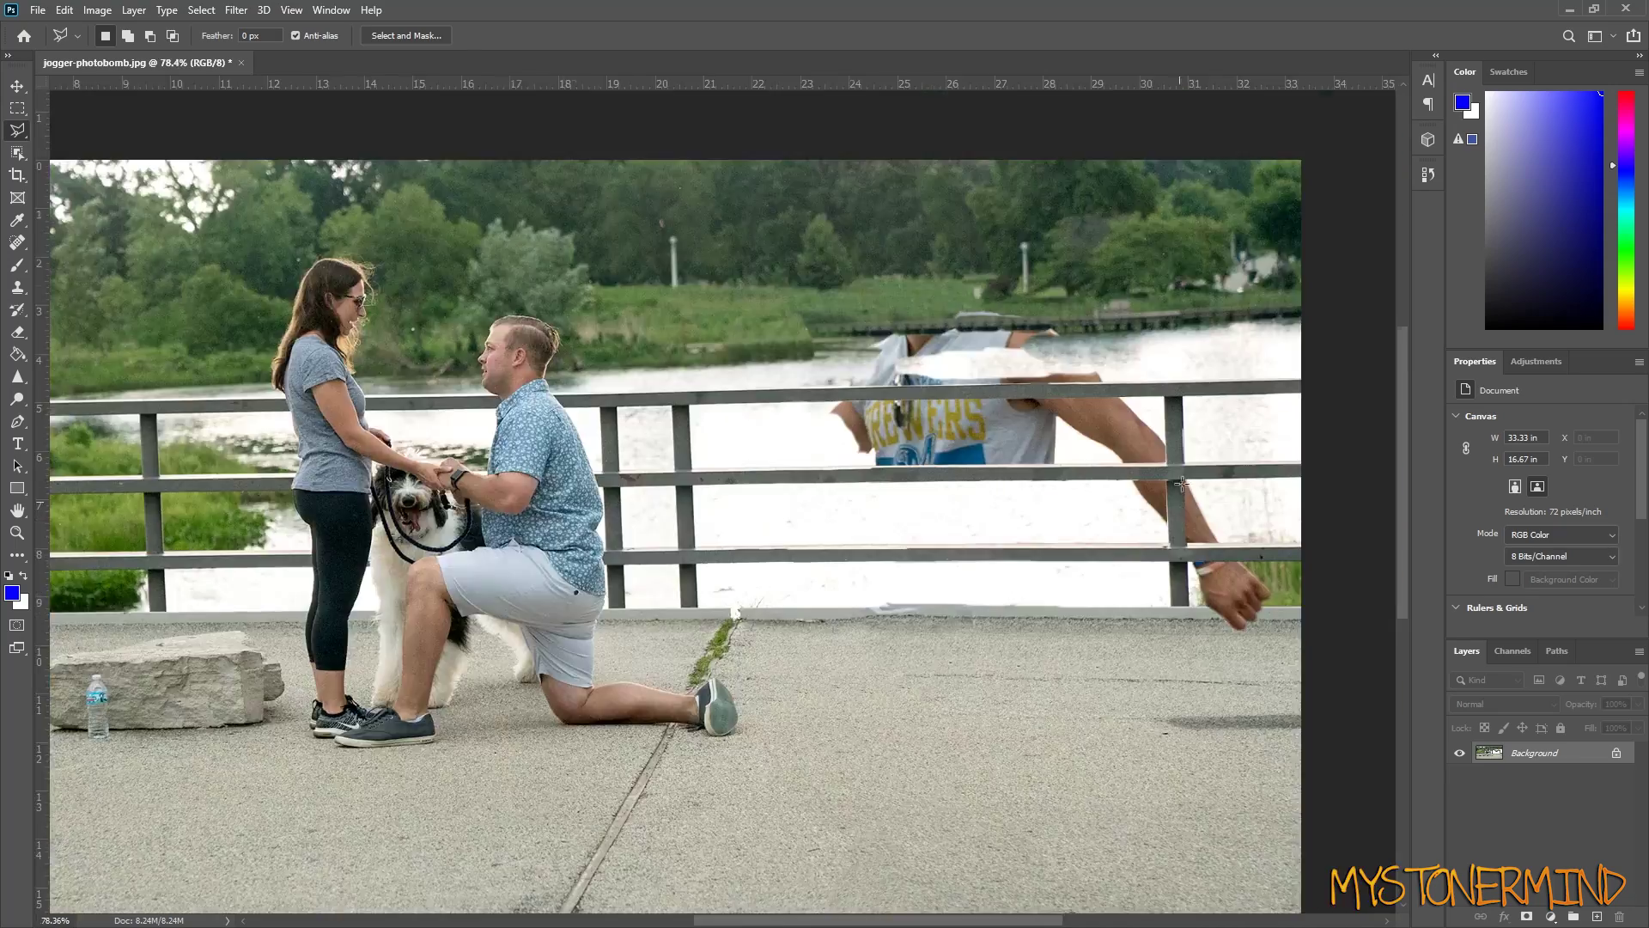
{"action": "scroll", "coordinate": [1182, 484], "scroll_direction": "up", "scroll_amount": 5}
{"action": "scroll", "coordinate": [825, 481], "scroll_direction": "left", "scroll_amount": 3}
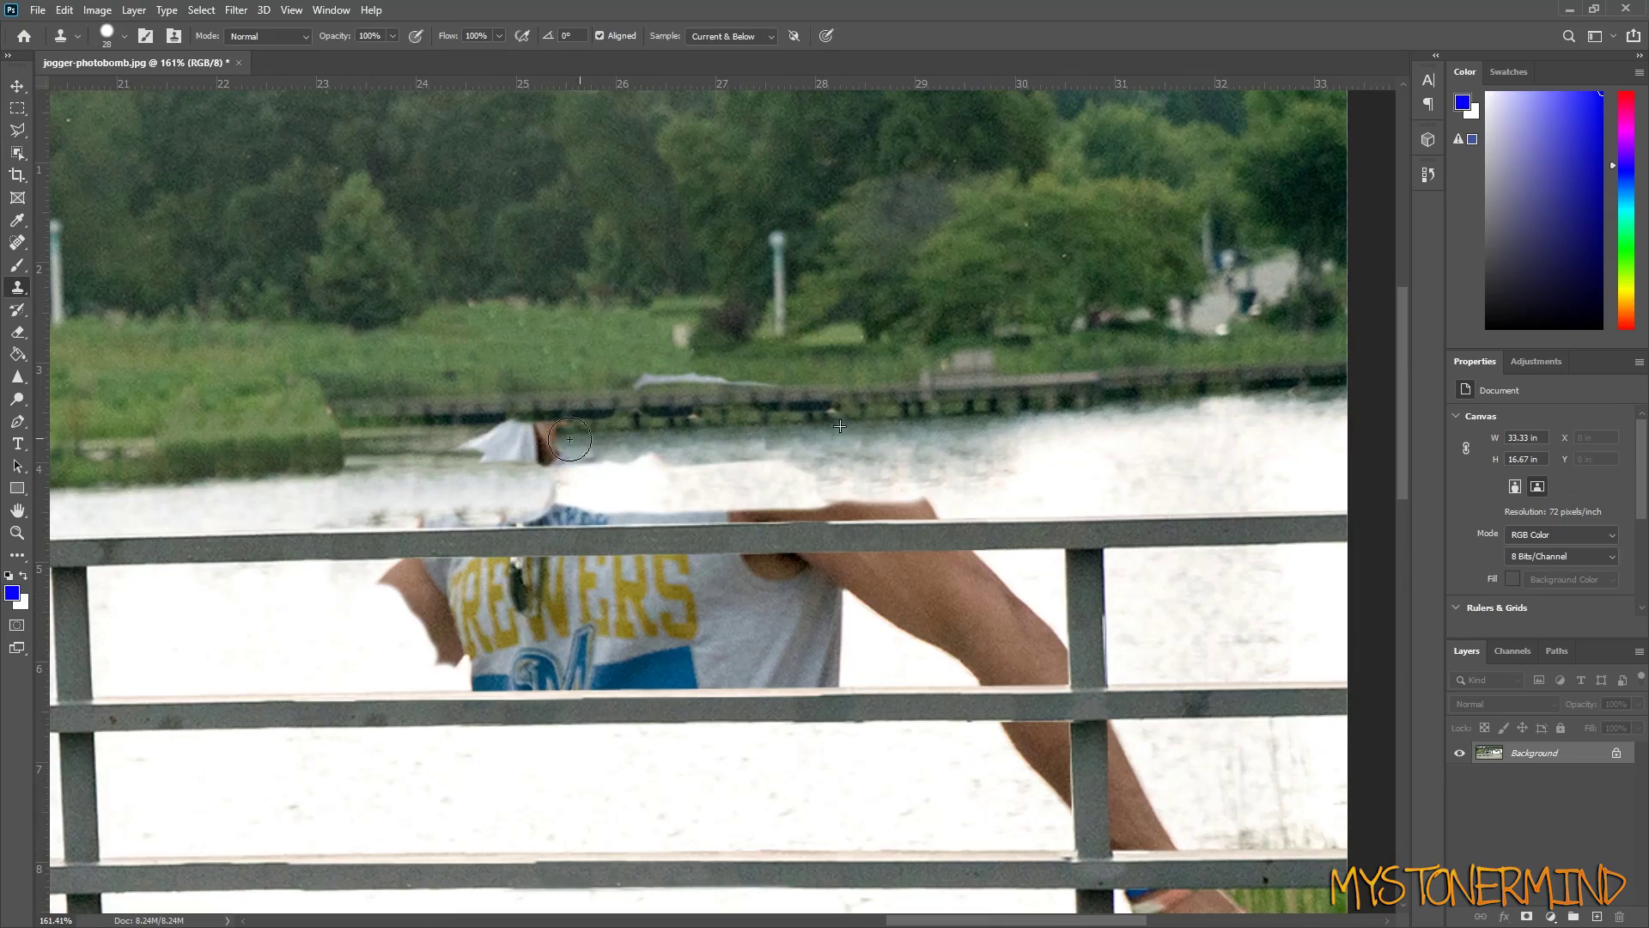
{"action": "left_click_drag", "start_coordinate": [558, 442], "coordinate": [462, 446]}
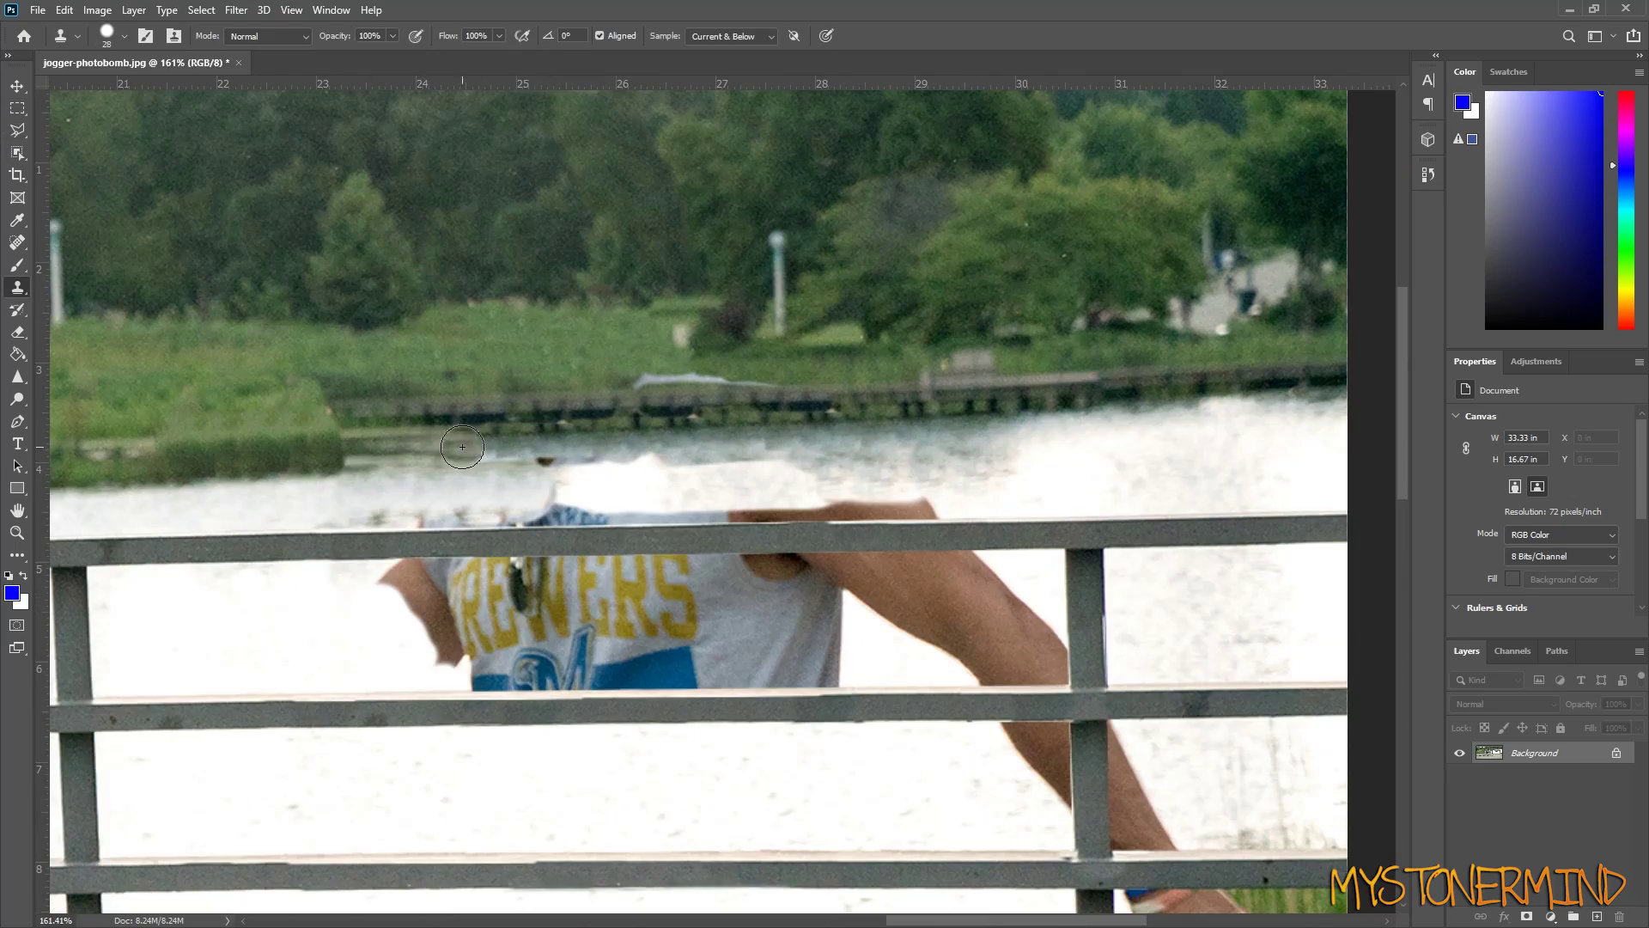
- Set the Clone Stamp opacity to 69% and blend water texture over the white patch above the top railing bar
{"action": "scroll", "coordinate": [462, 446], "scroll_direction": "down", "scroll_amount": 6}
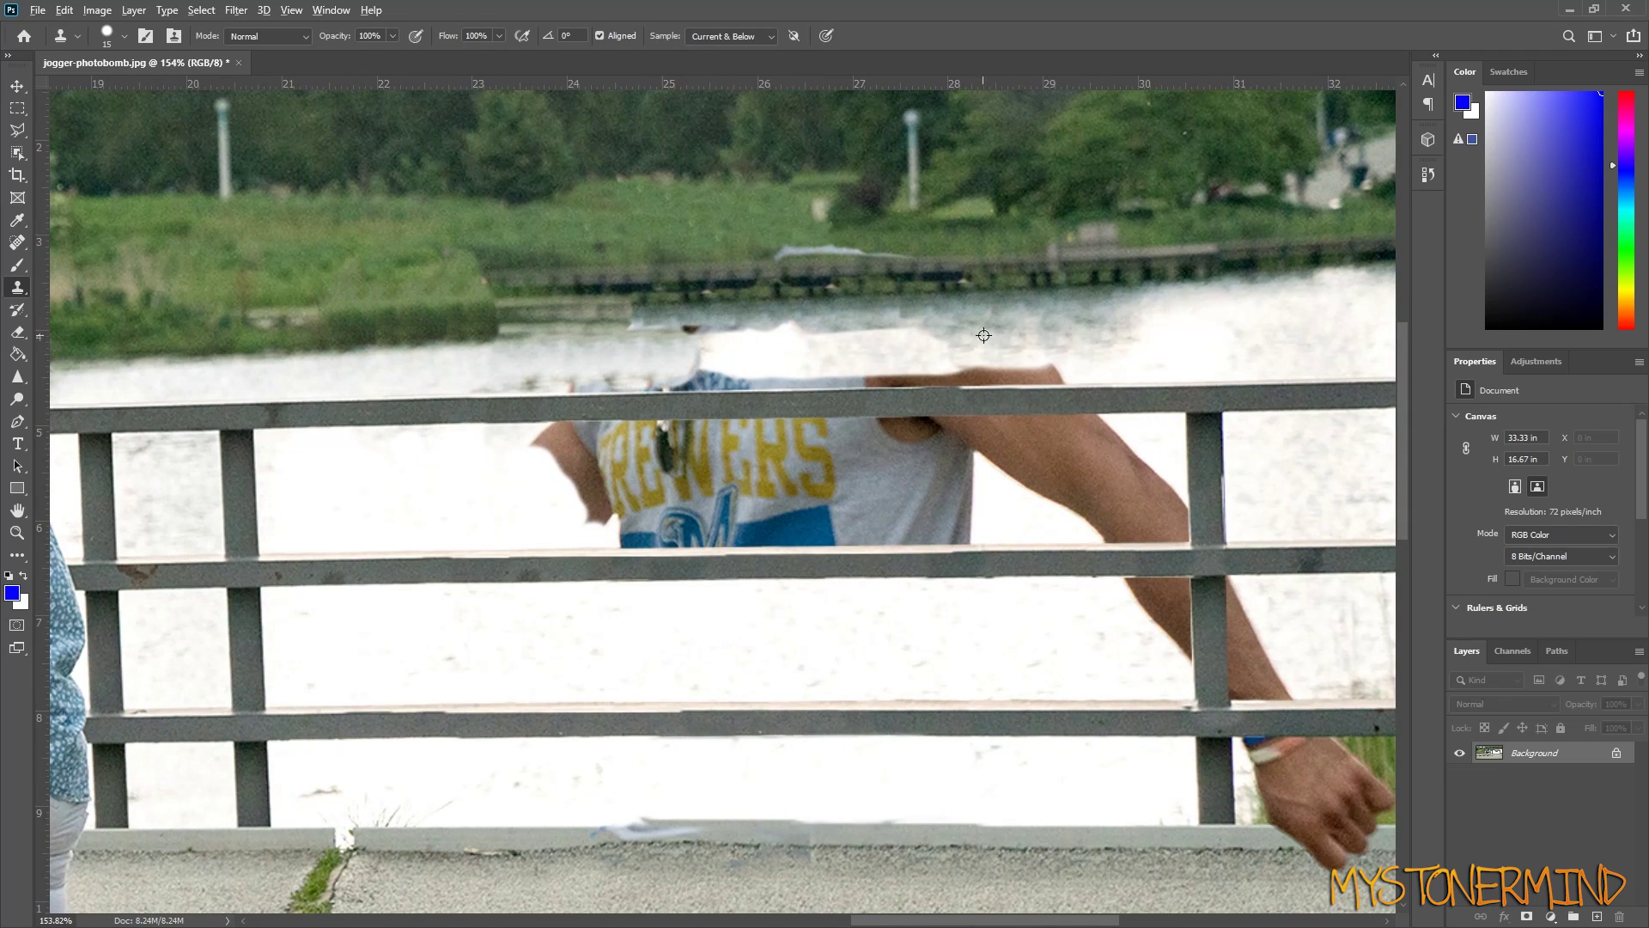
{"action": "left_click_drag", "start_coordinate": [1017, 338], "coordinate": [1012, 241]}
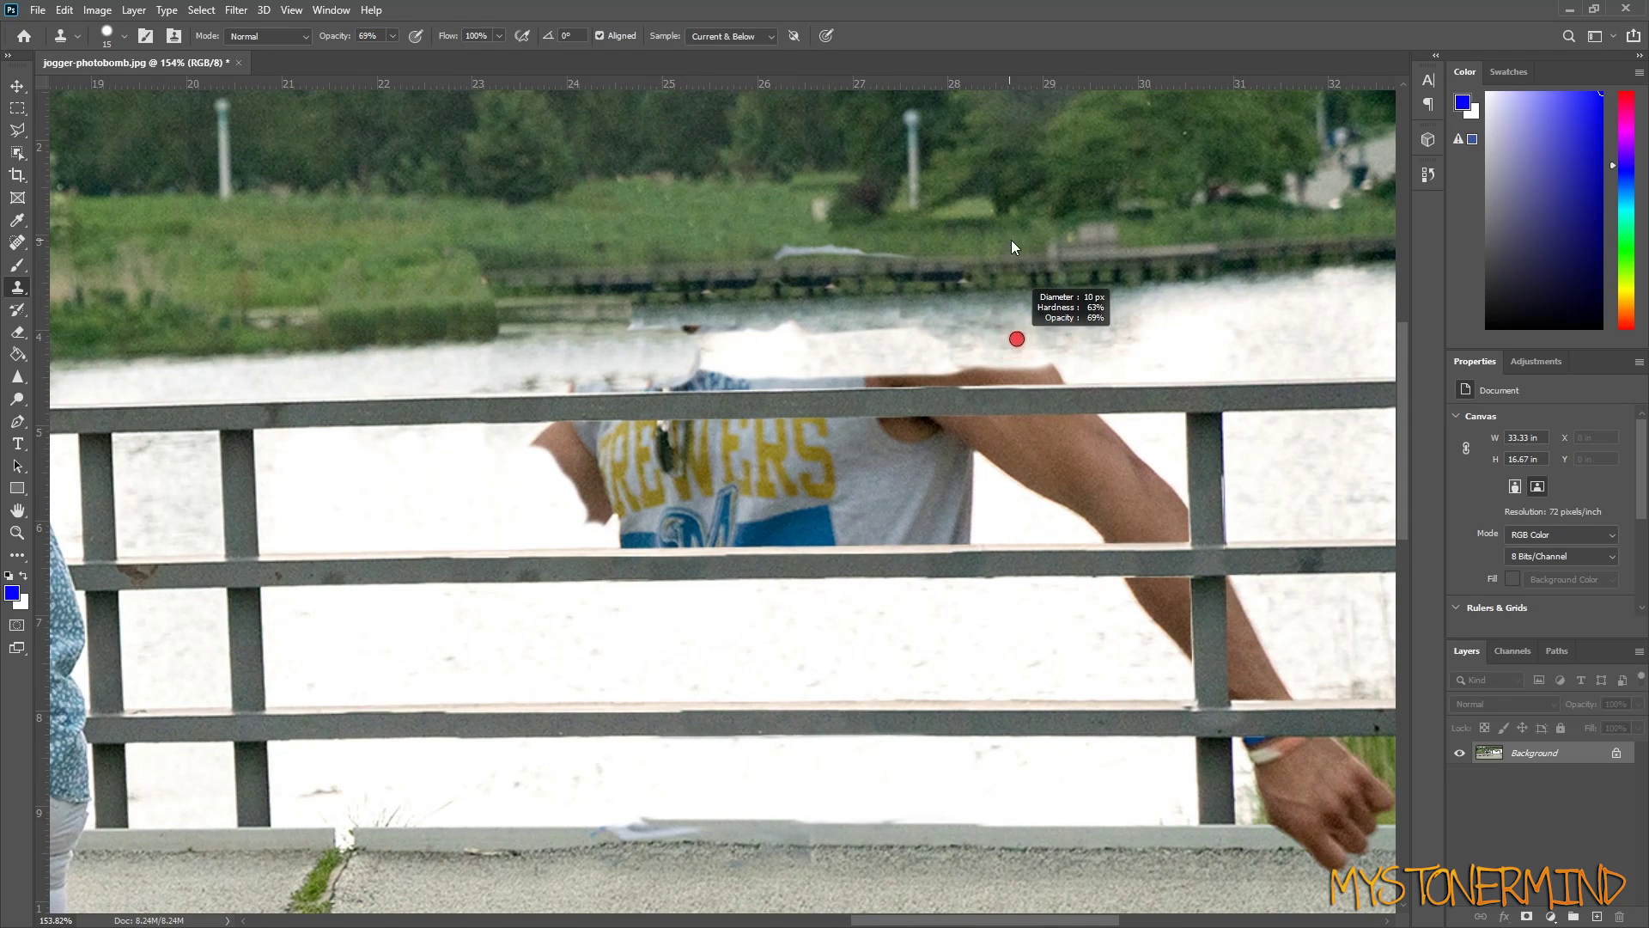
{"action": "mouse_move", "coordinate": [926, 340]}
{"action": "left_mouse_down"}
{"action": "mouse_move", "coordinate": [707, 344]}
{"action": "mouse_move", "coordinate": [786, 334]}
{"action": "mouse_move", "coordinate": [435, 381]}
{"action": "mouse_move", "coordinate": [711, 378]}
{"action": "left_mouse_up"}
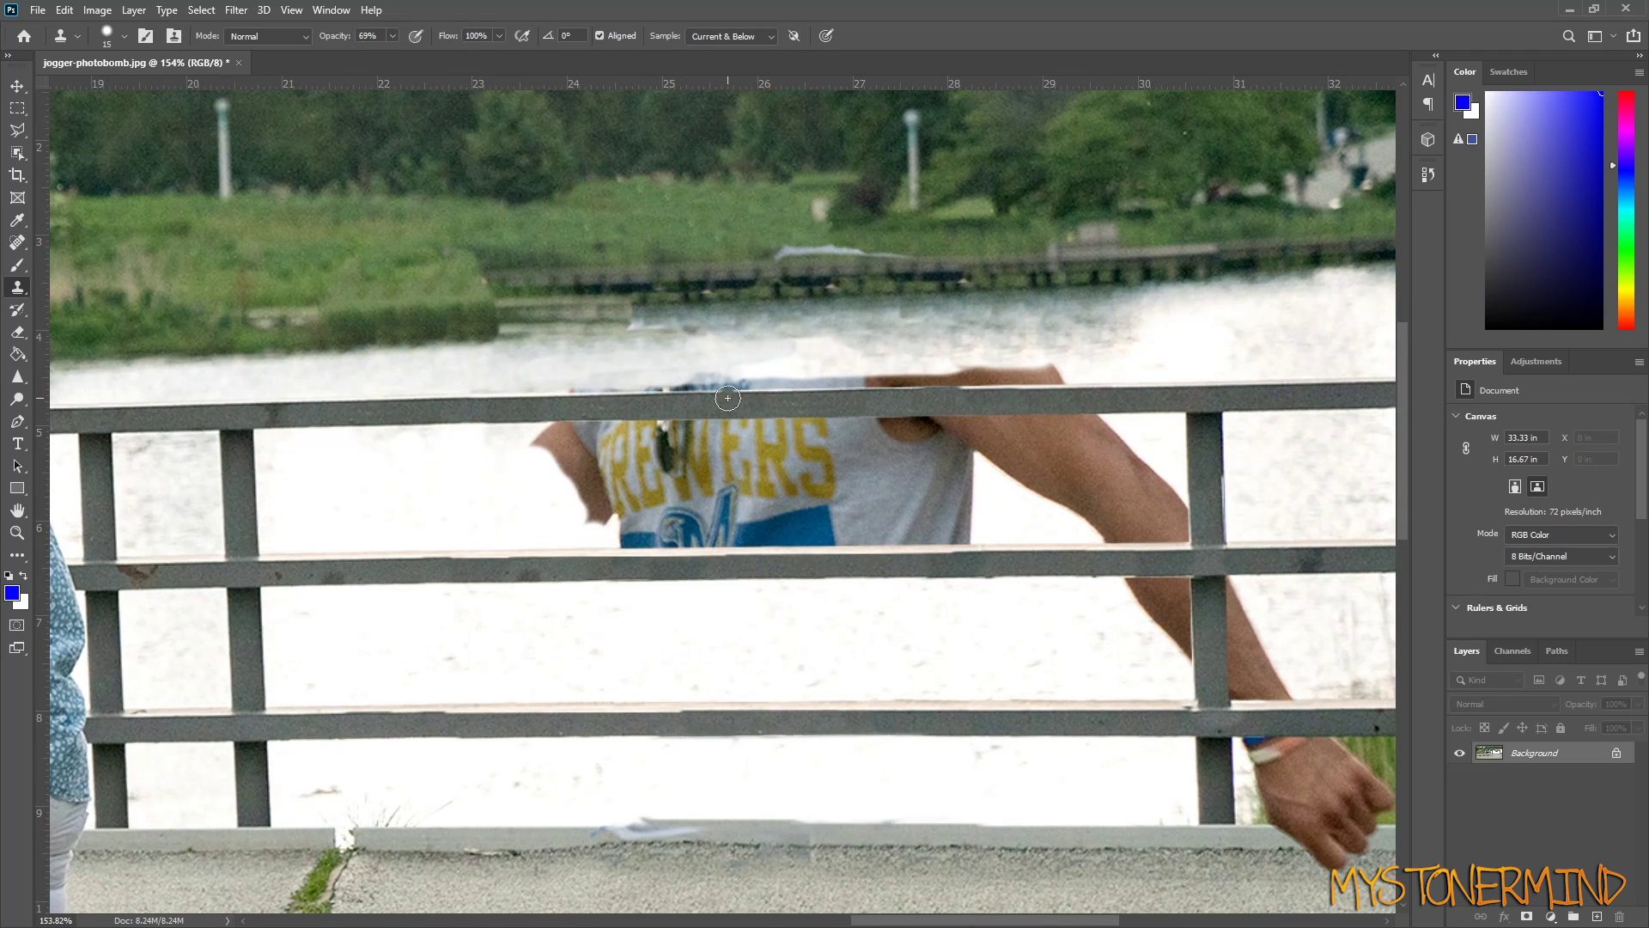
{"action": "left_click_drag", "start_coordinate": [811, 348], "coordinate": [872, 353]}
- Select a narrow strip above the top railing bar and clone water over the leftover shirt and shoulder in it
{"action": "left_click", "coordinate": [17, 130]}
{"action": "left_click", "coordinate": [1053, 398]}
{"action": "left_click", "coordinate": [1094, 369]}
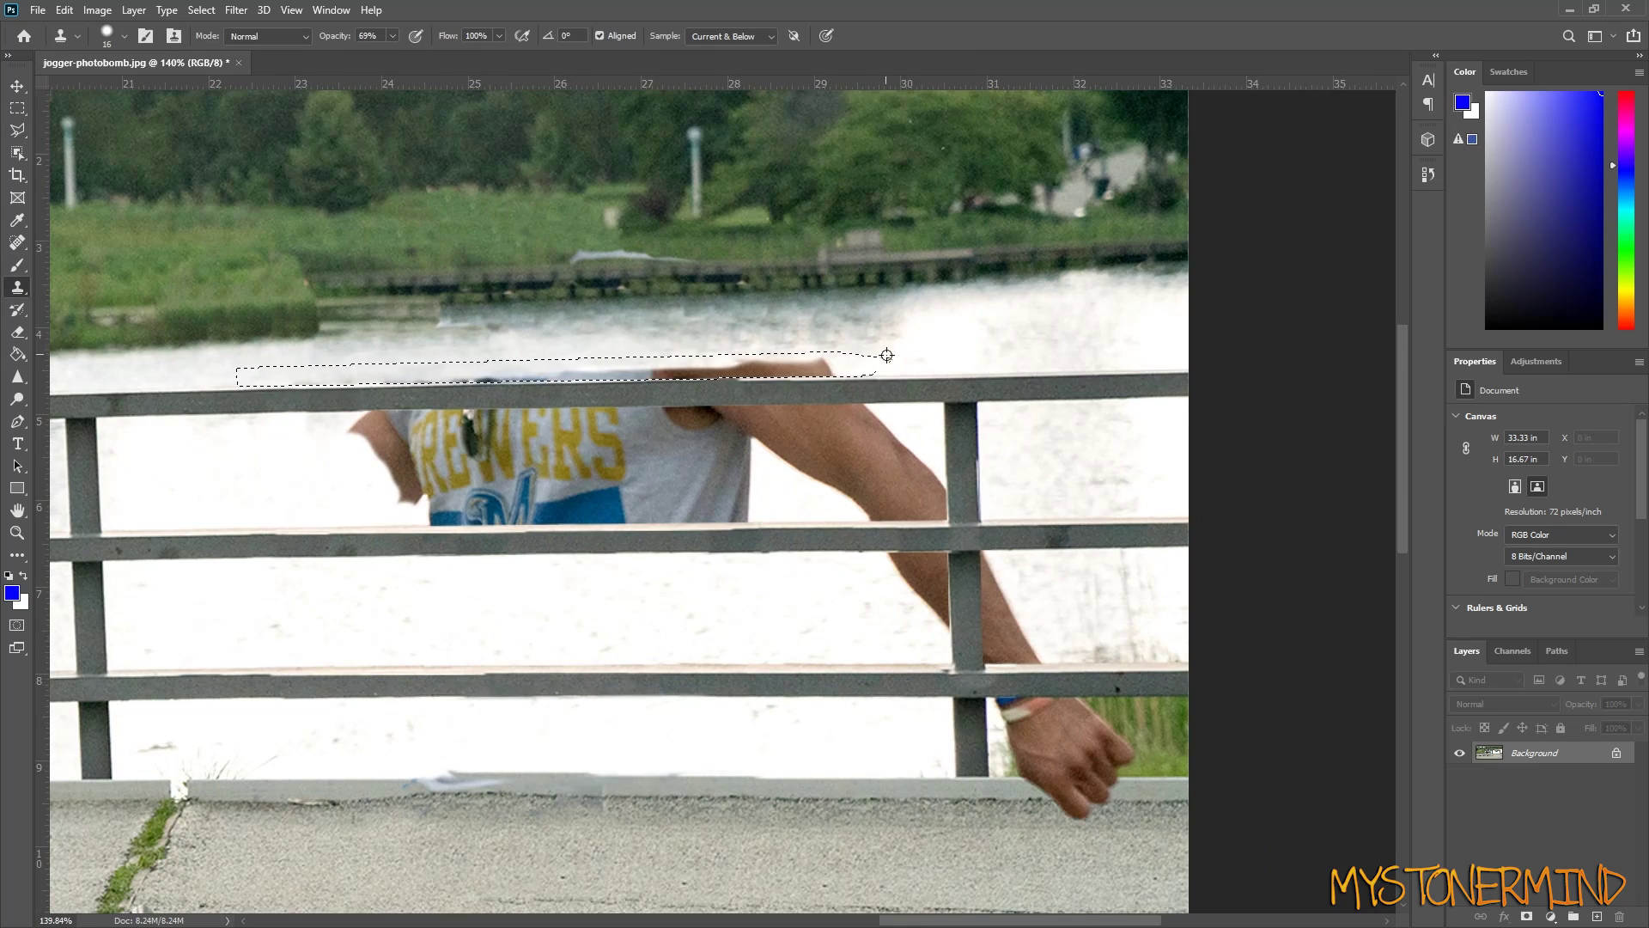
{"action": "left_click_drag", "start_coordinate": [312, 378], "coordinate": [829, 365]}
{"action": "left_click_drag", "start_coordinate": [1016, 321], "coordinate": [1028, 321]}
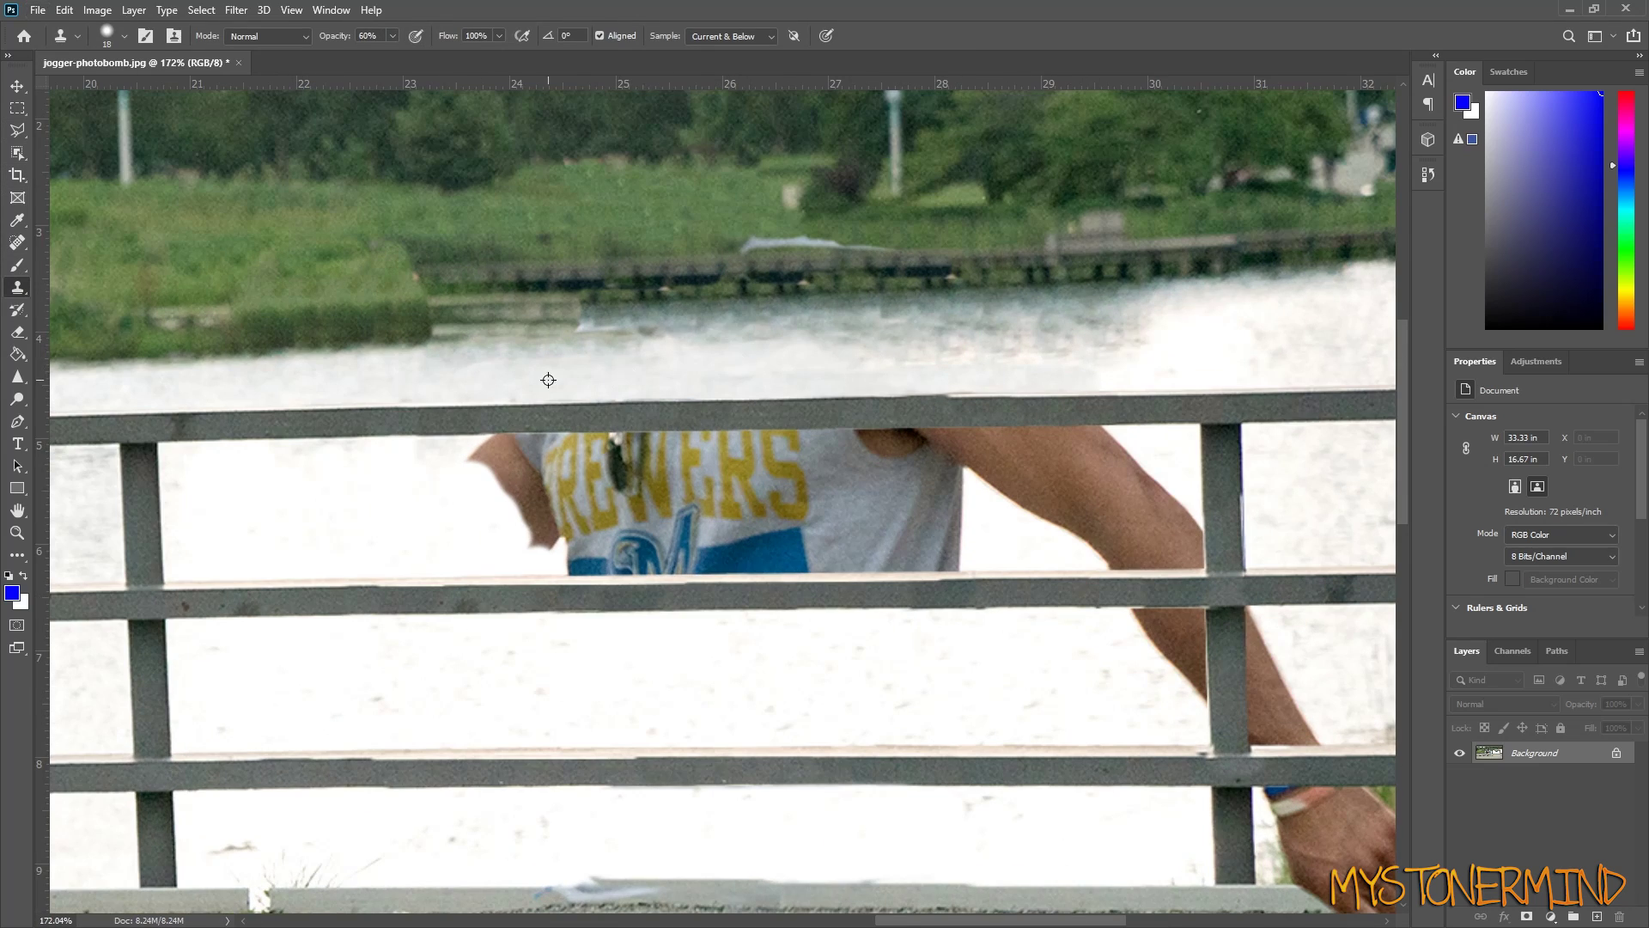
- Select the gap between the top and middle railing bars and clone bright water over the jogger's shirt and upper arm
{"action": "key", "text": "ctrl+0"}
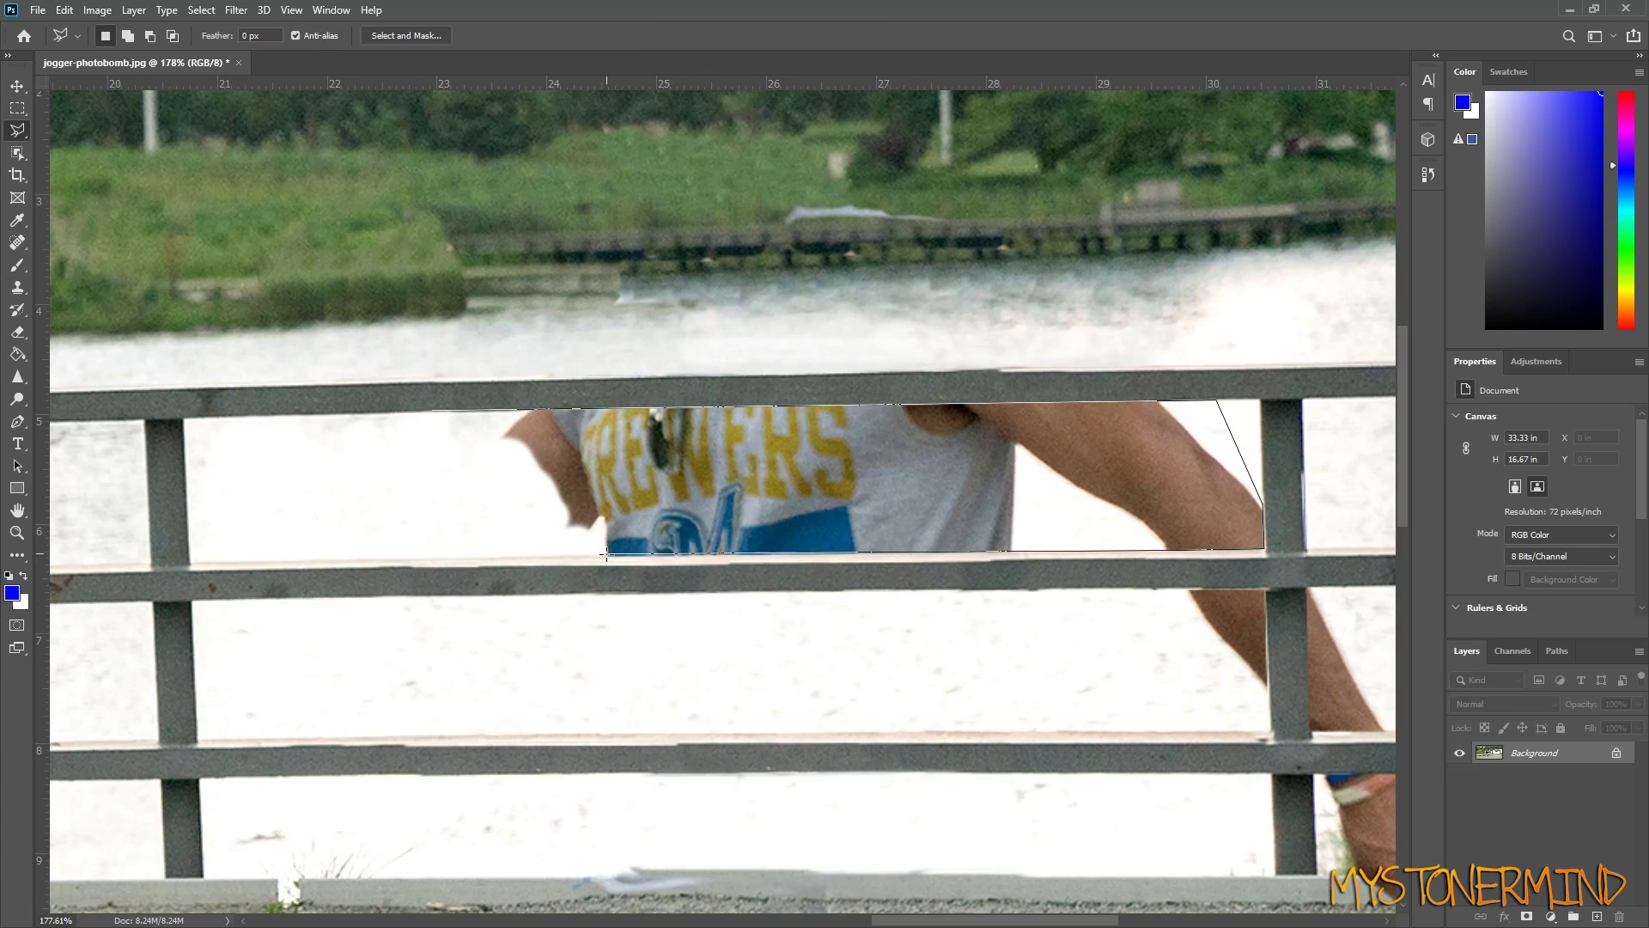
{"action": "double_click", "coordinate": [488, 487]}
{"action": "key", "text": "s"}
{"action": "left_click", "coordinate": [592, 674], "text": "alt"}
{"action": "left_click_drag", "start_coordinate": [533, 438], "coordinate": [634, 423]}
{"action": "left_click", "coordinate": [778, 668], "text": "alt"}
{"action": "left_click_drag", "start_coordinate": [528, 516], "coordinate": [703, 508]}
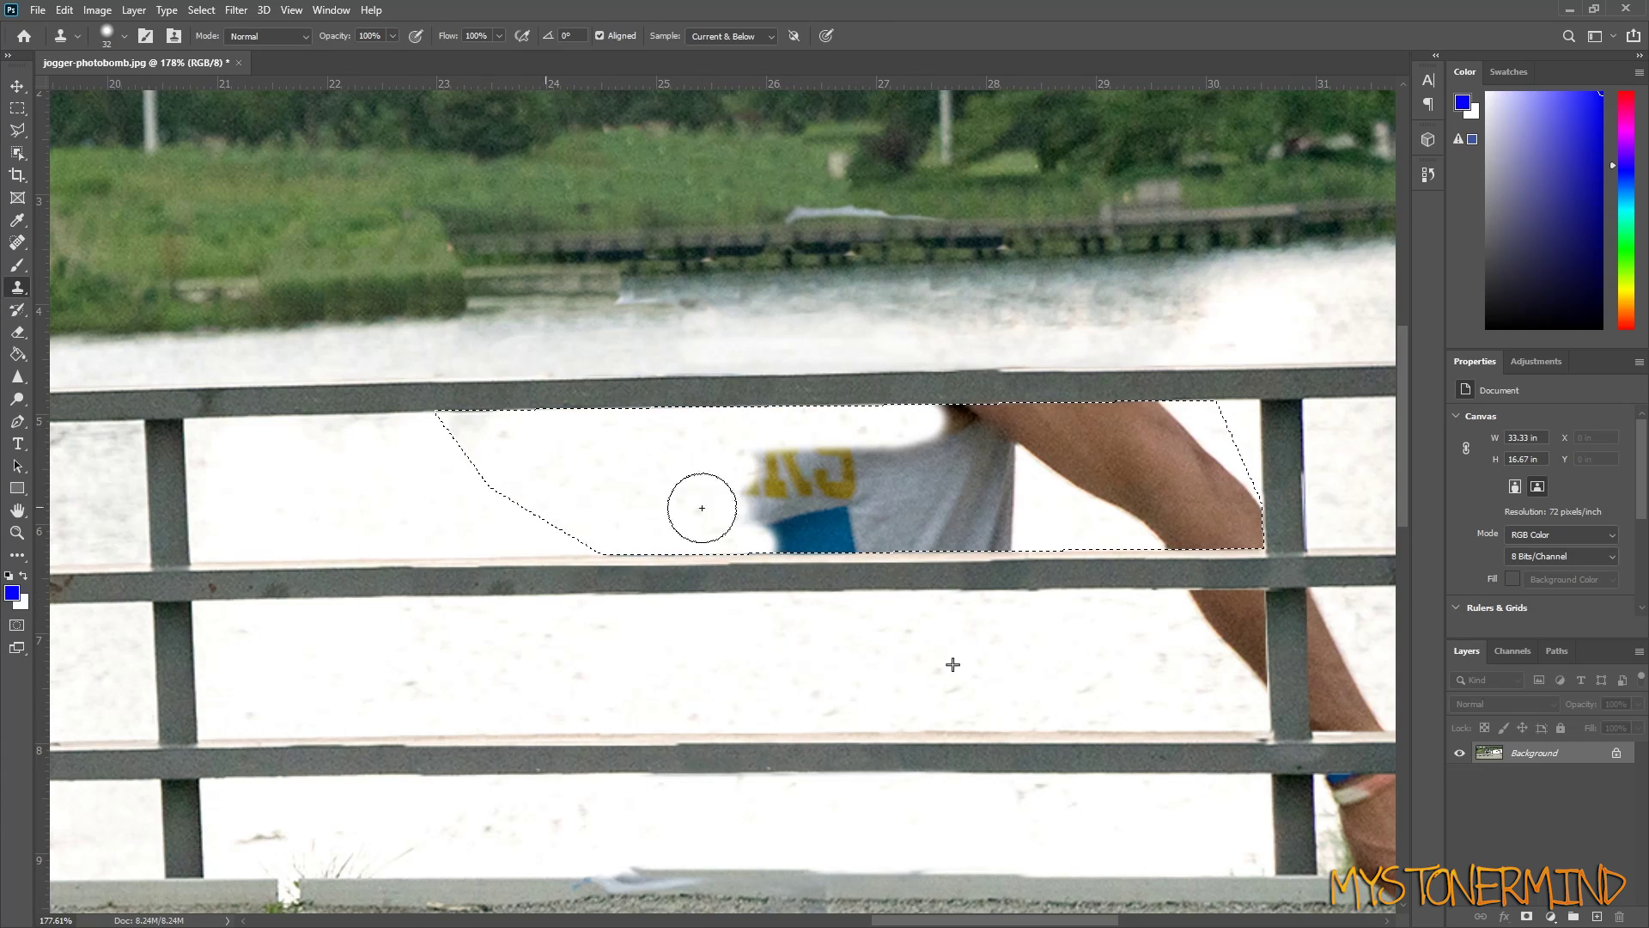
{"action": "left_click", "coordinate": [584, 464], "text": "alt"}
{"action": "mouse_move", "coordinate": [1078, 427]}
{"action": "left_mouse_down"}
{"action": "mouse_move", "coordinate": [978, 427]}
{"action": "mouse_move", "coordinate": [931, 526]}
{"action": "mouse_move", "coordinate": [1226, 534]}
{"action": "left_mouse_up"}
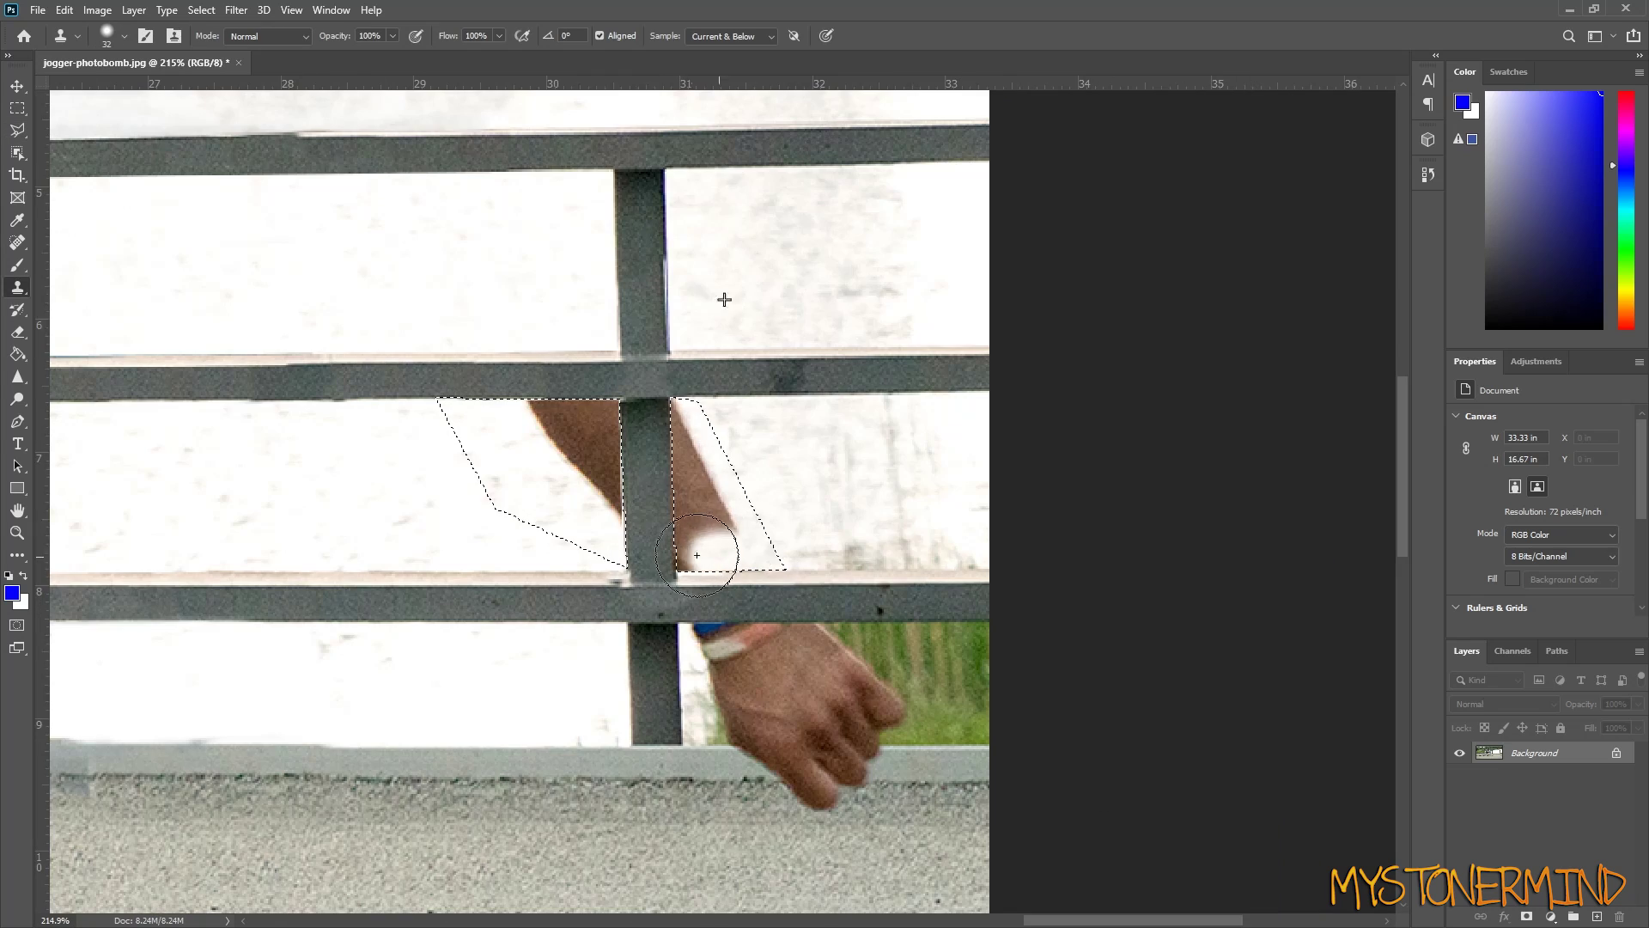
- Clone bright water over the jogger's forearm on both sides of the post, between the middle and lowest bars
{"action": "mouse_move", "coordinate": [710, 553]}
{"action": "left_mouse_down"}
{"action": "mouse_move", "coordinate": [536, 394]}
{"action": "mouse_move", "coordinate": [611, 421]}
{"action": "left_mouse_up"}
{"action": "key", "text": "ctrl+0"}
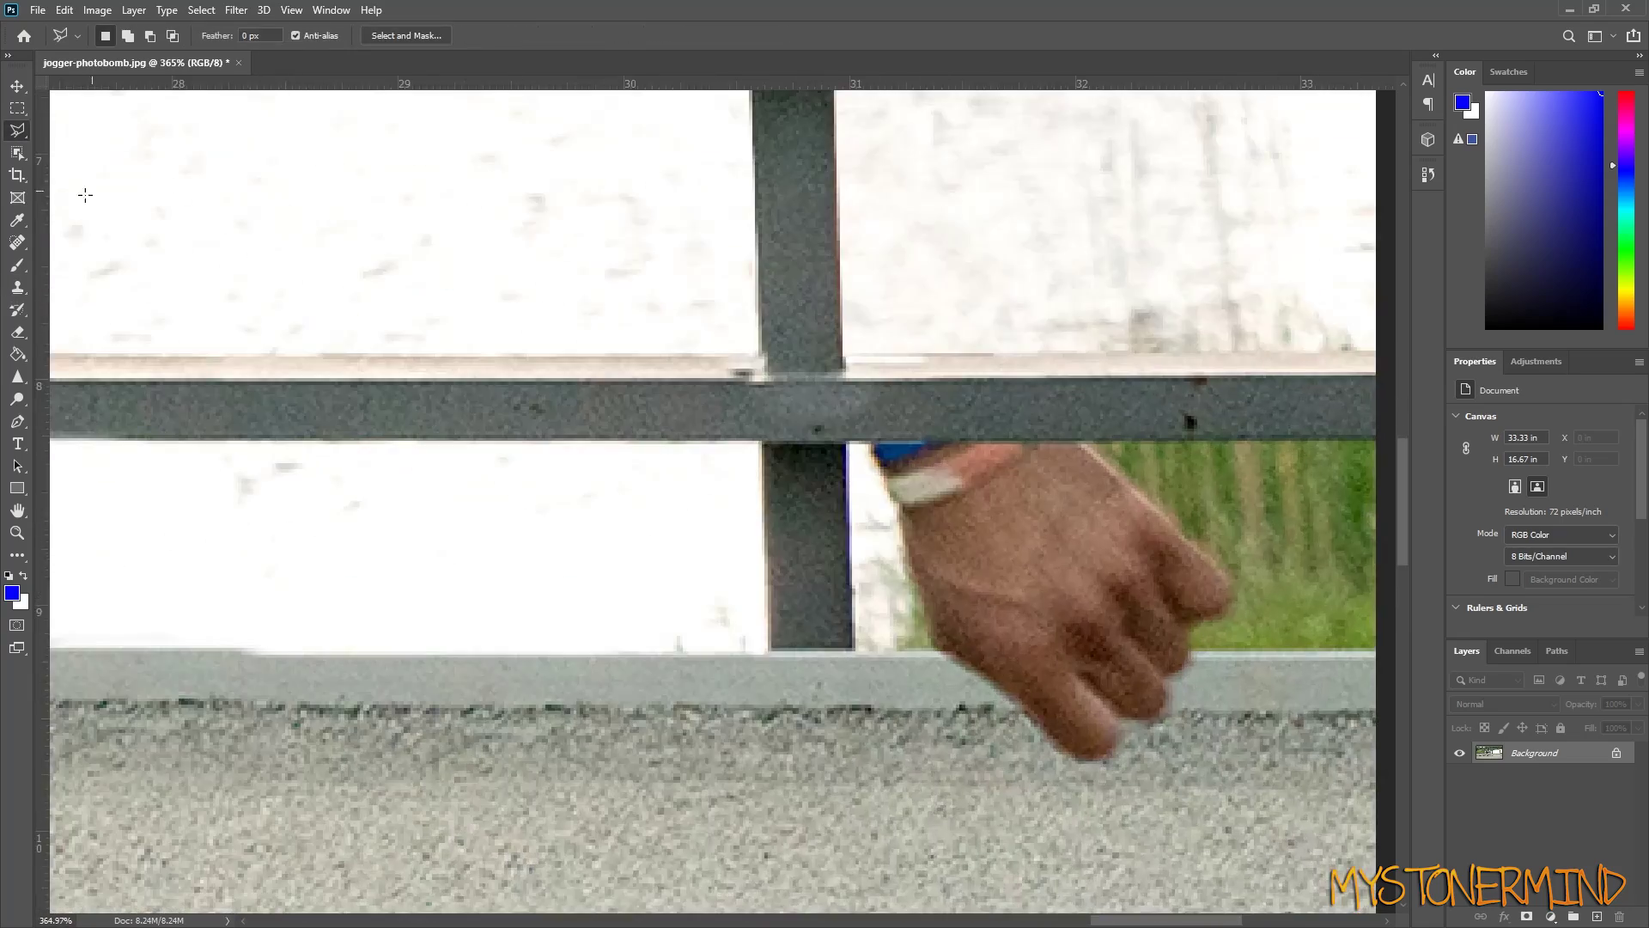
- Clone green grass over the jogger's fist and bright water beside the wrist, below the lowest railing bar
{"action": "key", "text": "s"}
{"action": "left_click", "coordinate": [1156, 587], "text": "alt"}
{"action": "mouse_move", "coordinate": [1012, 612]}
{"action": "left_mouse_down"}
{"action": "mouse_move", "coordinate": [884, 655]}
{"action": "mouse_move", "coordinate": [973, 648]}
{"action": "left_mouse_up"}
{"action": "left_click", "coordinate": [601, 593], "text": "alt"}
{"action": "left_click", "coordinate": [891, 592]}
{"action": "key", "text": "ctrl+z"}
{"action": "left_click_drag", "start_coordinate": [891, 592], "coordinate": [936, 602]}
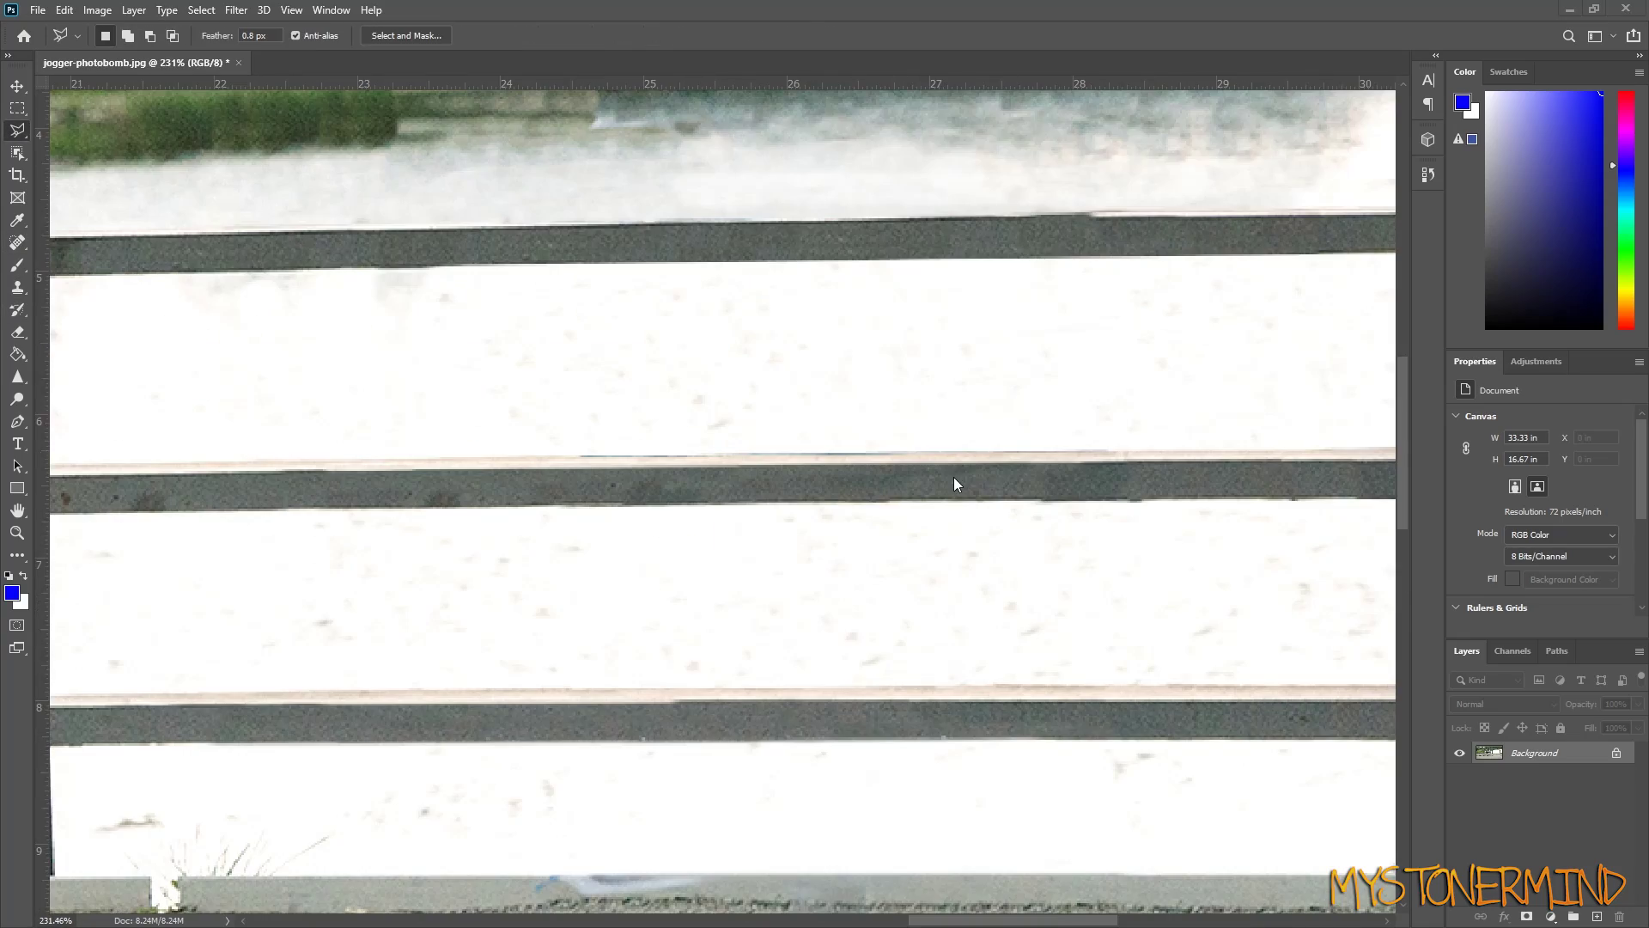
- Clone the pavement and rock texture over the plastic water bottle standing in front of the large stone
{"action": "scroll", "coordinate": [766, 450], "scroll_direction": "down", "scroll_amount": 5}
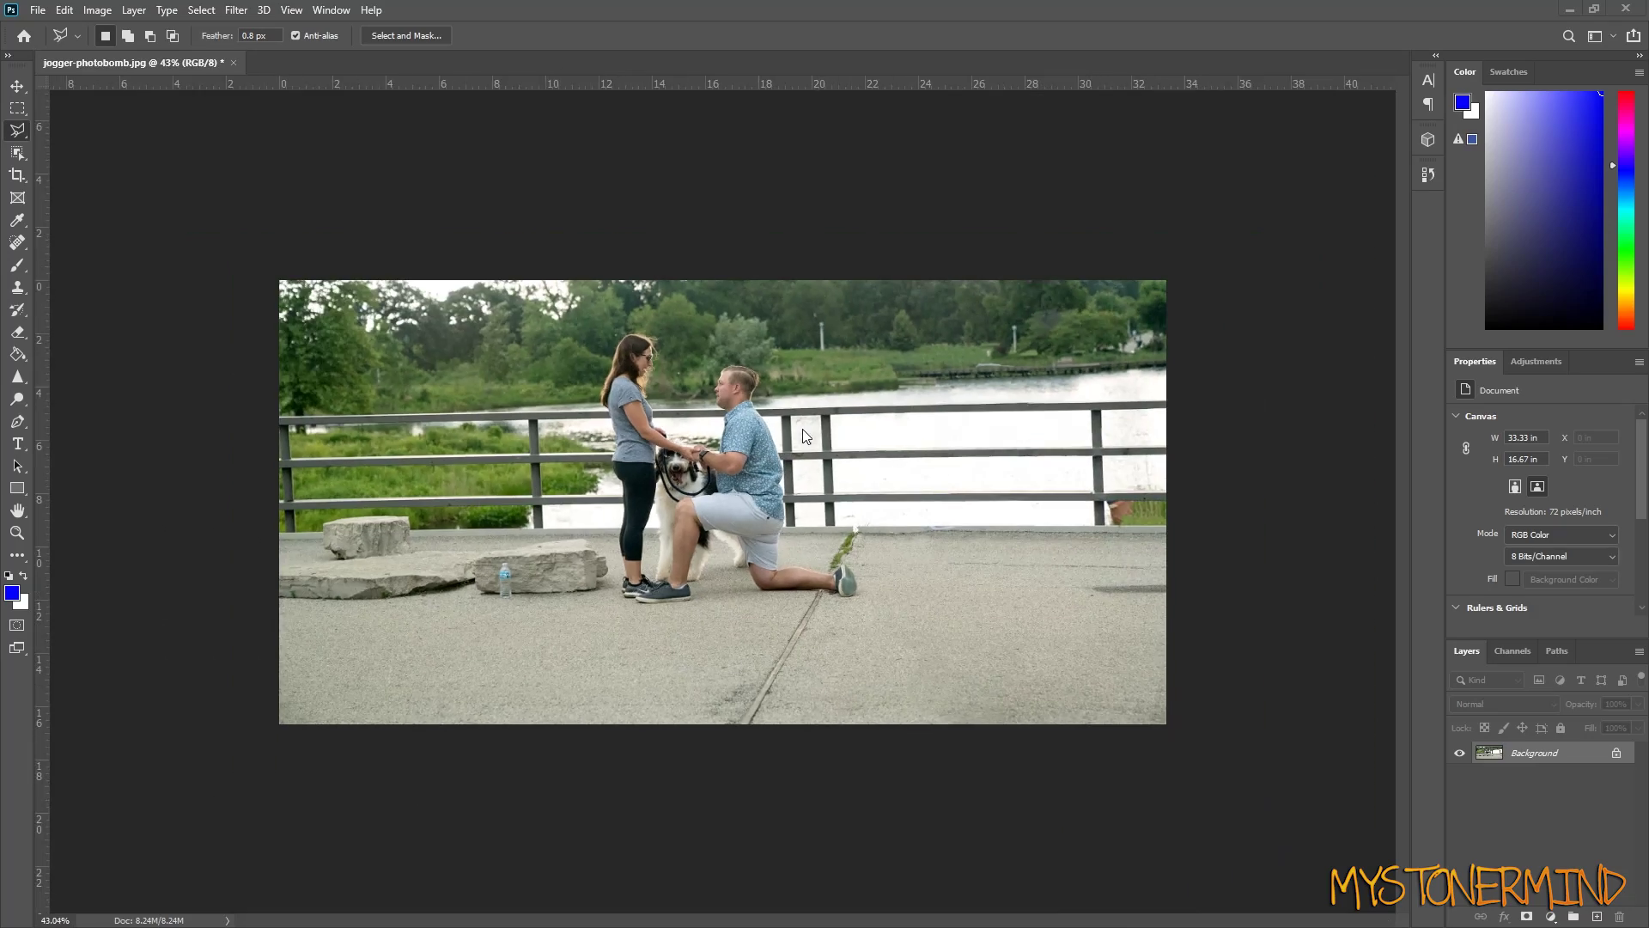
{"action": "left_click", "coordinate": [17, 287]}
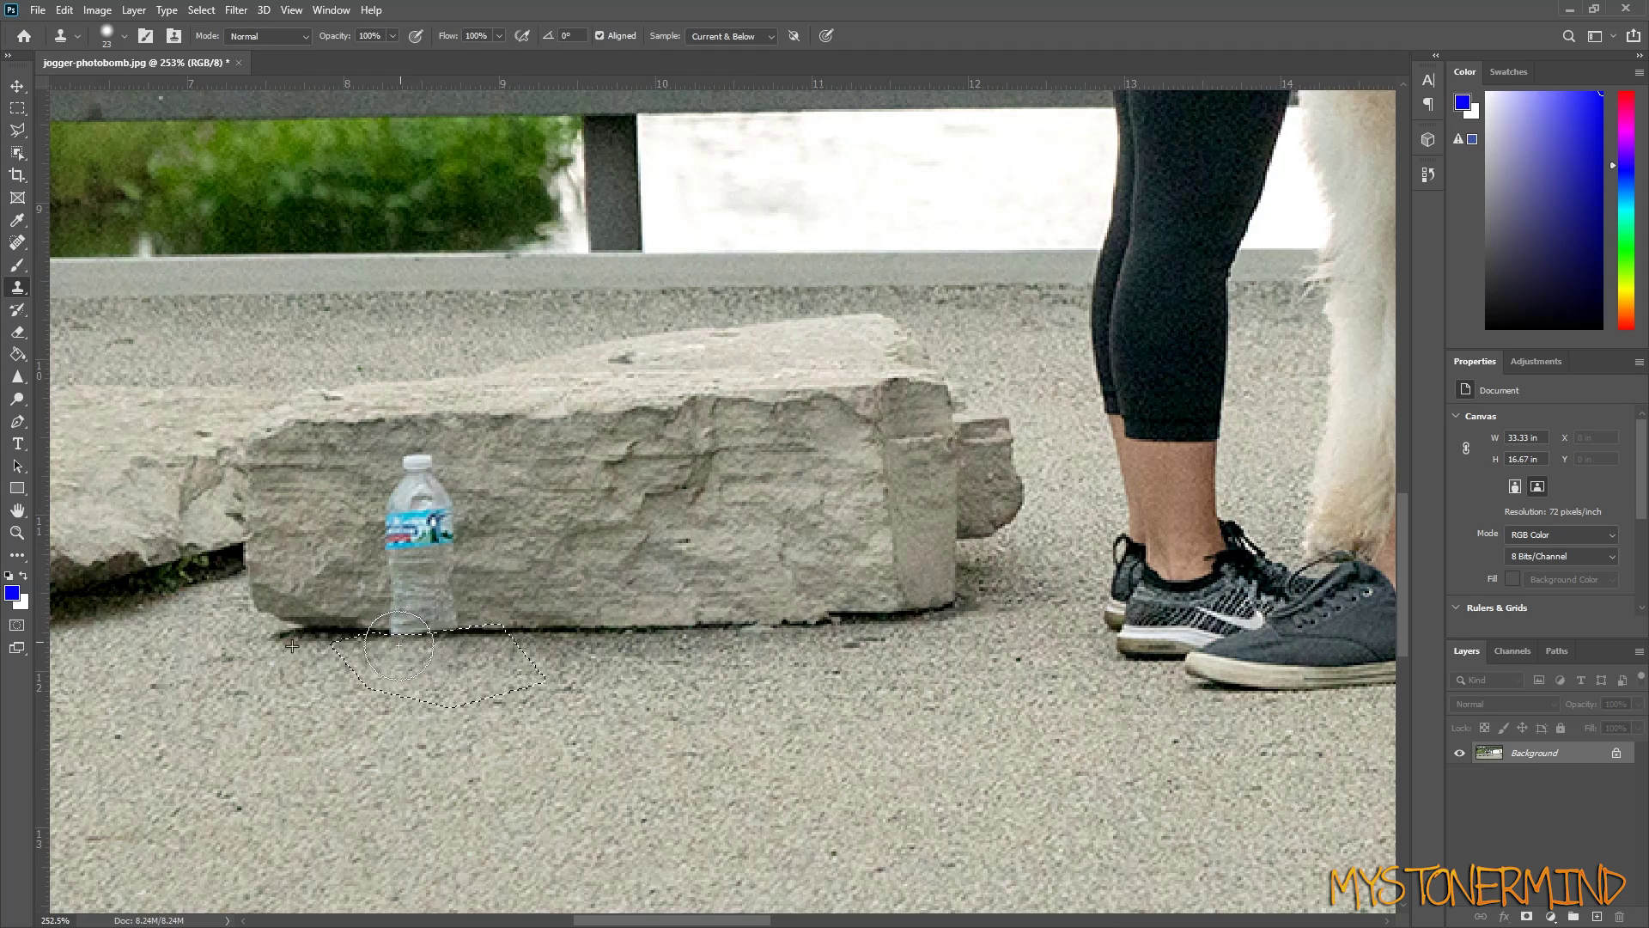
{"action": "mouse_move", "coordinate": [429, 627]}
{"action": "left_mouse_down"}
{"action": "mouse_move", "coordinate": [421, 593]}
{"action": "mouse_move", "coordinate": [484, 588]}
{"action": "mouse_move", "coordinate": [536, 638]}
{"action": "mouse_move", "coordinate": [455, 627]}
{"action": "left_mouse_up"}
{"action": "left_click", "coordinate": [418, 630]}
{"action": "scroll", "coordinate": [399, 404], "scroll_direction": "up", "scroll_amount": 1}
{"action": "mouse_move", "coordinate": [382, 567]}
{"action": "left_mouse_down"}
{"action": "mouse_move", "coordinate": [485, 564]}
{"action": "mouse_move", "coordinate": [488, 516]}
{"action": "mouse_move", "coordinate": [394, 535]}
{"action": "left_mouse_up"}
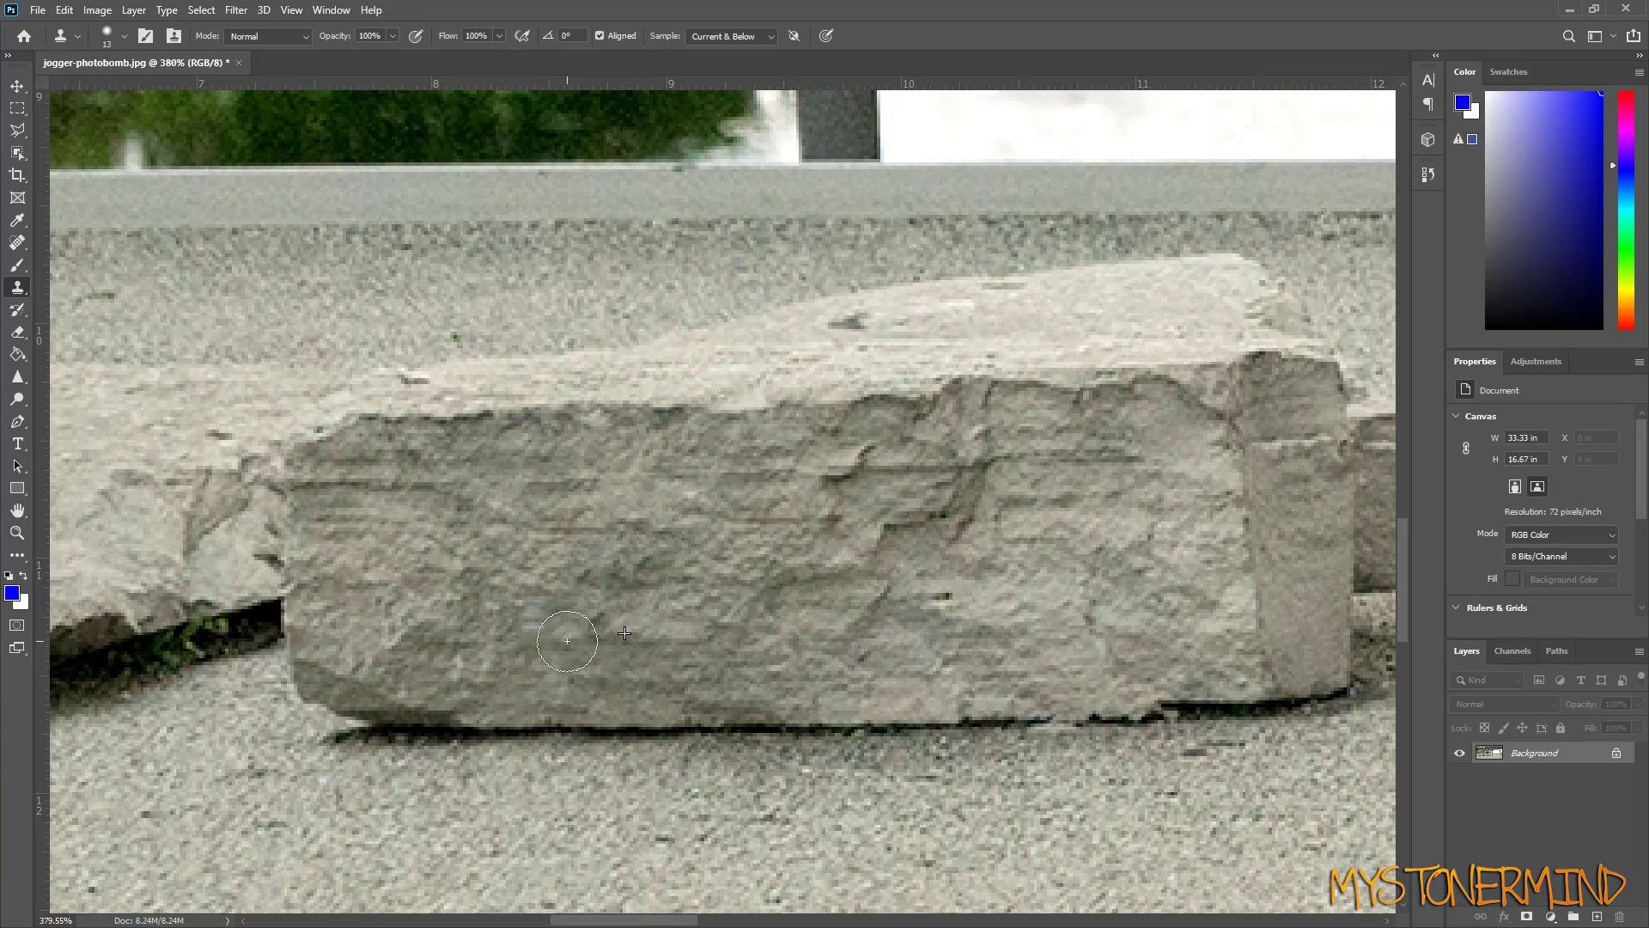
{"action": "left_click_drag", "start_coordinate": [562, 639], "coordinate": [530, 627]}
- Inspect the whole retouched photo and the area beside the railing post where the jogger's hand was
{"action": "scroll", "coordinate": [520, 622], "scroll_direction": "down", "scroll_amount": 8}
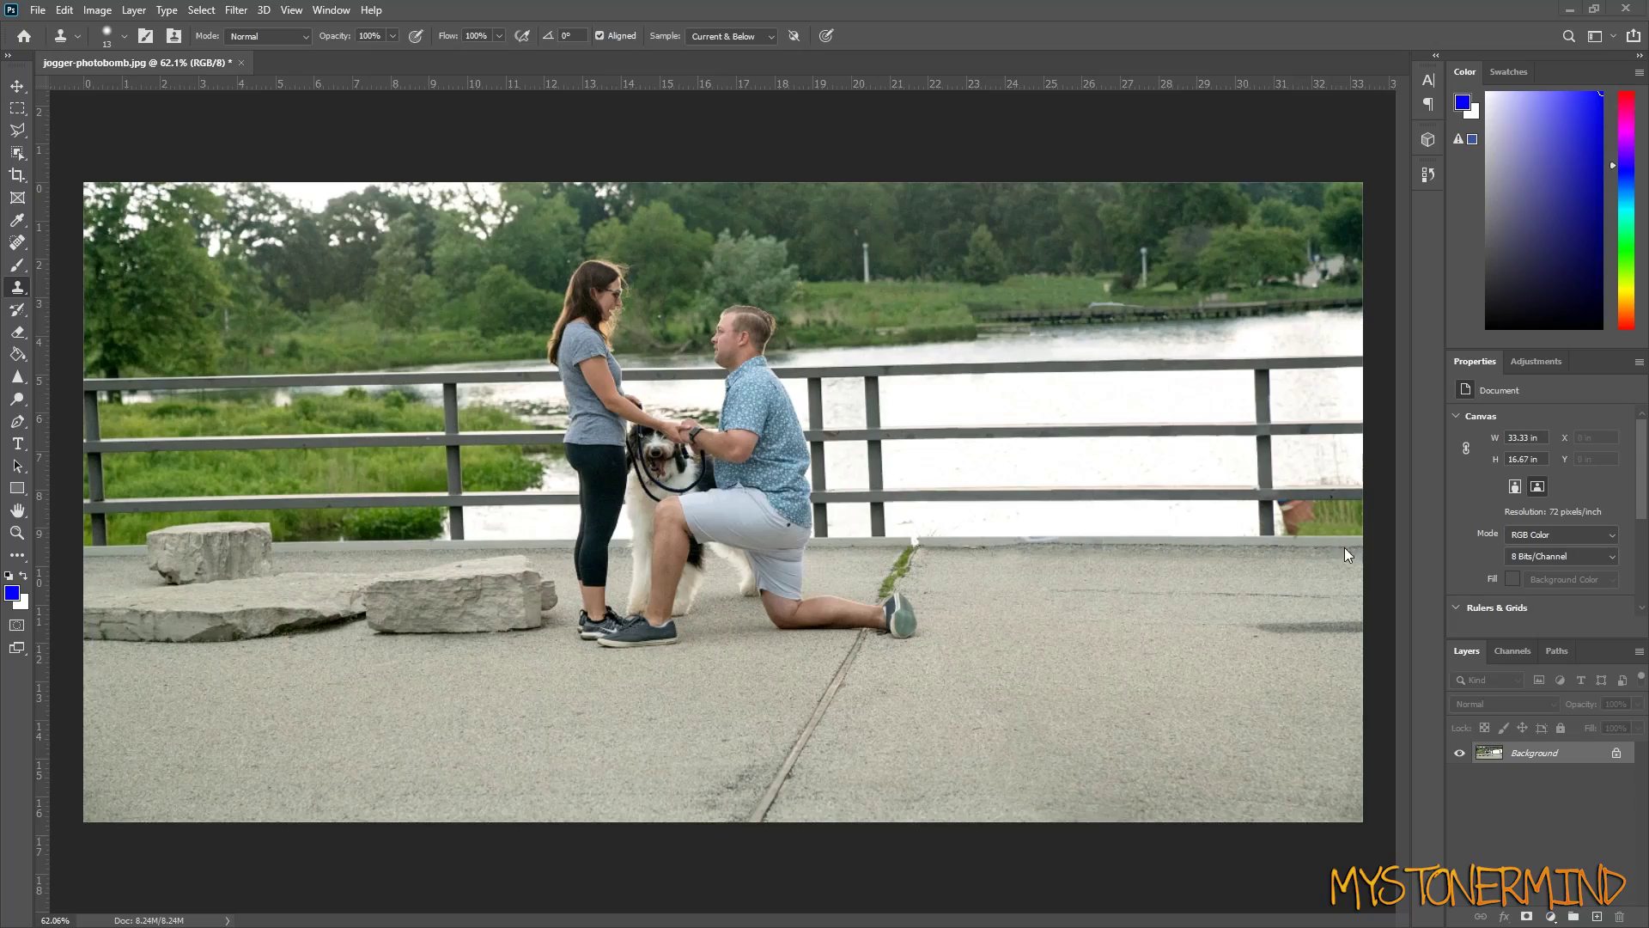
{"action": "scroll", "coordinate": [1326, 512], "scroll_direction": "up", "scroll_amount": 6}
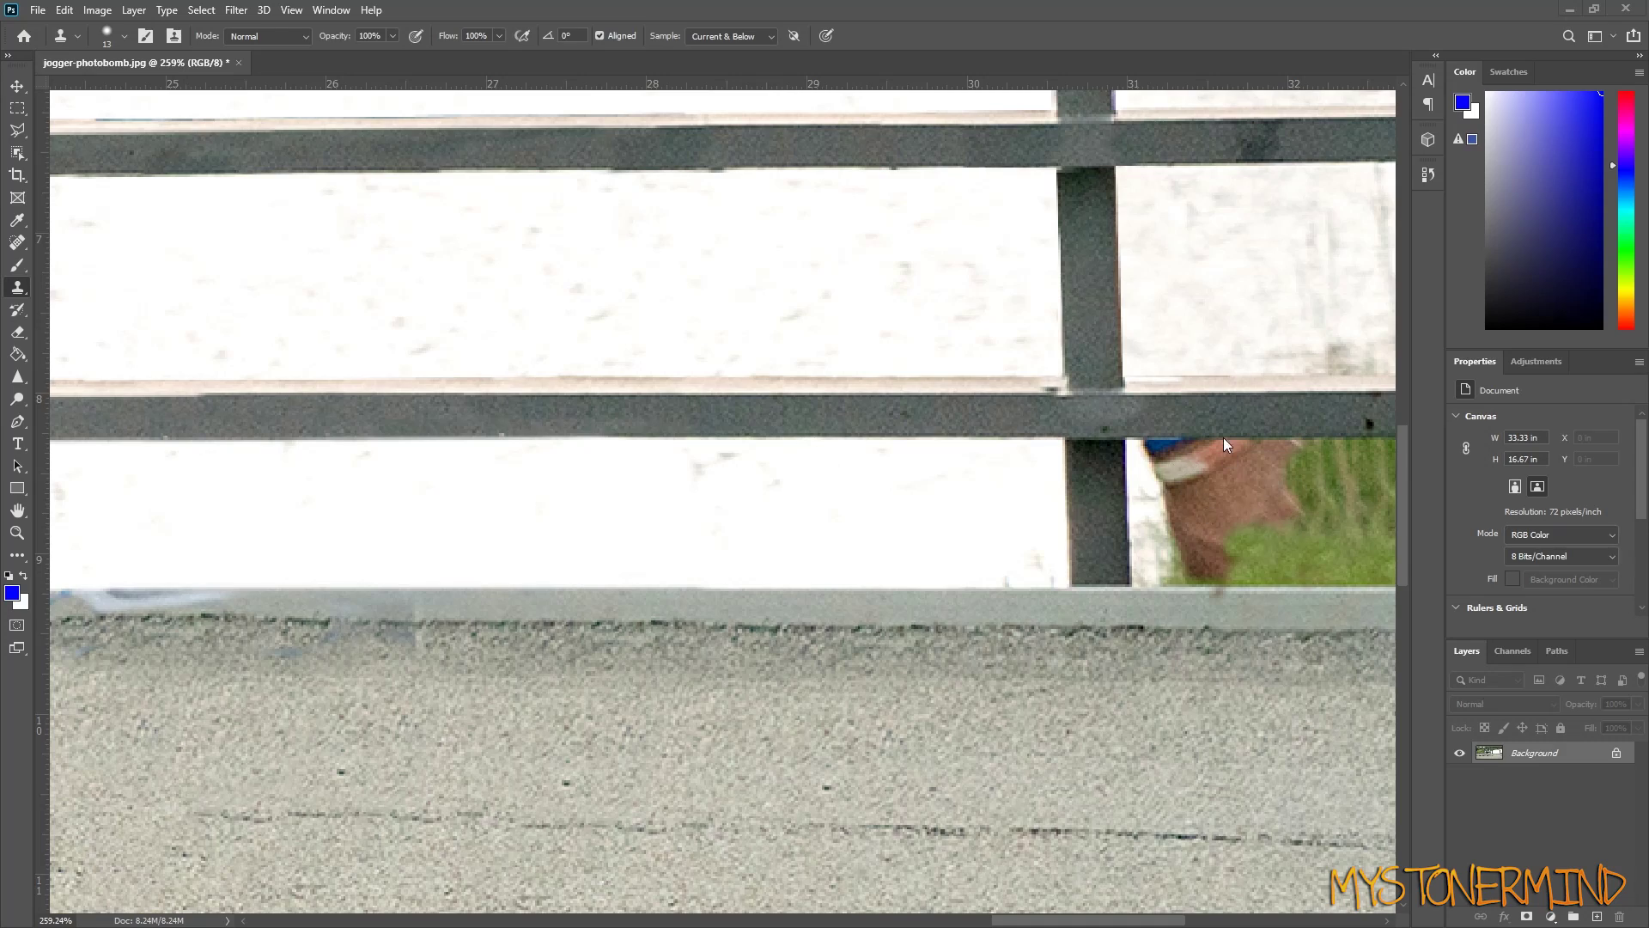
{"action": "scroll", "coordinate": [1225, 442], "scroll_direction": "down", "scroll_amount": 6}
{"action": "scroll", "coordinate": [1333, 512], "scroll_direction": "up", "scroll_amount": 5}
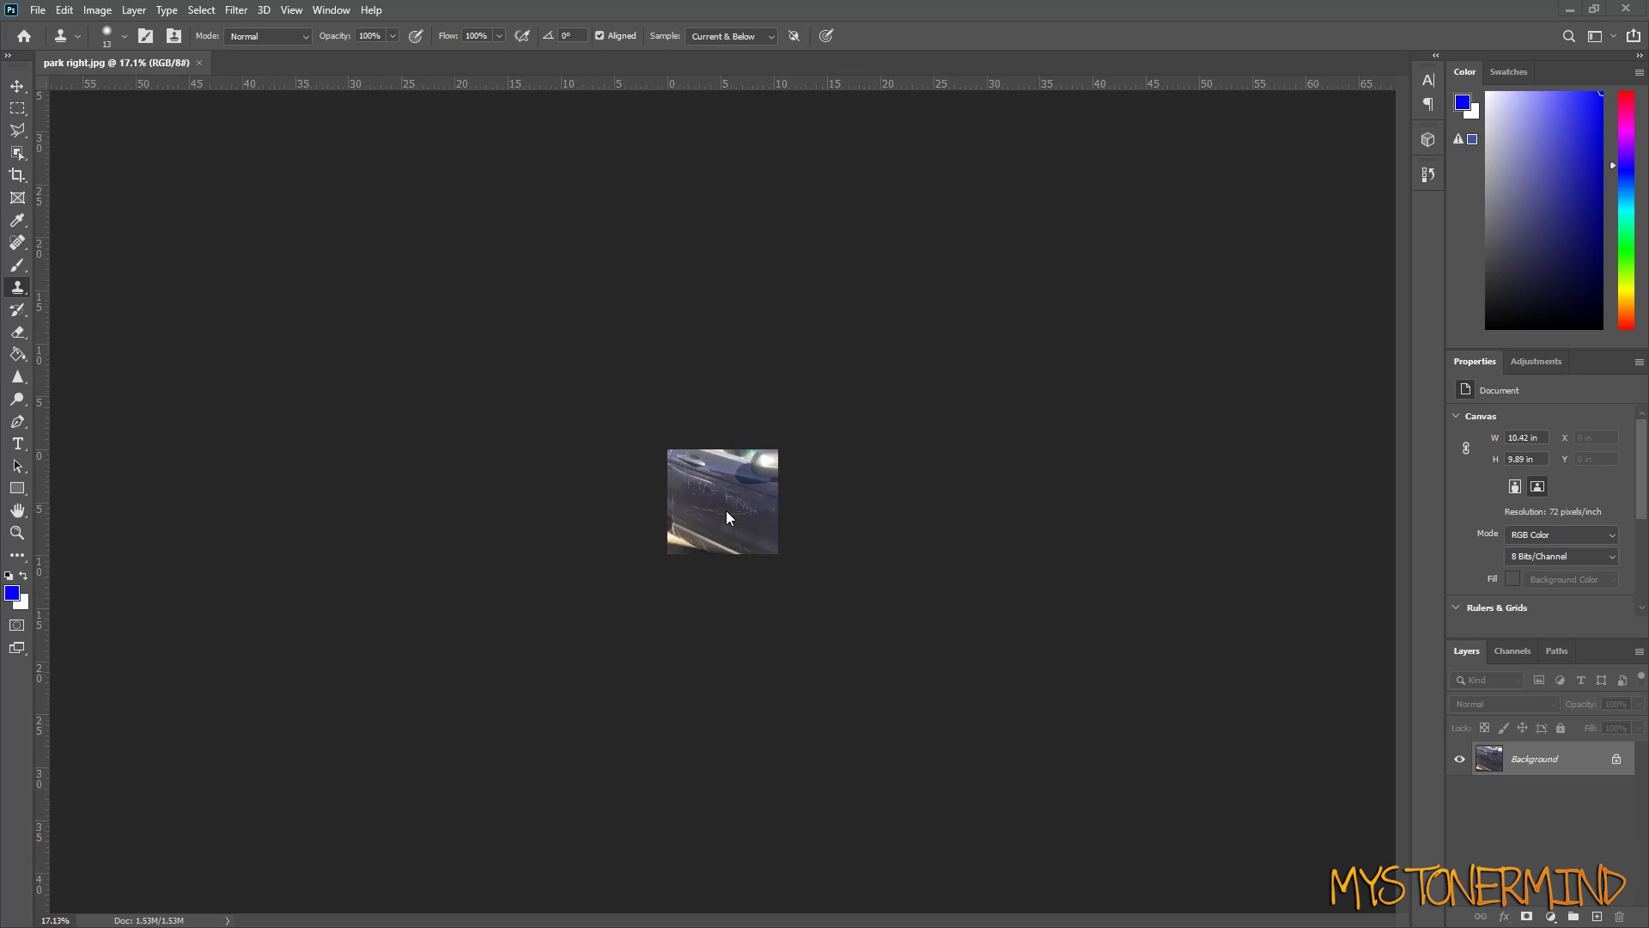
- Examine the writing scratched into the car door in park right.jpg
{"action": "scroll", "coordinate": [713, 426], "scroll_direction": "up", "scroll_amount": 2}
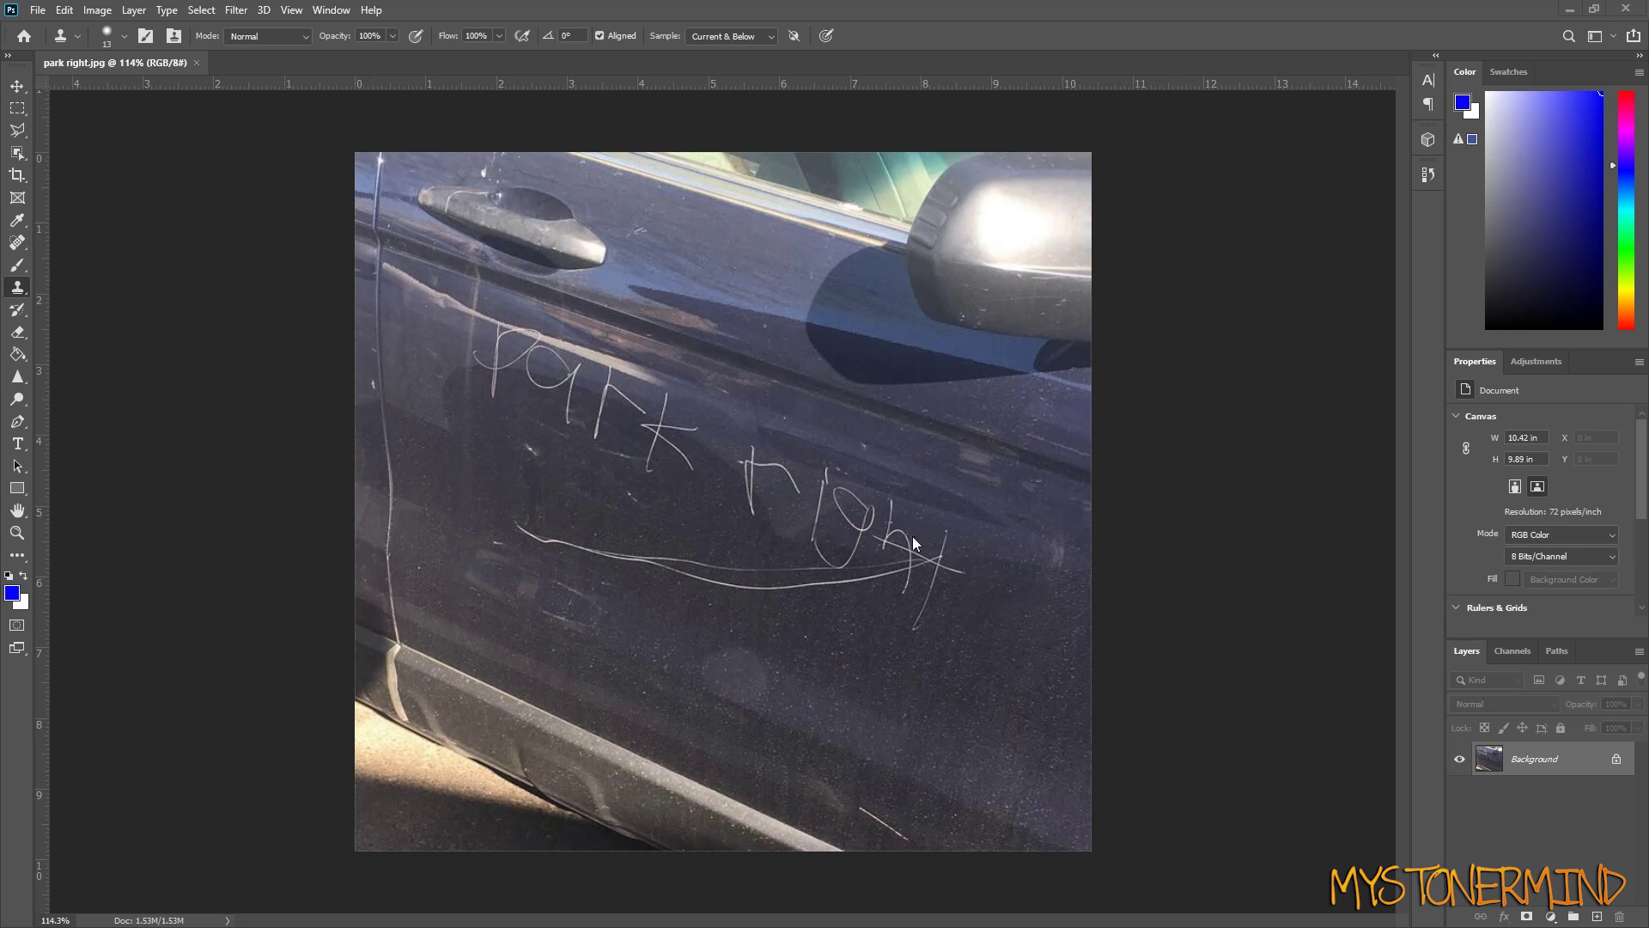
- Clone clean dark paint over the scratched letters "r" and "i" of the word "right" on the car door
{"action": "scroll", "coordinate": [600, 540], "scroll_direction": "up", "scroll_amount": 3}
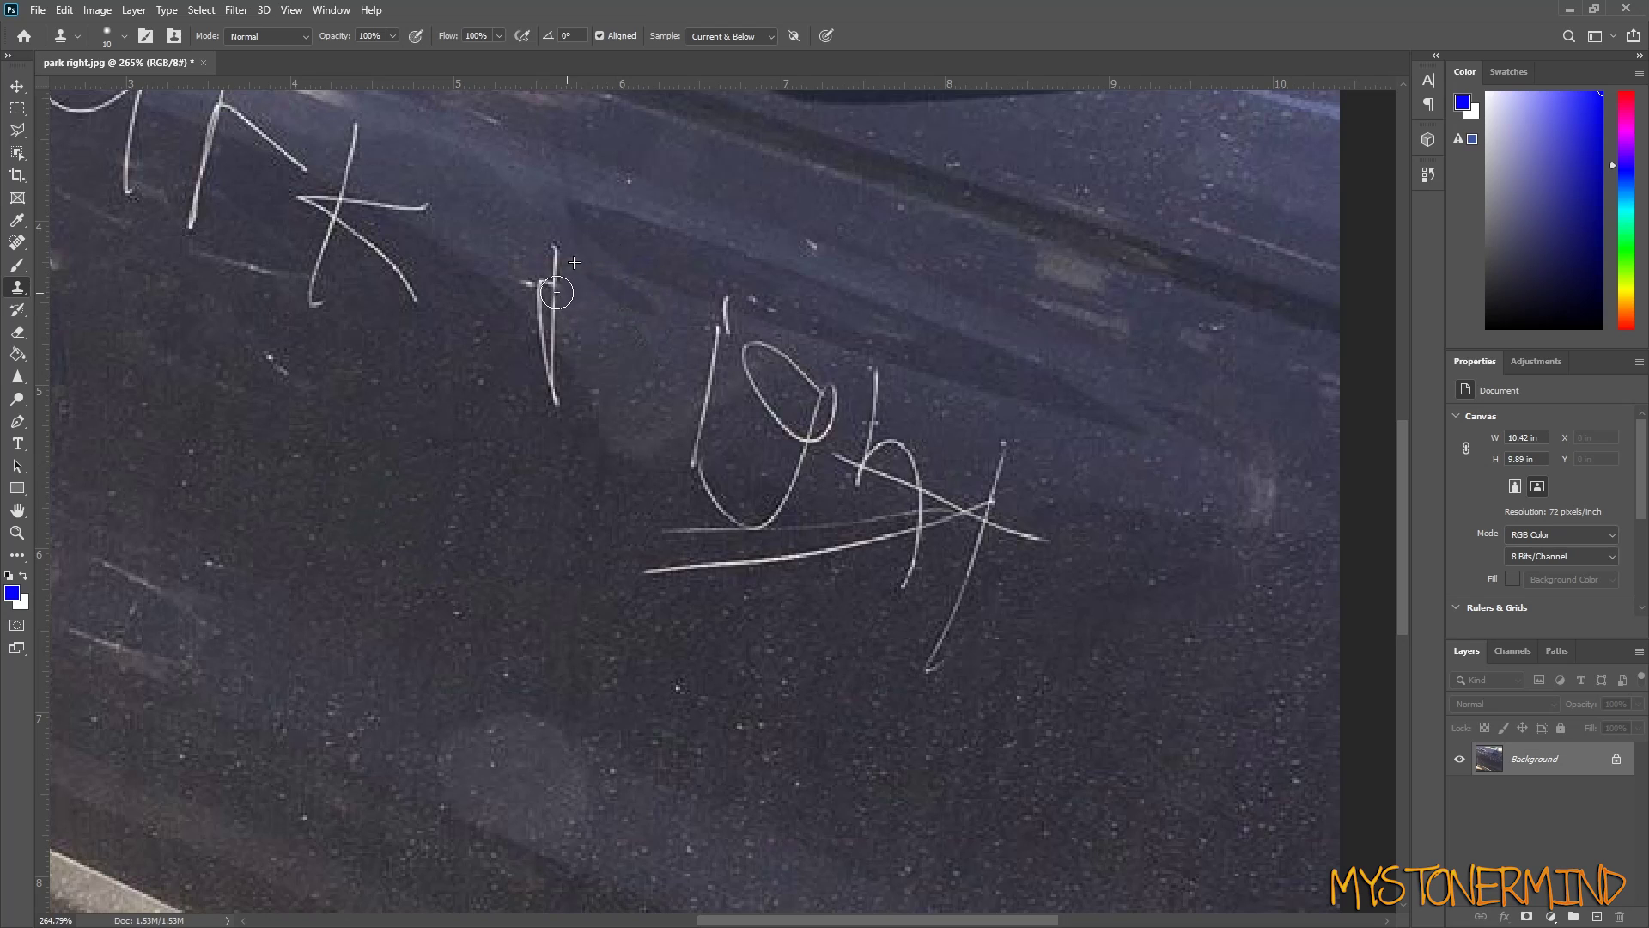
{"action": "left_click_drag", "start_coordinate": [559, 318], "coordinate": [555, 409]}
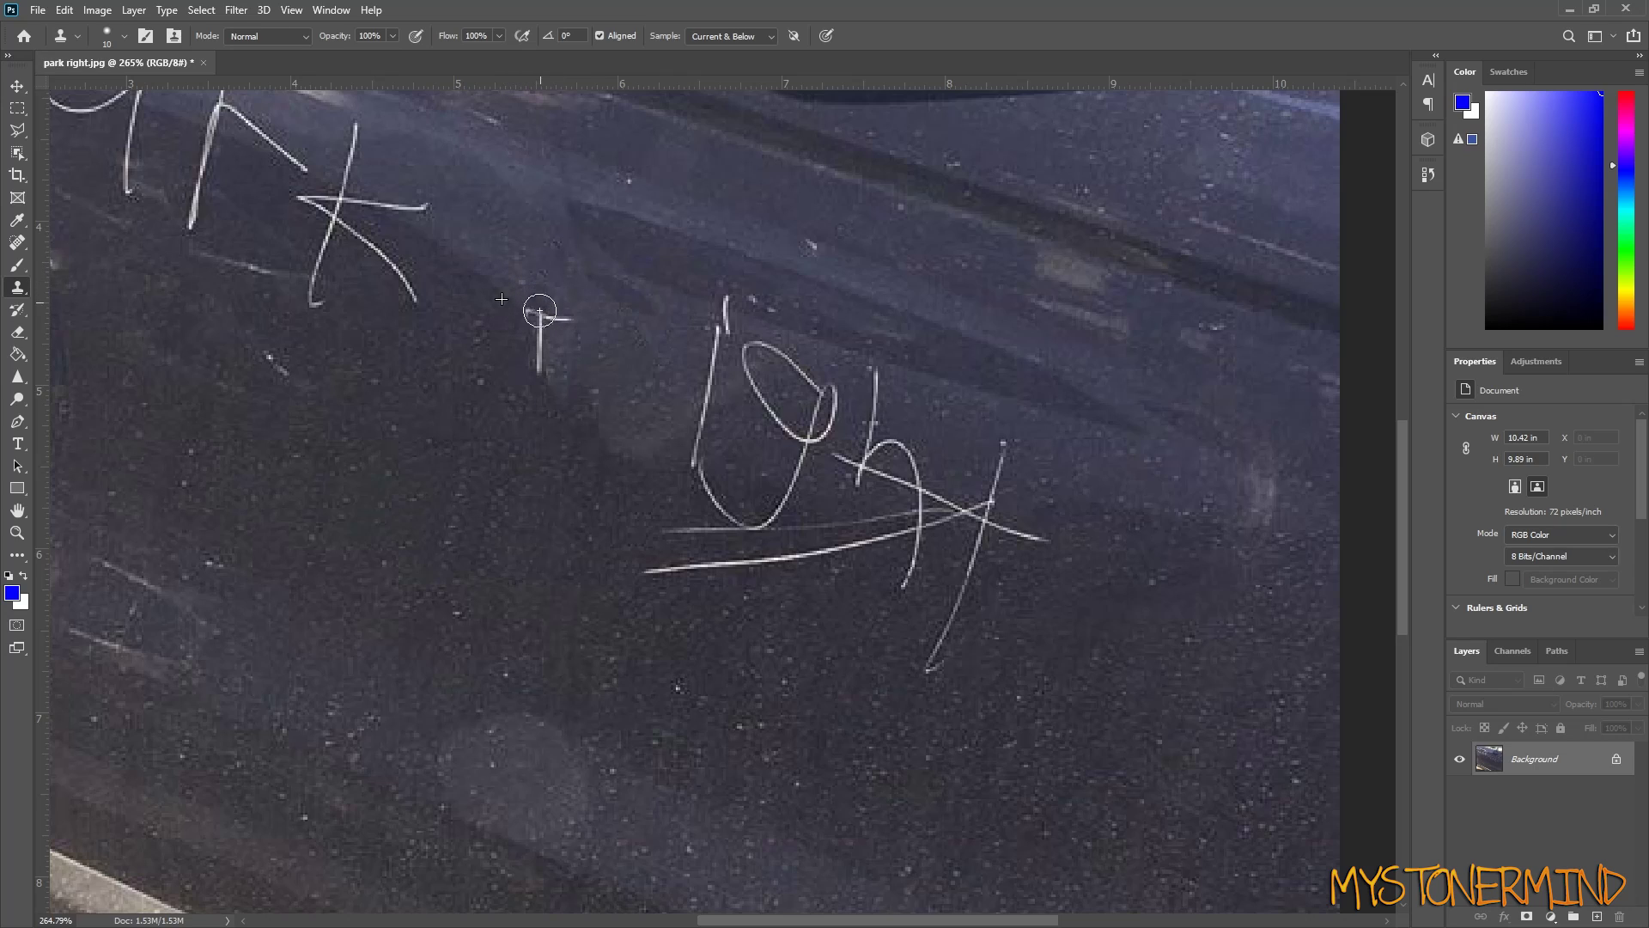
{"action": "left_click_drag", "start_coordinate": [539, 311], "coordinate": [537, 378]}
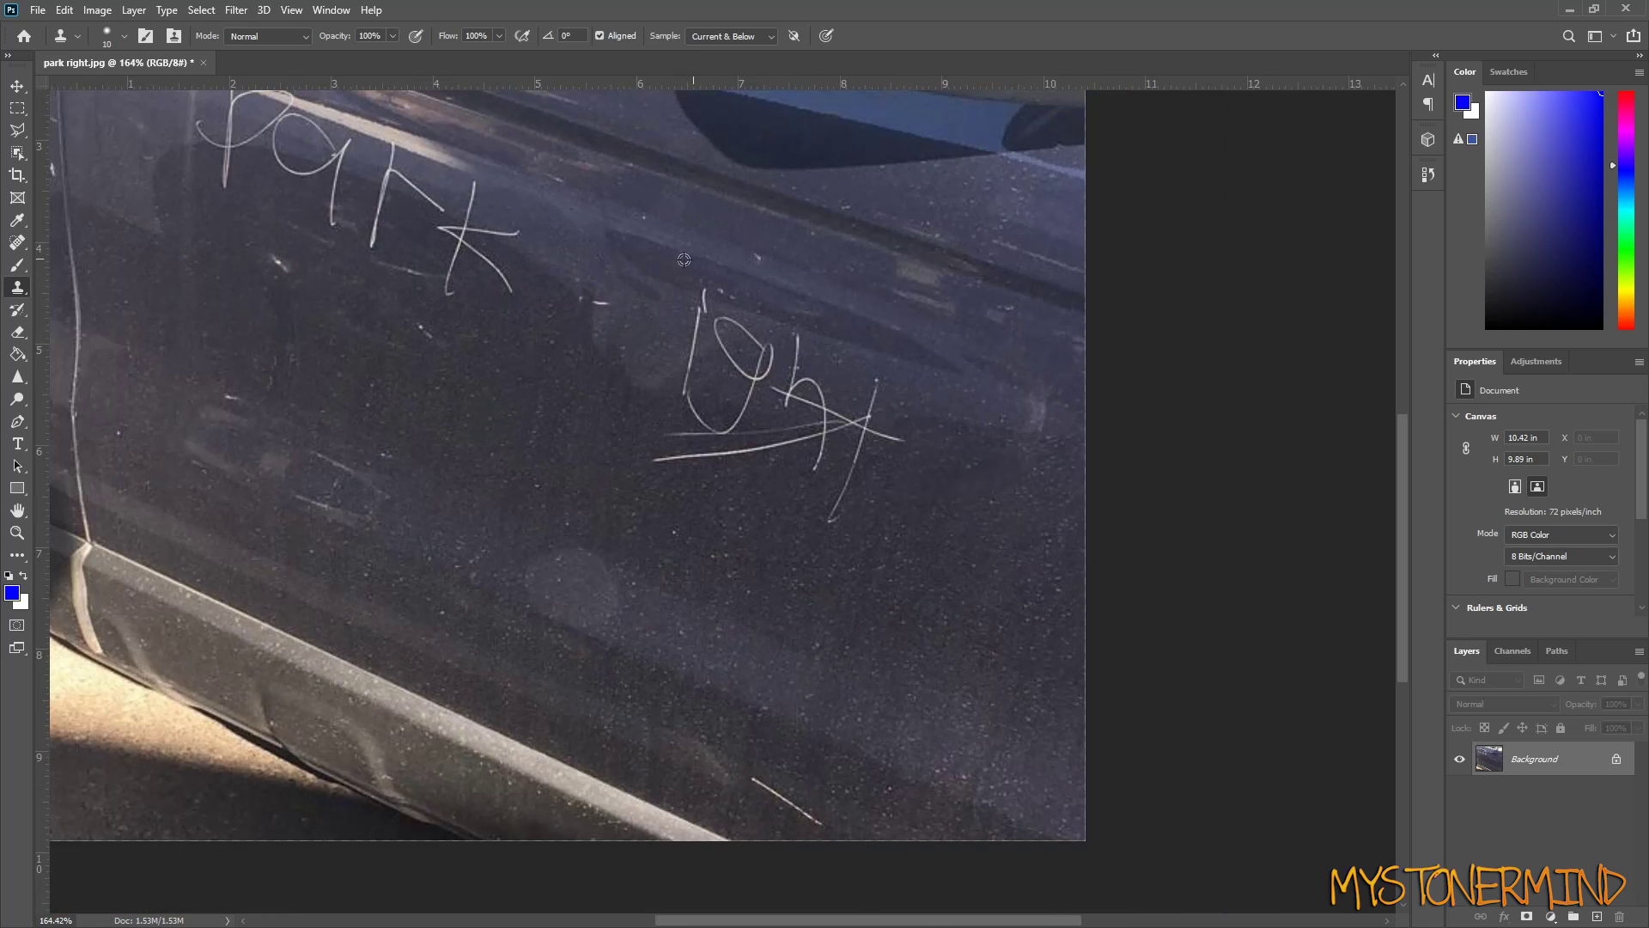
{"action": "scroll", "coordinate": [633, 287], "scroll_direction": "up", "scroll_amount": 3}
{"action": "scroll", "coordinate": [768, 515], "scroll_direction": "down", "scroll_amount": 5}
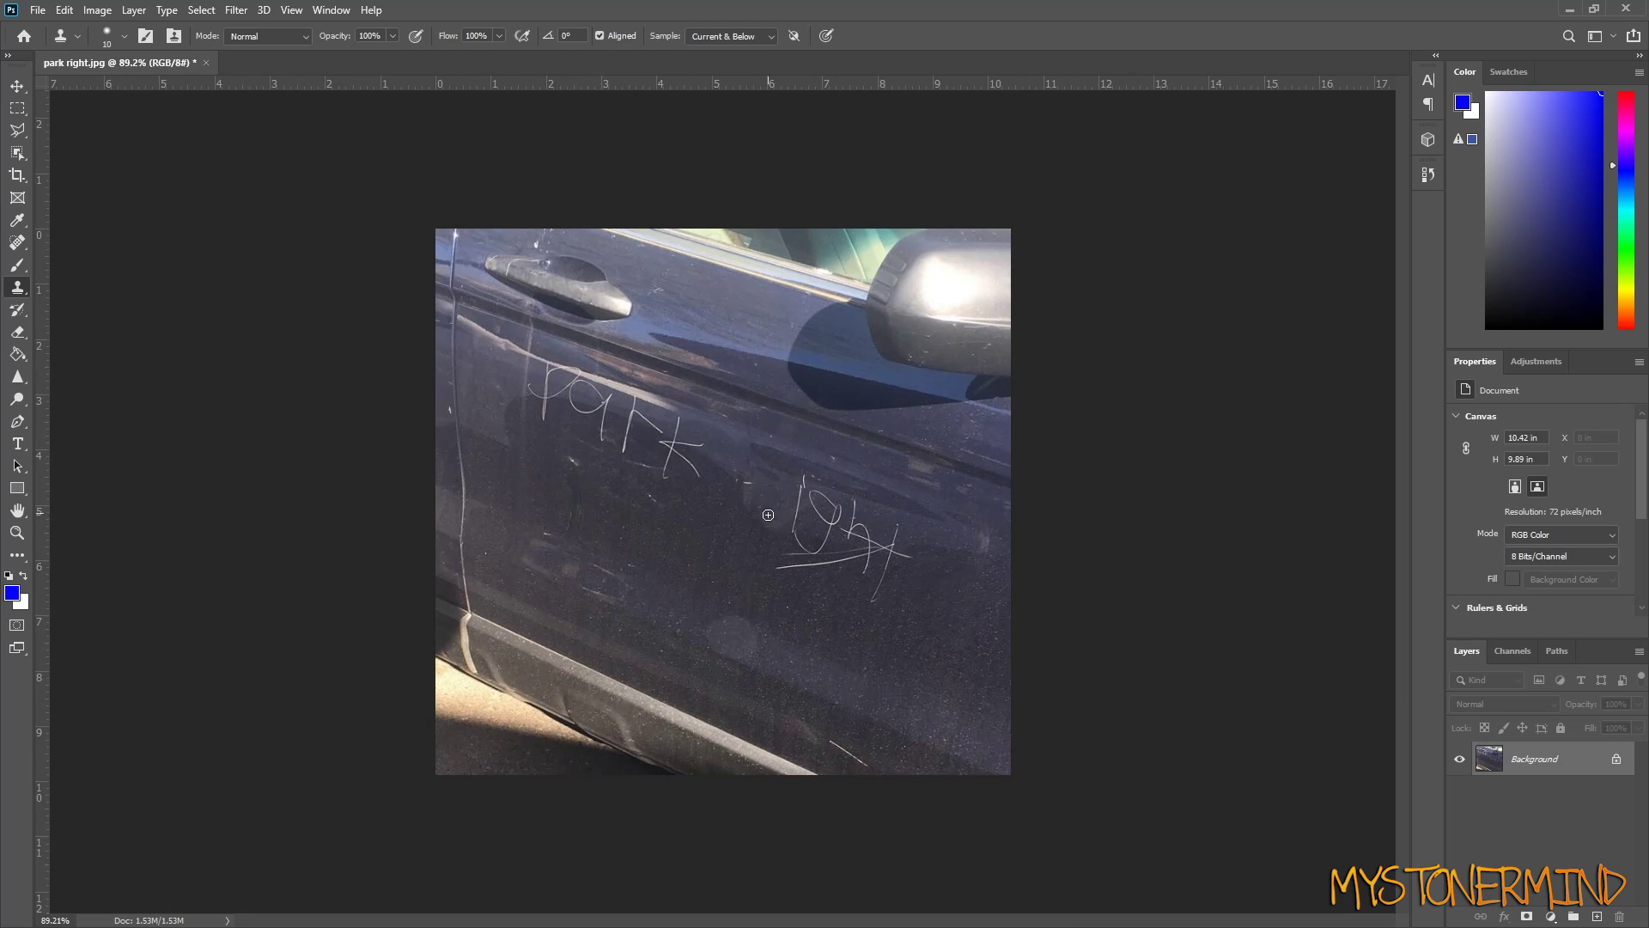
{"action": "scroll", "coordinate": [752, 487], "scroll_direction": "up", "scroll_amount": 4}
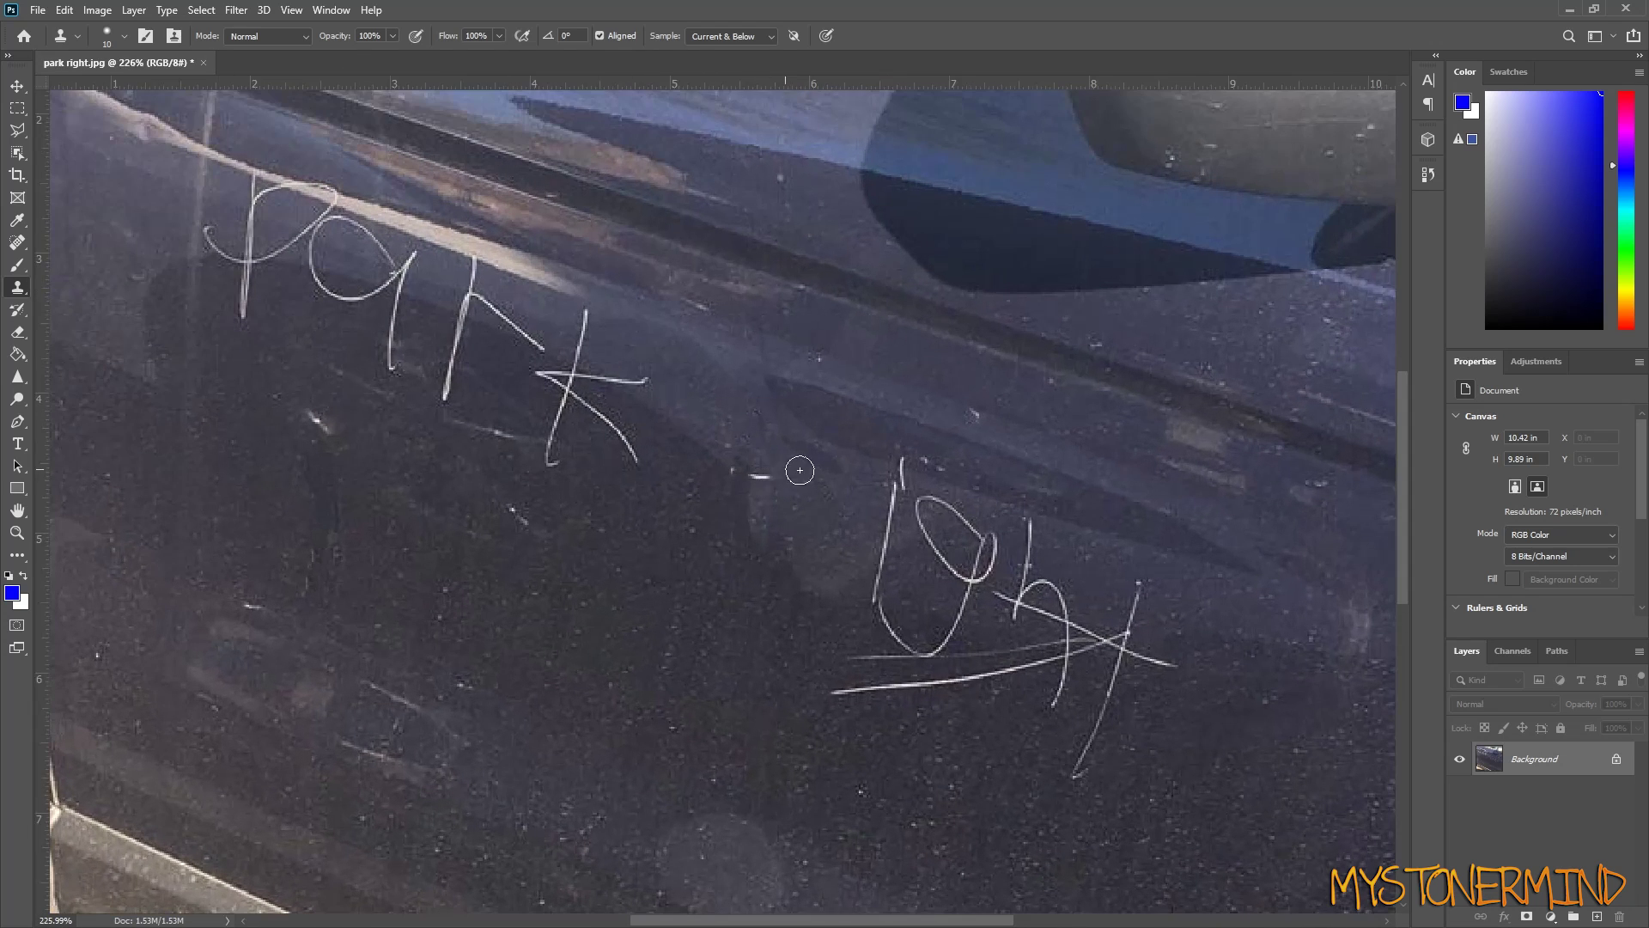
{"action": "scroll", "coordinate": [731, 497], "scroll_direction": "down", "scroll_amount": 3}
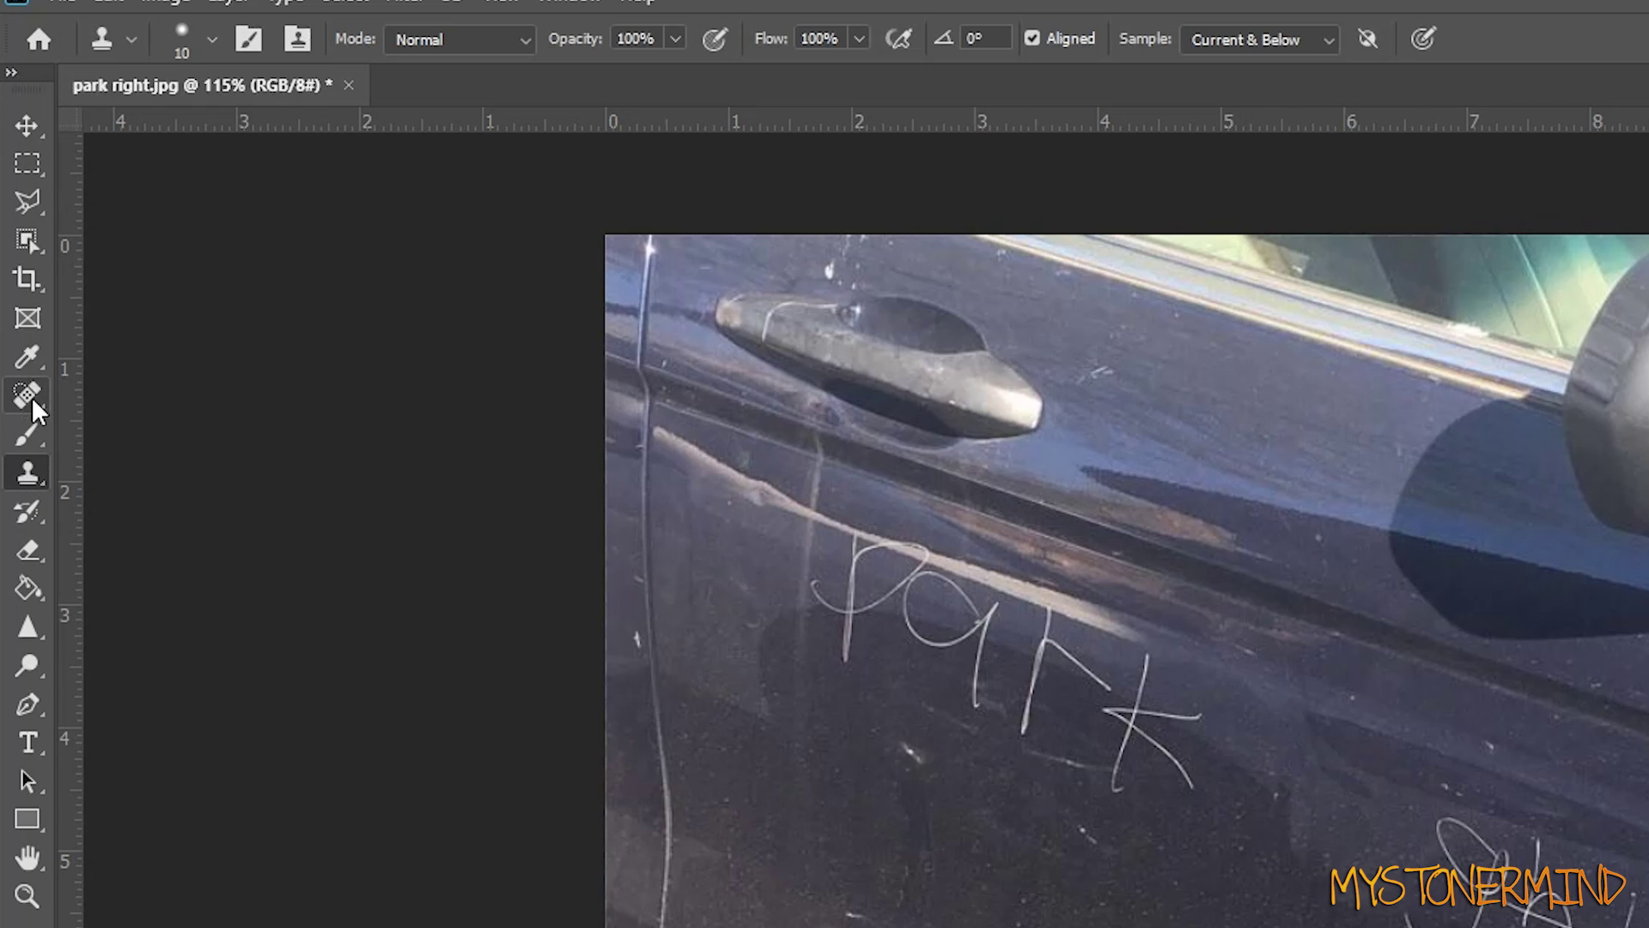
- Remove the short diagonal scratch just above the door sill with the content-aware Spot Healing Brush
{"action": "left_click", "coordinate": [33, 397]}
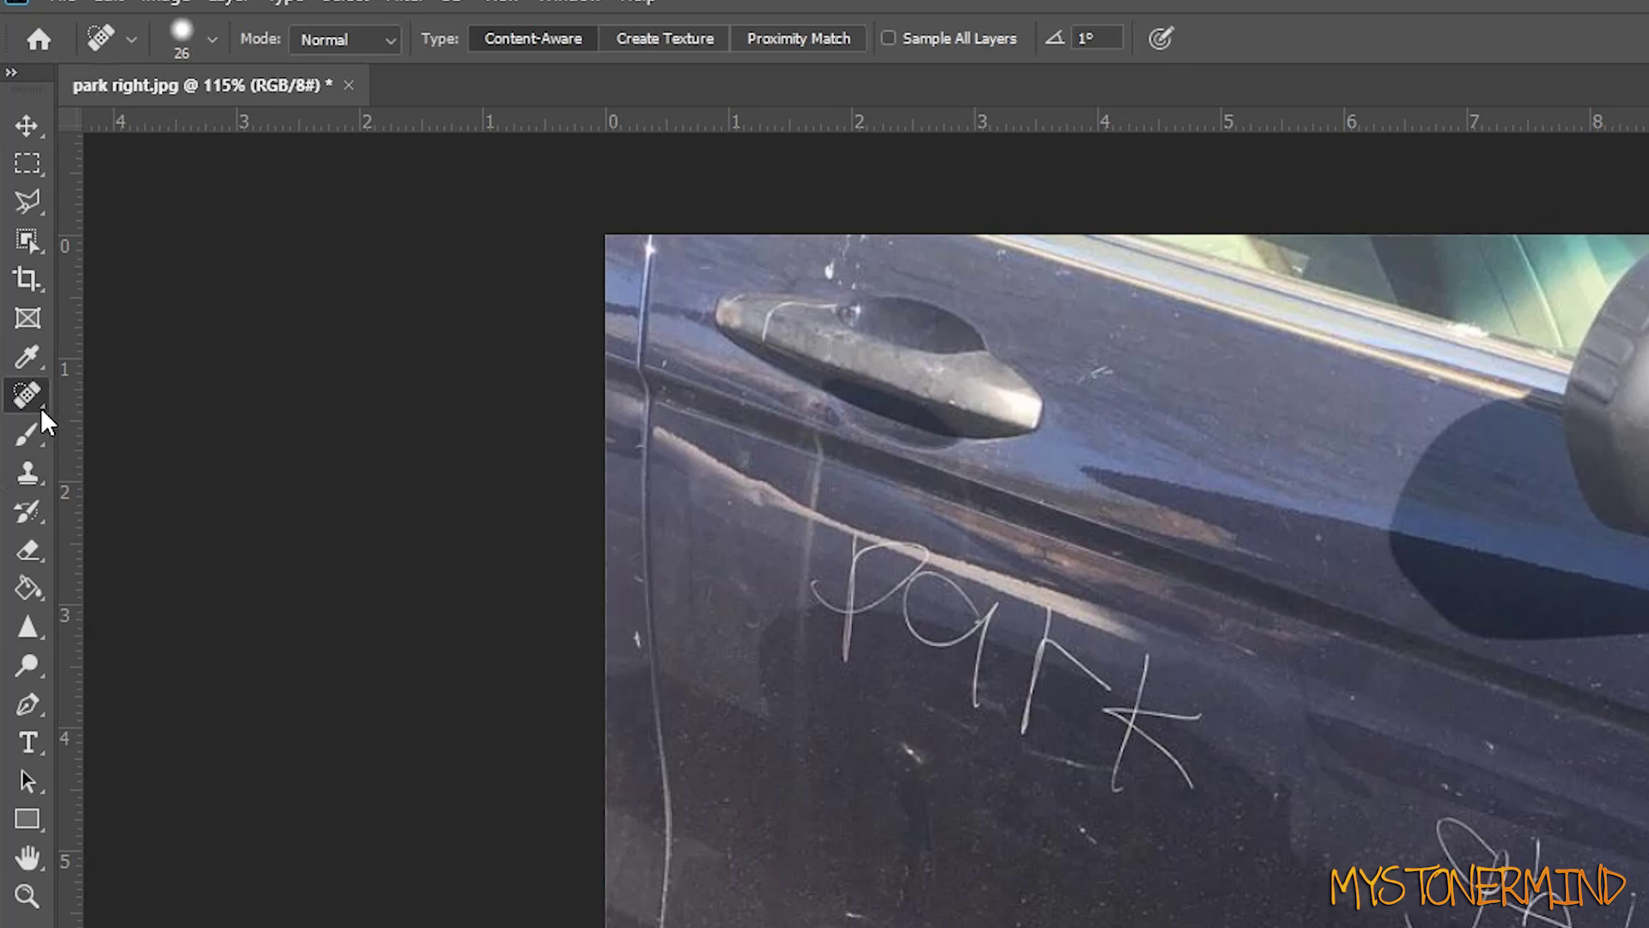
{"action": "right_click", "coordinate": [34, 400]}
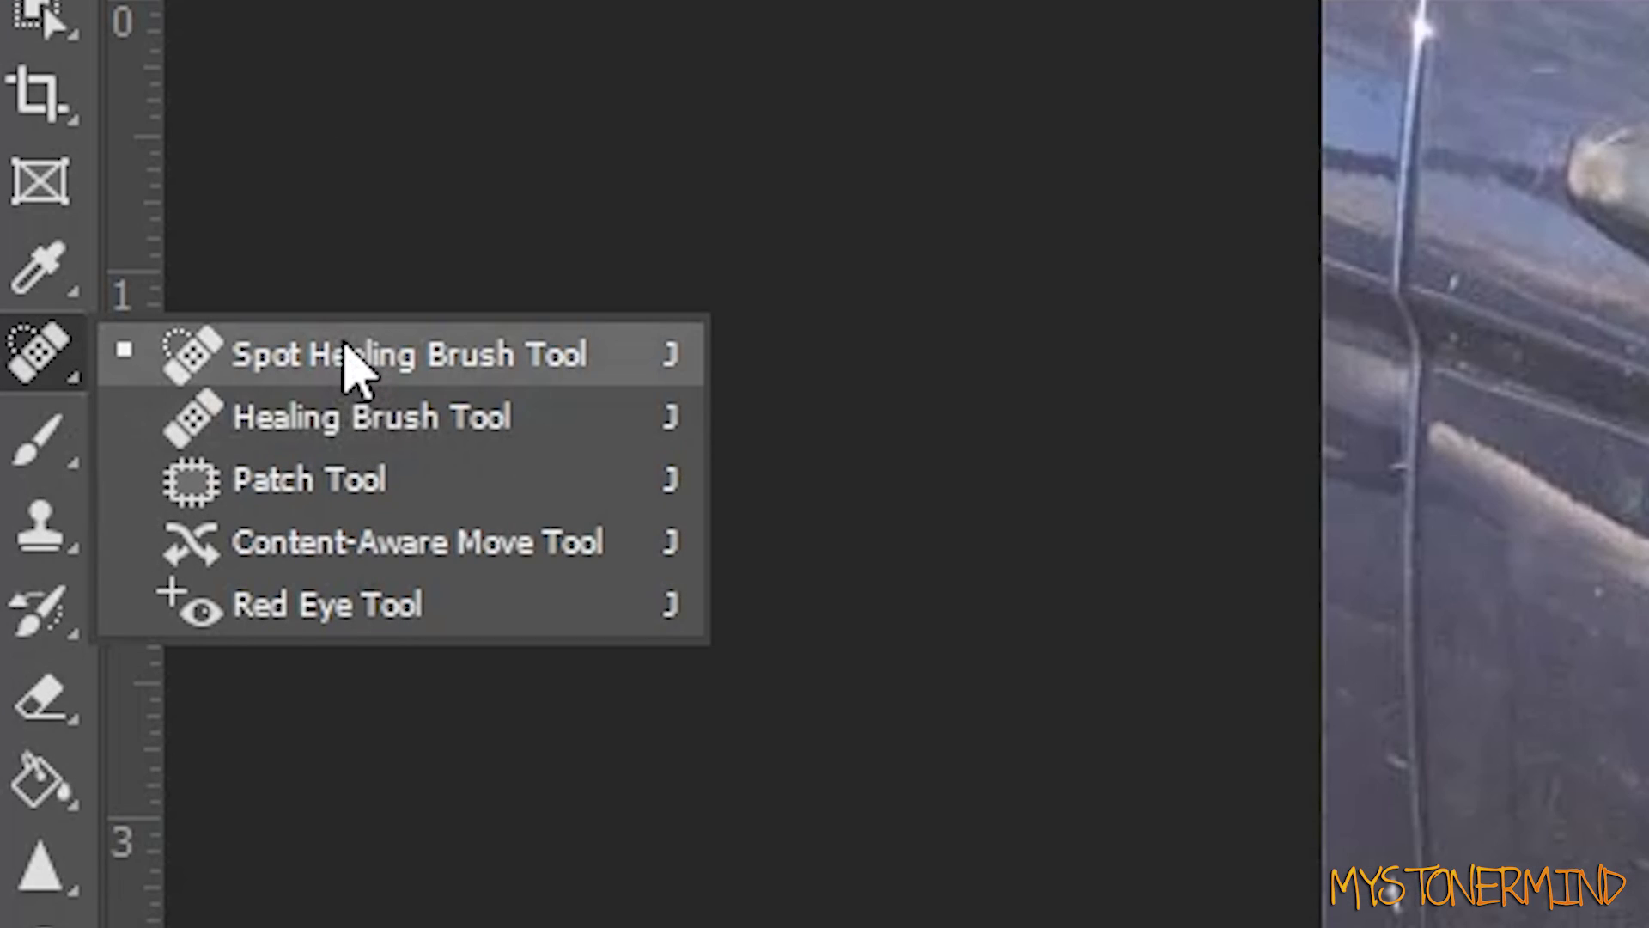
{"action": "left_click", "coordinate": [353, 357]}
{"action": "scroll", "coordinate": [729, 514], "scroll_direction": "up", "scroll_amount": 3}
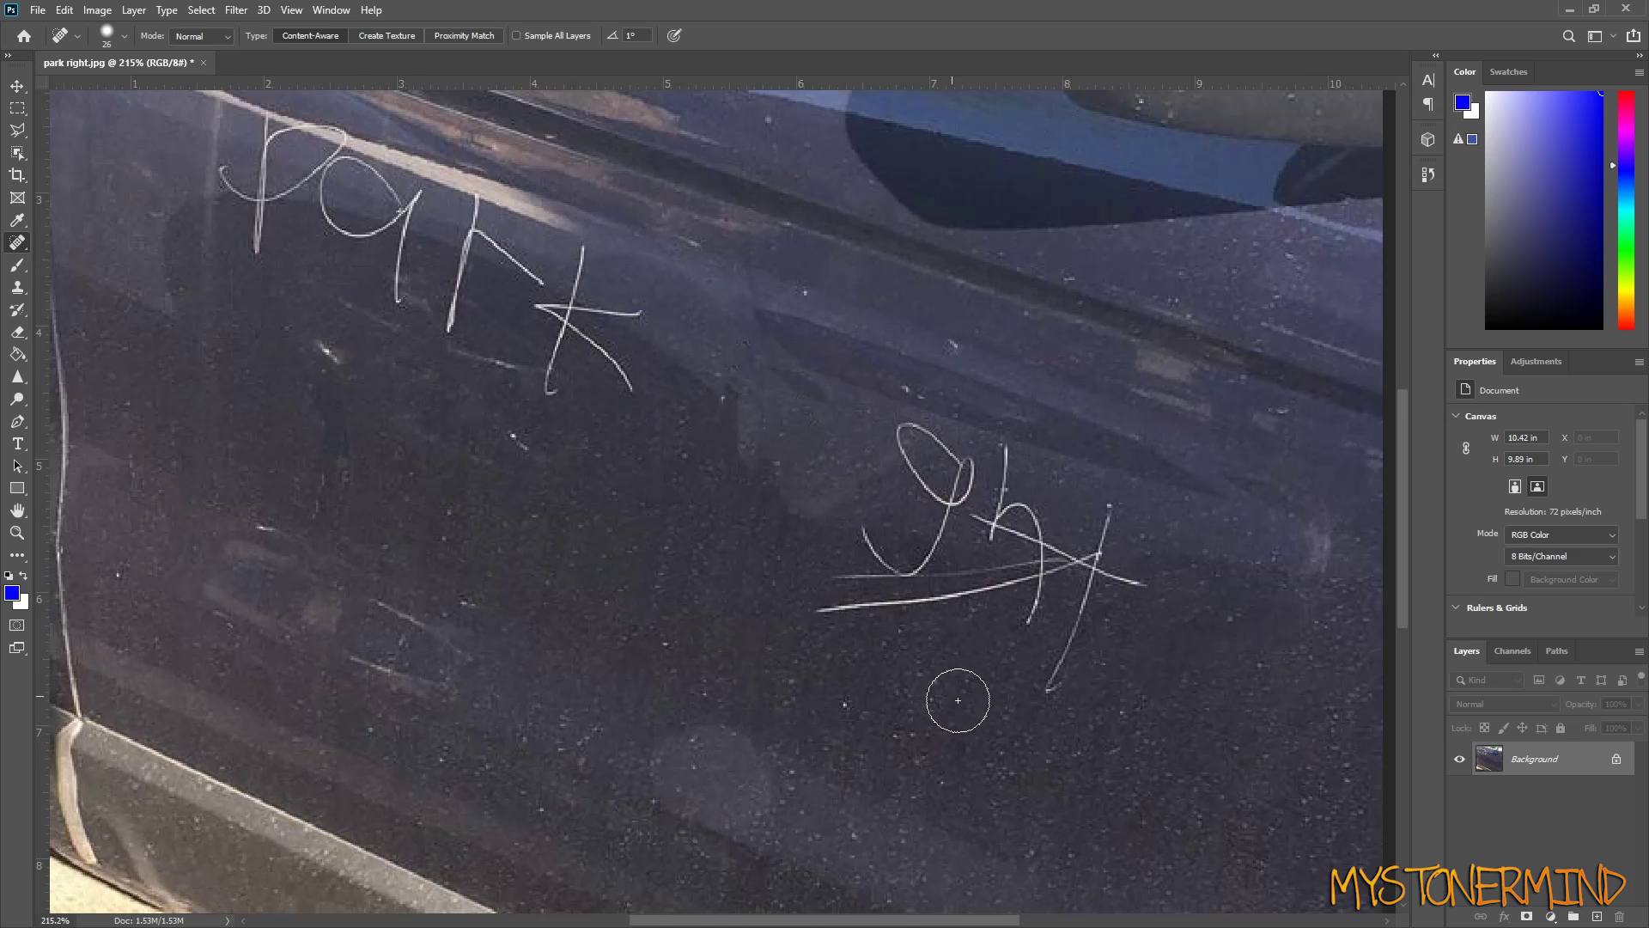
{"action": "left_click_drag", "start_coordinate": [957, 693], "coordinate": [757, 225]}
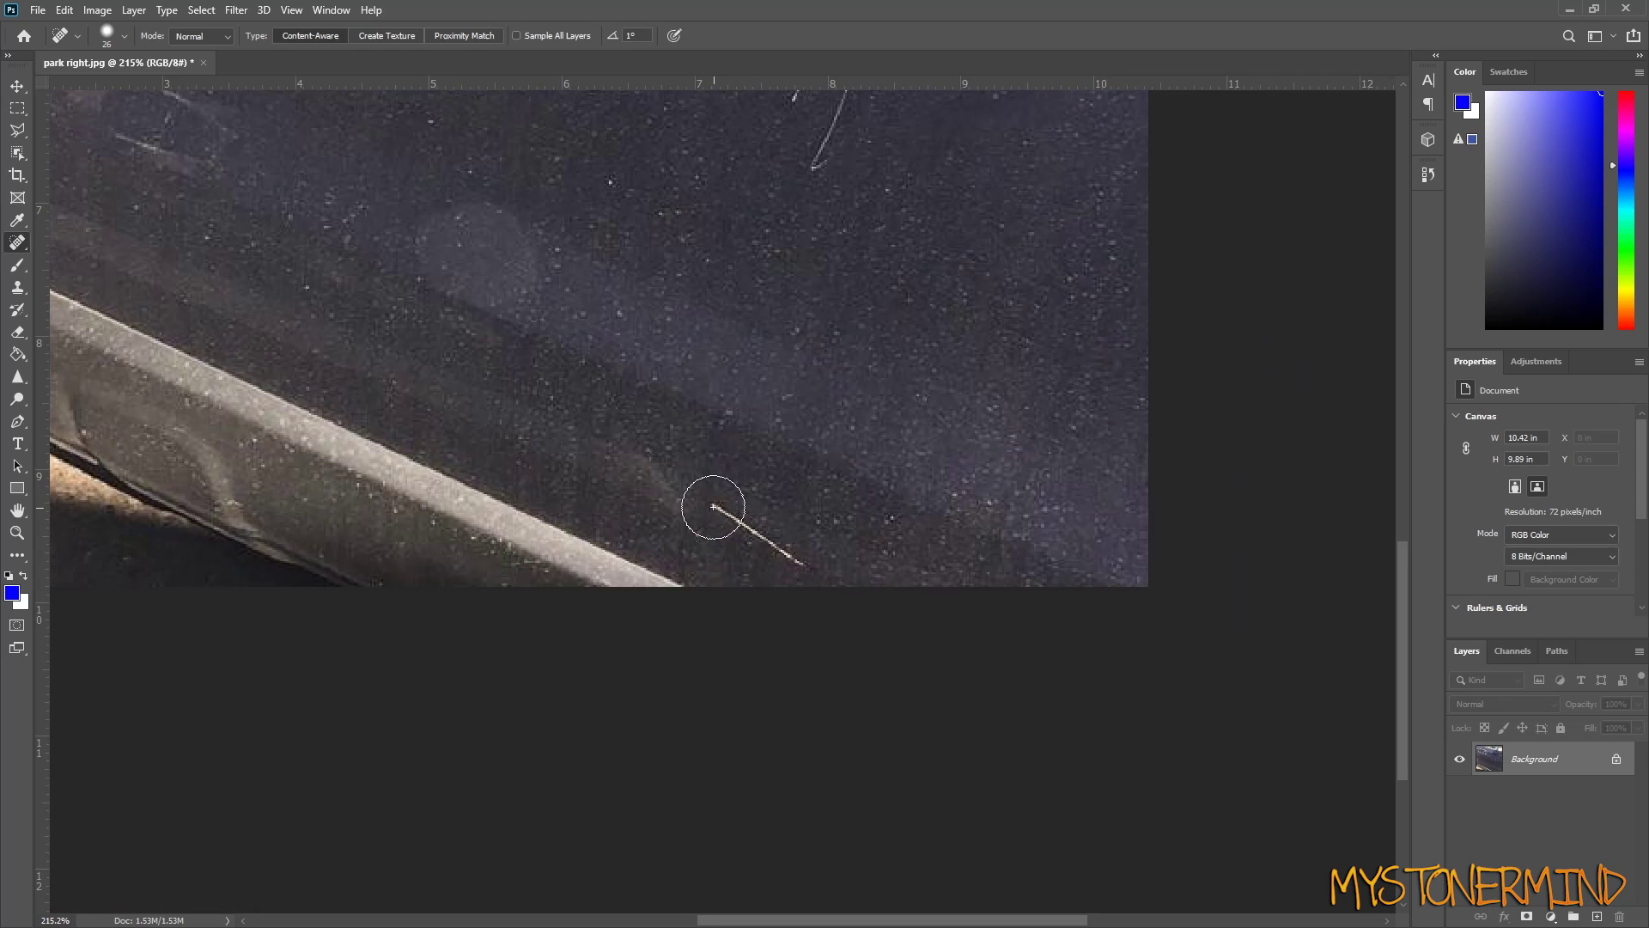
{"action": "mouse_move", "coordinate": [717, 489]}
{"action": "left_mouse_down"}
{"action": "mouse_move", "coordinate": [705, 485]}
{"action": "mouse_move", "coordinate": [713, 504]}
{"action": "mouse_move", "coordinate": [800, 563]}
{"action": "left_mouse_up"}
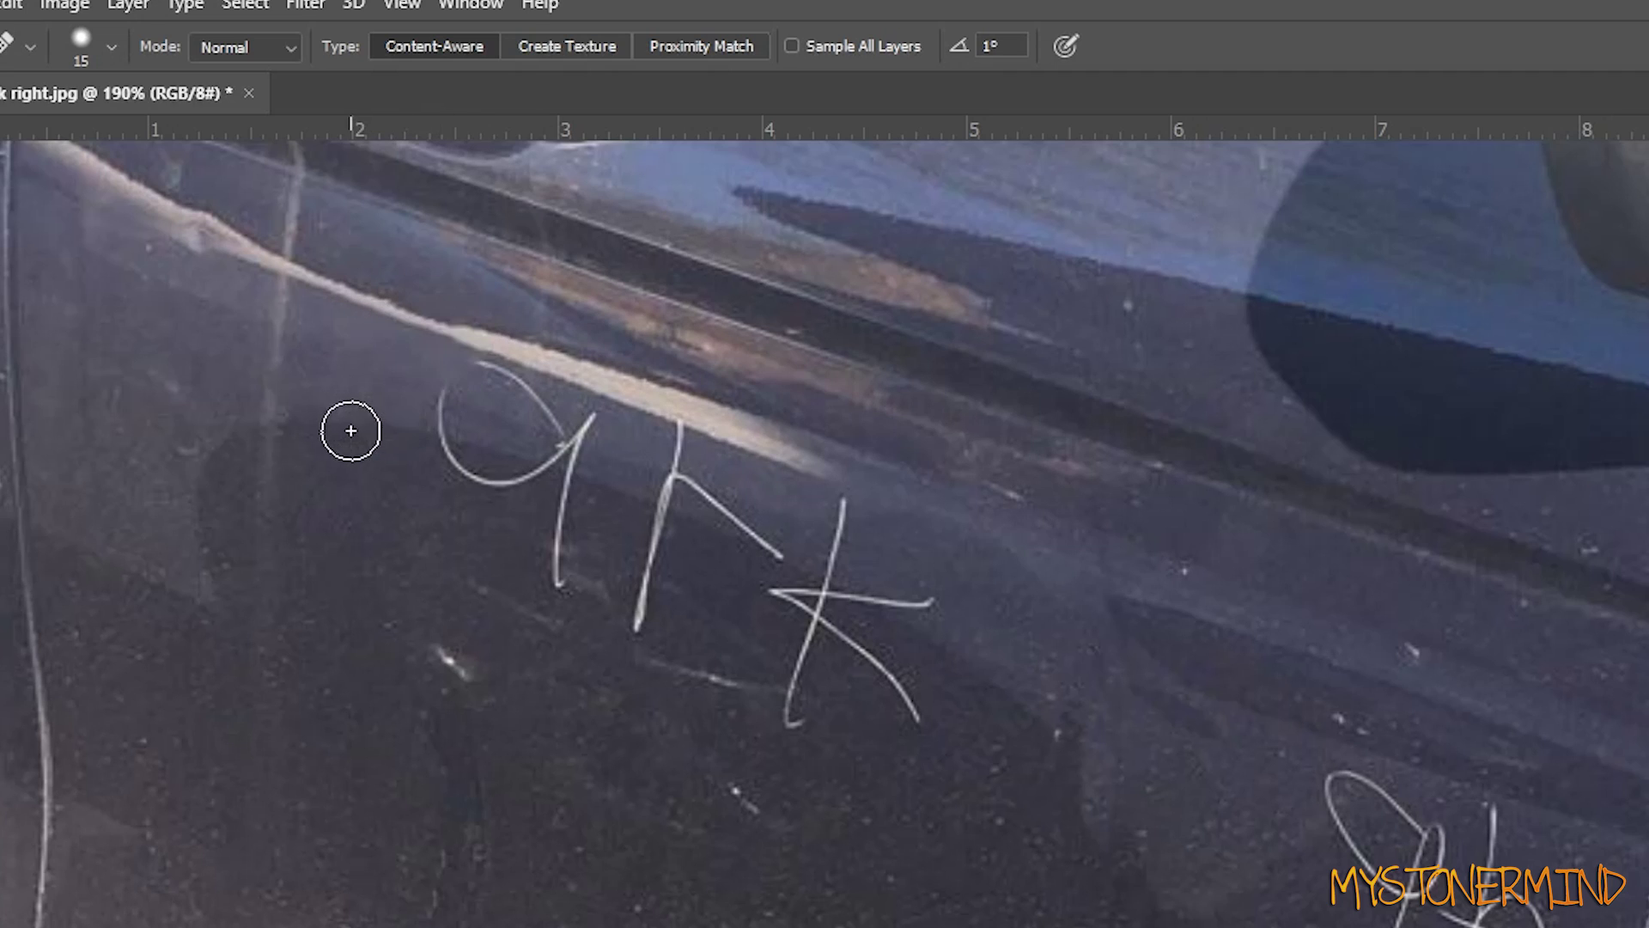
- Heal away the scratched letters "a", "r" and "k" of the word "park", using a 15-pixel spot healing brush
{"action": "mouse_move", "coordinate": [452, 387]}
{"action": "left_mouse_down"}
{"action": "mouse_move", "coordinate": [480, 473]}
{"action": "mouse_move", "coordinate": [566, 433]}
{"action": "mouse_move", "coordinate": [580, 455]}
{"action": "mouse_move", "coordinate": [563, 594]}
{"action": "left_mouse_up"}
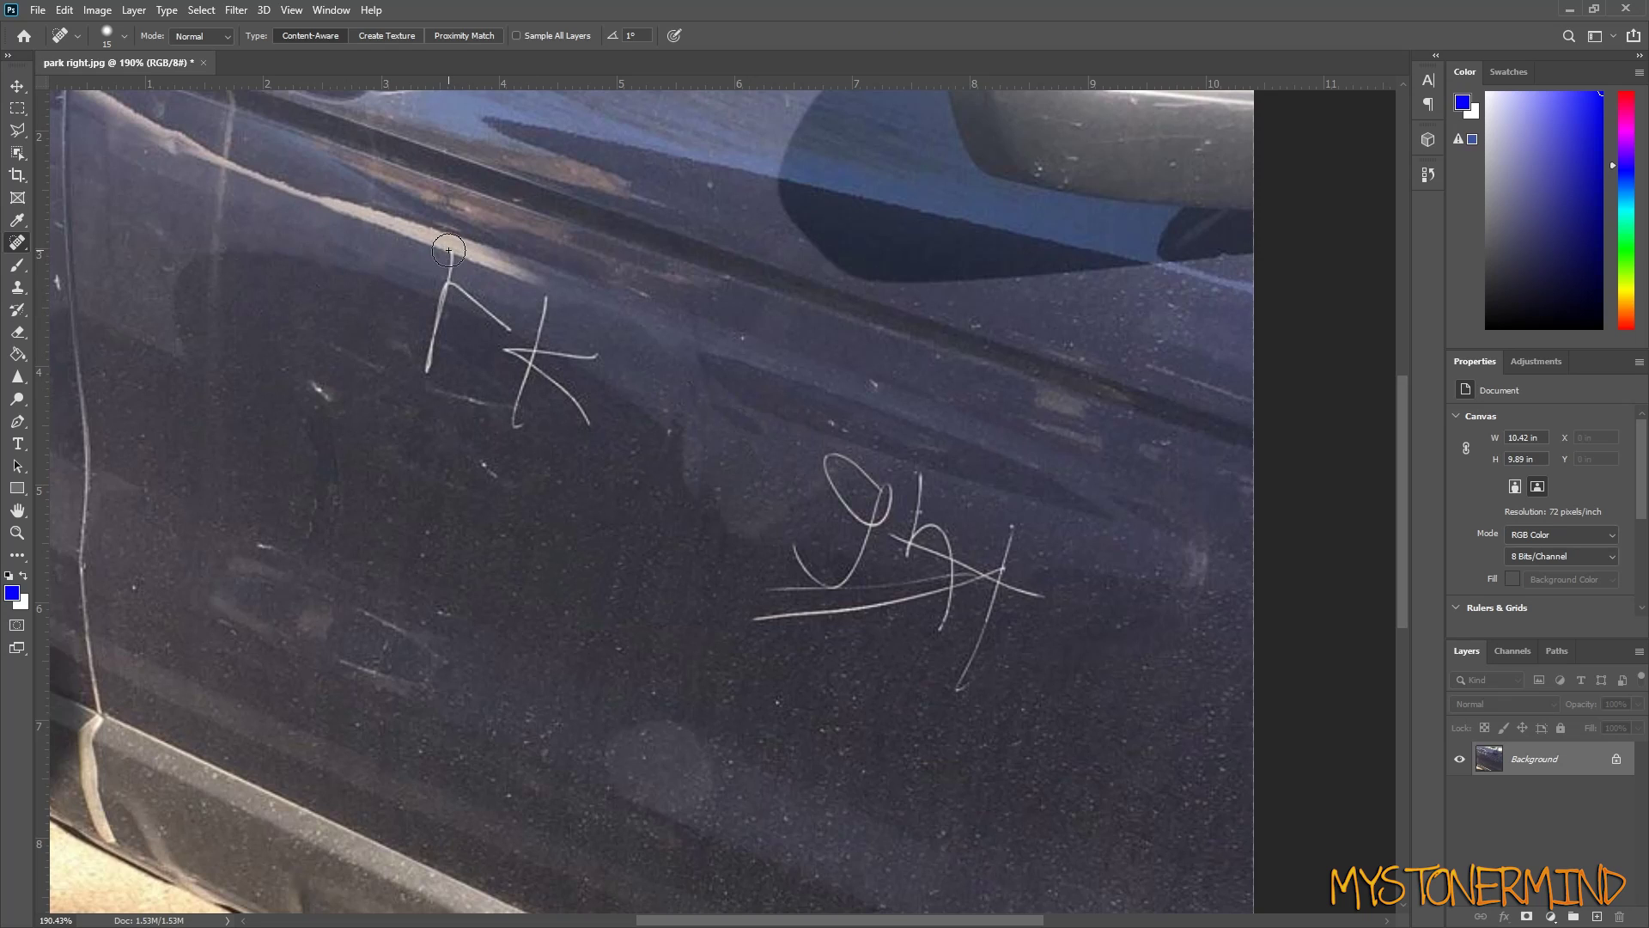
{"action": "left_click_drag", "start_coordinate": [448, 250], "coordinate": [429, 371]}
{"action": "left_click_drag", "start_coordinate": [513, 427], "coordinate": [535, 327]}
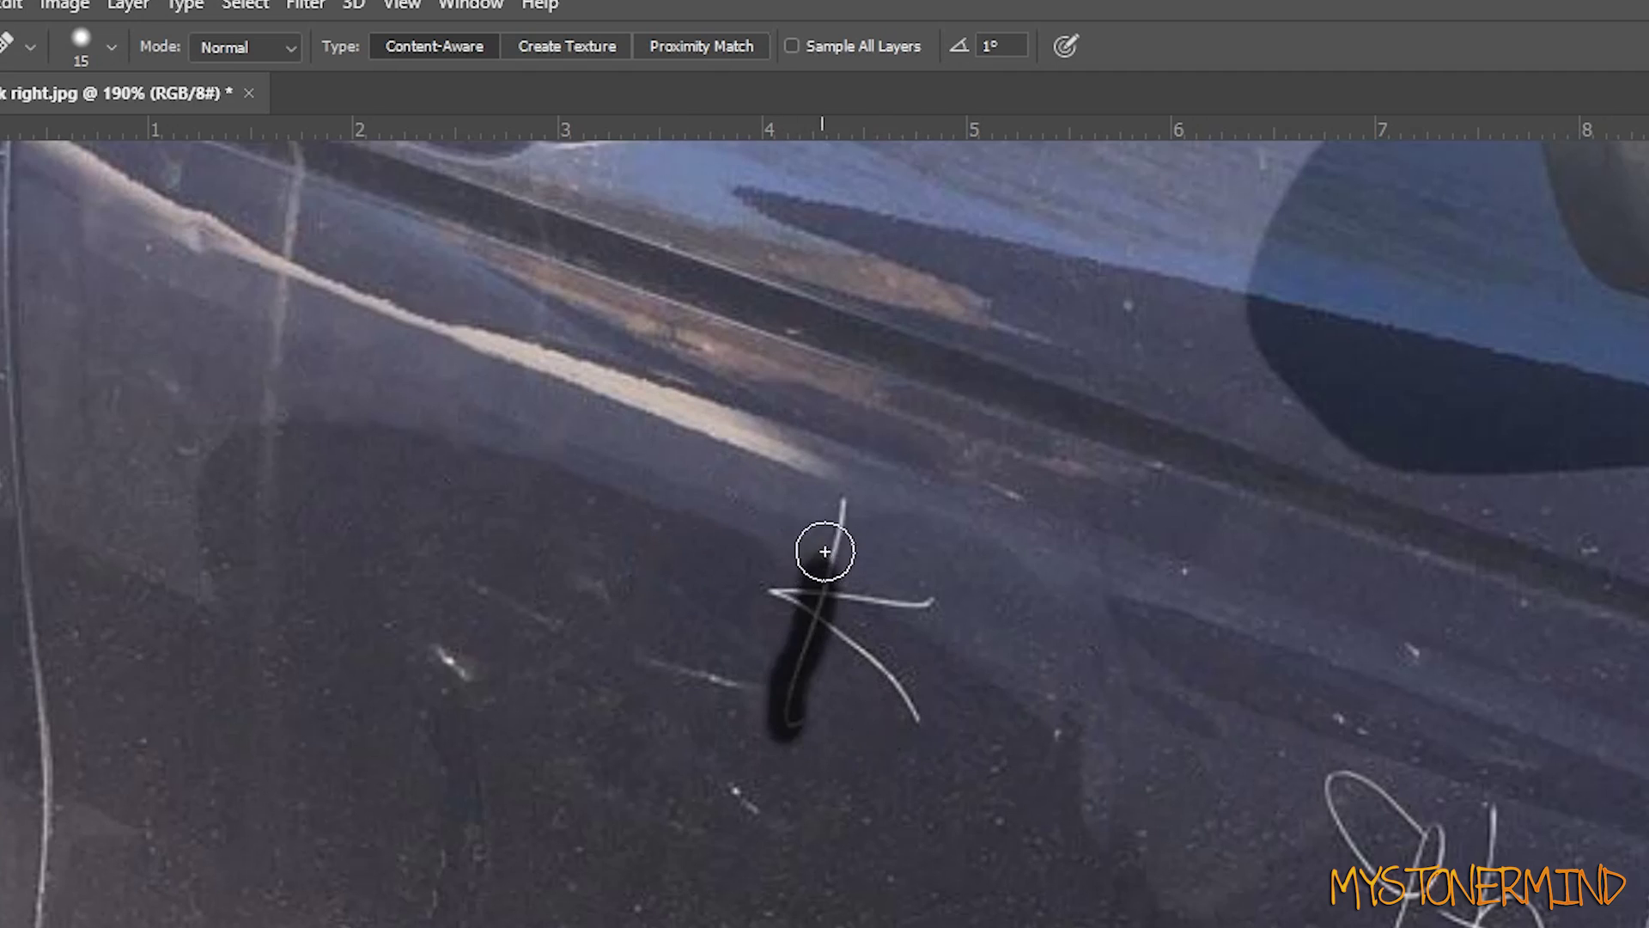
{"action": "mouse_move", "coordinate": [824, 552]}
{"action": "left_mouse_down"}
{"action": "mouse_move", "coordinate": [809, 593]}
{"action": "mouse_move", "coordinate": [900, 600]}
{"action": "mouse_move", "coordinate": [819, 600]}
{"action": "mouse_move", "coordinate": [925, 730]}
{"action": "left_mouse_up"}
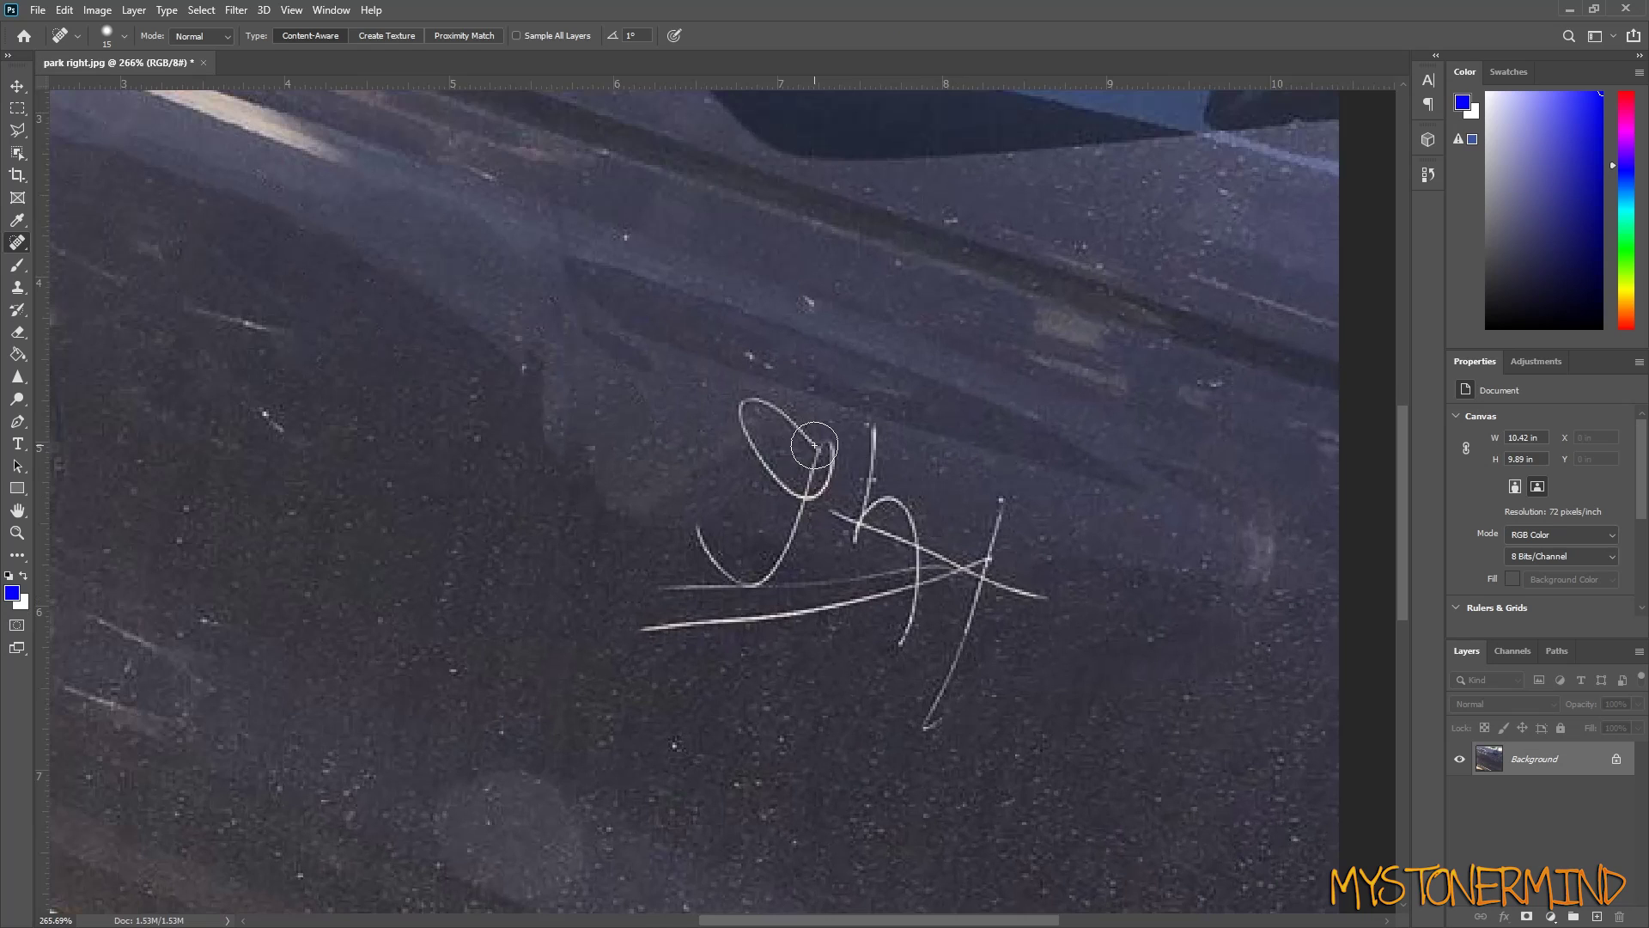
- Heal away the scratched letters "ght" and the remaining underline strokes beneath them
{"action": "mouse_move", "coordinate": [816, 447]}
{"action": "left_mouse_down"}
{"action": "mouse_move", "coordinate": [765, 402]}
{"action": "mouse_move", "coordinate": [785, 484]}
{"action": "mouse_move", "coordinate": [839, 446]}
{"action": "mouse_move", "coordinate": [758, 581]}
{"action": "mouse_move", "coordinate": [699, 534]}
{"action": "left_mouse_up"}
{"action": "mouse_move", "coordinate": [649, 585]}
{"action": "left_mouse_down"}
{"action": "mouse_move", "coordinate": [802, 584]}
{"action": "mouse_move", "coordinate": [688, 601]}
{"action": "mouse_move", "coordinate": [644, 628]}
{"action": "left_mouse_up"}
{"action": "mouse_move", "coordinate": [923, 728]}
{"action": "left_mouse_down"}
{"action": "mouse_move", "coordinate": [995, 527]}
{"action": "mouse_move", "coordinate": [990, 589]}
{"action": "mouse_move", "coordinate": [1039, 601]}
{"action": "left_mouse_up"}
{"action": "mouse_move", "coordinate": [899, 644]}
{"action": "left_mouse_down"}
{"action": "mouse_move", "coordinate": [907, 567]}
{"action": "mouse_move", "coordinate": [919, 584]}
{"action": "left_mouse_up"}
{"action": "mouse_move", "coordinate": [873, 432]}
{"action": "left_mouse_down"}
{"action": "mouse_move", "coordinate": [857, 550]}
{"action": "mouse_move", "coordinate": [903, 545]}
{"action": "mouse_move", "coordinate": [947, 583]}
{"action": "mouse_move", "coordinate": [906, 509]}
{"action": "left_mouse_up"}
{"action": "key", "text": "ctrl+0"}
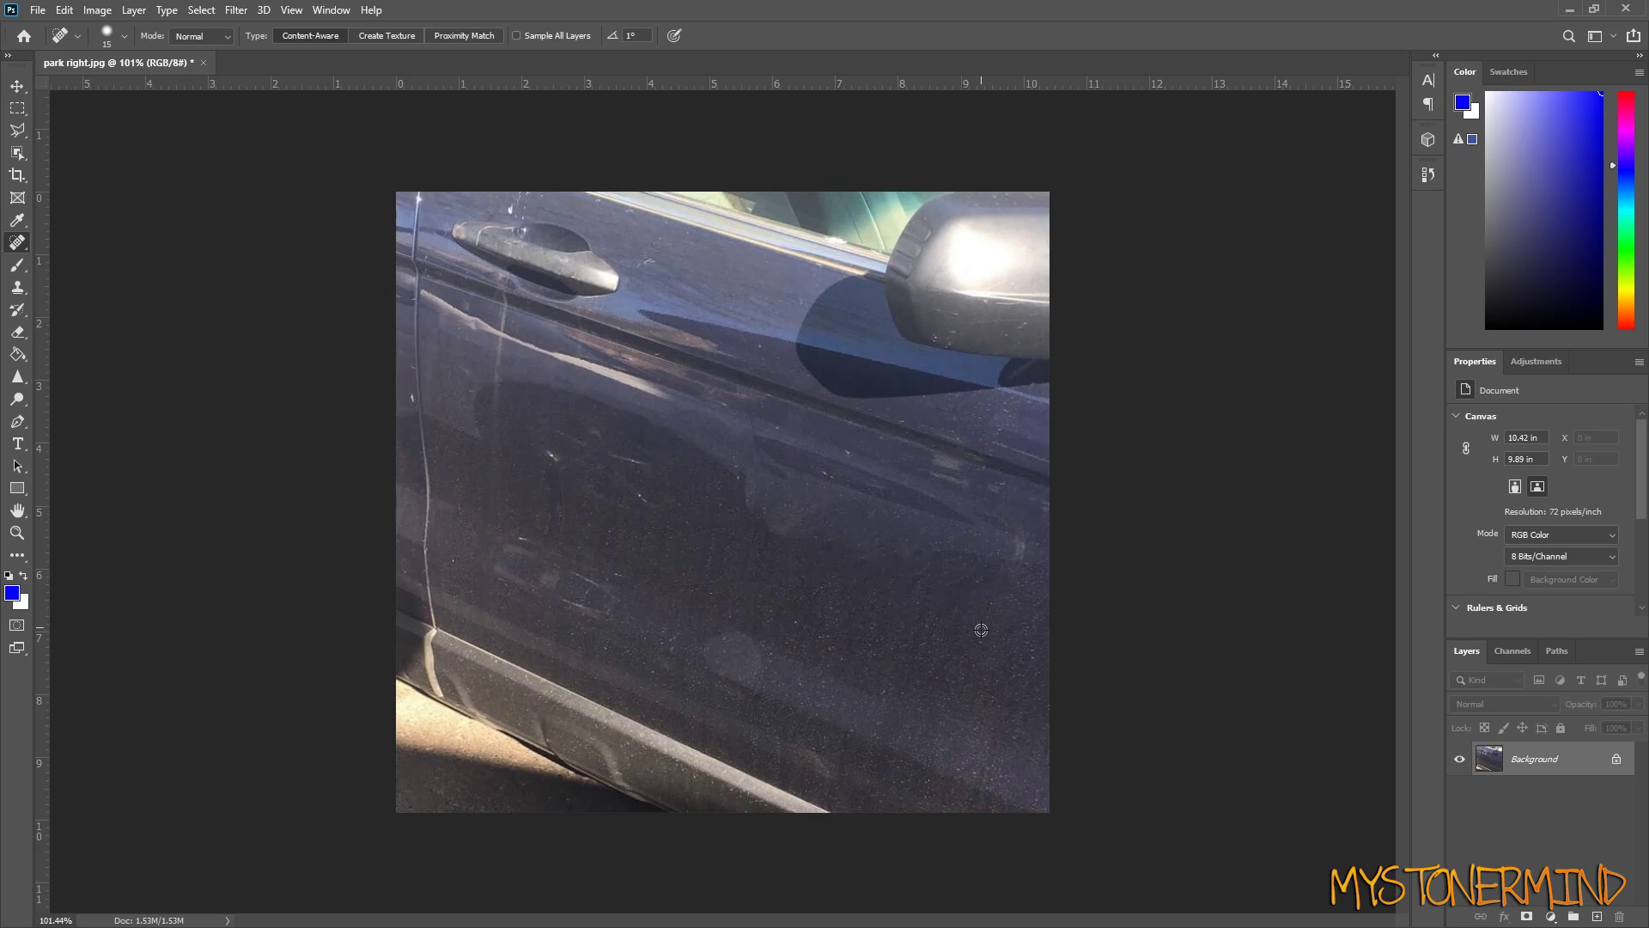
- Outline the uneven edge between light and dark paint in the middle of the door with the Polygonal Lasso
{"action": "scroll", "coordinate": [870, 613], "scroll_direction": "up", "scroll_amount": 3}
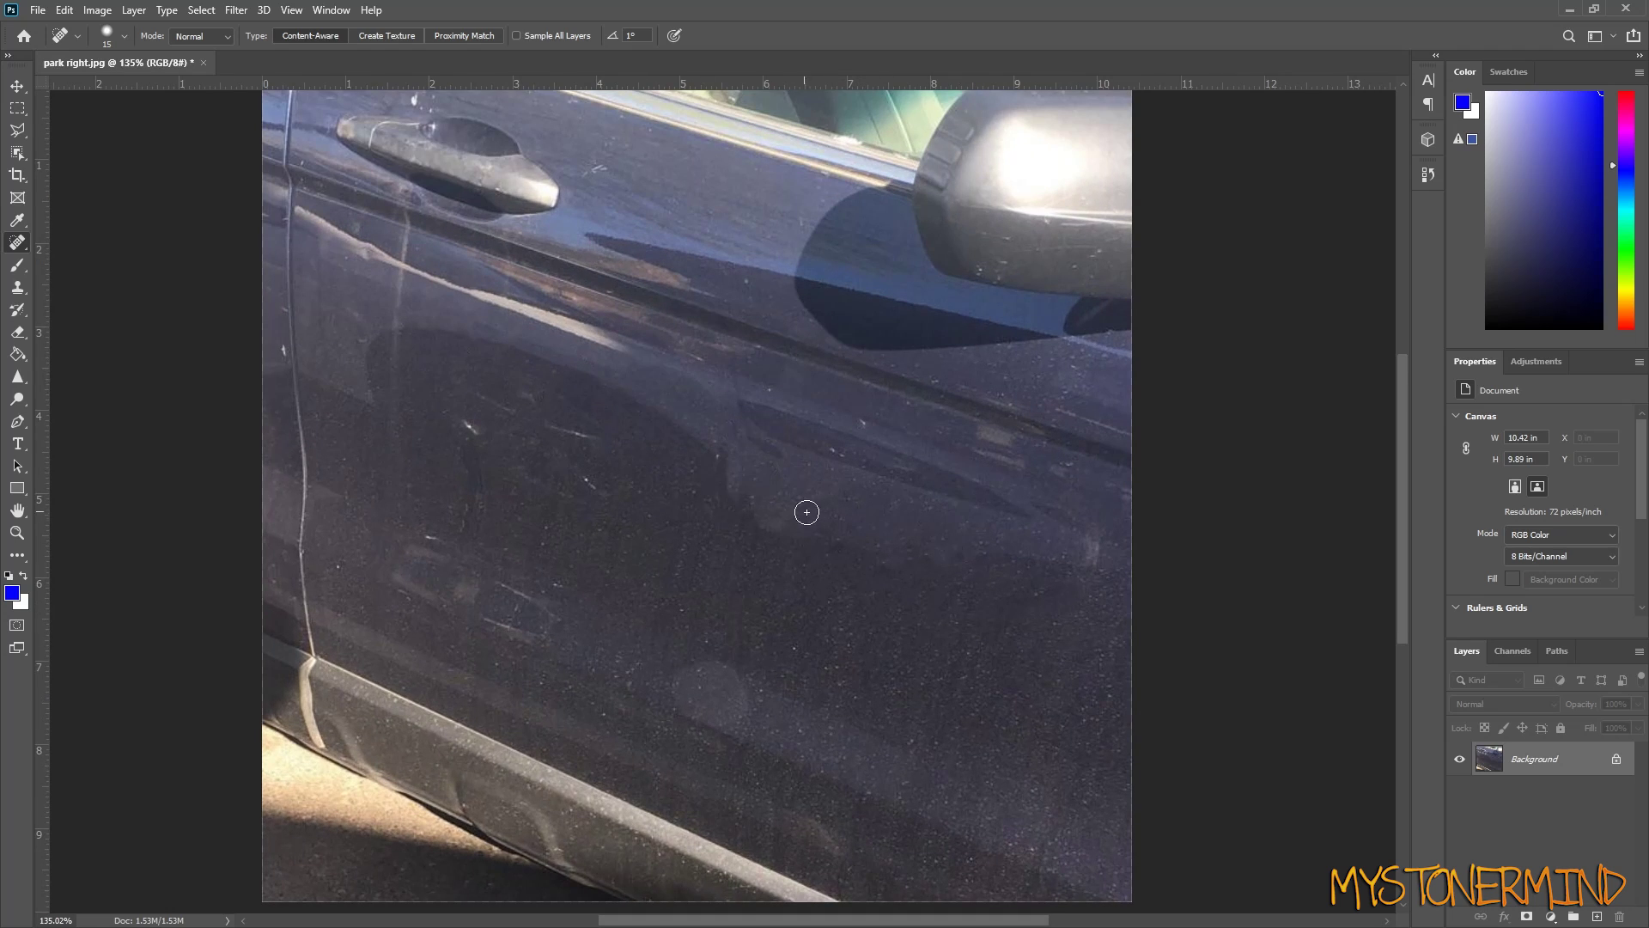
{"action": "scroll", "coordinate": [876, 452], "scroll_direction": "down", "scroll_amount": 2}
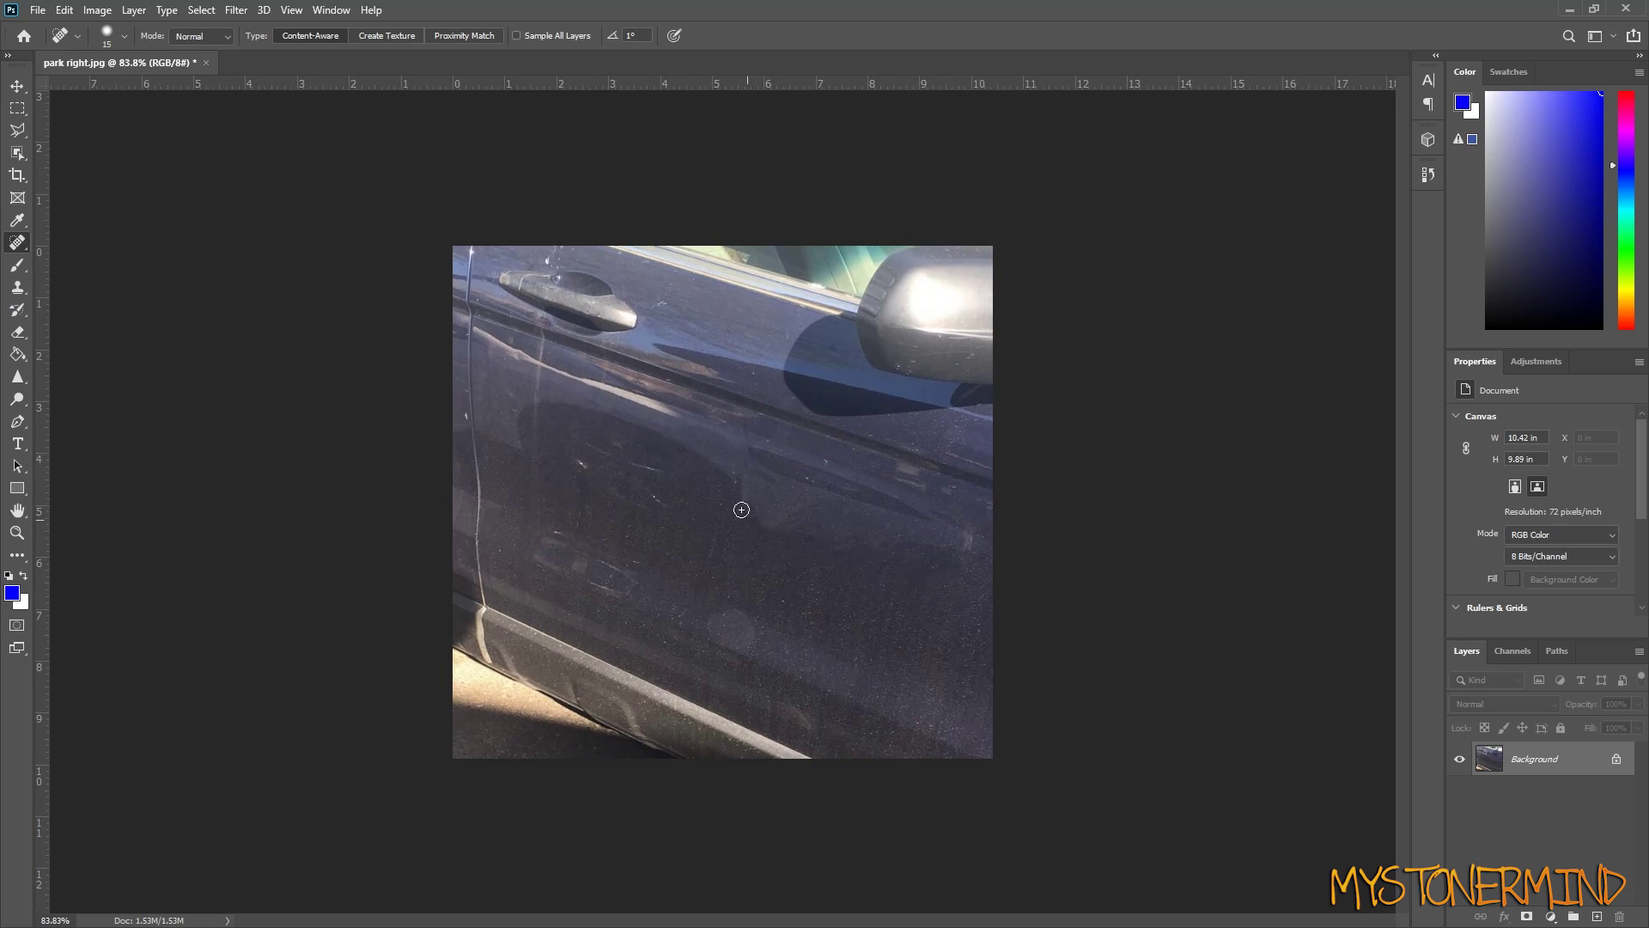
{"action": "scroll", "coordinate": [776, 519], "scroll_direction": "up", "scroll_amount": 4}
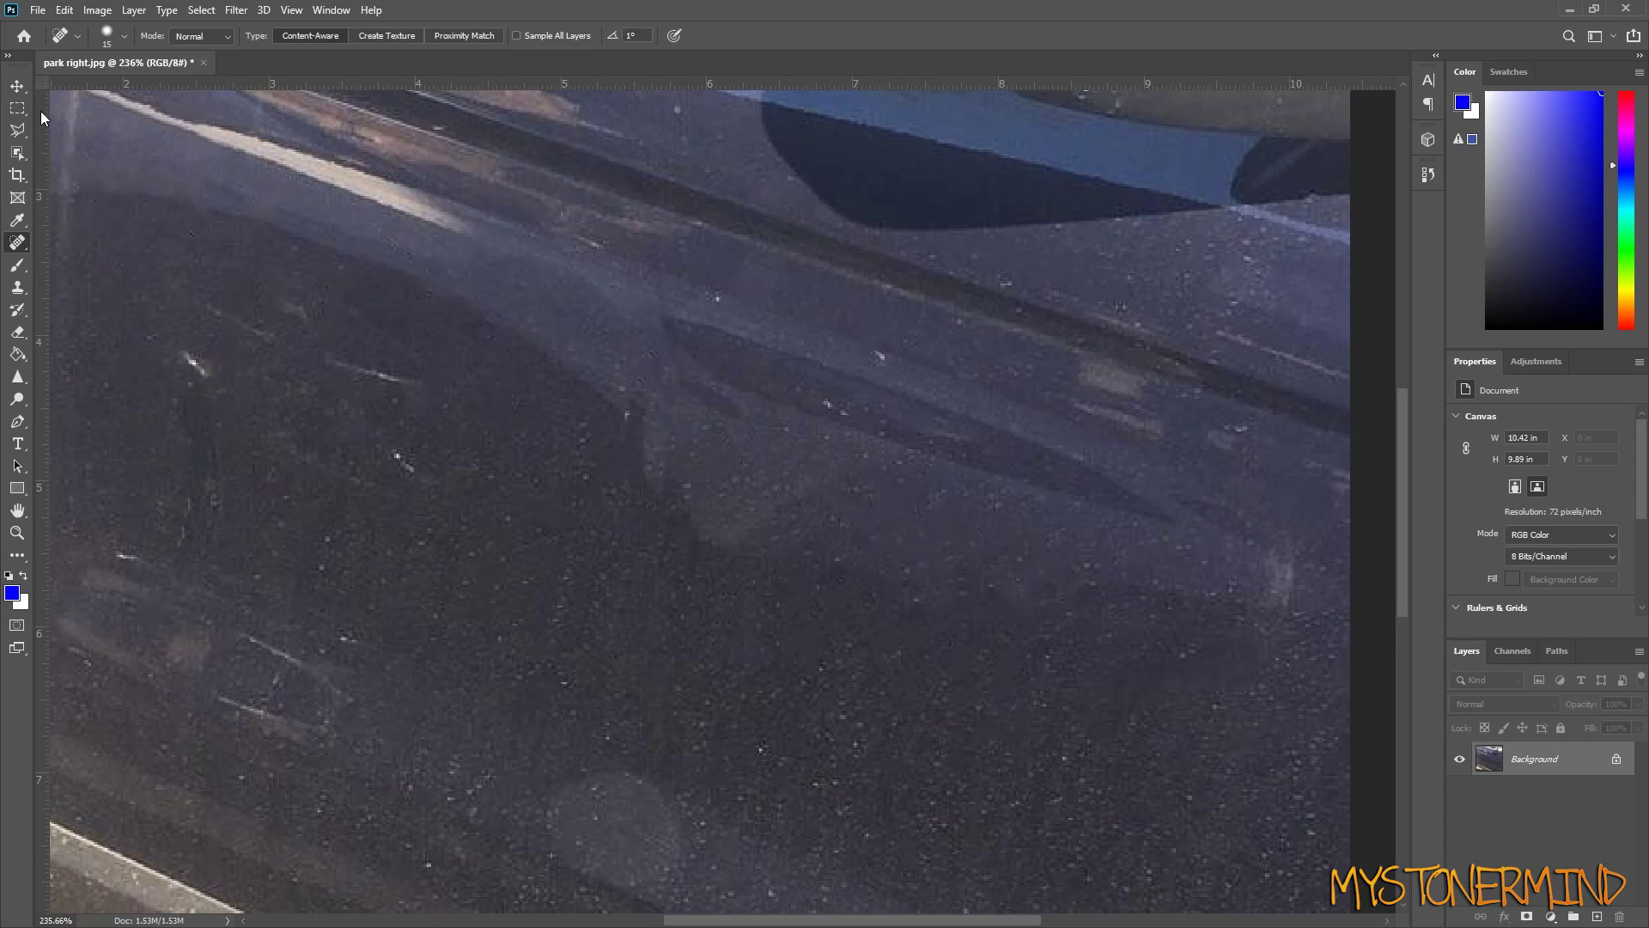
{"action": "key", "text": "v"}
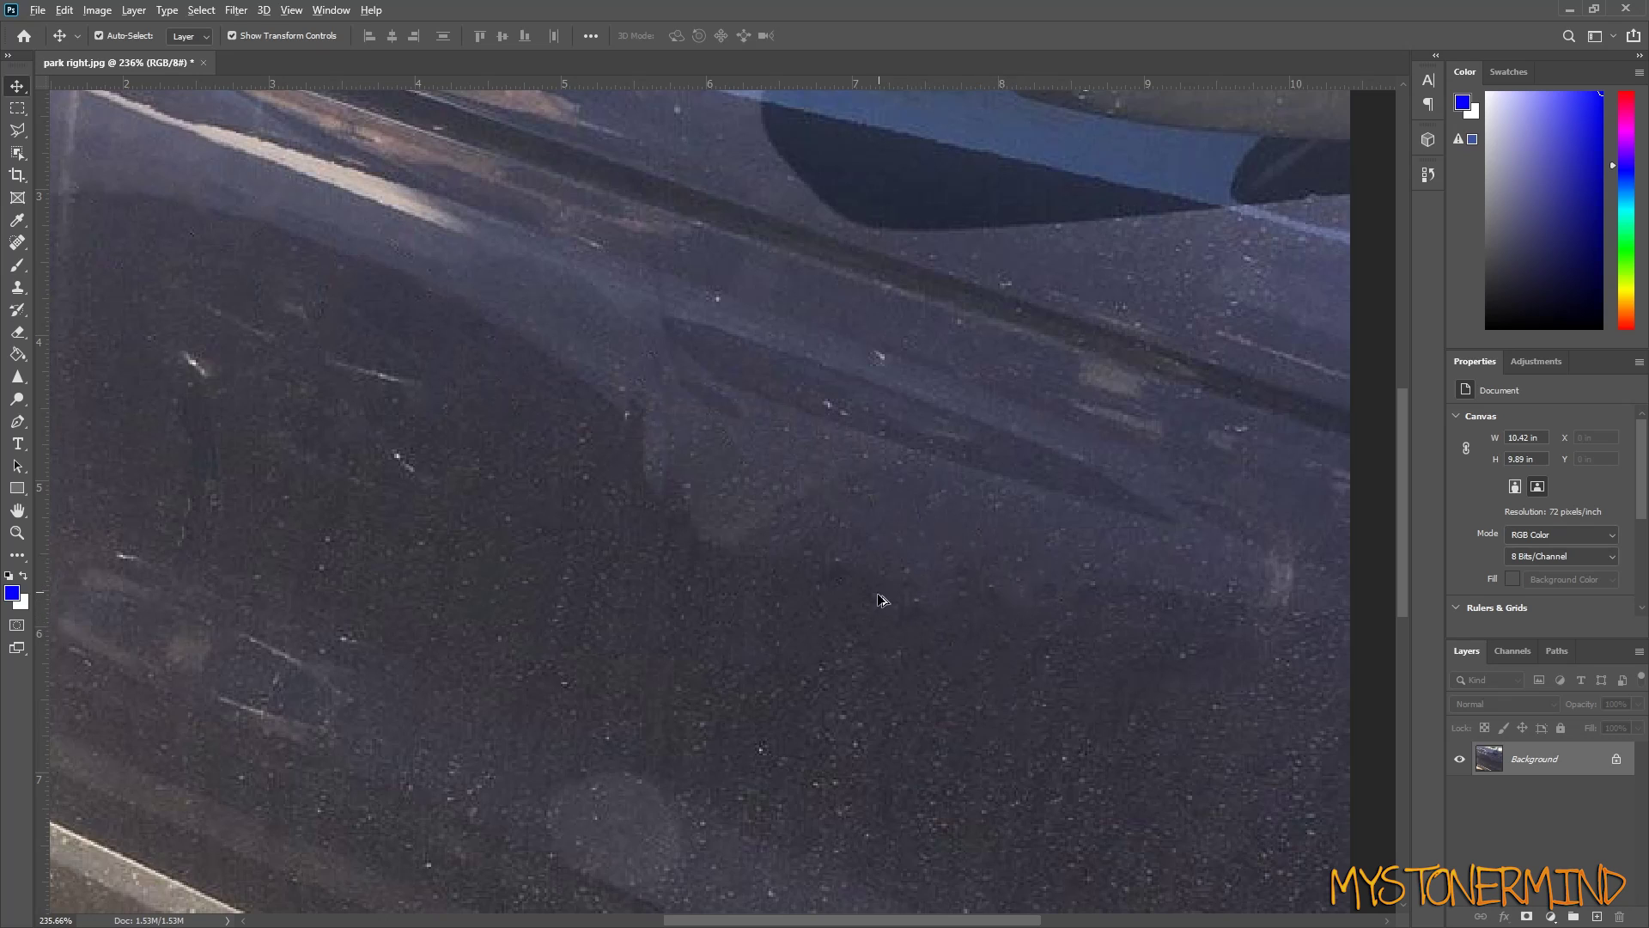
{"action": "scroll", "coordinate": [889, 550], "scroll_direction": "down", "scroll_amount": 2}
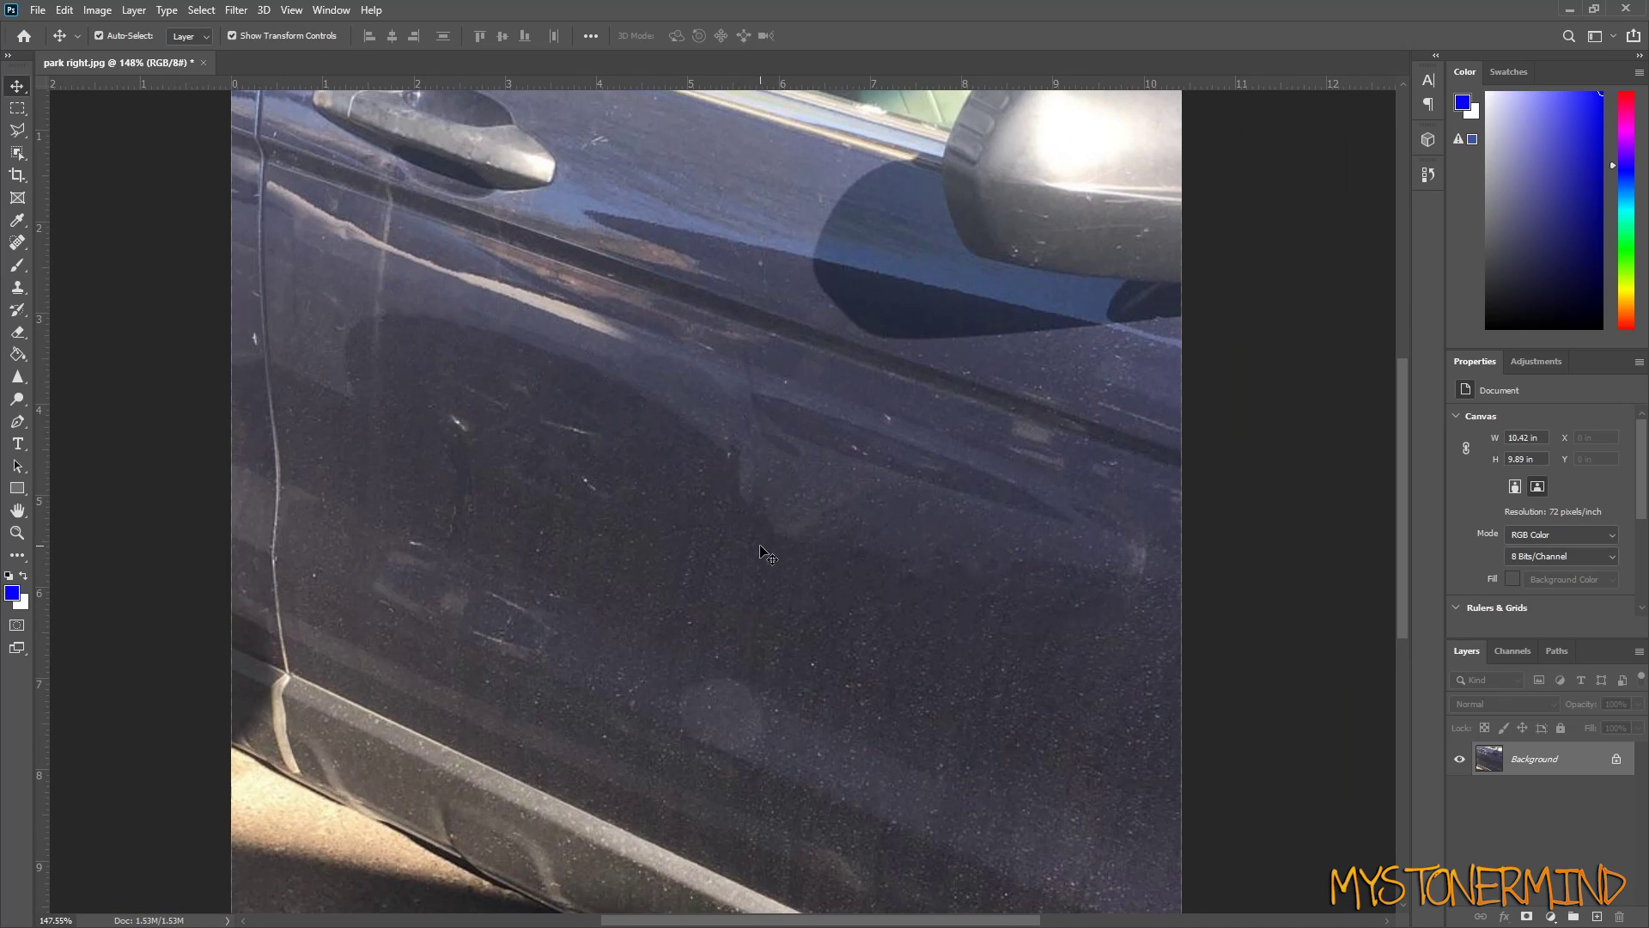
{"action": "key", "text": "l"}
{"action": "scroll", "coordinate": [760, 550], "scroll_direction": "up", "scroll_amount": 2}
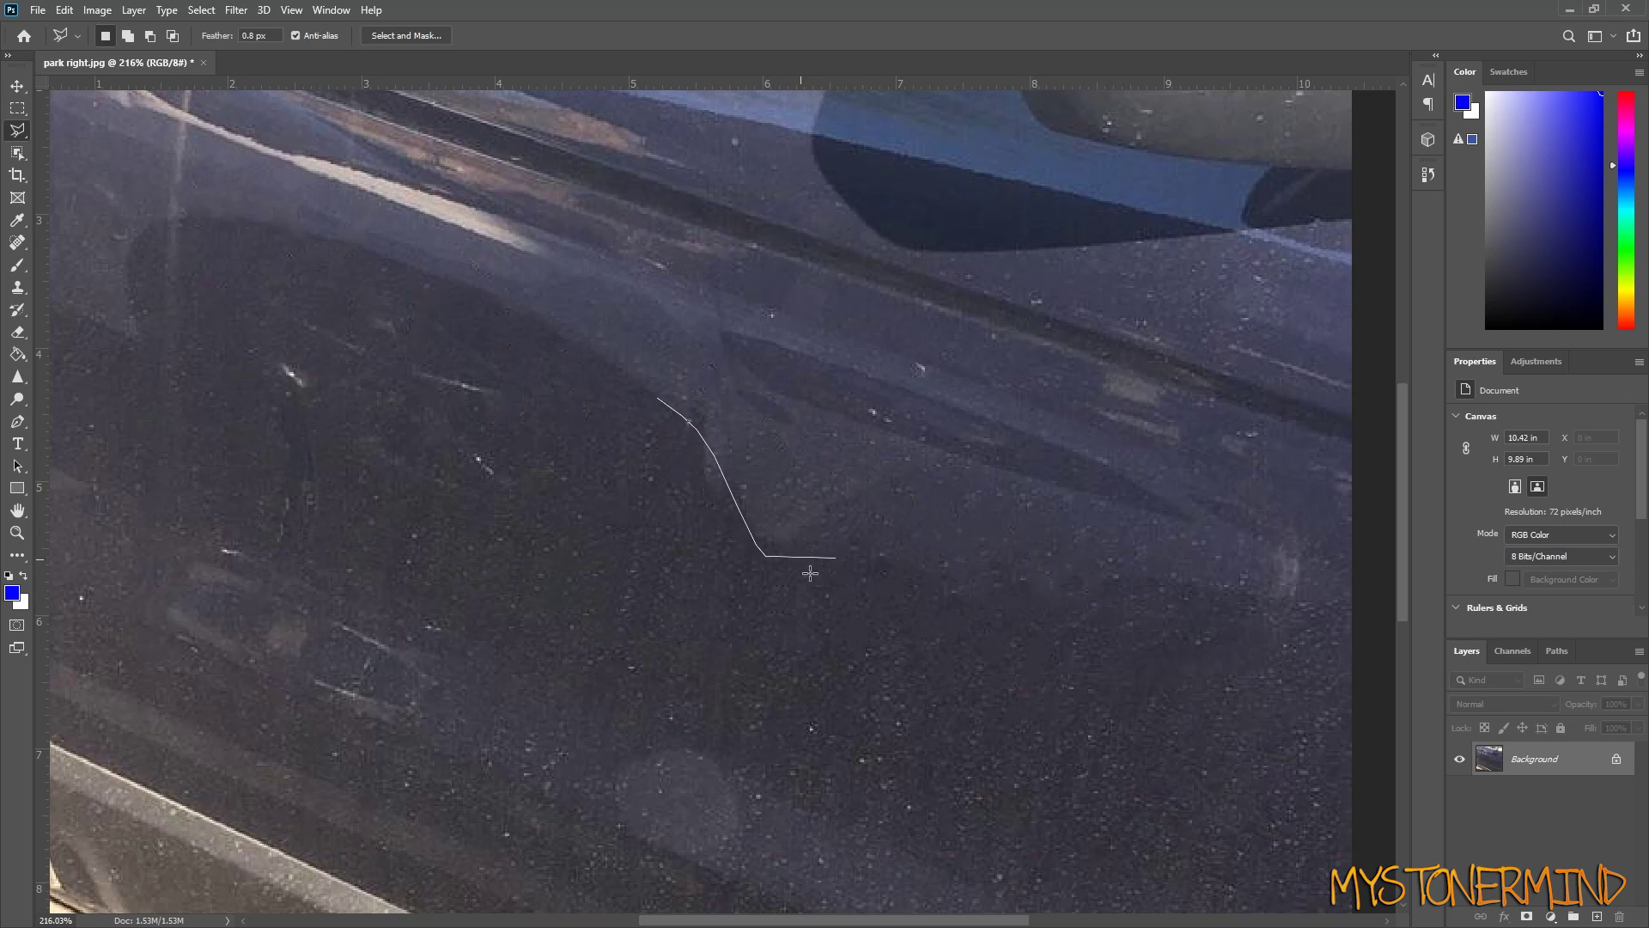
{"action": "left_click", "coordinate": [644, 362]}
- Add a new layer and clone matching paint inside lasso selections to smooth the reflection edge on the door
{"action": "key", "text": "ctrl+shift+alt+n"}
{"action": "key", "text": "s"}
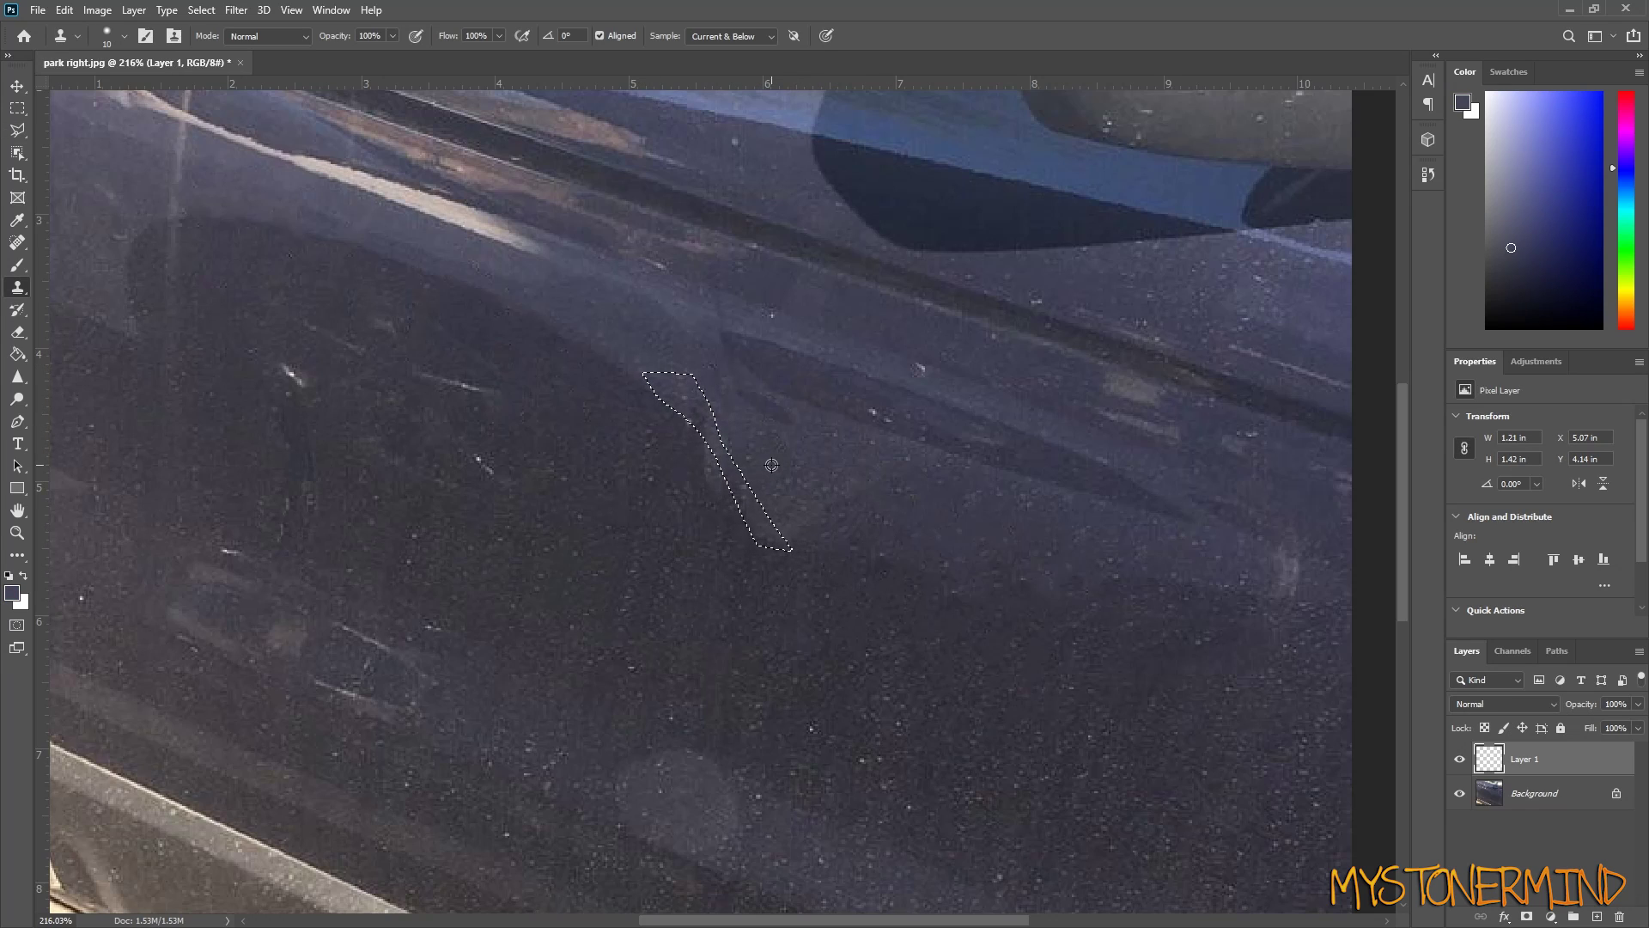
{"action": "left_click_drag", "start_coordinate": [761, 543], "coordinate": [731, 490]}
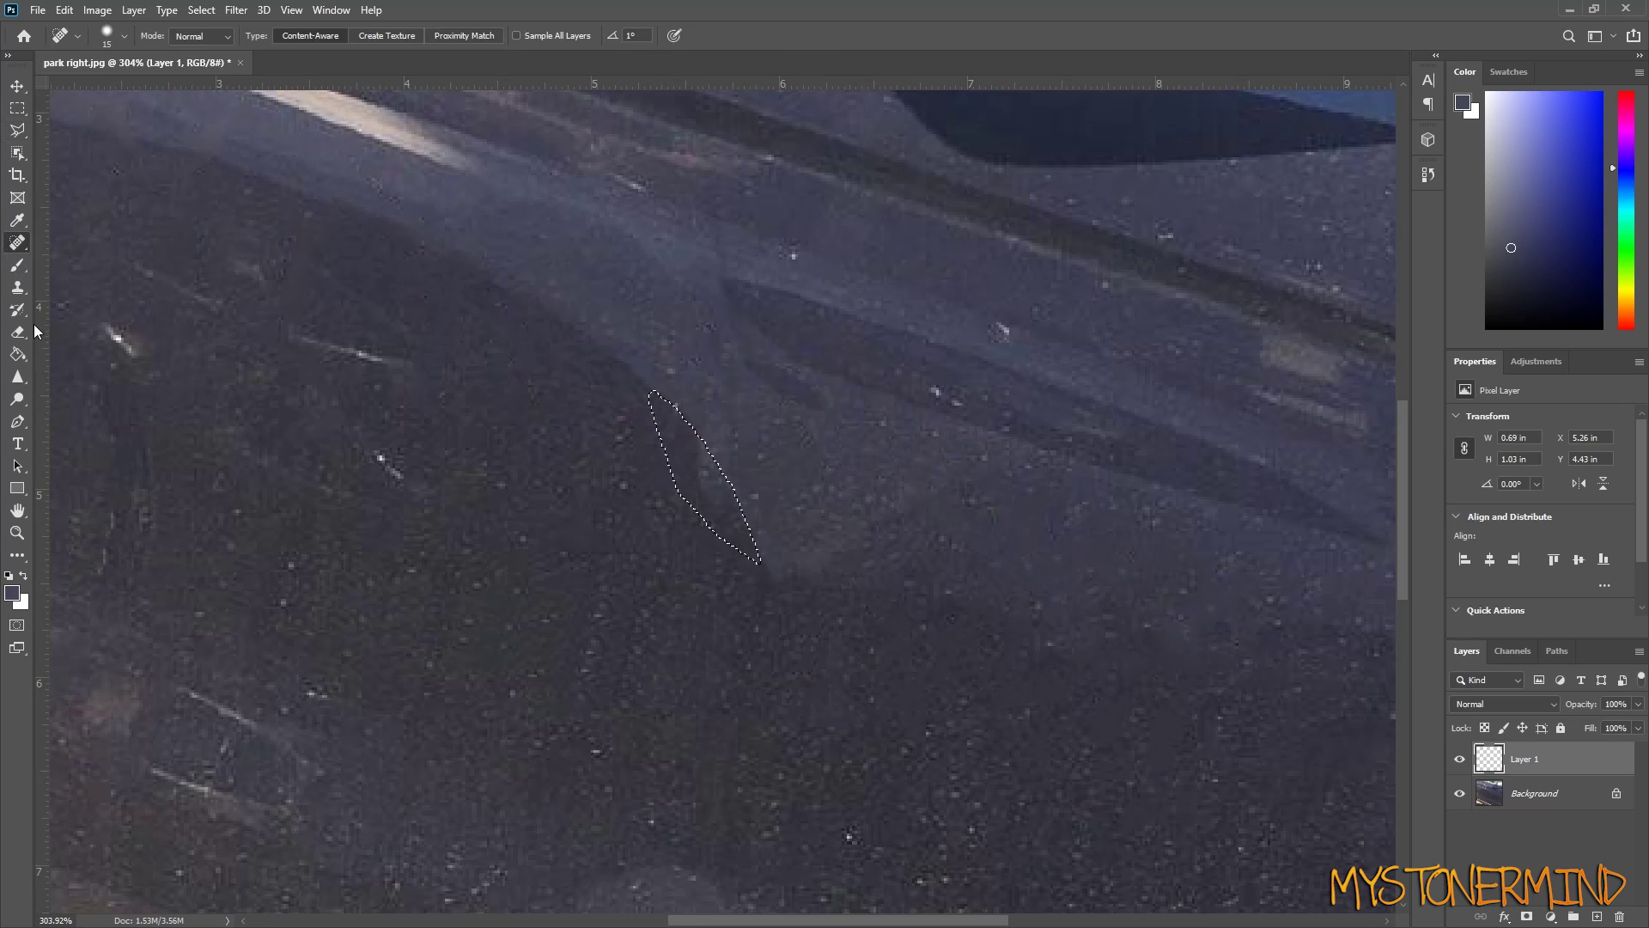
{"action": "left_click", "coordinate": [17, 287]}
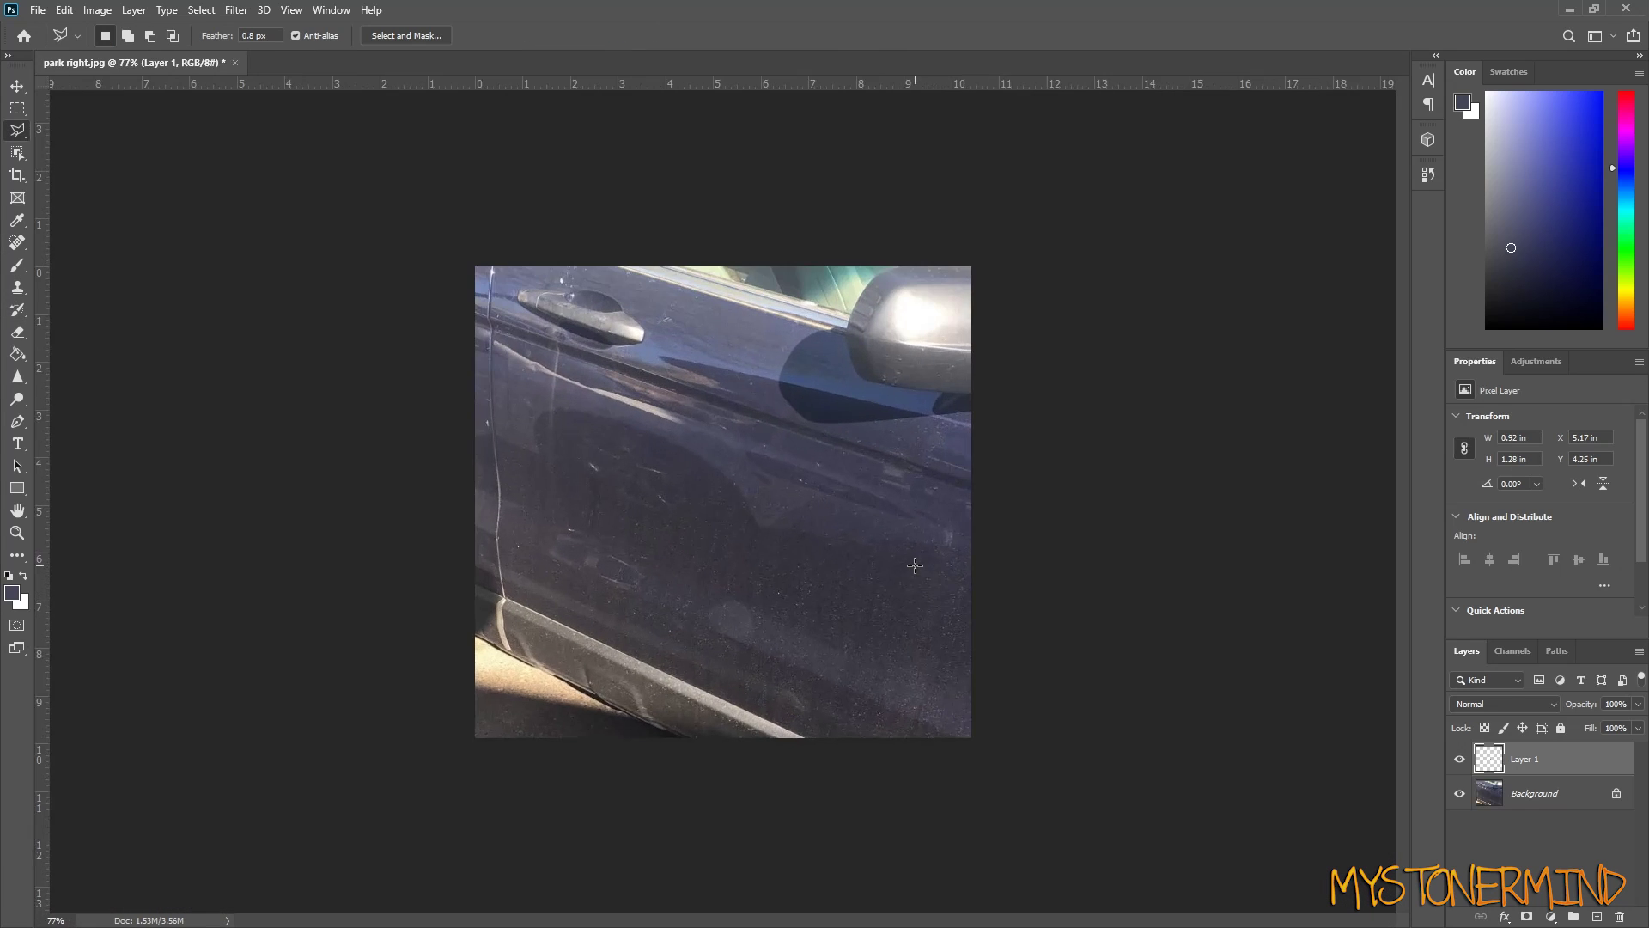
{"action": "scroll", "coordinate": [959, 552], "scroll_direction": "up", "scroll_amount": 4}
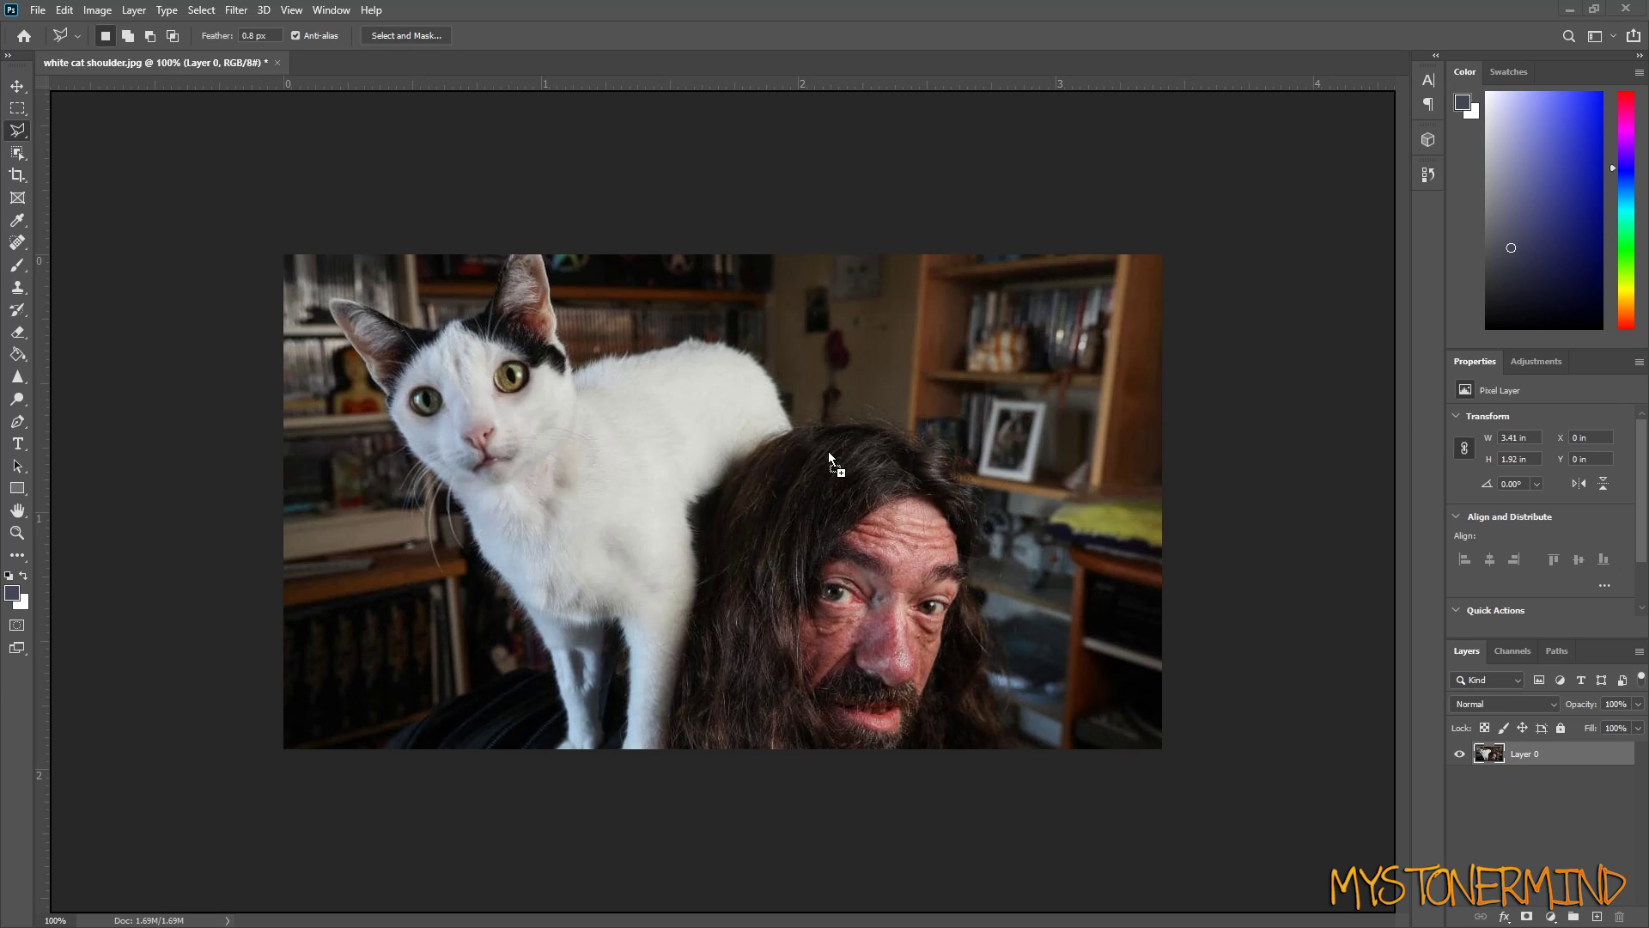
- Trace the eagle's white head with the Magnetic Lasso and copy the selection onto its own layer
{"action": "right_click", "coordinate": [17, 130]}
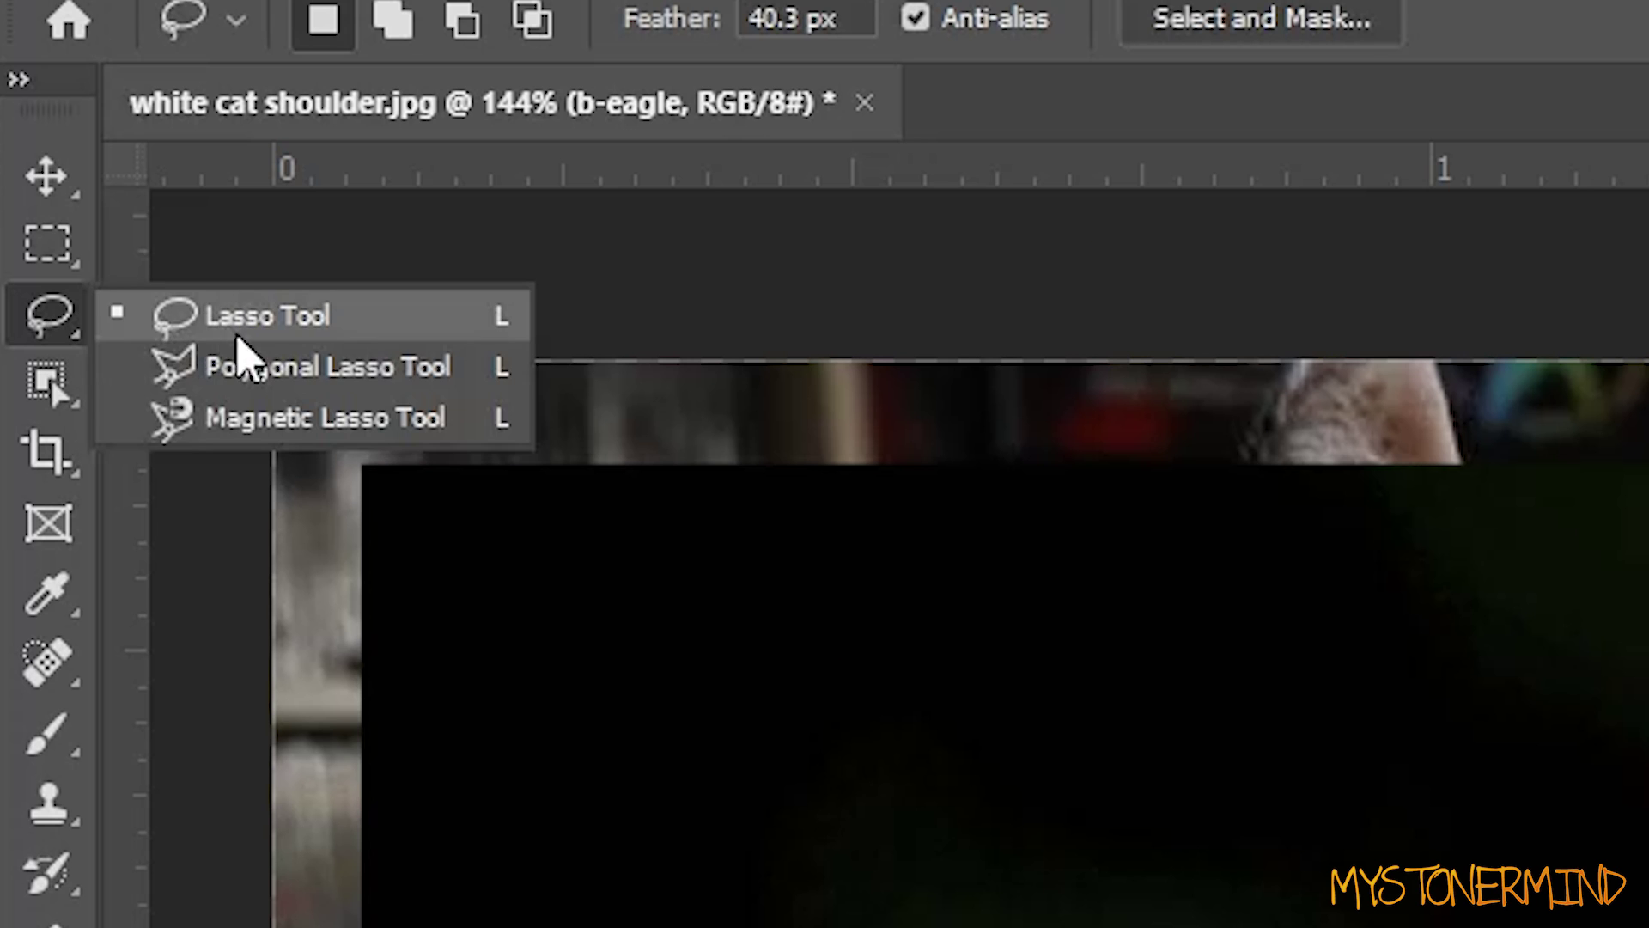
{"action": "left_click", "coordinate": [259, 421]}
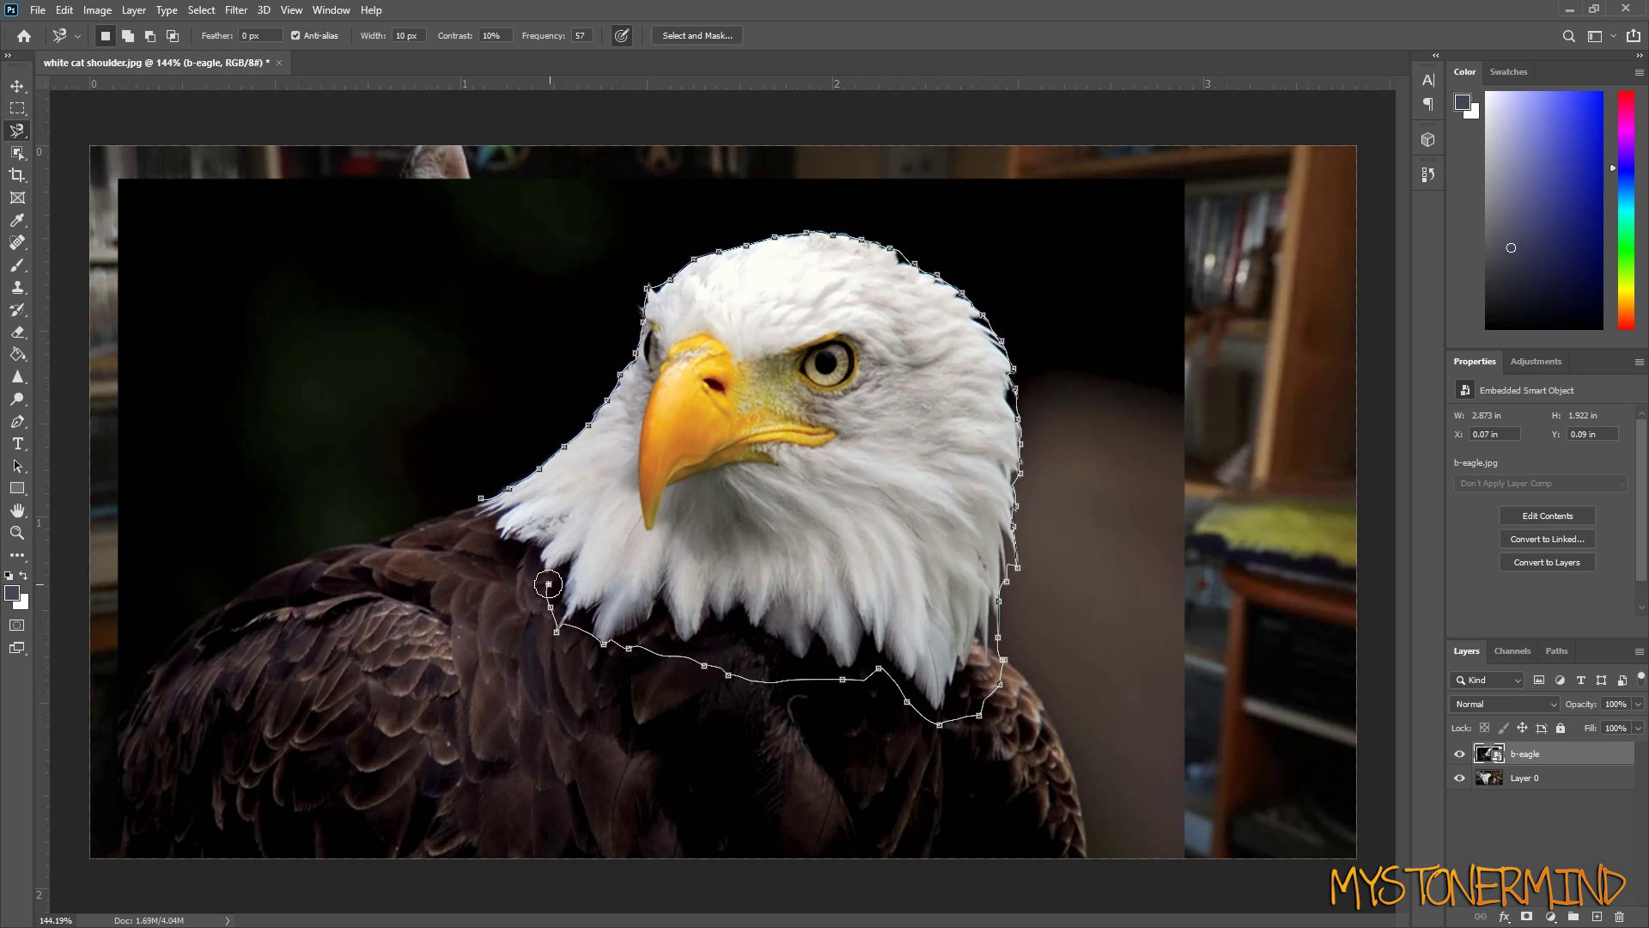
{"action": "left_click", "coordinate": [483, 499]}
{"action": "key", "text": "shift+l"}
{"action": "right_click", "coordinate": [730, 411]}
{"action": "left_click", "coordinate": [783, 529]}
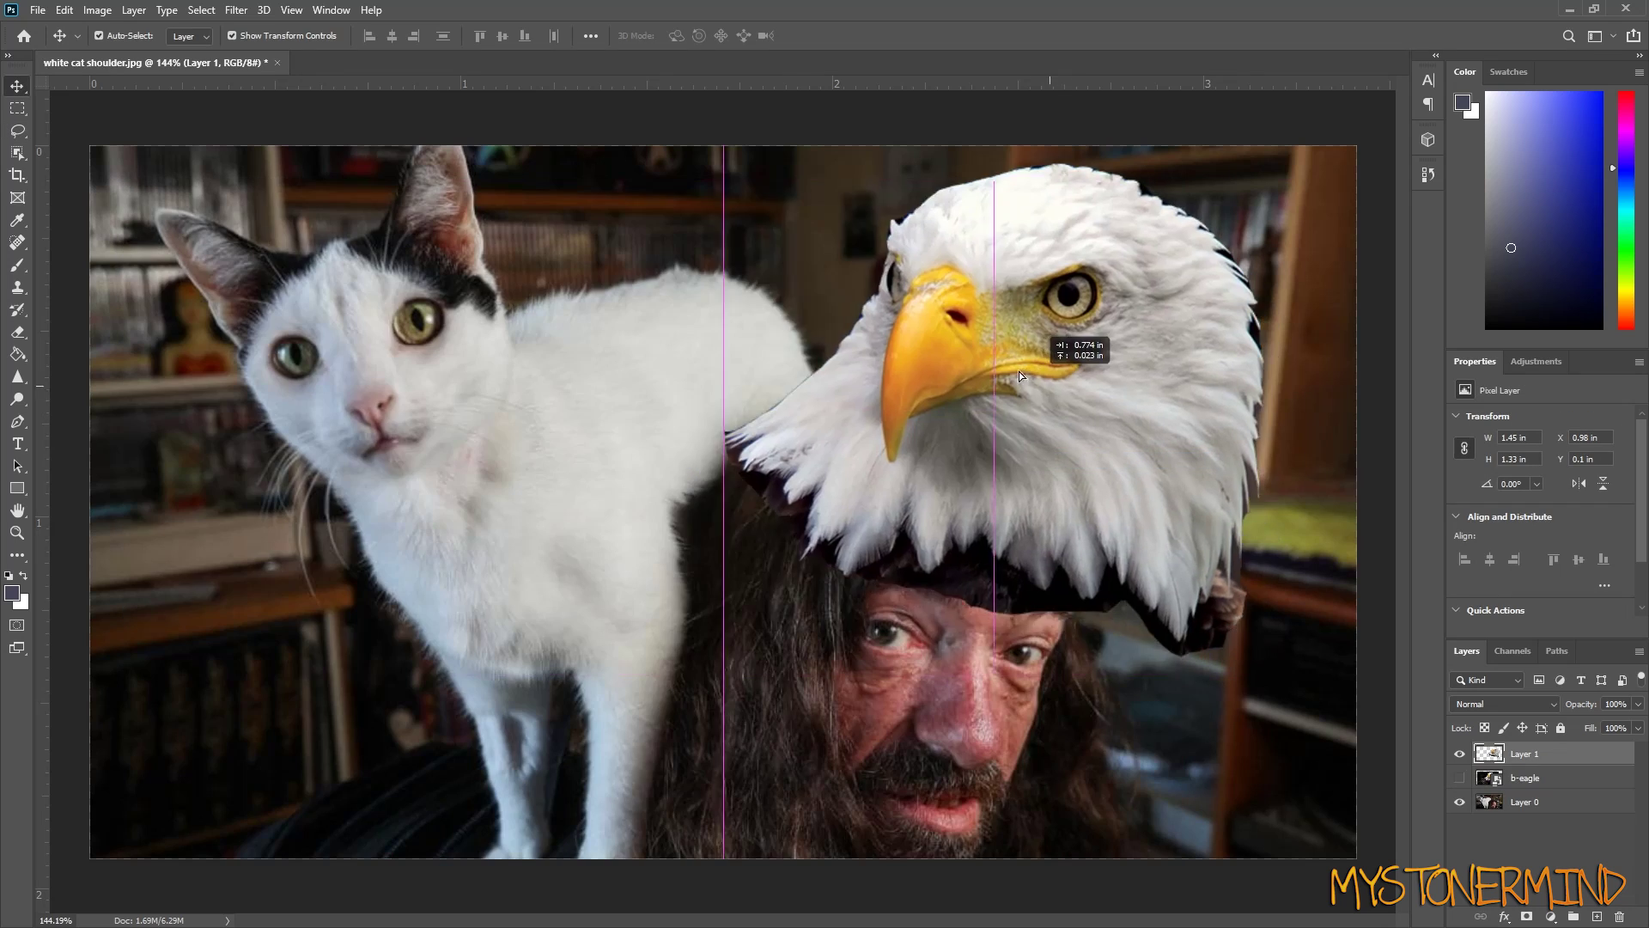
- Fit the copied eagle head over the cat's head, shrinking it to about 1.1 in wide and tilting it to match
{"action": "left_click_drag", "start_coordinate": [1019, 371], "coordinate": [823, 379]}
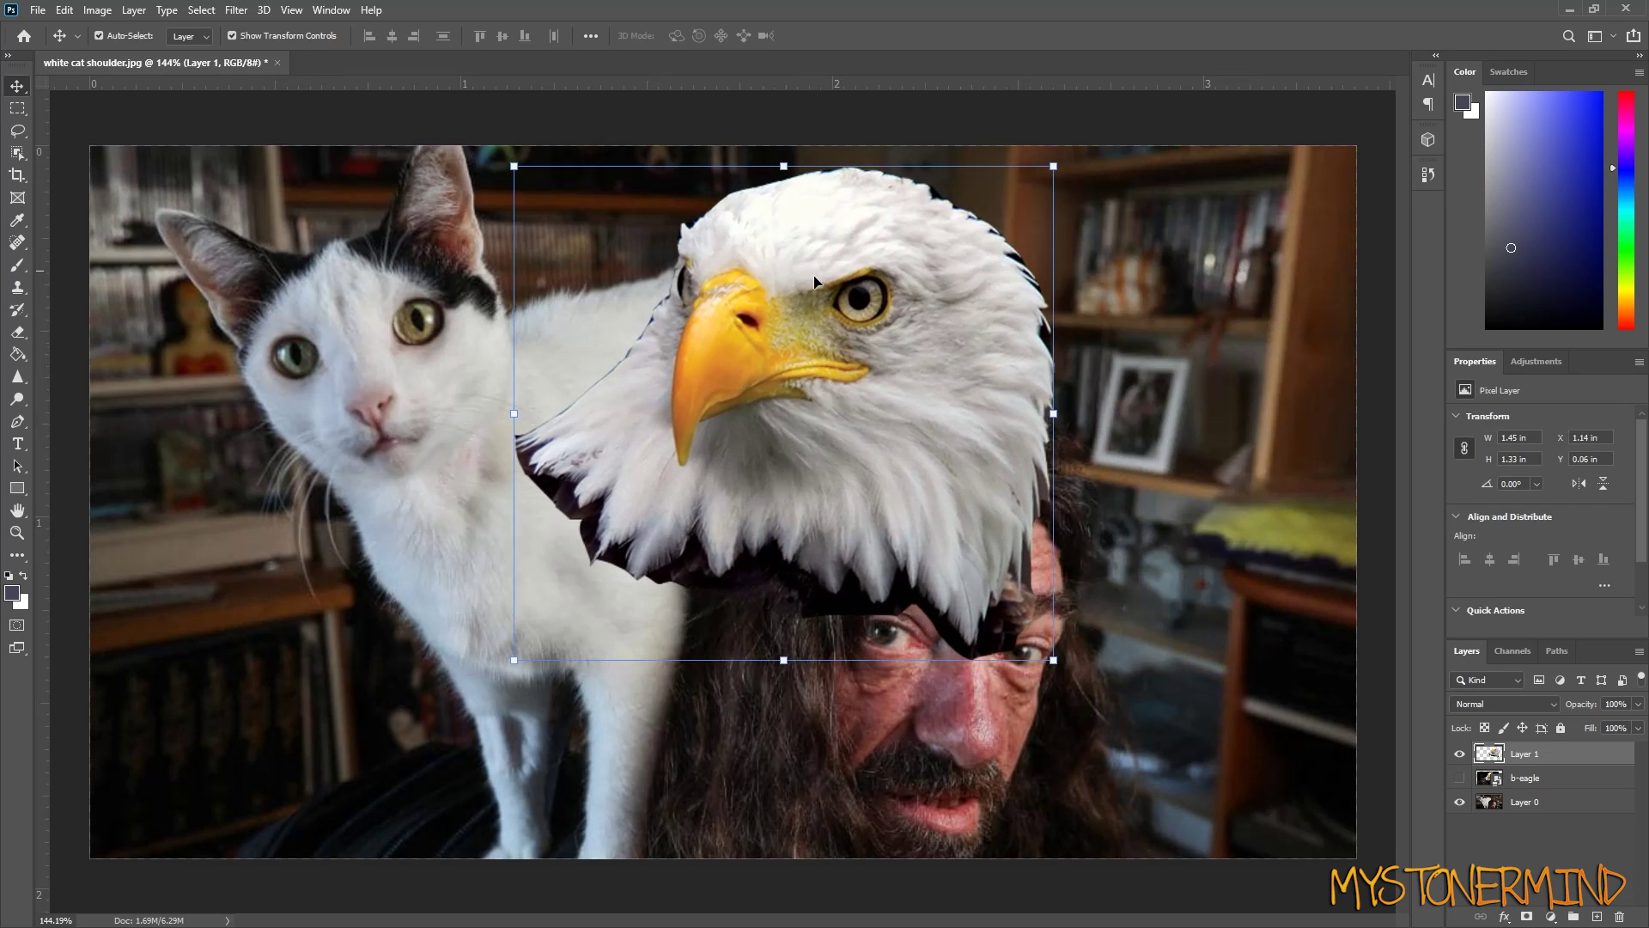
{"action": "left_click_drag", "start_coordinate": [814, 281], "coordinate": [383, 309]}
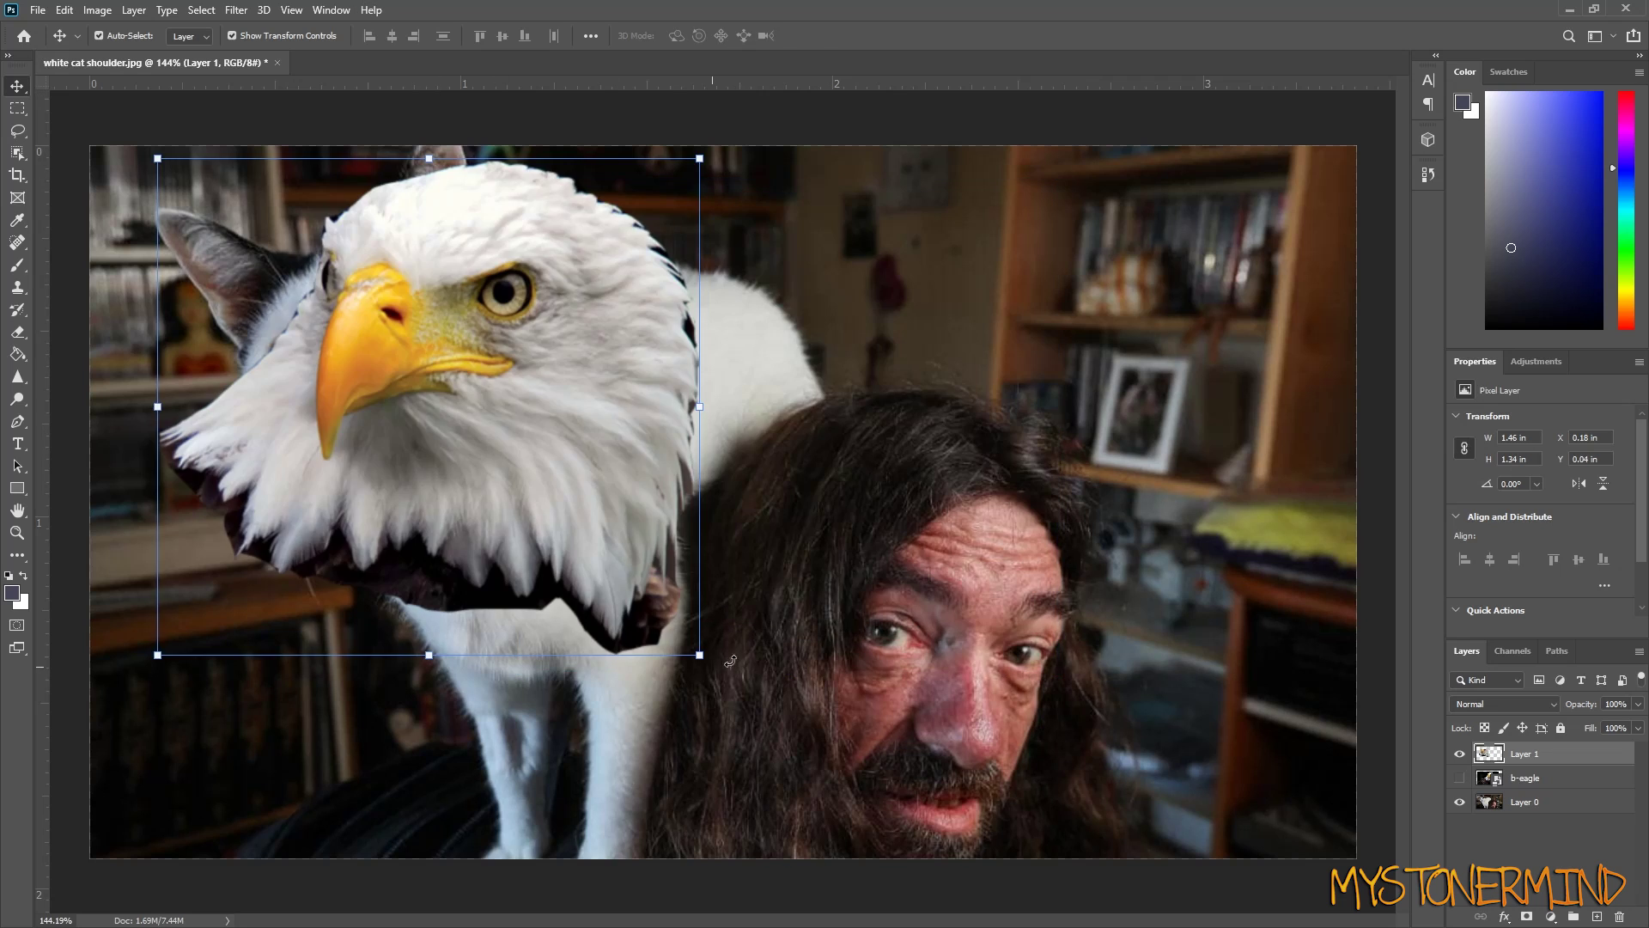
{"action": "left_click_drag", "start_coordinate": [723, 674], "coordinate": [541, 516]}
{"action": "left_click_drag", "start_coordinate": [459, 405], "coordinate": [494, 418]}
{"action": "left_click_drag", "start_coordinate": [712, 493], "coordinate": [729, 413]}
{"action": "key", "text": "Return"}
{"action": "left_click_drag", "start_coordinate": [488, 419], "coordinate": [494, 361]}
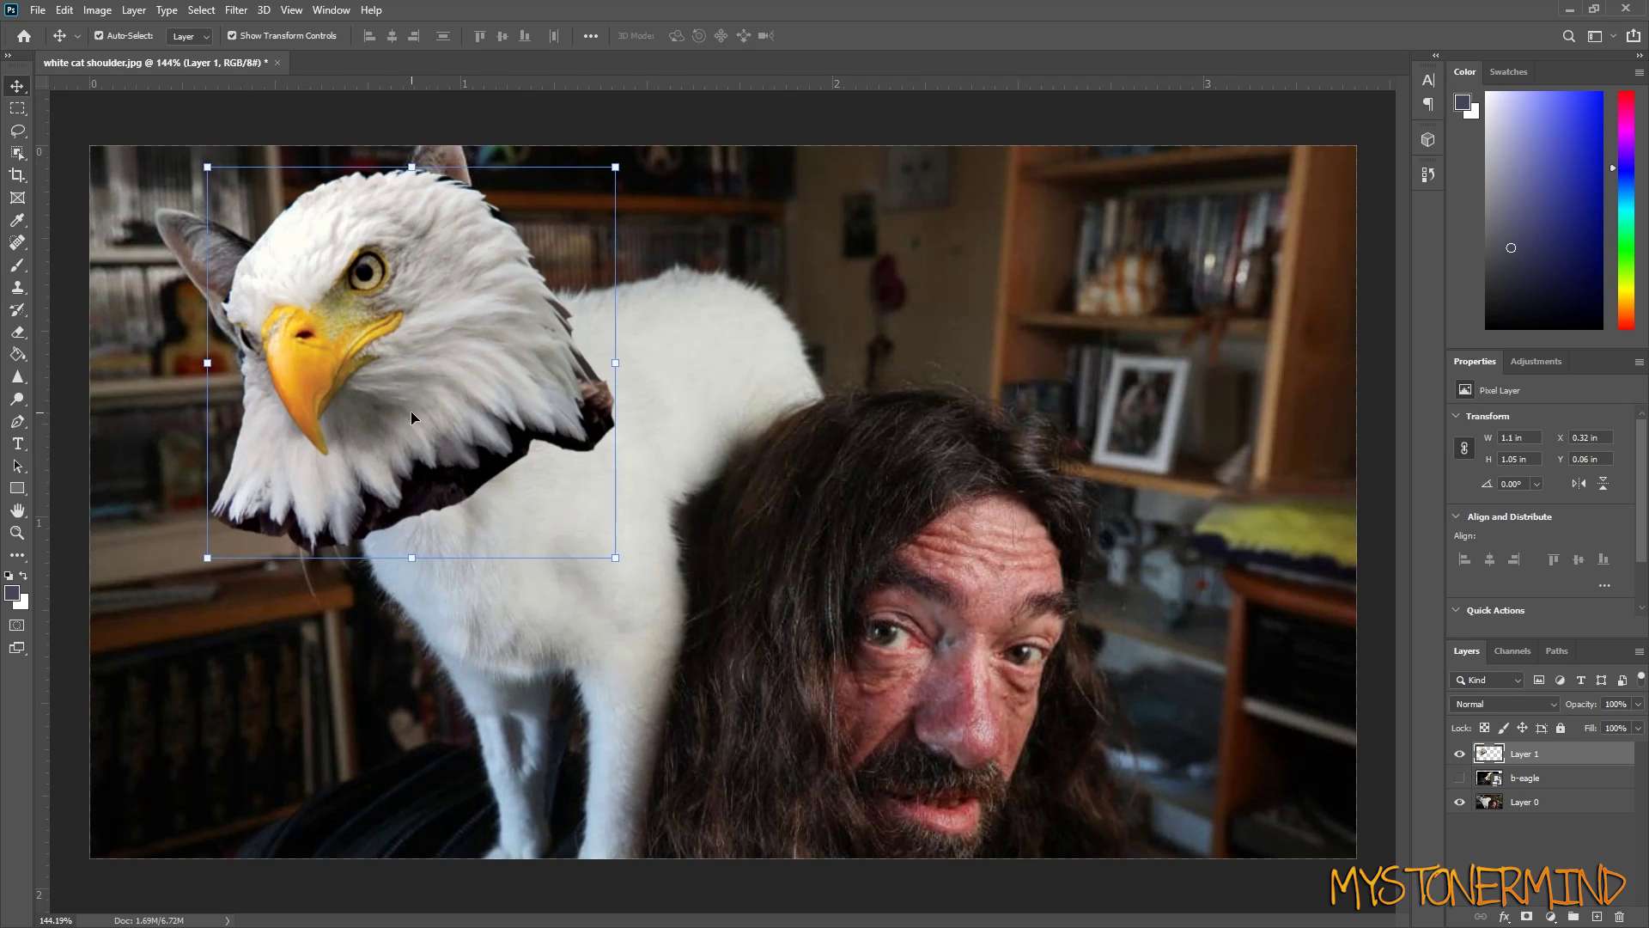
{"action": "mouse_move", "coordinate": [437, 416]}
{"action": "left_mouse_down"}
{"action": "mouse_move", "coordinate": [634, 615]}
{"action": "mouse_move", "coordinate": [388, 466]}
{"action": "mouse_move", "coordinate": [592, 568]}
{"action": "mouse_move", "coordinate": [471, 452]}
{"action": "mouse_move", "coordinate": [554, 369]}
{"action": "mouse_move", "coordinate": [494, 361]}
{"action": "mouse_move", "coordinate": [493, 337]}
{"action": "mouse_move", "coordinate": [438, 335]}
{"action": "mouse_move", "coordinate": [501, 343]}
{"action": "left_mouse_up"}
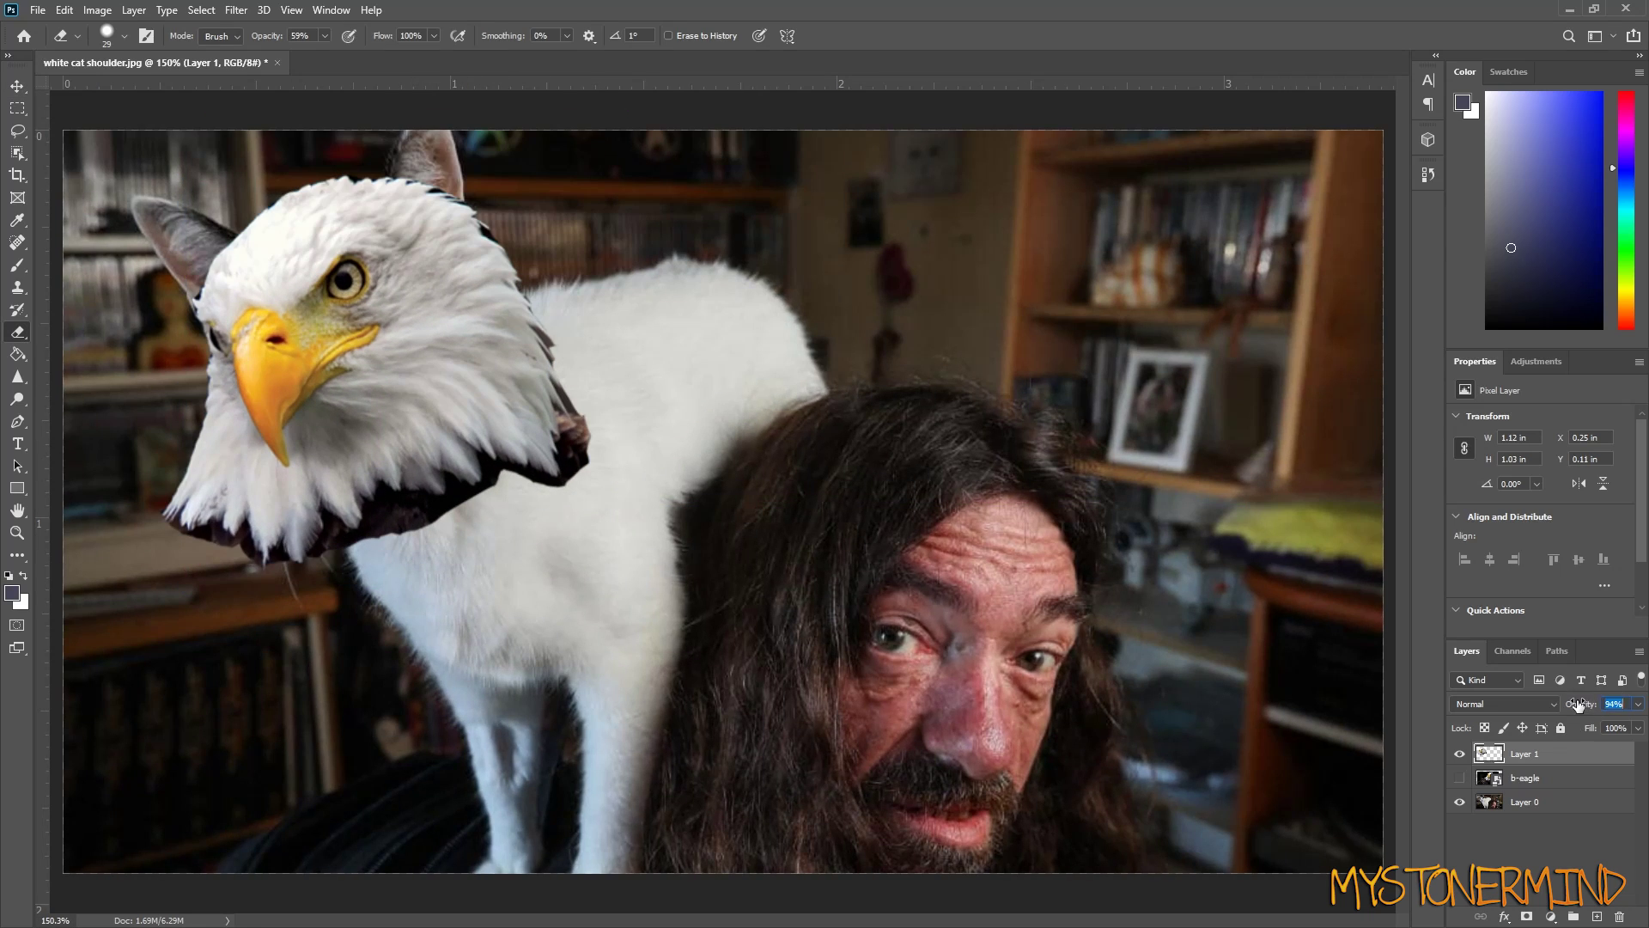
- Erase the dark feathers under the eagle's head on Layer 1 to blend it into the cat's white neck
{"action": "mouse_move", "coordinate": [1580, 705]}
{"action": "left_mouse_down"}
{"action": "mouse_move", "coordinate": [1557, 705]}
{"action": "mouse_move", "coordinate": [1581, 704]}
{"action": "left_mouse_up"}
{"action": "mouse_move", "coordinate": [214, 523]}
{"action": "left_mouse_down"}
{"action": "mouse_move", "coordinate": [172, 434]}
{"action": "mouse_move", "coordinate": [219, 486]}
{"action": "mouse_move", "coordinate": [200, 425]}
{"action": "mouse_move", "coordinate": [226, 537]}
{"action": "mouse_move", "coordinate": [226, 483]}
{"action": "mouse_move", "coordinate": [392, 562]}
{"action": "left_mouse_up"}
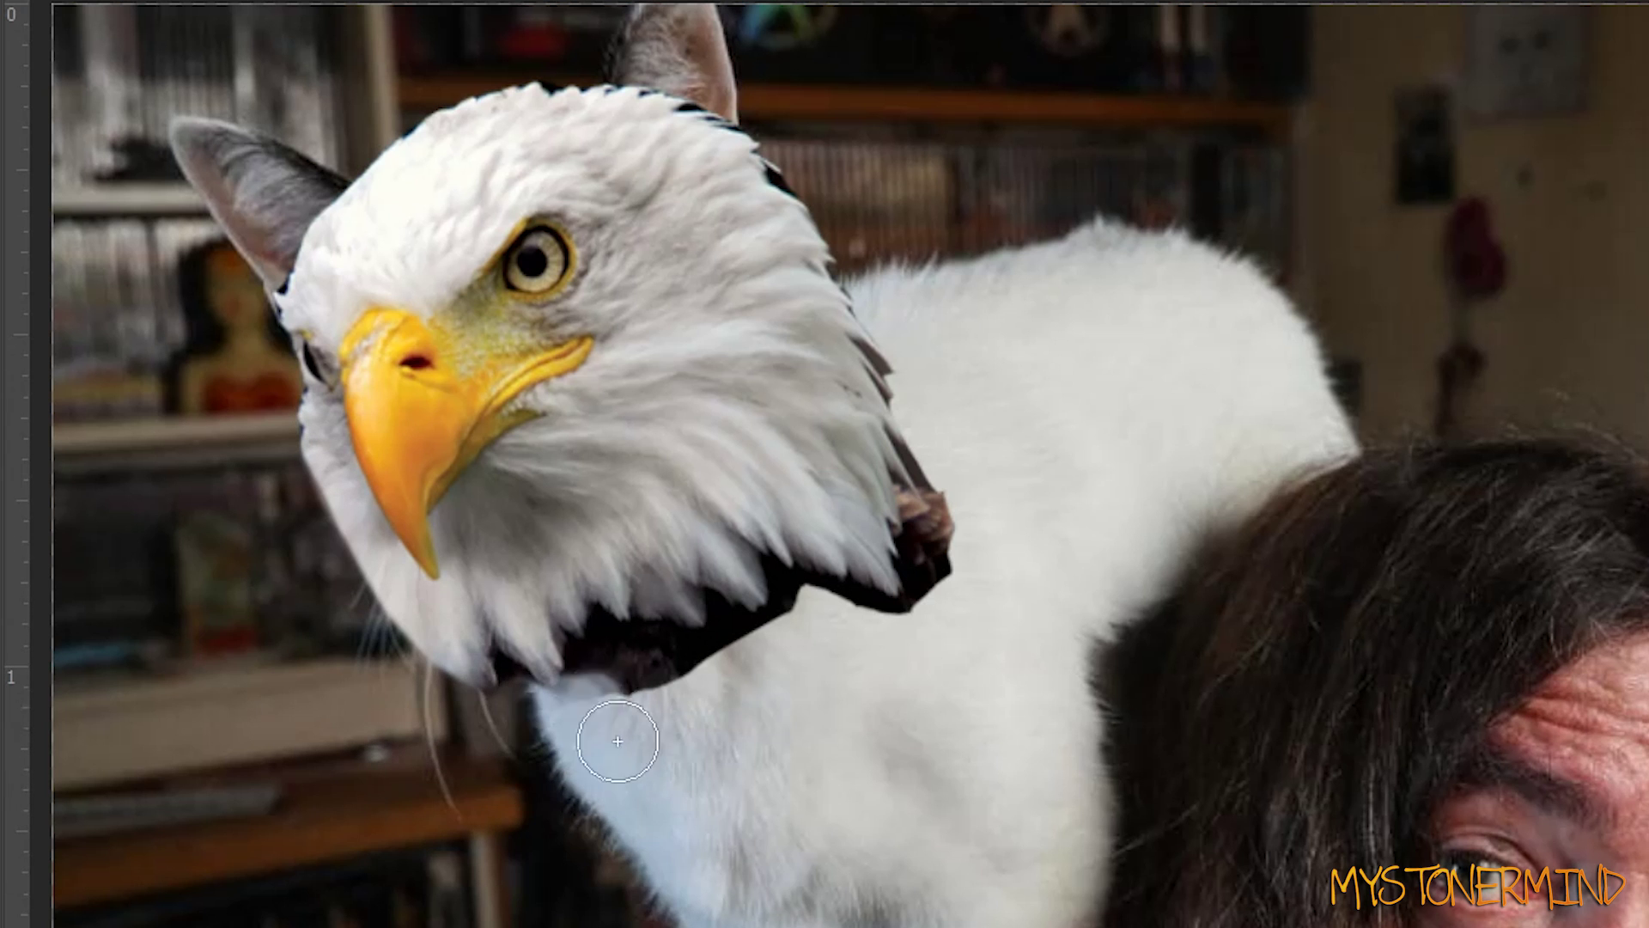
{"action": "mouse_move", "coordinate": [618, 741]}
{"action": "left_mouse_down"}
{"action": "mouse_move", "coordinate": [923, 633]}
{"action": "mouse_move", "coordinate": [839, 169]}
{"action": "mouse_move", "coordinate": [913, 648]}
{"action": "left_mouse_up"}
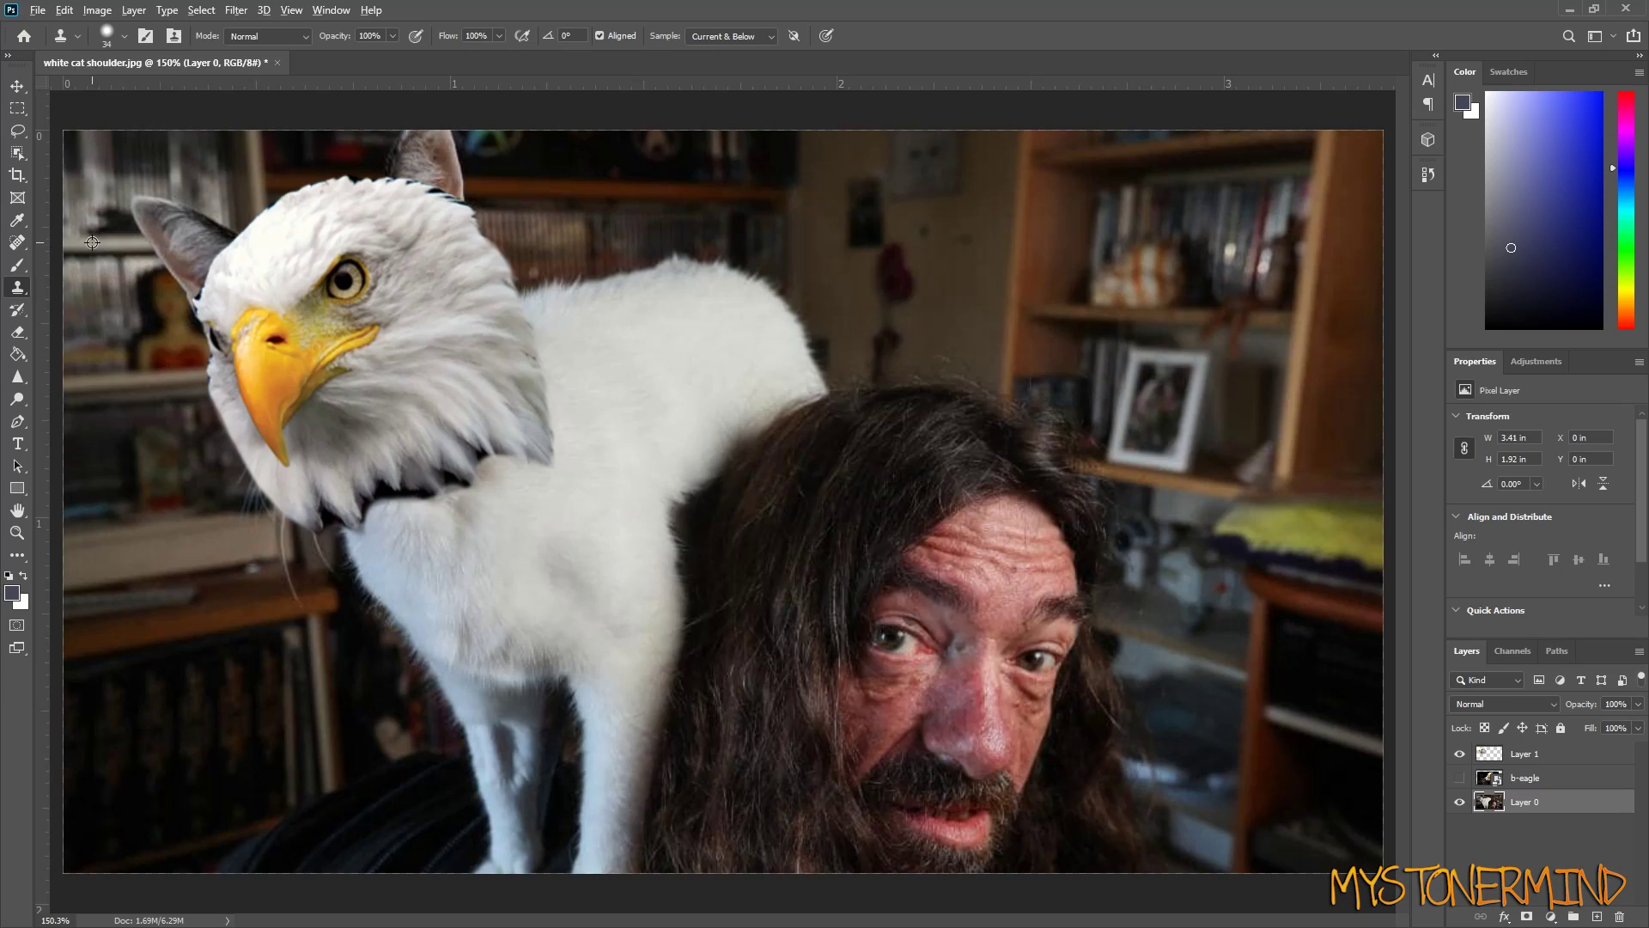
- Clone the shelf background over the cat's outer ear on Layer 0 and paint over its remains with sampled background colours
{"action": "mouse_move", "coordinate": [89, 242]}
{"action": "left_mouse_down"}
{"action": "mouse_move", "coordinate": [164, 241]}
{"action": "mouse_move", "coordinate": [152, 187]}
{"action": "left_mouse_up"}
{"action": "left_click", "coordinate": [110, 267], "text": "alt"}
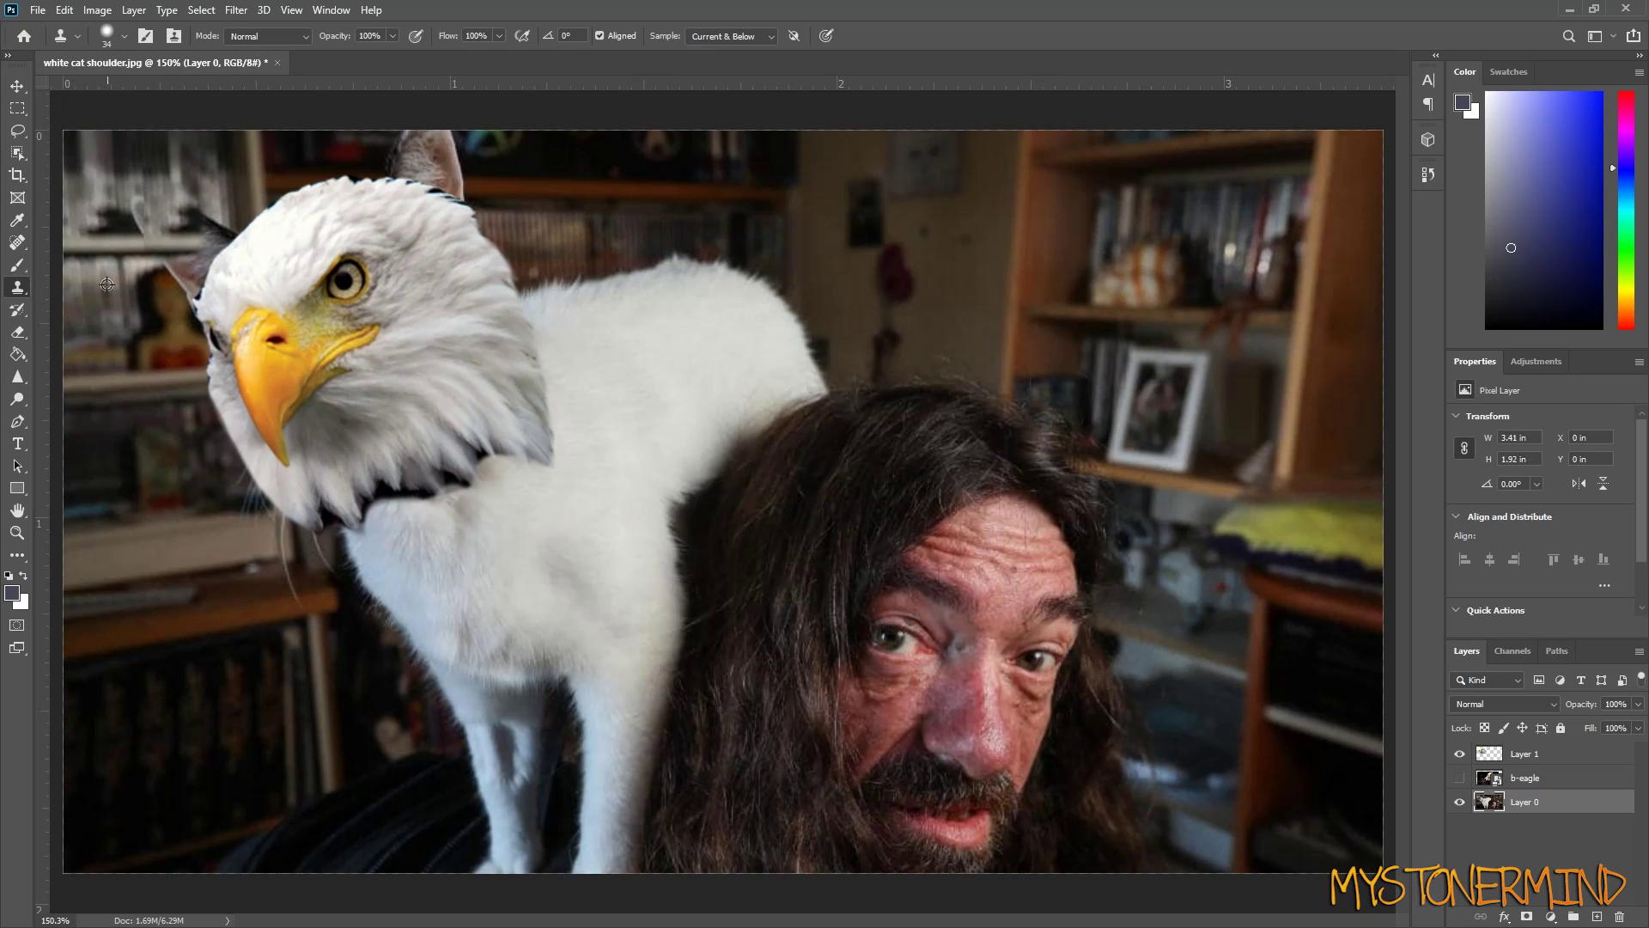
{"action": "scroll", "coordinate": [134, 409], "scroll_direction": "up", "scroll_amount": 2}
{"action": "key", "text": "b"}
{"action": "right_click", "coordinate": [143, 295], "text": "alt"}
{"action": "left_click", "coordinate": [143, 283], "text": "alt"}
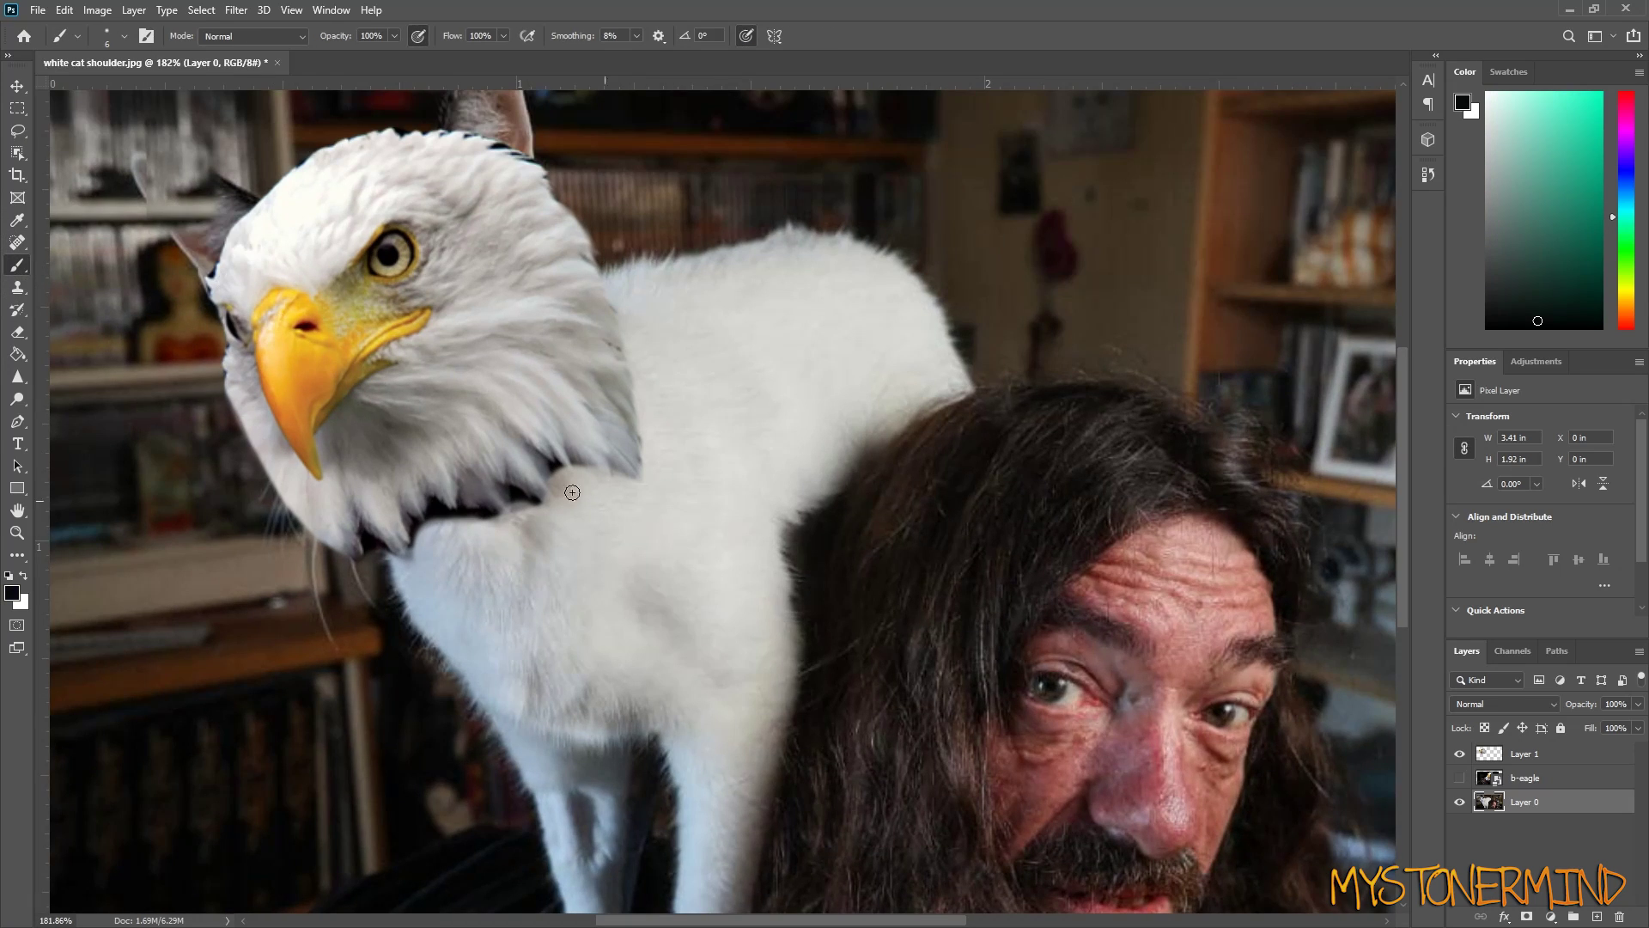
{"action": "left_click", "coordinate": [145, 260], "text": "alt"}
{"action": "mouse_move", "coordinate": [178, 240]}
{"action": "left_mouse_down"}
{"action": "mouse_move", "coordinate": [211, 261]}
{"action": "mouse_move", "coordinate": [193, 256]}
{"action": "left_mouse_up"}
{"action": "left_click", "coordinate": [175, 256], "text": "alt"}
{"action": "left_click", "coordinate": [175, 247], "text": "alt"}
{"action": "left_click", "coordinate": [172, 239]}
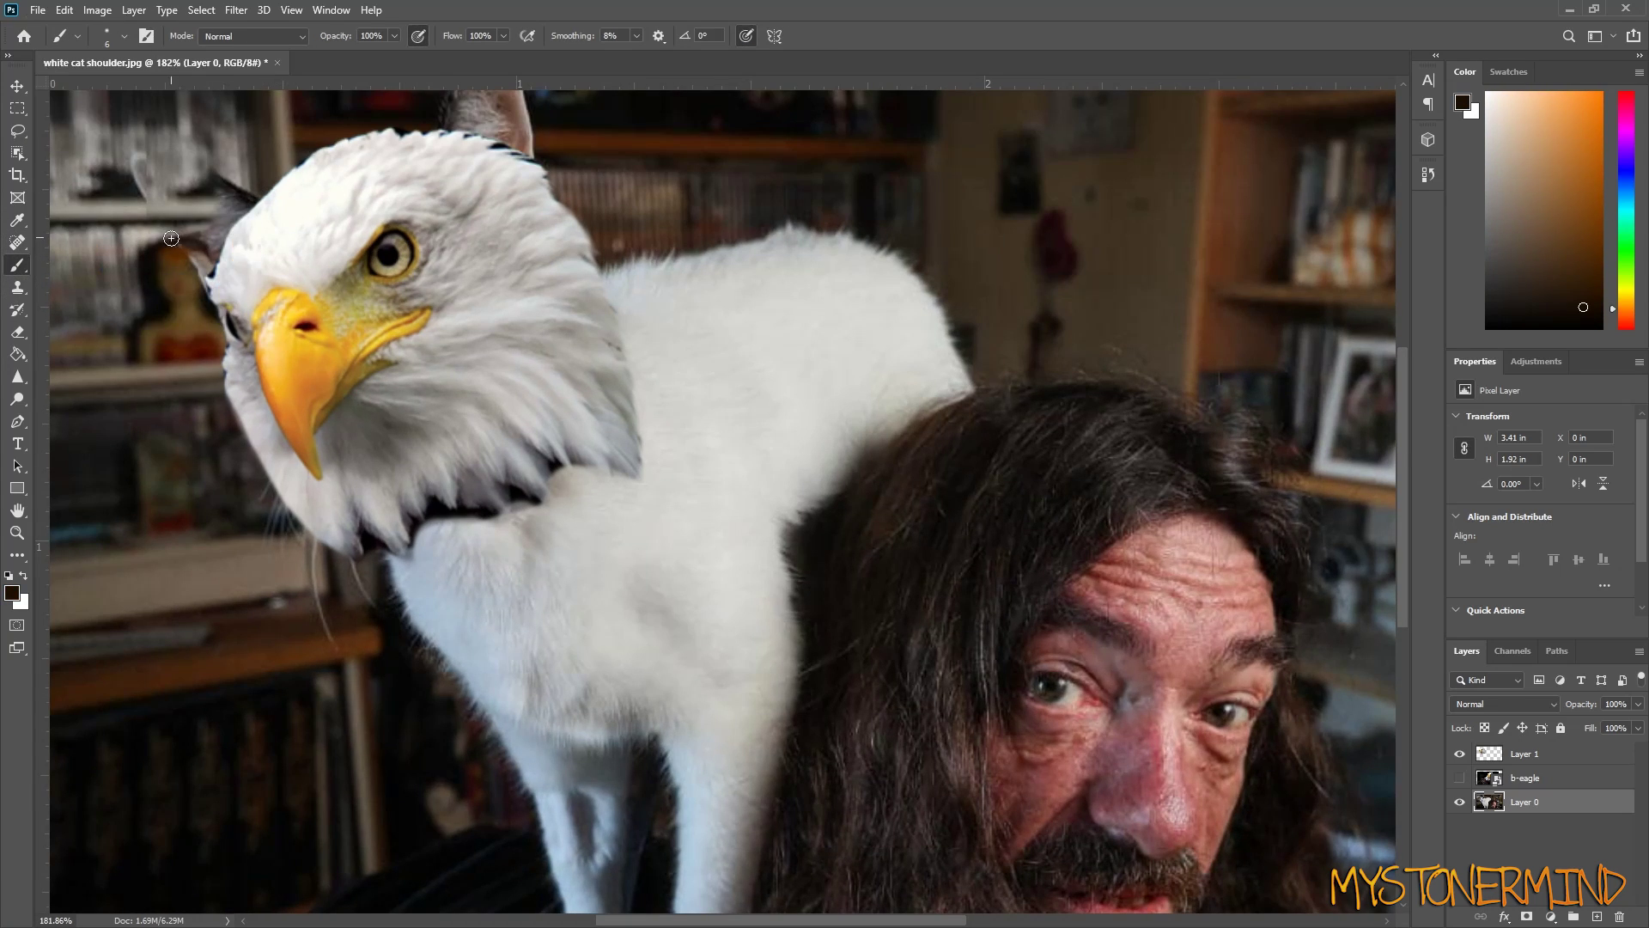
{"action": "left_click", "coordinate": [179, 255], "text": "alt"}
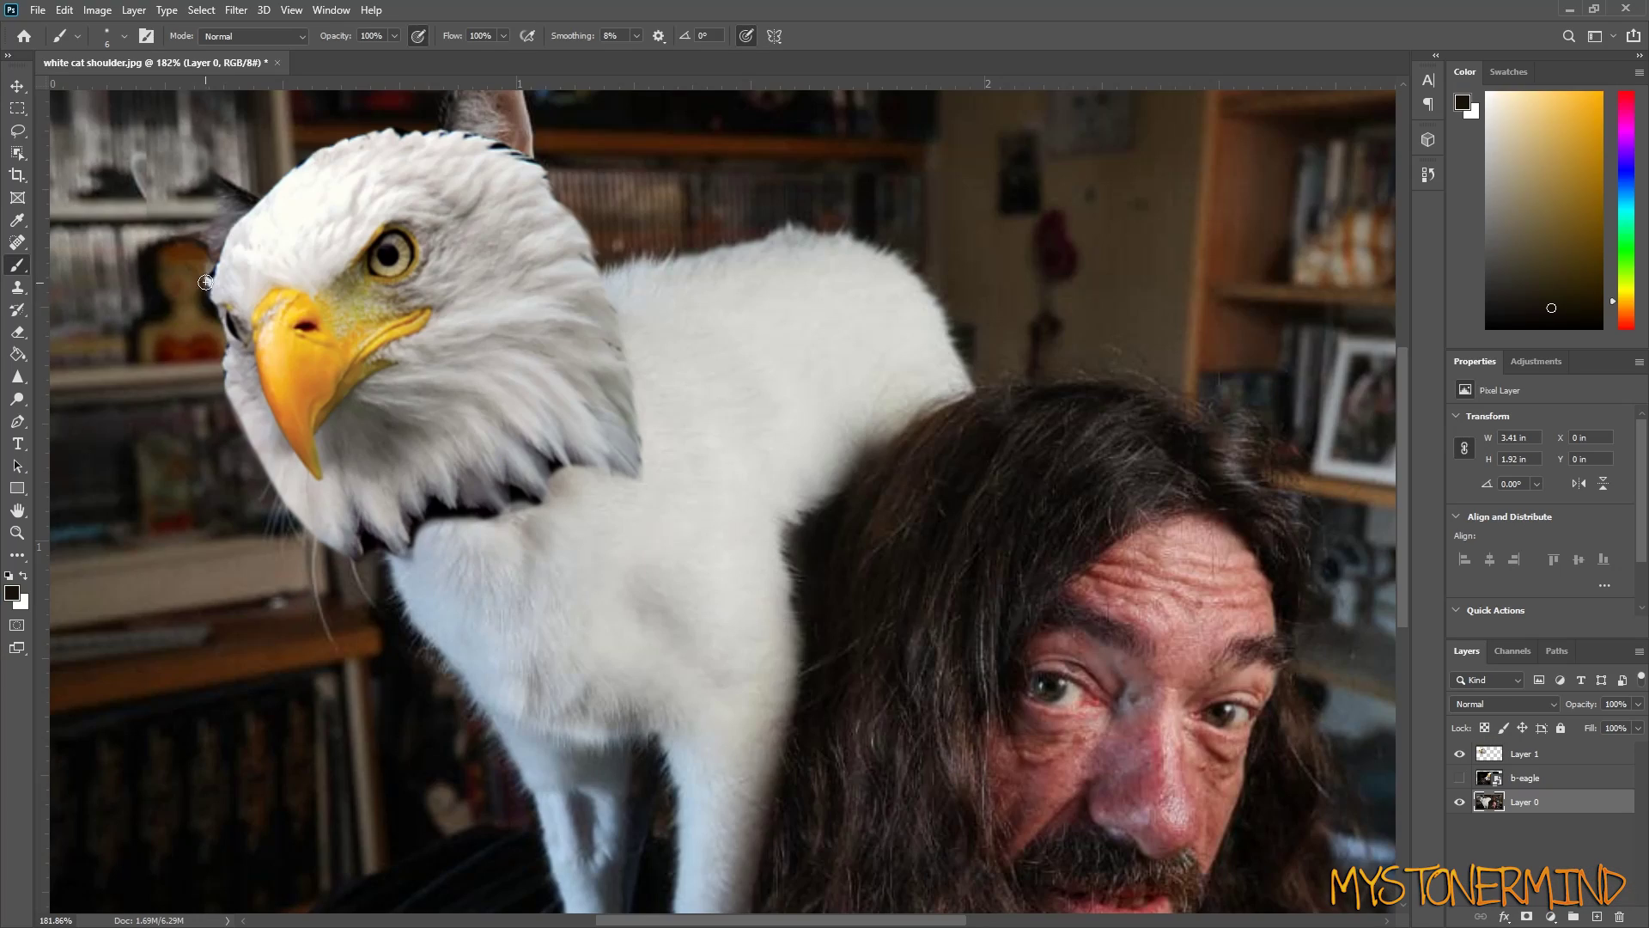
{"action": "left_click", "coordinate": [251, 324], "text": "alt"}
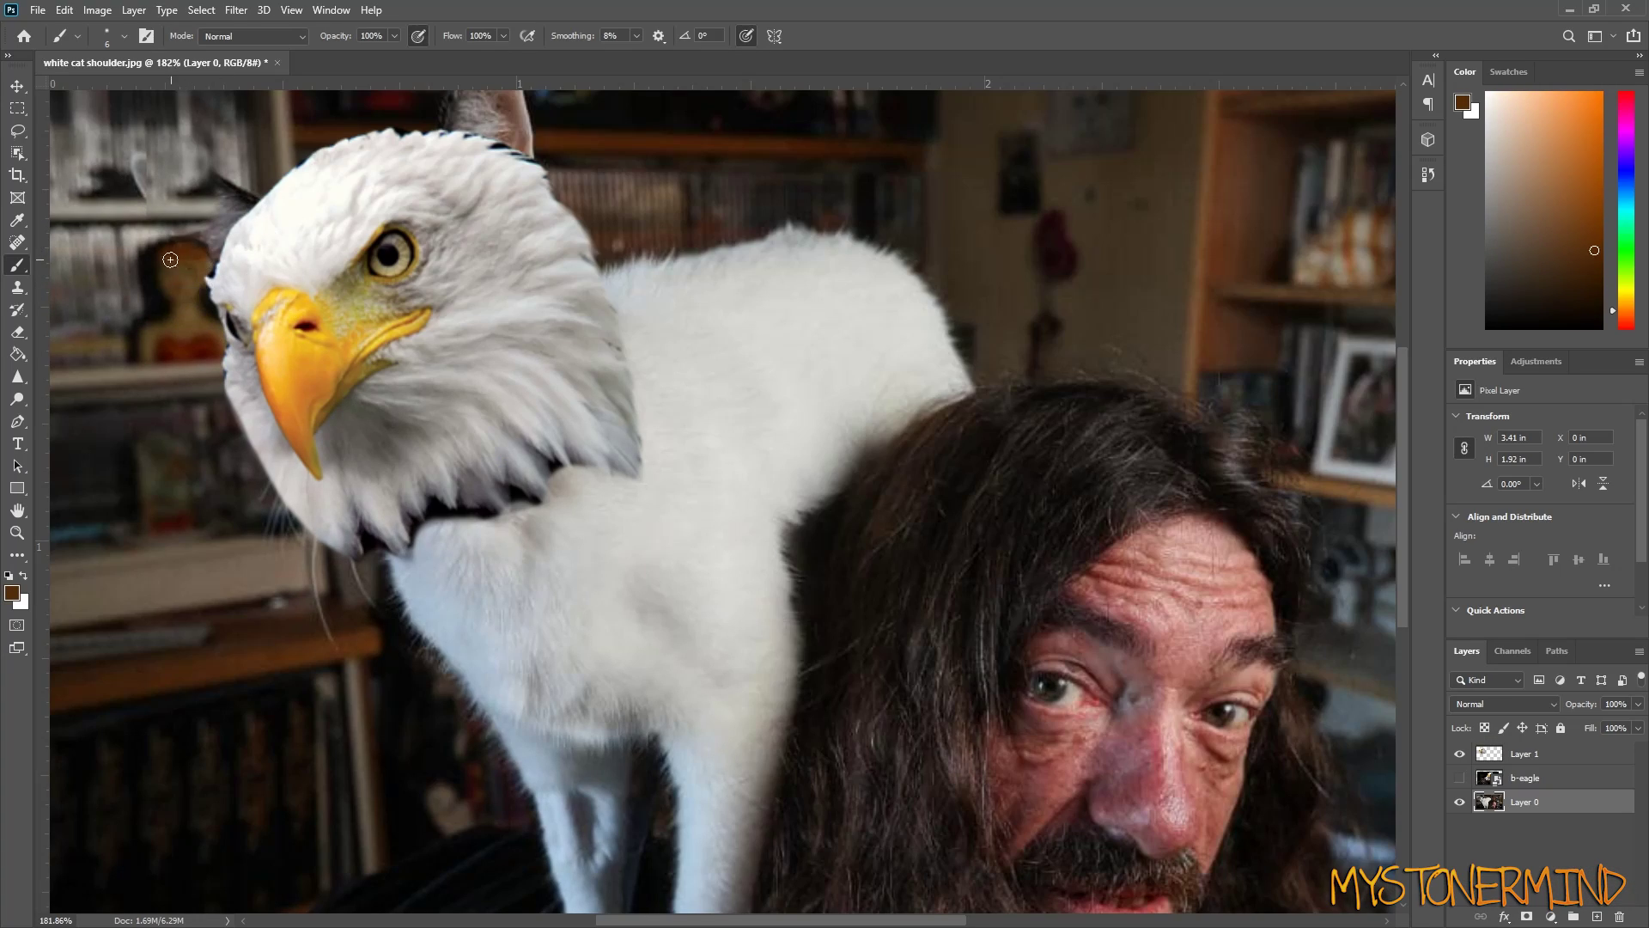
- Reduce the Clone Stamp brush to 20 px and clone background over the dark ear tip beside the eagle's forehead
{"action": "key", "text": "s"}
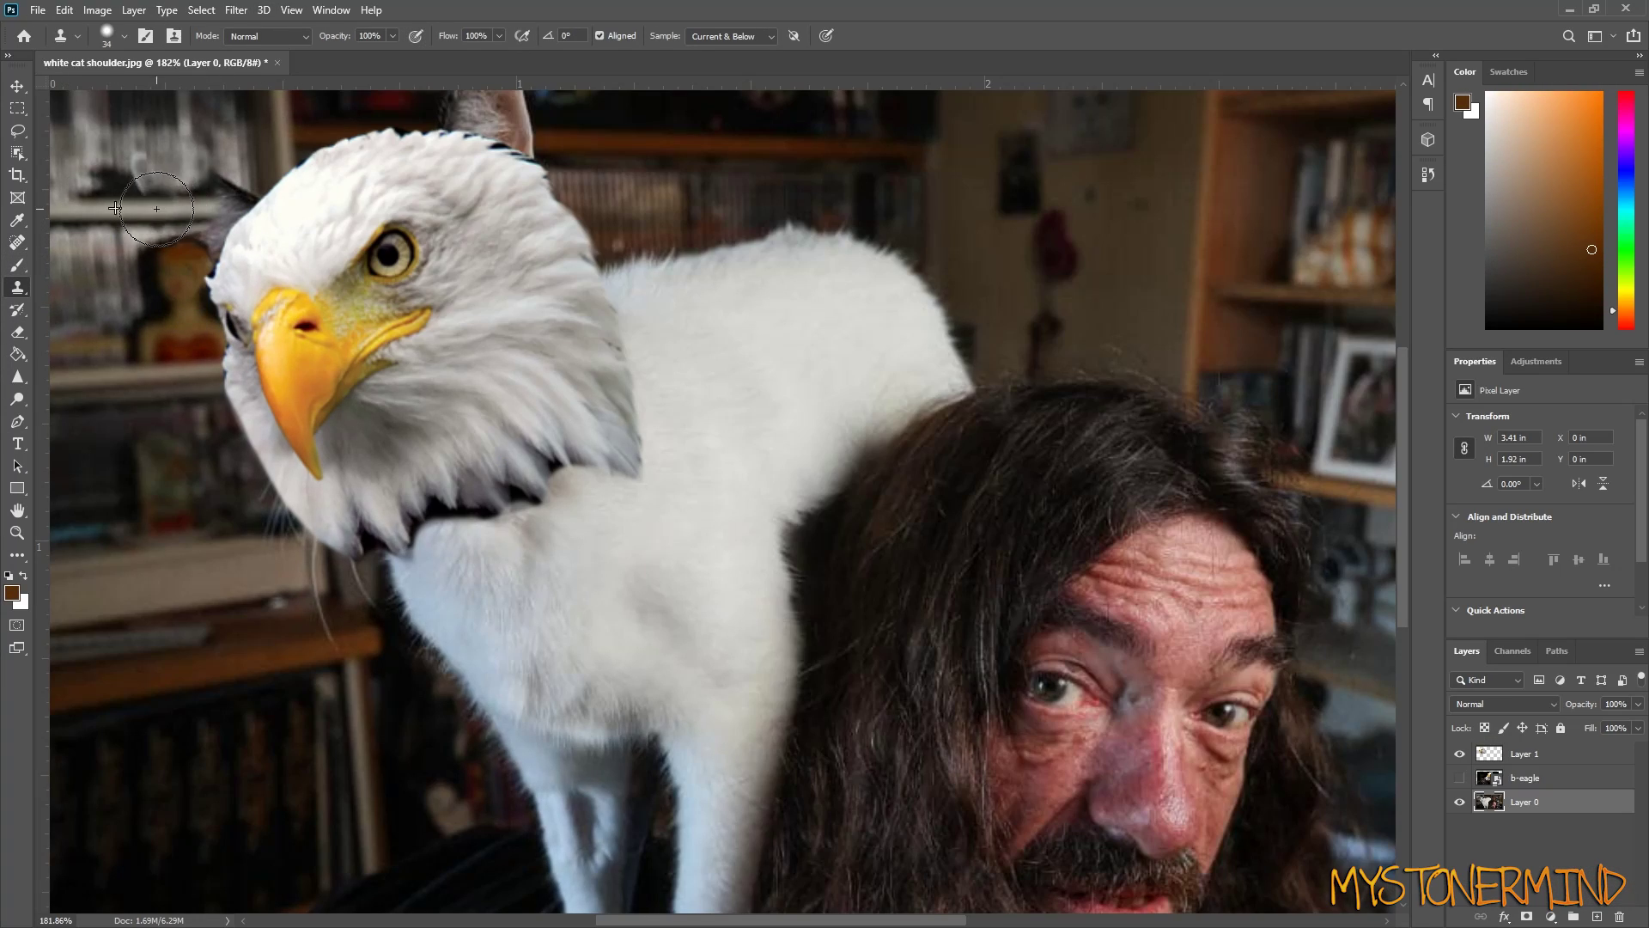
{"action": "key", "text": "bracketleft"}
{"action": "key", "text": "bracketleft"}
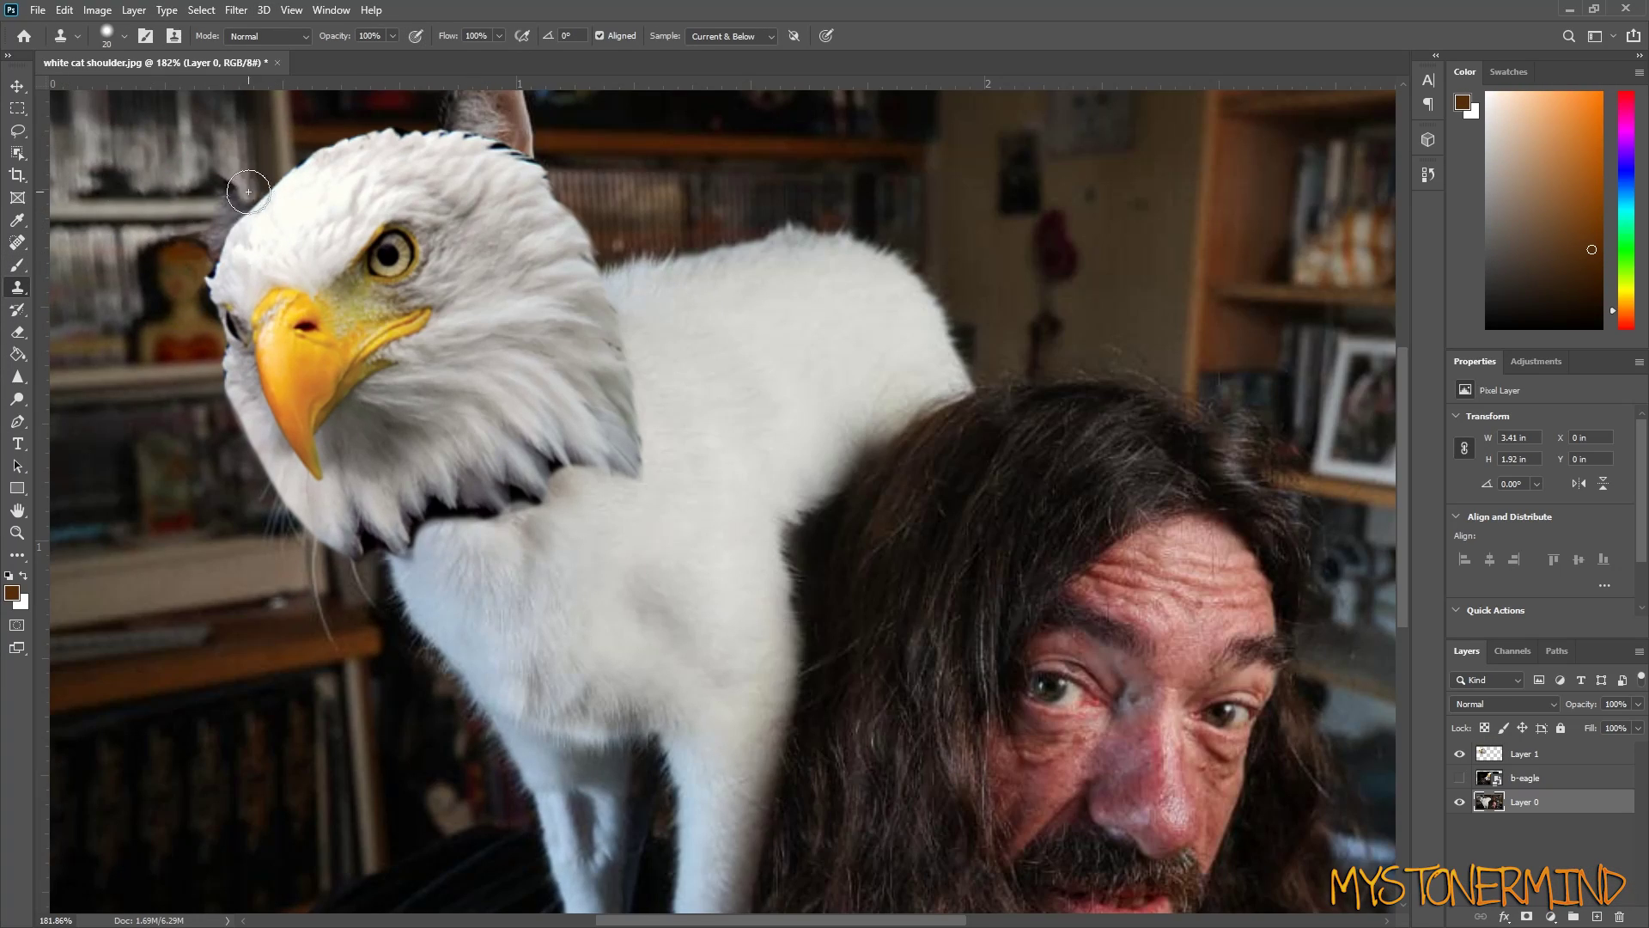
- Remove the cat's long whiskers beneath the eagle's head with content-aware spot healing on Layer 0
{"action": "scroll", "coordinate": [317, 516], "scroll_direction": "up", "scroll_amount": 2}
{"action": "key", "text": "j"}
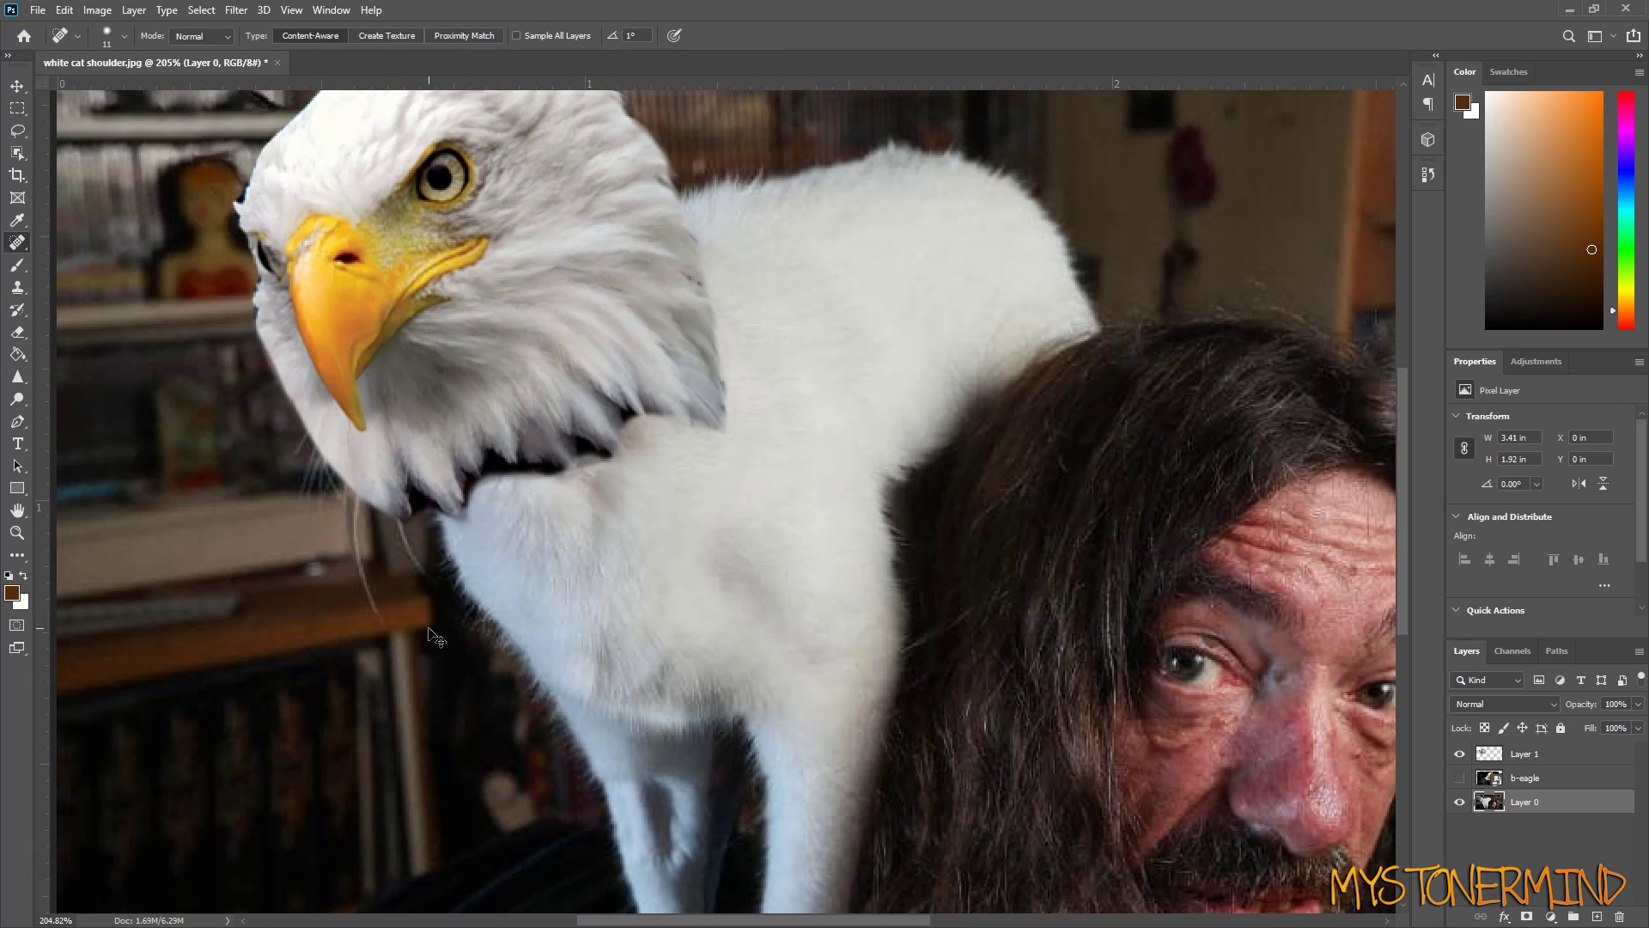
{"action": "left_click_drag", "start_coordinate": [350, 508], "coordinate": [376, 613]}
{"action": "left_click_drag", "start_coordinate": [302, 444], "coordinate": [327, 486]}
{"action": "scroll", "coordinate": [327, 486], "scroll_direction": "down", "scroll_amount": 5}
- Clone the dark bookshelf background over the cat's remaining ear above the eagle's head
{"action": "key", "text": "s"}
{"action": "scroll", "coordinate": [369, 383], "scroll_direction": "up", "scroll_amount": 6}
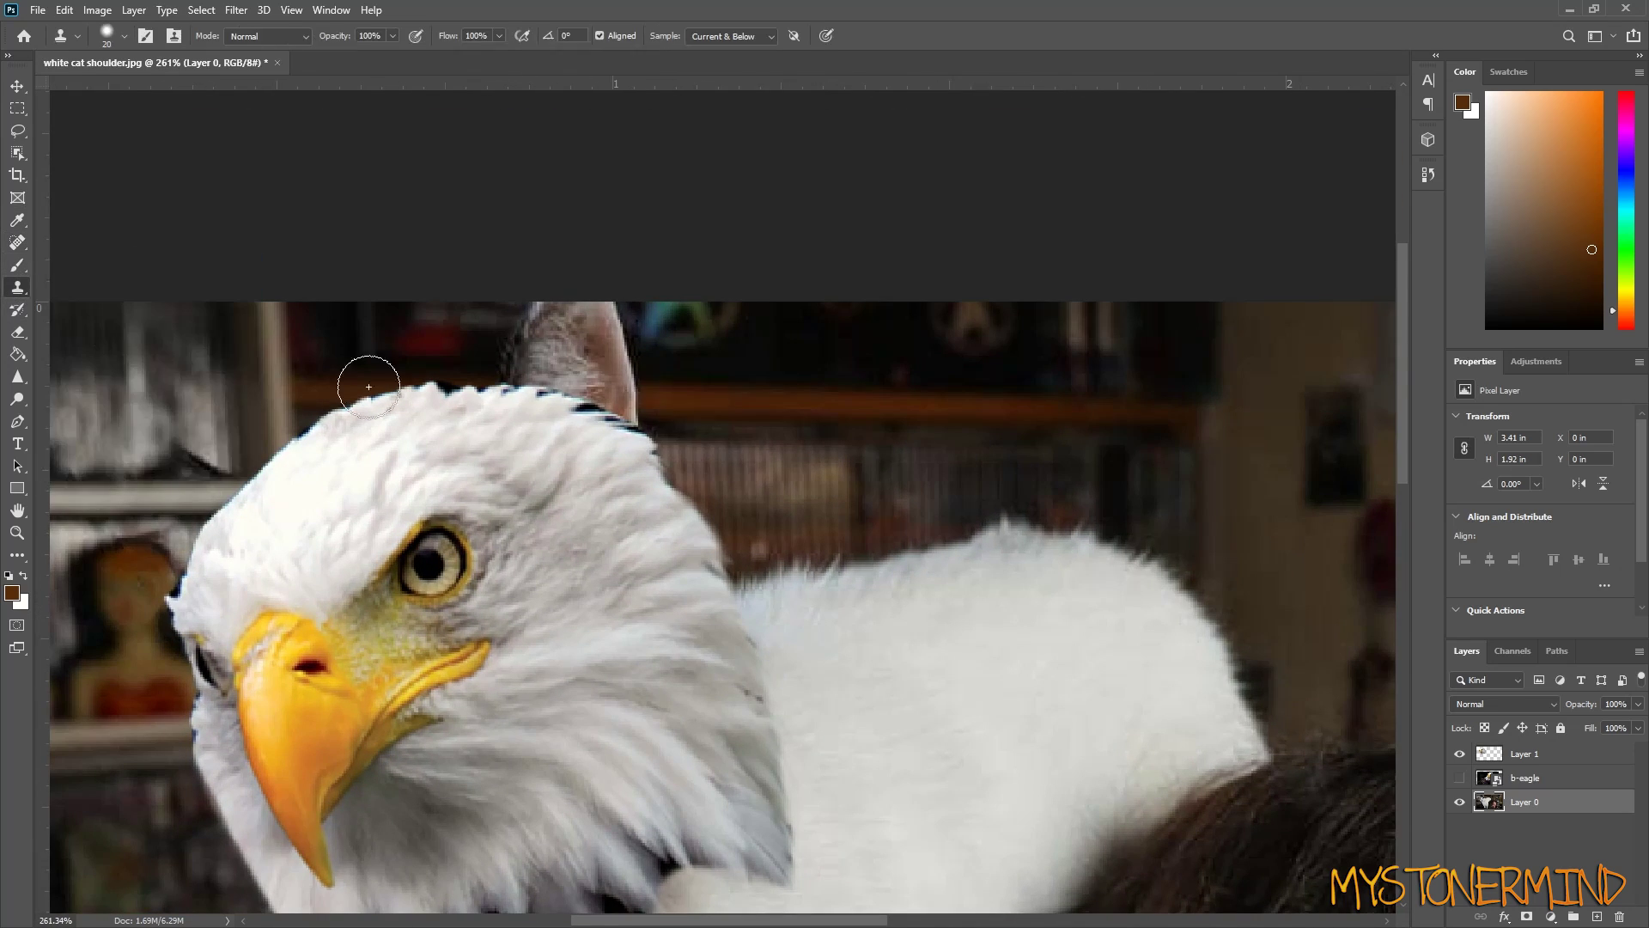
{"action": "mouse_move", "coordinate": [626, 418]}
{"action": "left_mouse_down"}
{"action": "mouse_move", "coordinate": [524, 379]}
{"action": "mouse_move", "coordinate": [541, 368]}
{"action": "mouse_move", "coordinate": [541, 320]}
{"action": "mouse_move", "coordinate": [601, 343]}
{"action": "left_mouse_up"}
{"action": "left_click", "coordinate": [706, 399], "text": "alt"}
{"action": "left_click", "coordinate": [839, 364], "text": "alt"}
{"action": "scroll", "coordinate": [601, 343], "scroll_direction": "down", "scroll_amount": 6}
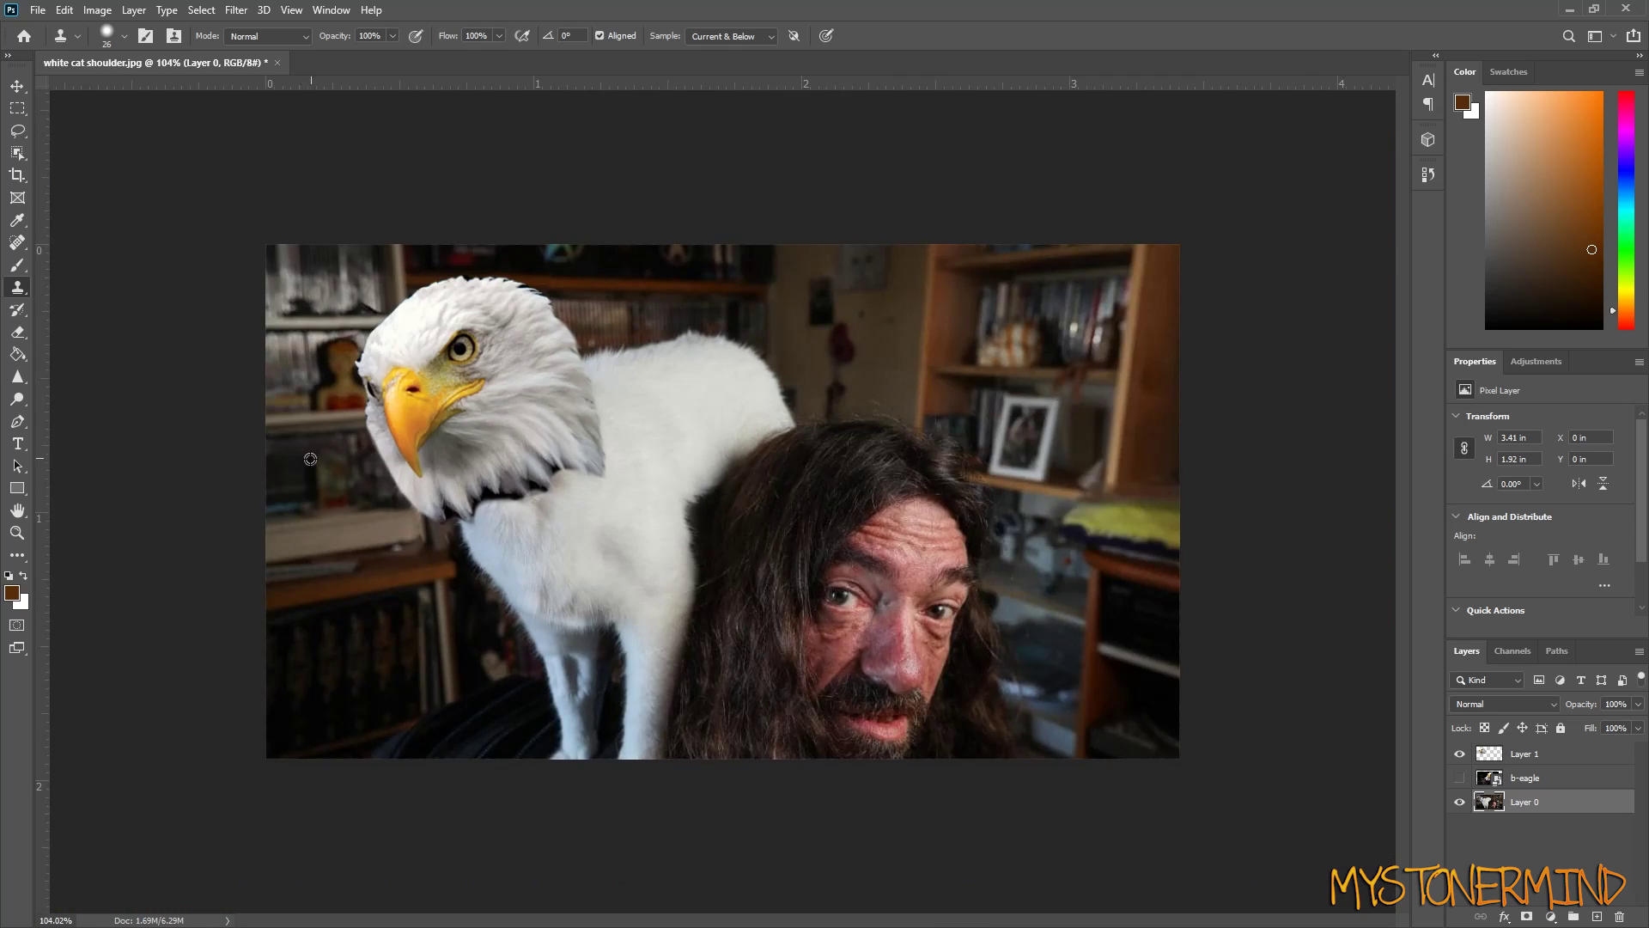
- Erase the dark gaps between the eagle's lower neck feathers on Layer 1 with a 2 px eraser at 59% opacity
{"action": "scroll", "coordinate": [633, 503], "scroll_direction": "up", "scroll_amount": 4}
{"action": "key", "text": "e"}
{"action": "scroll", "coordinate": [304, 500], "scroll_direction": "up", "scroll_amount": 4}
{"action": "left_click", "coordinate": [1594, 760]}
{"action": "key", "text": "bracketleft"}
{"action": "key", "text": "bracketleft"}
{"action": "key", "text": "bracketleft"}
{"action": "key", "text": "bracketleft"}
{"action": "key", "text": "bracketleft"}
{"action": "key", "text": "bracketleft"}
{"action": "key", "text": "bracketleft"}
{"action": "key", "text": "bracketleft"}
{"action": "key", "text": "bracketleft"}
{"action": "key", "text": "bracketleft"}
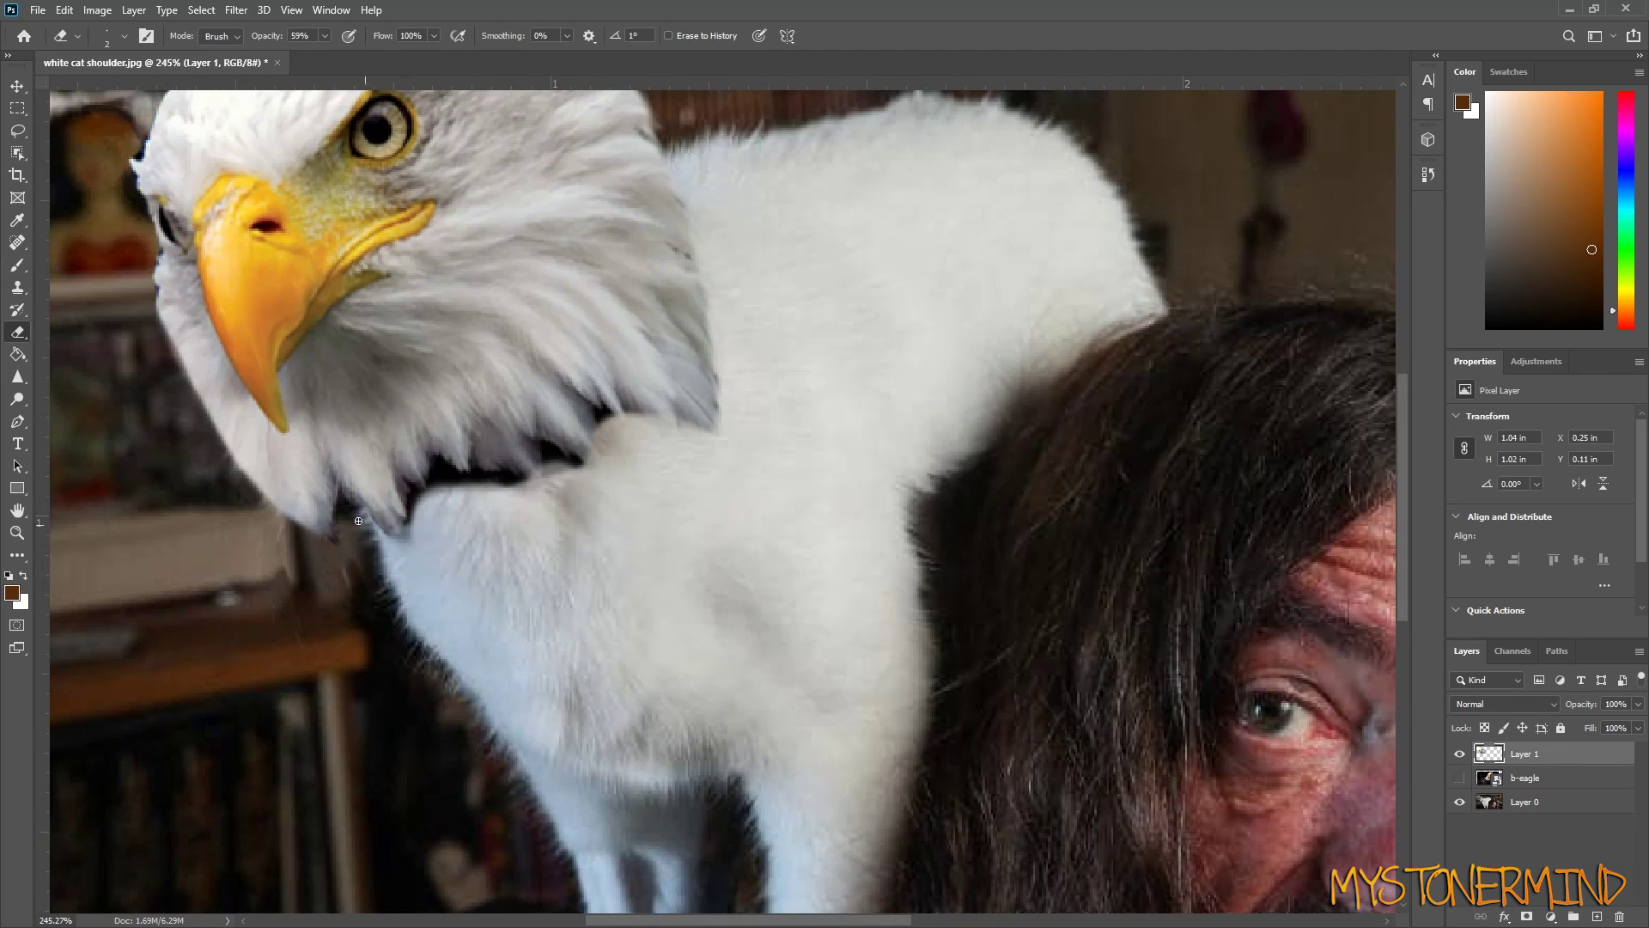
{"action": "left_click_drag", "start_coordinate": [402, 528], "coordinate": [409, 491]}
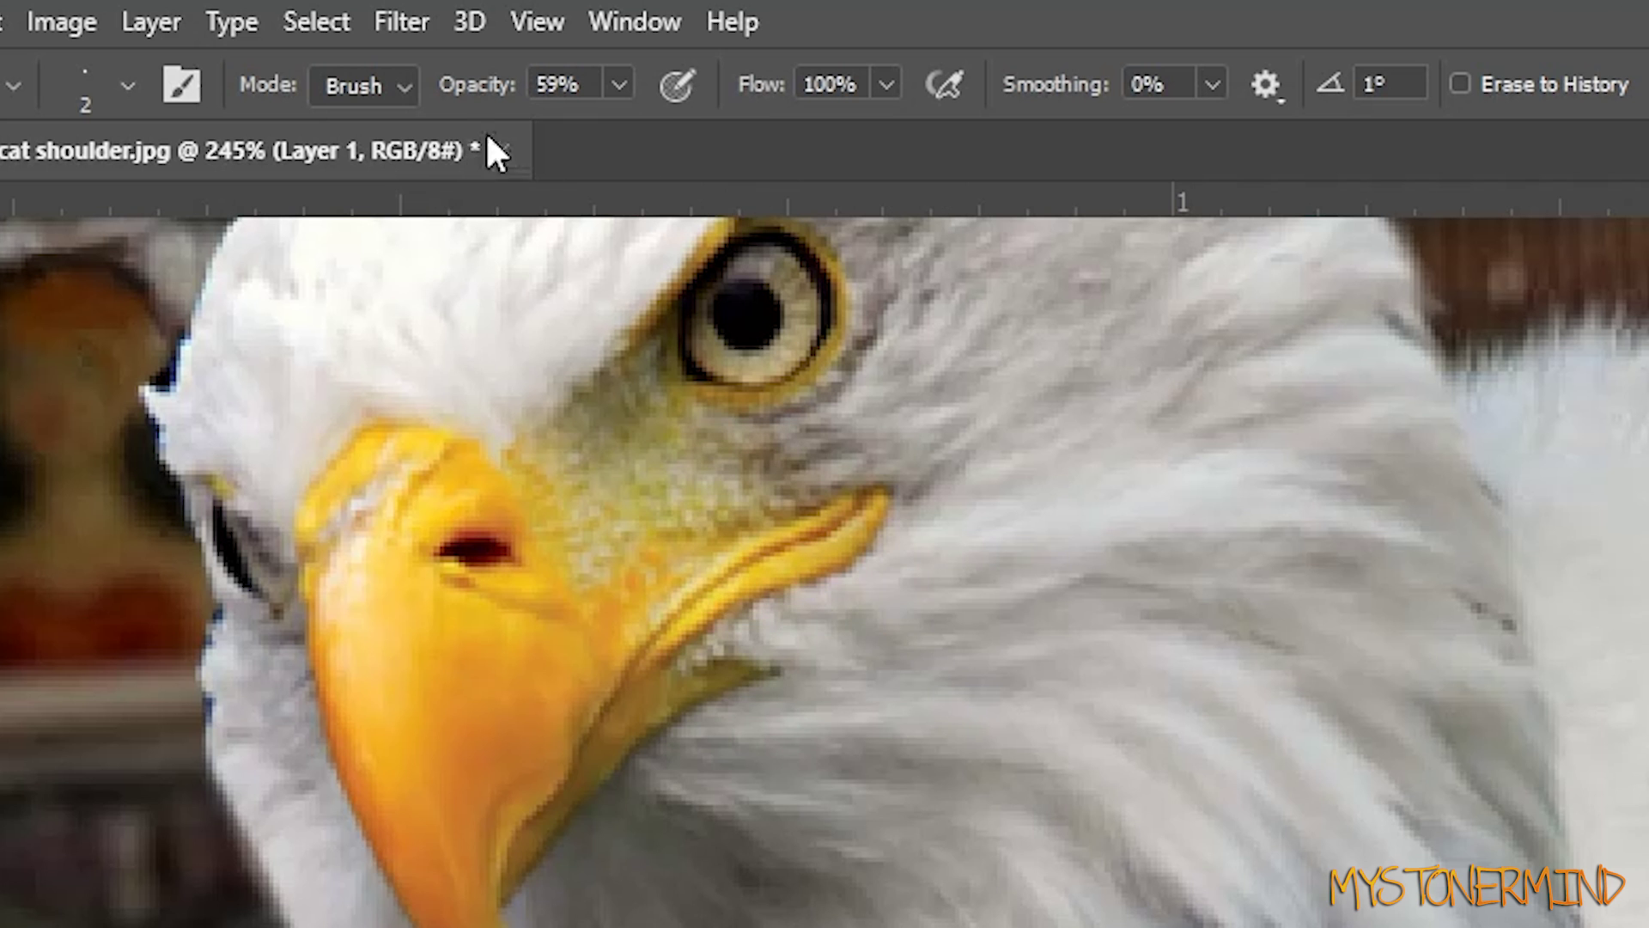
- Lower the eraser opacity to 25% and soften the back and lower edges of the eagle's neck into the cat's fur
{"action": "left_click_drag", "start_coordinate": [272, 40], "coordinate": [264, 43]}
{"action": "left_click_drag", "start_coordinate": [469, 100], "coordinate": [412, 99]}
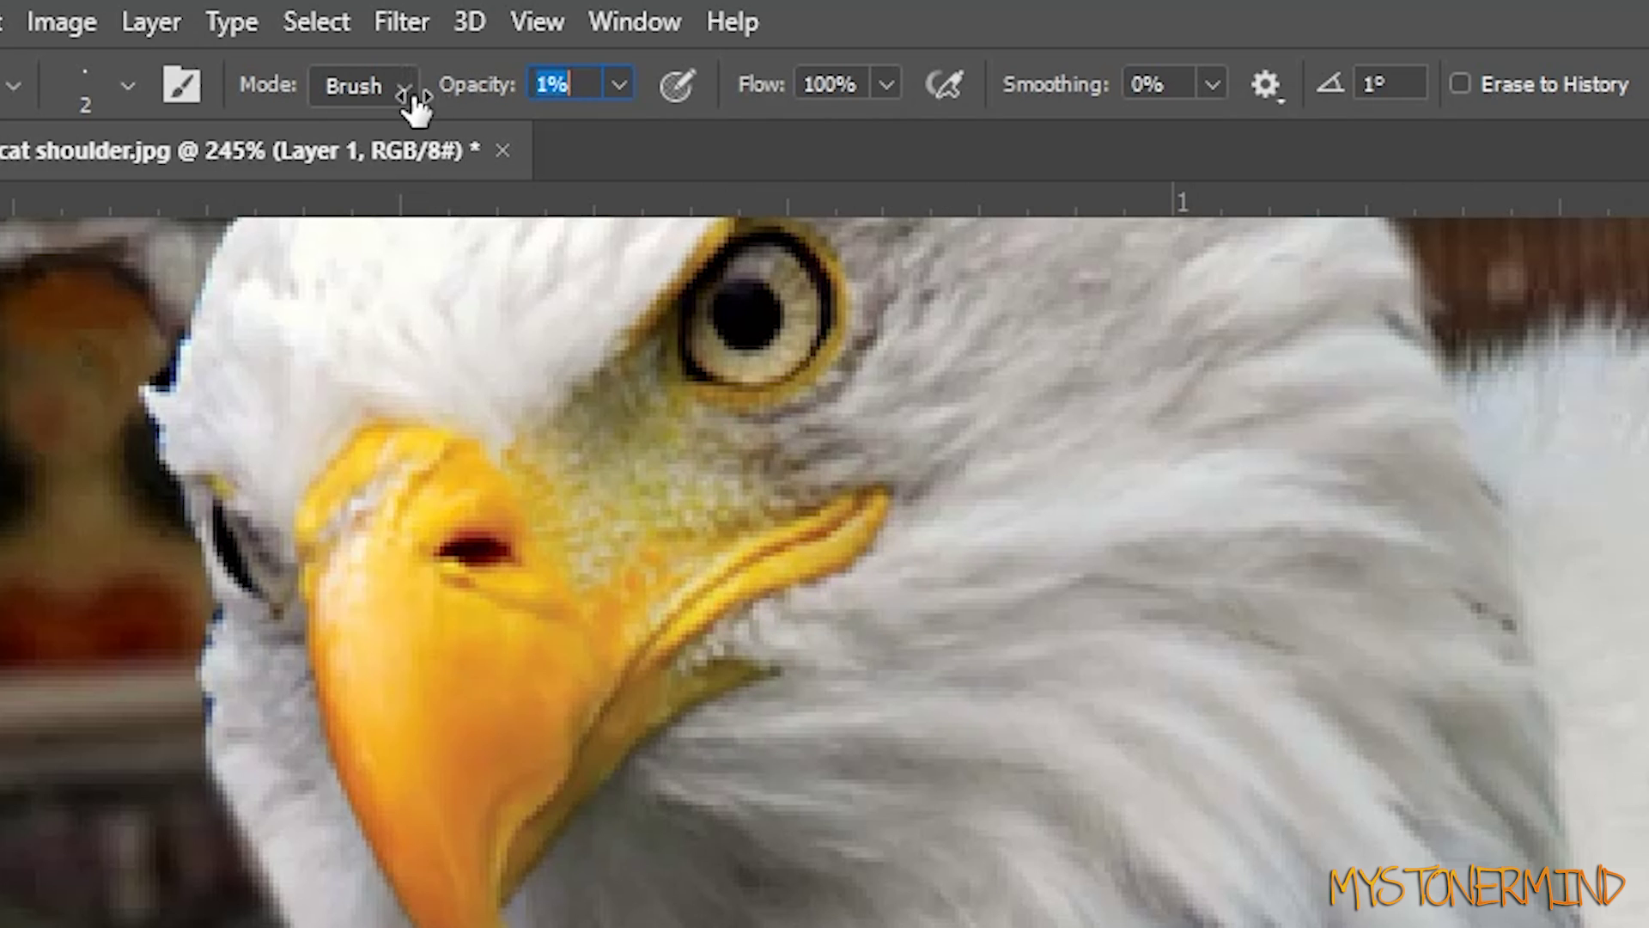
{"action": "mouse_move", "coordinate": [498, 507]}
{"action": "left_mouse_down"}
{"action": "mouse_move", "coordinate": [426, 522]}
{"action": "mouse_move", "coordinate": [323, 595]}
{"action": "mouse_move", "coordinate": [371, 526]}
{"action": "mouse_move", "coordinate": [504, 494]}
{"action": "mouse_move", "coordinate": [619, 489]}
{"action": "left_mouse_up"}
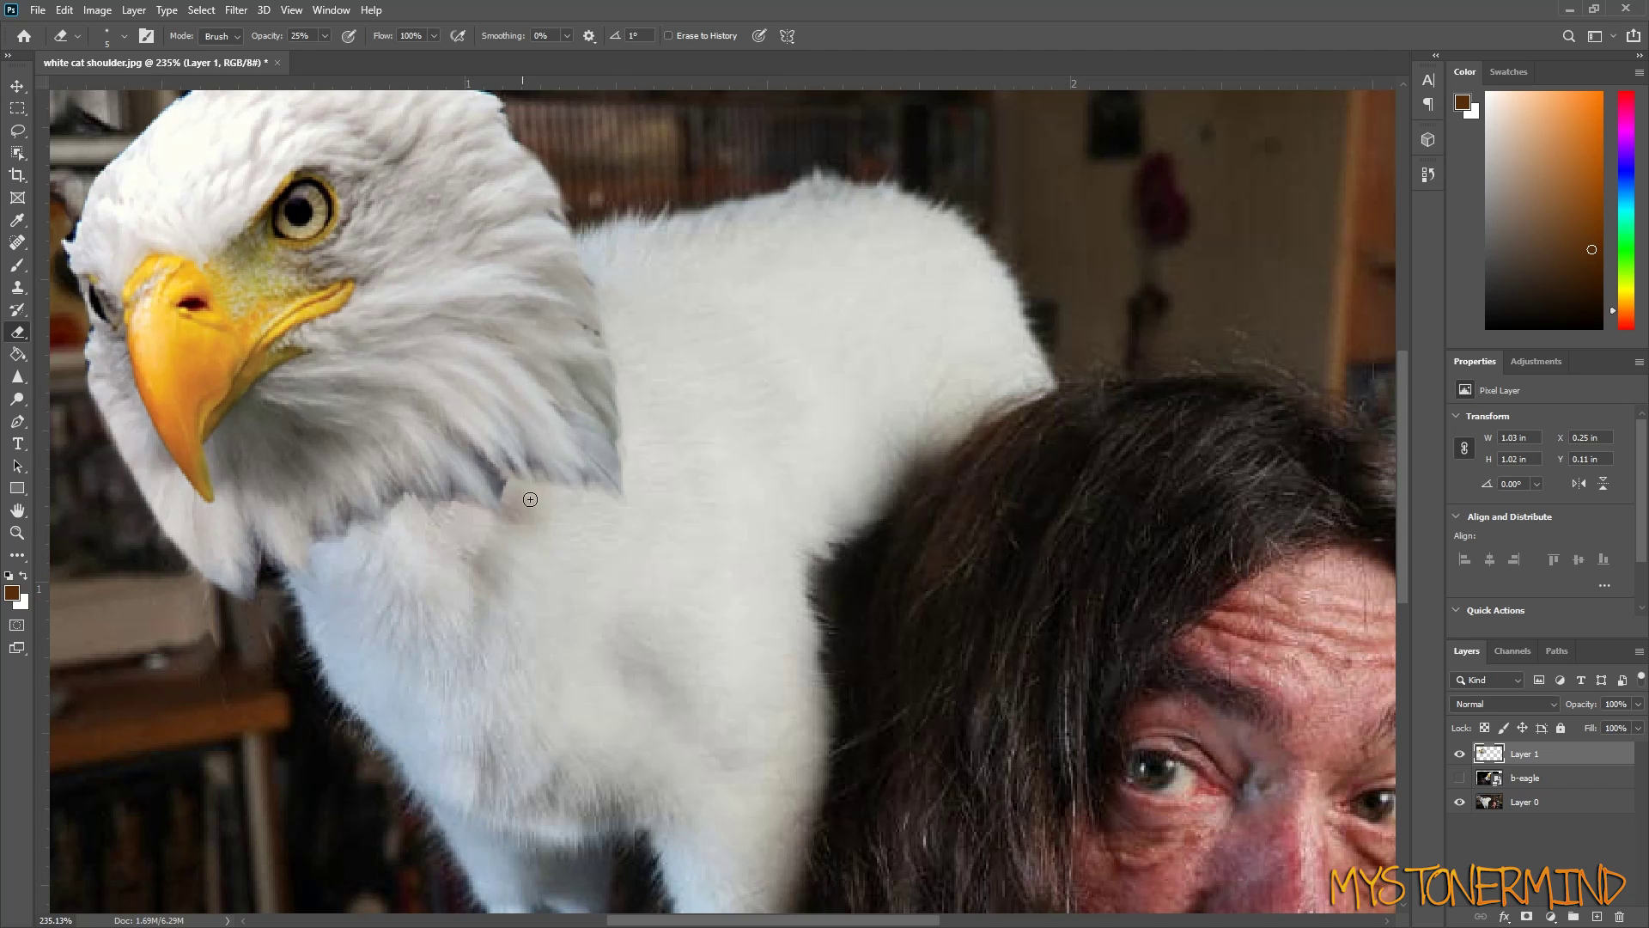
{"action": "mouse_move", "coordinate": [585, 277]}
{"action": "left_mouse_down"}
{"action": "mouse_move", "coordinate": [621, 377]}
{"action": "mouse_move", "coordinate": [615, 489]}
{"action": "mouse_move", "coordinate": [586, 428]}
{"action": "mouse_move", "coordinate": [579, 283]}
{"action": "mouse_move", "coordinate": [589, 404]}
{"action": "left_mouse_up"}
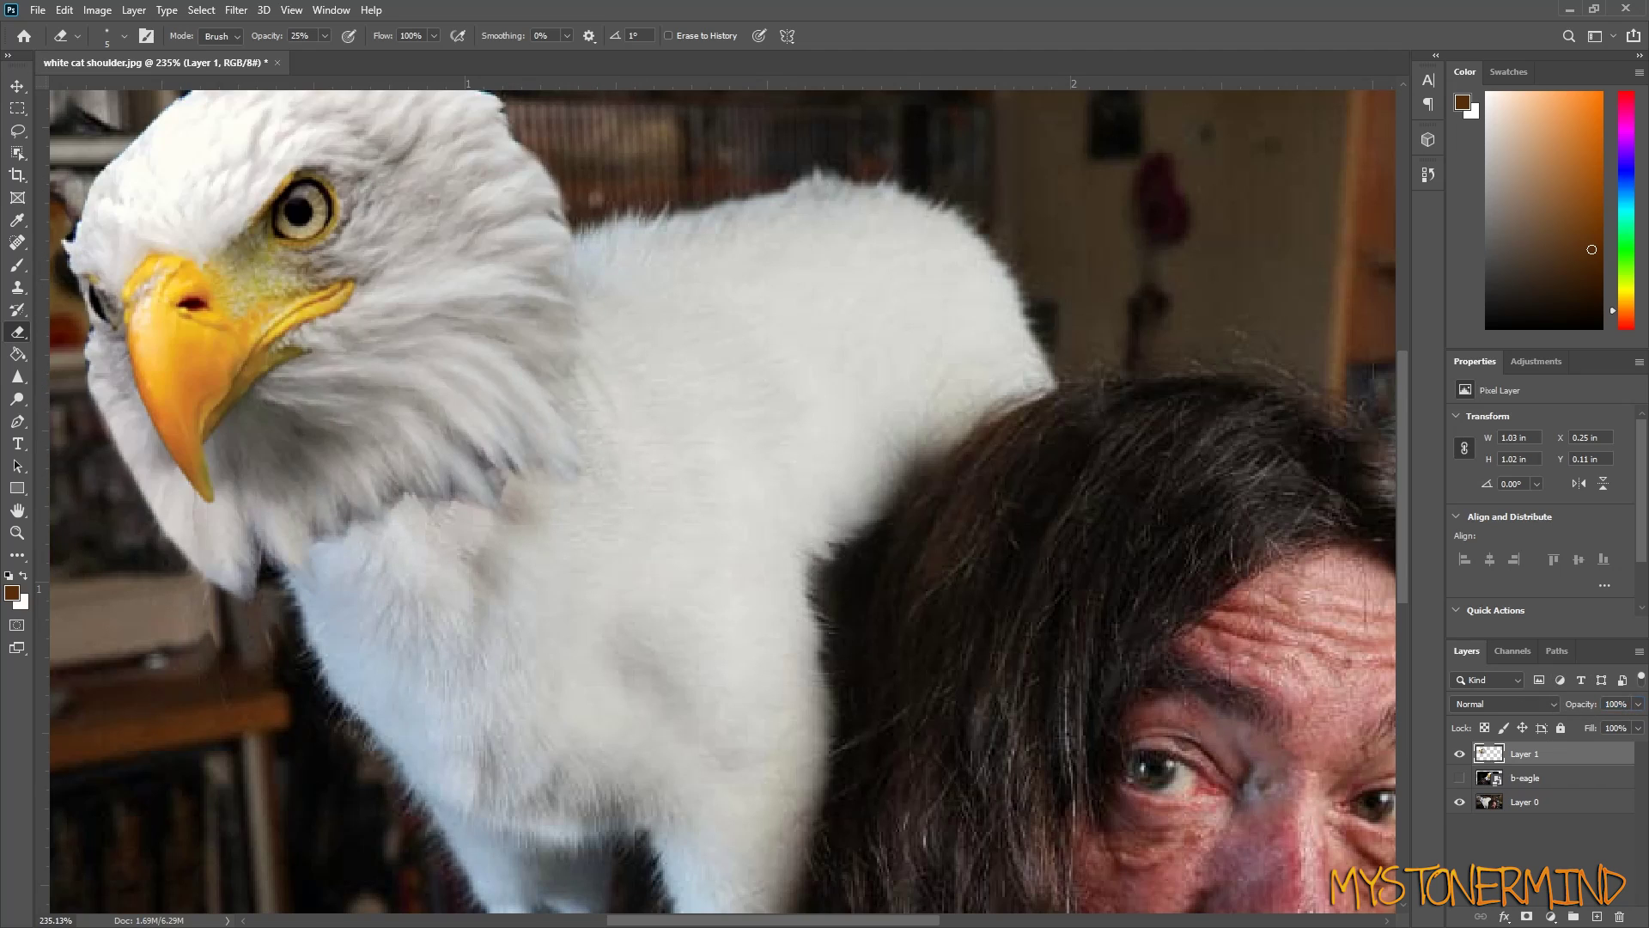
{"action": "mouse_move", "coordinate": [515, 459]}
{"action": "left_mouse_down"}
{"action": "mouse_move", "coordinate": [511, 518]}
{"action": "mouse_move", "coordinate": [464, 494]}
{"action": "mouse_move", "coordinate": [313, 537]}
{"action": "left_mouse_up"}
{"action": "scroll", "coordinate": [268, 498], "scroll_direction": "down", "scroll_amount": 8}
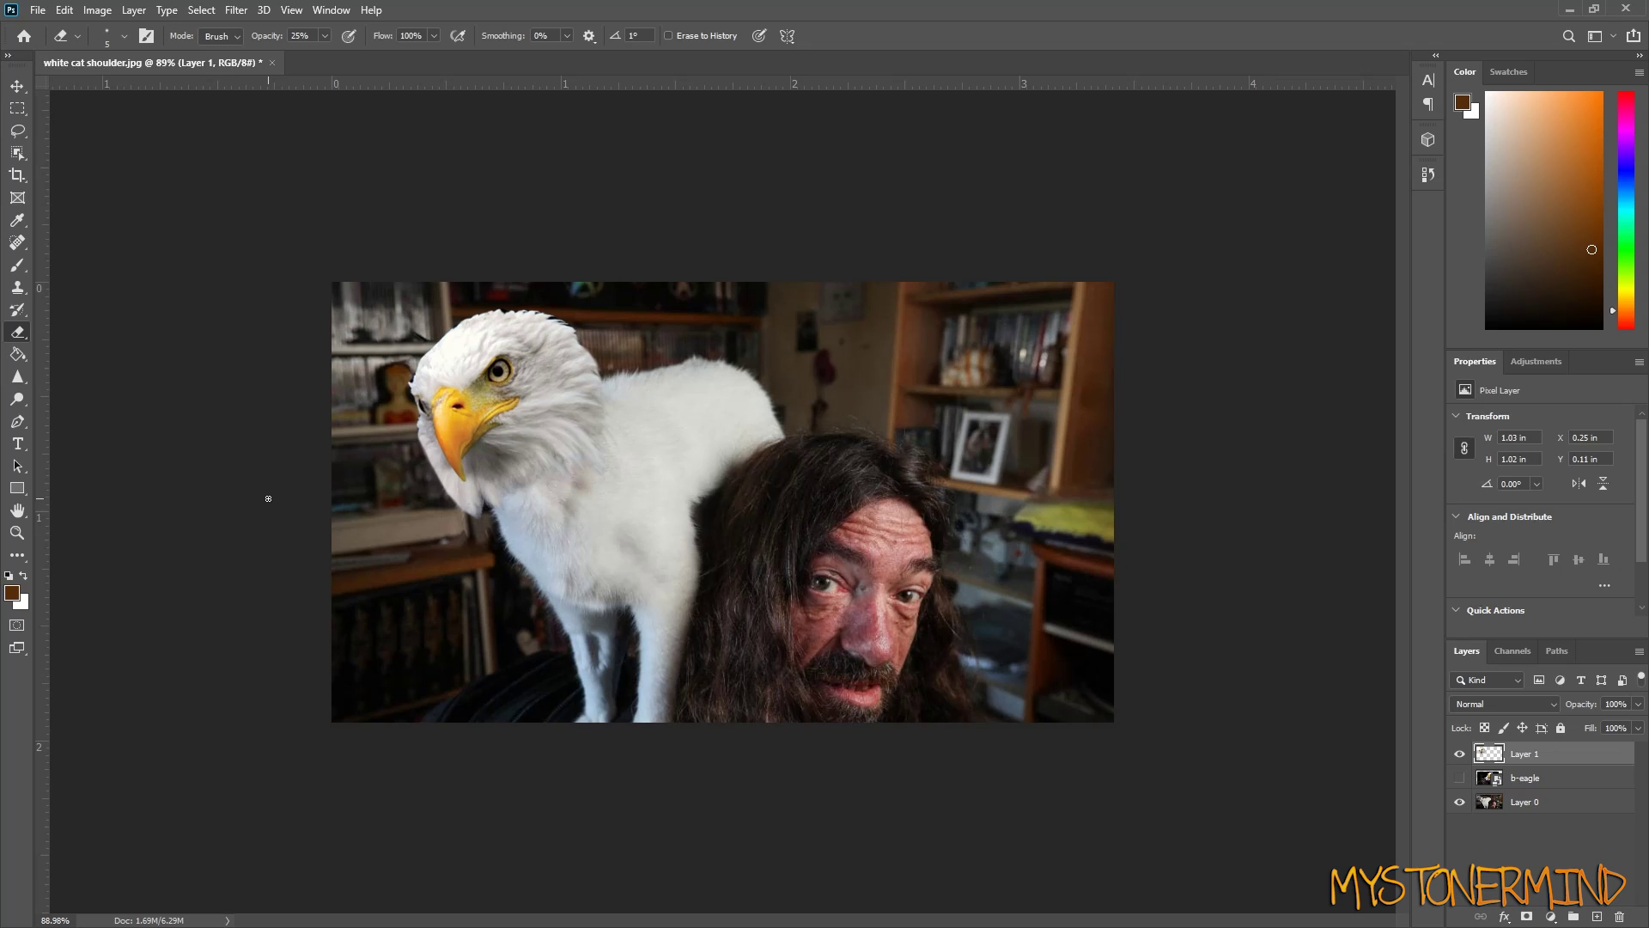
- Raise the eraser opacity to 98%, resize its brush and erase the feather tips hanging below the eagle's beak on Layer 1
{"action": "scroll", "coordinate": [564, 477], "scroll_direction": "up", "scroll_amount": 5}
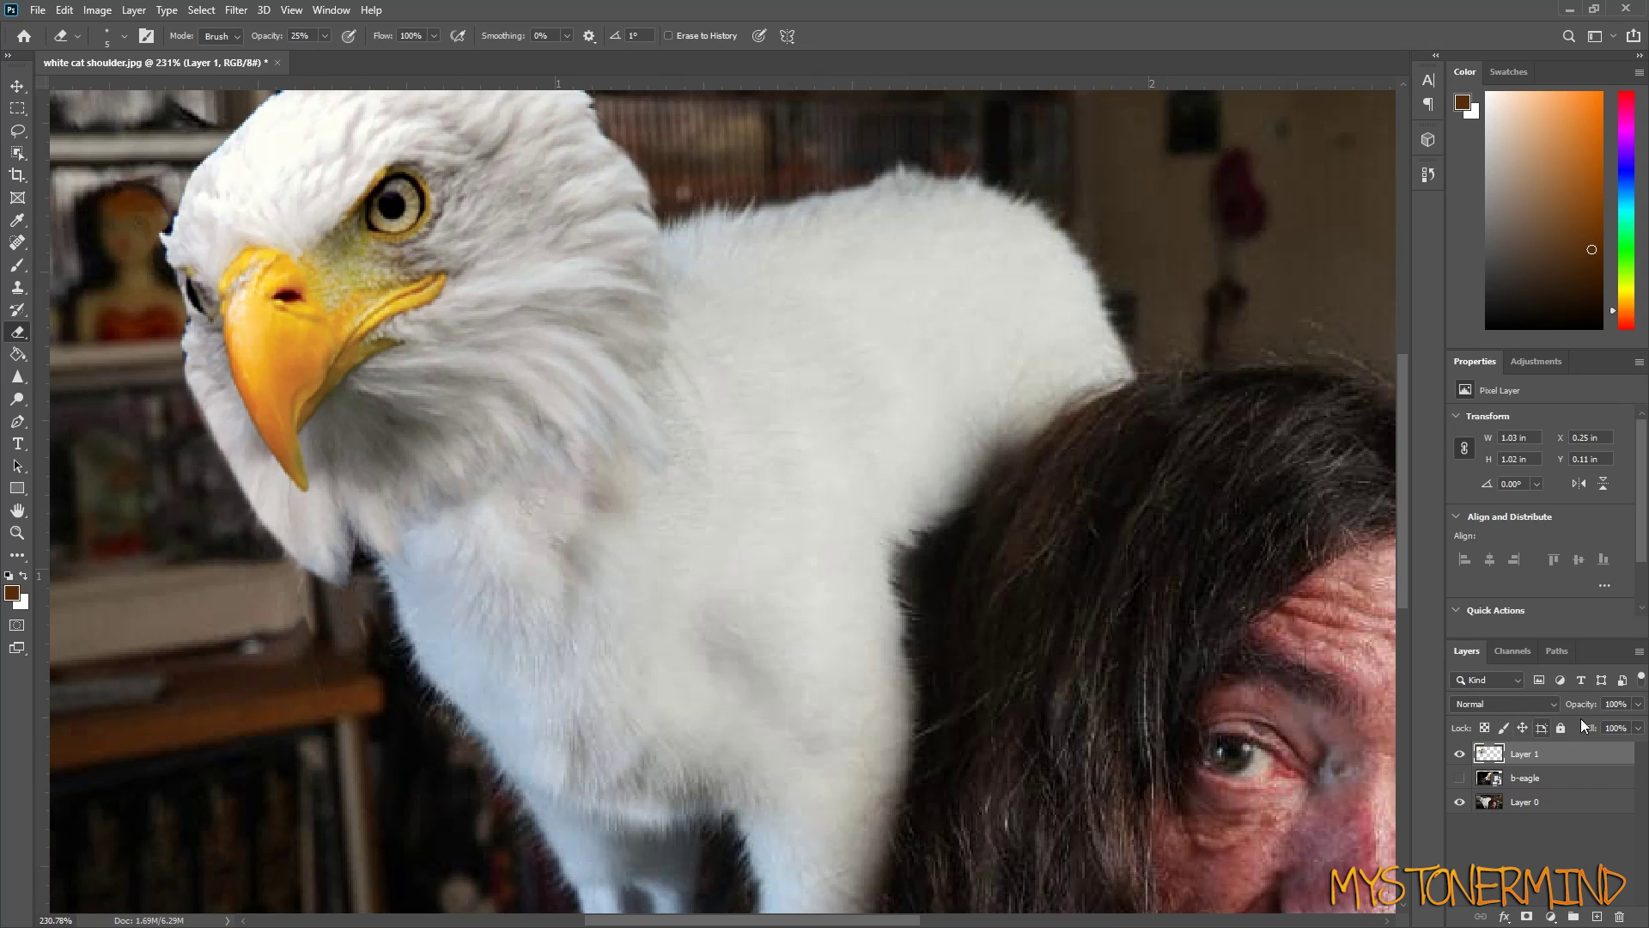
{"action": "left_click_drag", "start_coordinate": [1338, 672], "coordinate": [1612, 698]}
{"action": "scroll", "coordinate": [723, 501], "scroll_direction": "down", "scroll_amount": 6}
{"action": "scroll", "coordinate": [637, 473], "scroll_direction": "up", "scroll_amount": 4}
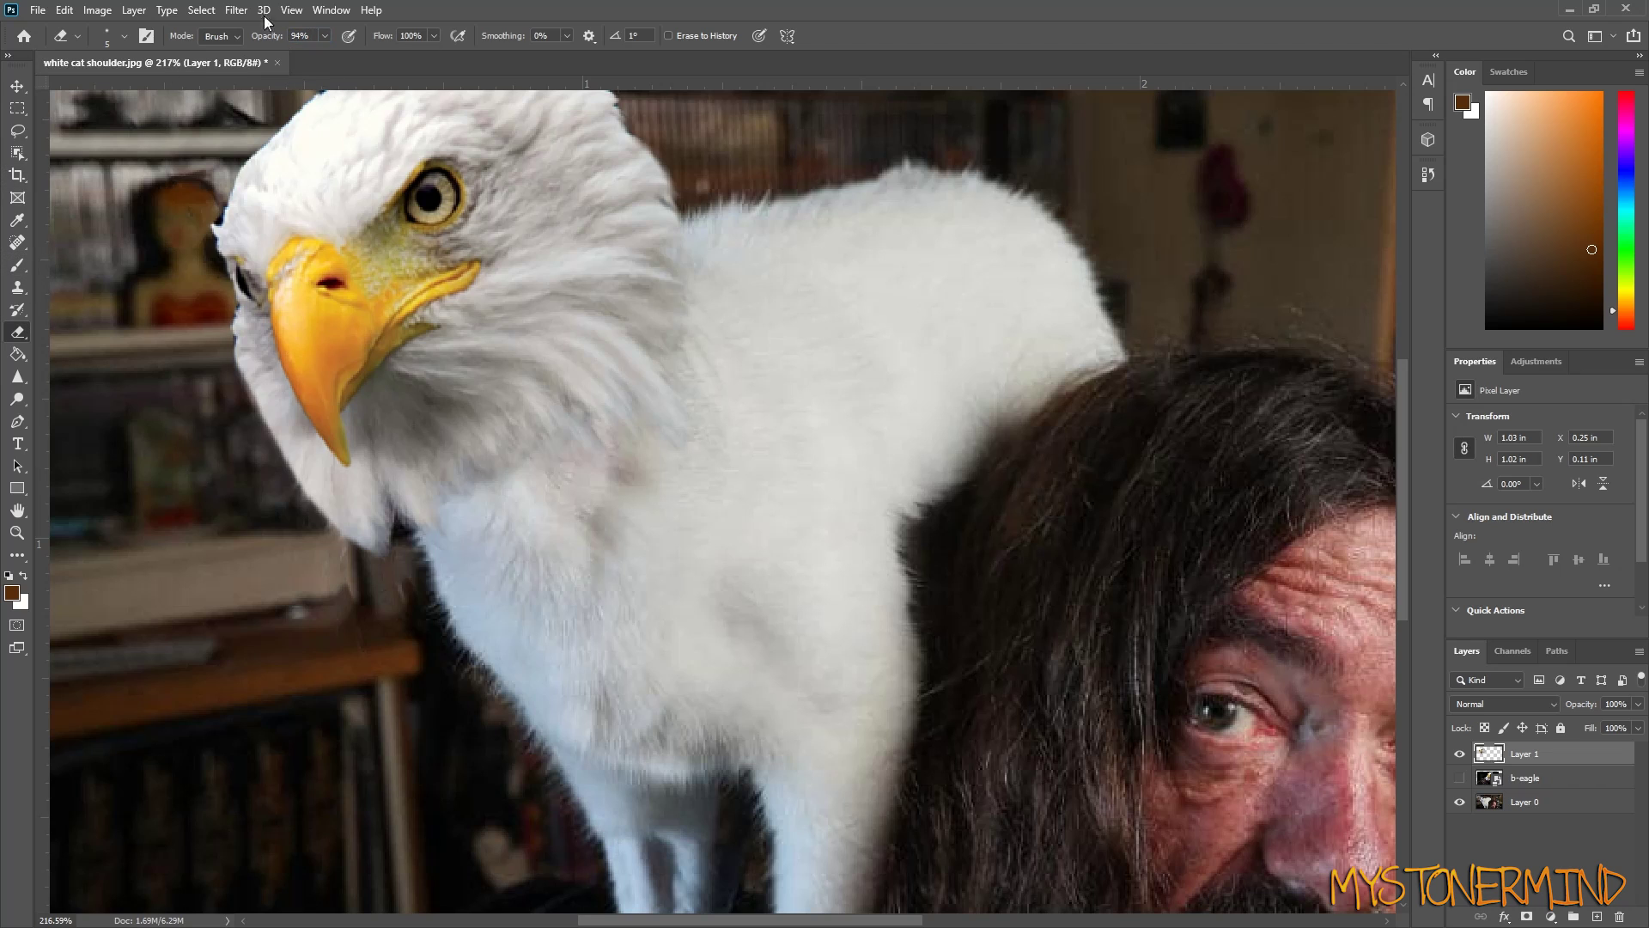
{"action": "mouse_move", "coordinate": [361, 537]}
{"action": "left_mouse_down"}
{"action": "mouse_move", "coordinate": [313, 512]}
{"action": "mouse_move", "coordinate": [287, 468]}
{"action": "mouse_move", "coordinate": [378, 524]}
{"action": "left_mouse_up"}
{"action": "key", "text": "ctrl+0"}
{"action": "scroll", "coordinate": [186, 314], "scroll_direction": "up", "scroll_amount": 5}
{"action": "left_click_drag", "start_coordinate": [254, 610], "coordinate": [310, 667]}
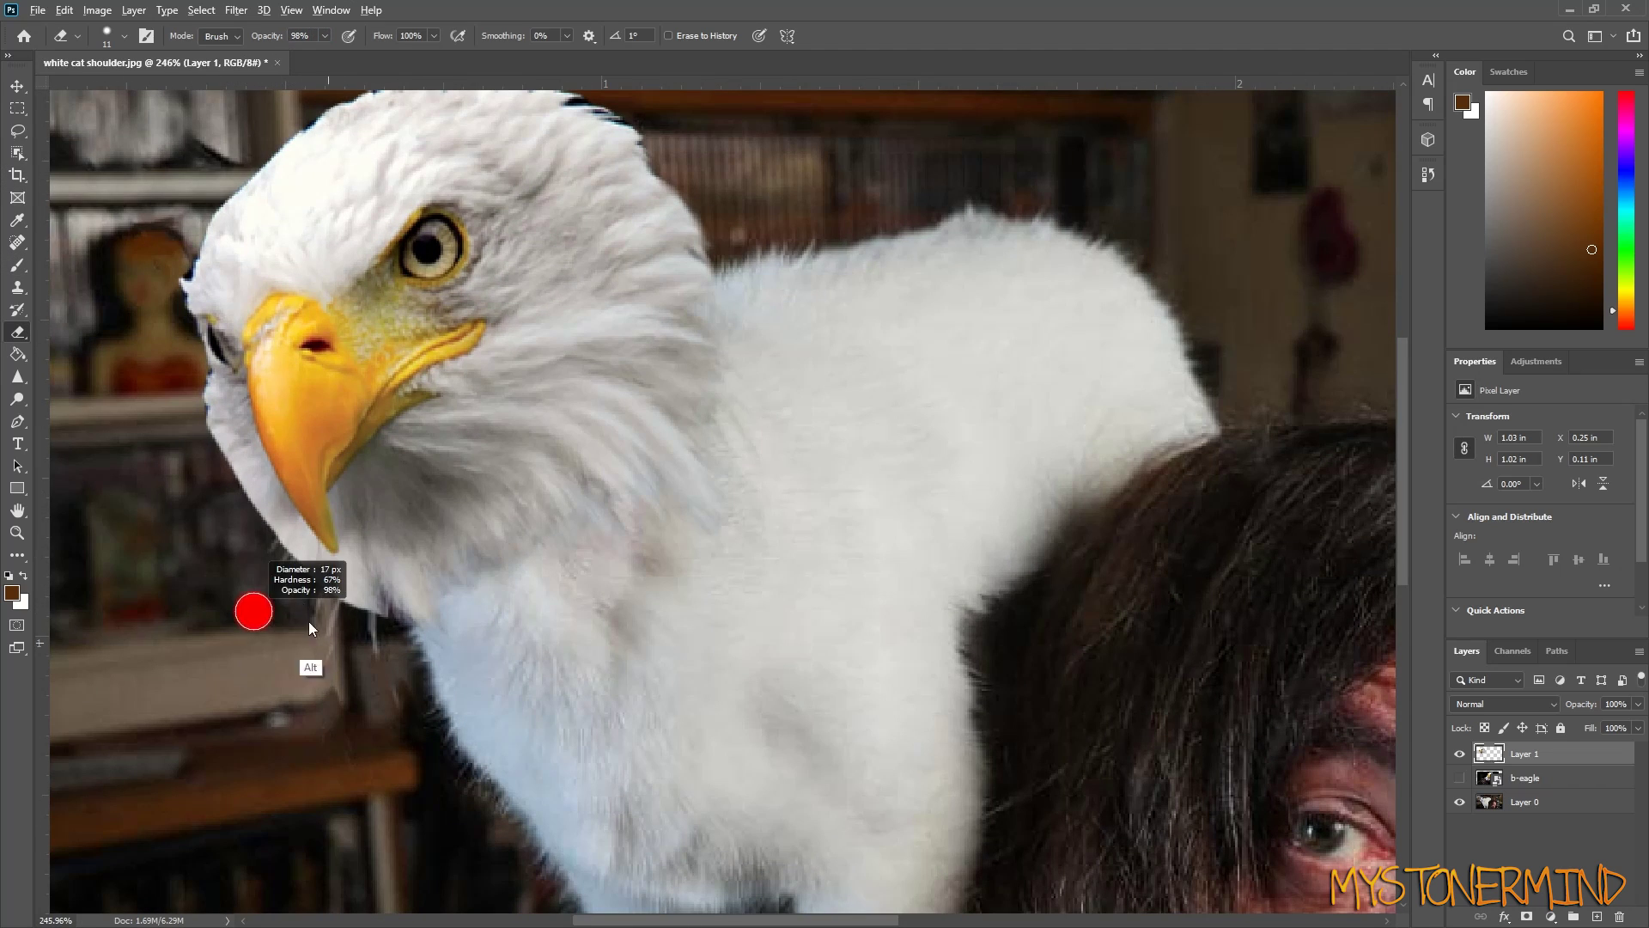
{"action": "right_click", "coordinate": [256, 568]}
{"action": "left_click", "coordinate": [228, 504]}
{"action": "left_click_drag", "start_coordinate": [257, 602], "coordinate": [345, 579]}
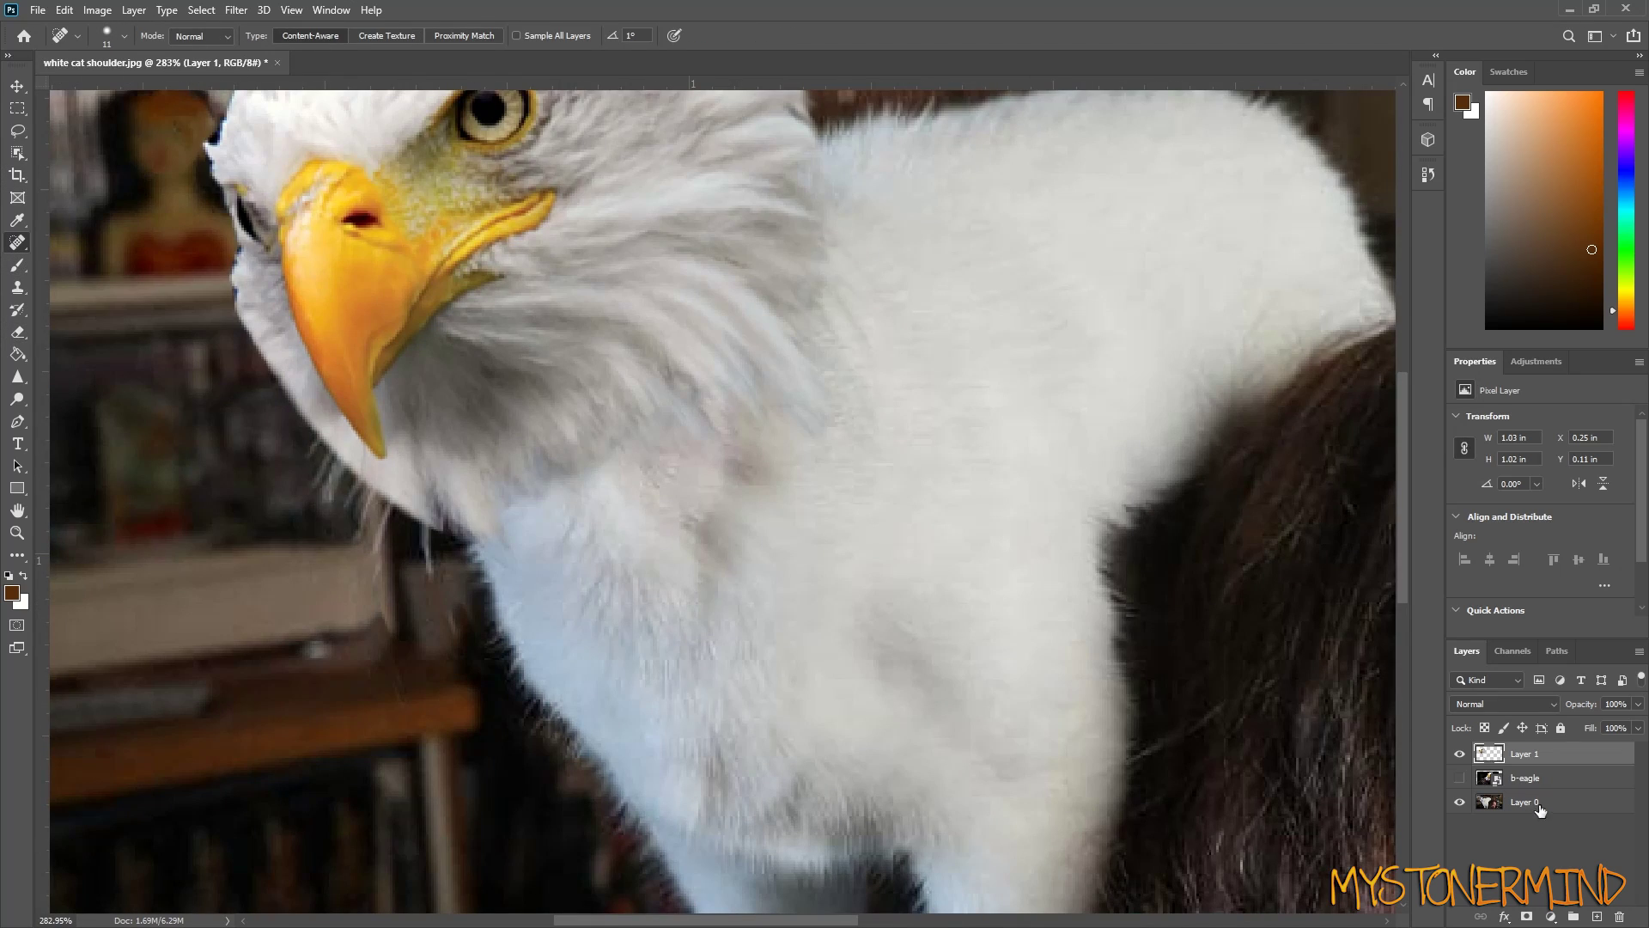
- Paint sampled background colours over the leftover whiskers and light fur under the eagle's chin on Layer 0
{"action": "left_click", "coordinate": [1535, 803]}
{"action": "key", "text": "b"}
{"action": "left_click", "coordinate": [480, 575], "text": "alt"}
{"action": "left_click_drag", "start_coordinate": [427, 534], "coordinate": [428, 571]}
{"action": "left_click", "coordinate": [428, 574], "text": "alt"}
{"action": "left_click", "coordinate": [375, 539], "text": "alt"}
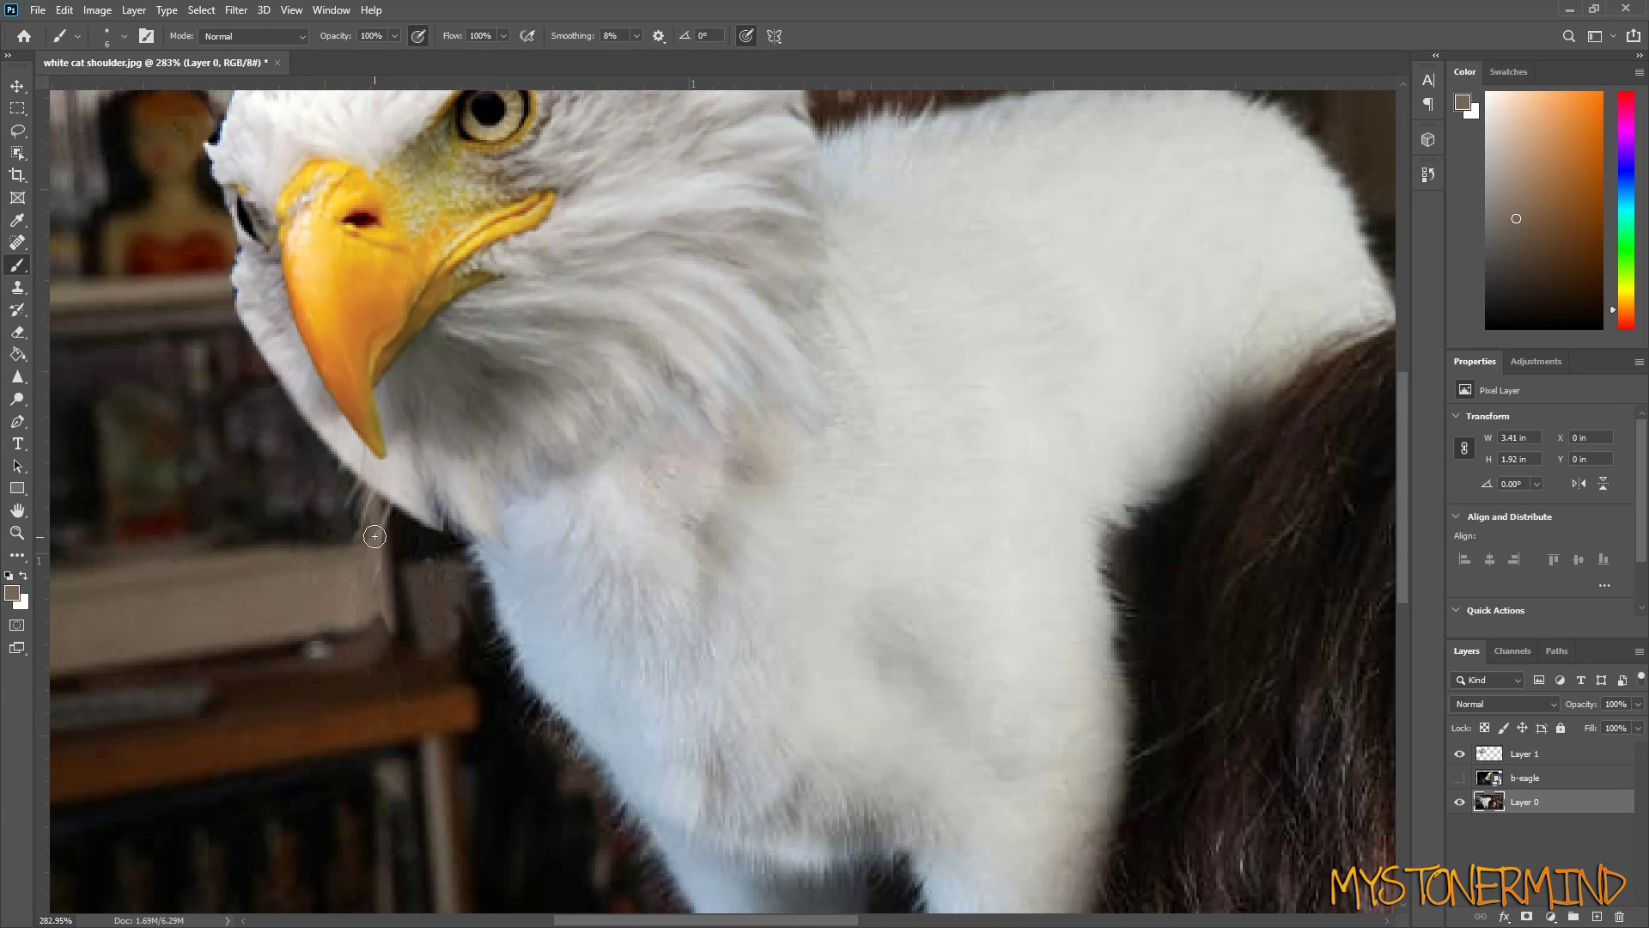
{"action": "left_click", "coordinate": [359, 505], "text": "alt"}
{"action": "left_click", "coordinate": [435, 554], "text": "alt"}
{"action": "scroll", "coordinate": [434, 554], "scroll_direction": "up", "scroll_amount": 5}
{"action": "left_click", "coordinate": [354, 573], "text": "alt"}
{"action": "left_click", "coordinate": [431, 509], "text": "alt"}
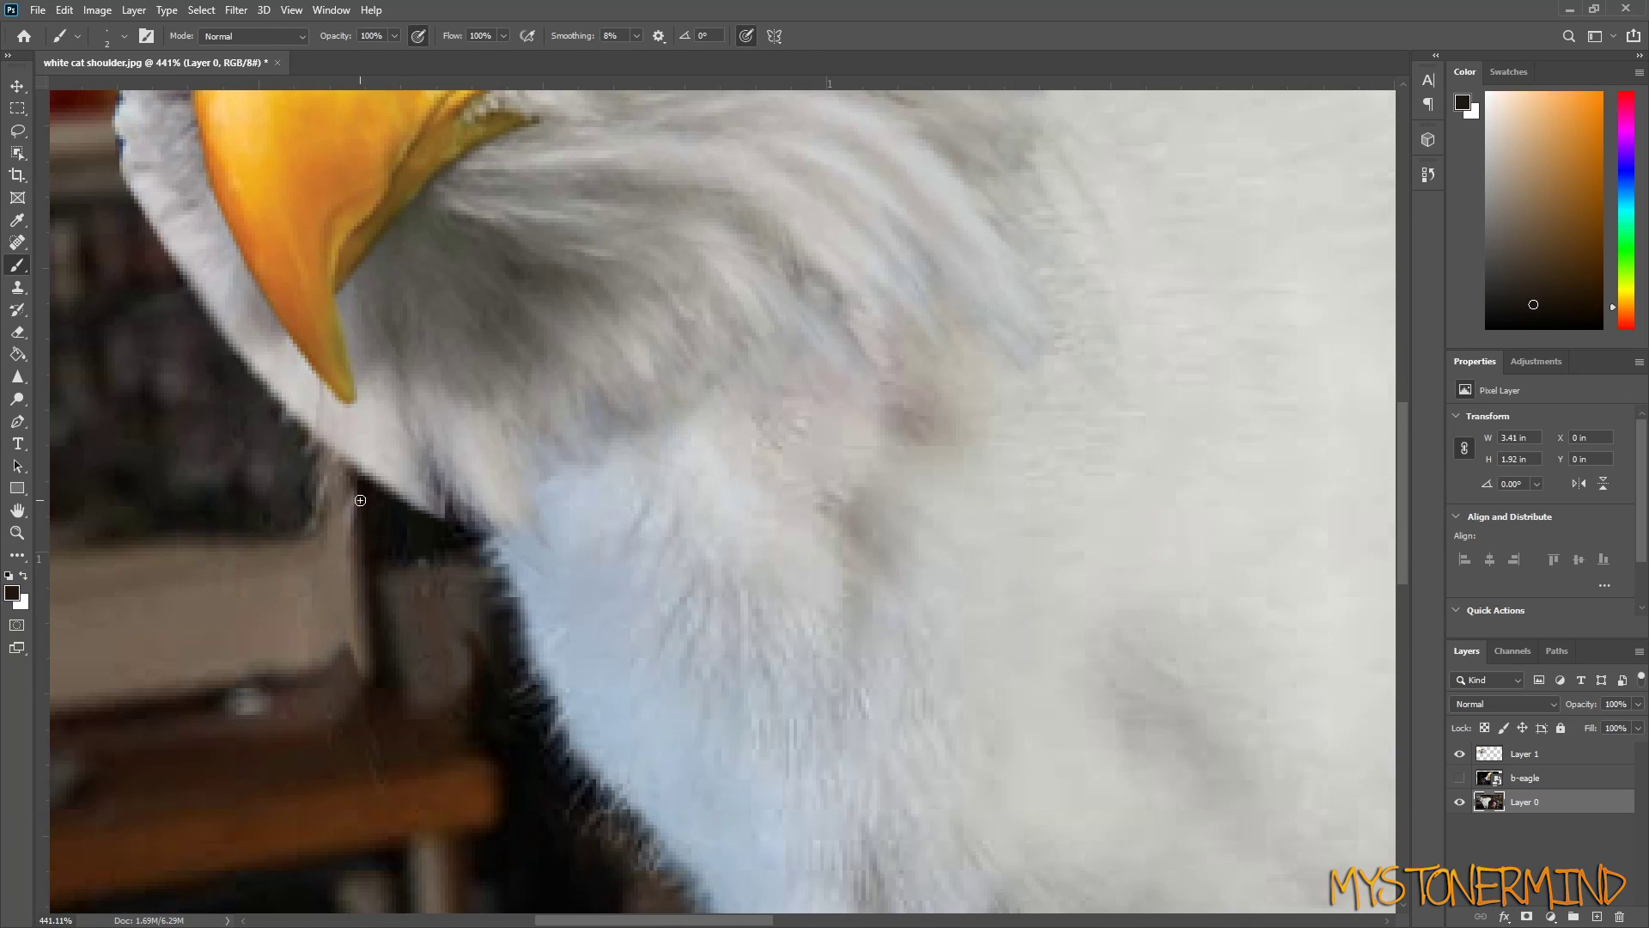
{"action": "left_click", "coordinate": [430, 509], "text": "alt"}
- Clean up the outer edge of the eagle's face and forehead on Layer 1 with a 5 px eraser at 98% opacity
{"action": "scroll", "coordinate": [431, 509], "scroll_direction": "down", "scroll_amount": 15}
{"action": "scroll", "coordinate": [400, 354], "scroll_direction": "up", "scroll_amount": 15}
{"action": "left_click", "coordinate": [16, 289]}
{"action": "left_click", "coordinate": [17, 331]}
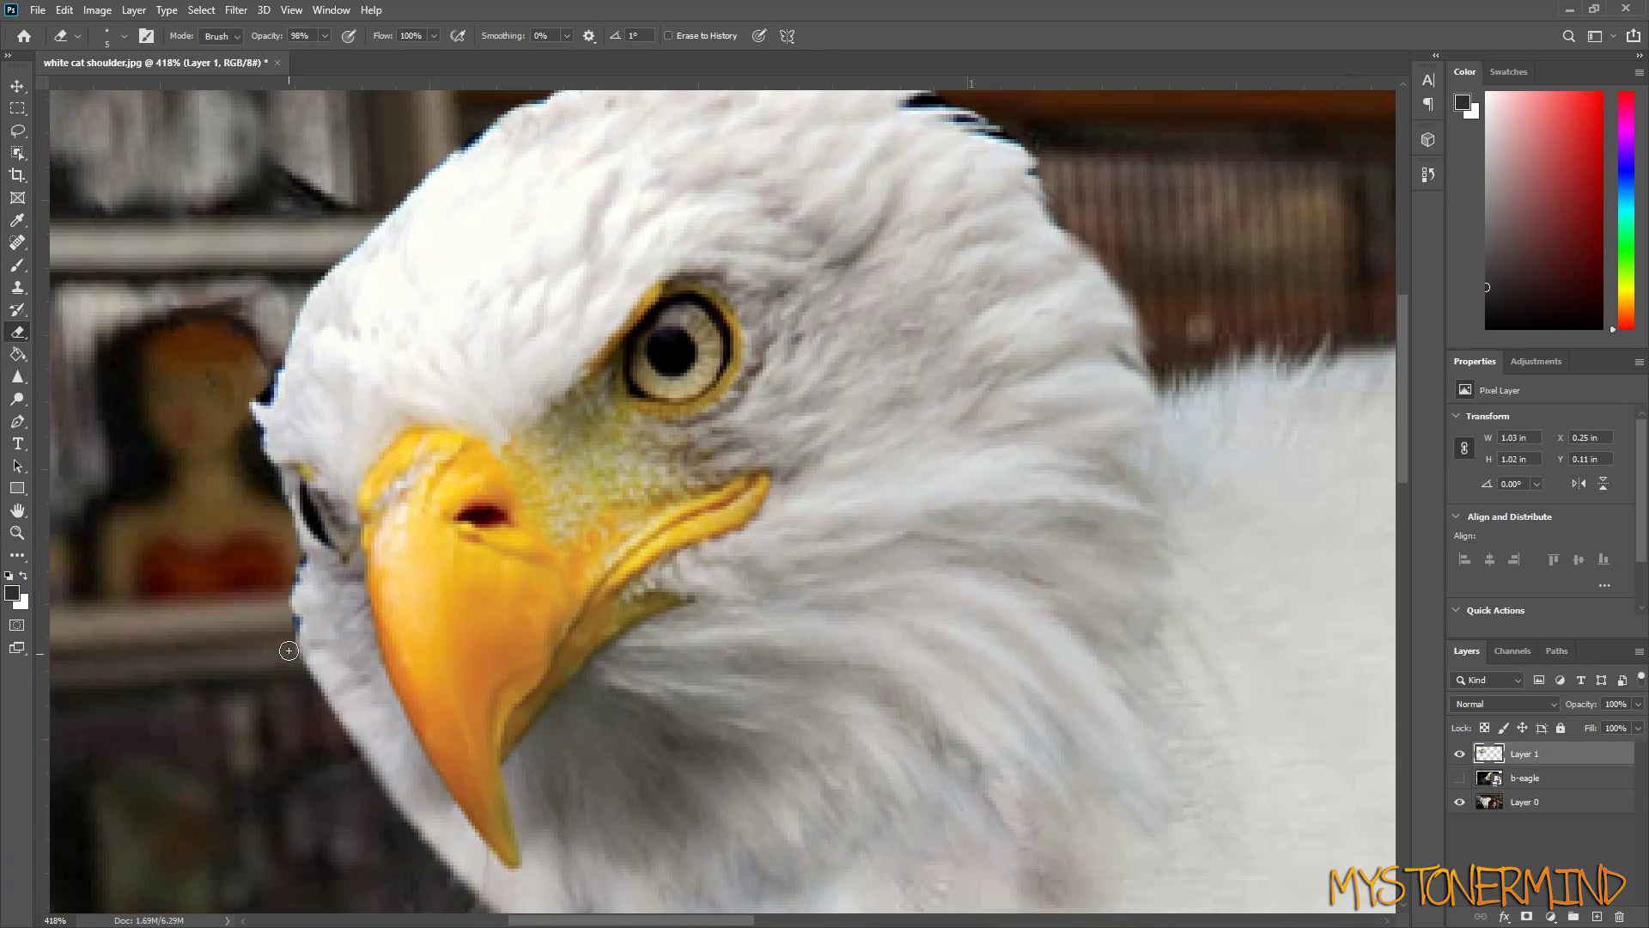
{"action": "mouse_move", "coordinate": [289, 650]}
{"action": "left_mouse_down"}
{"action": "mouse_move", "coordinate": [258, 397]}
{"action": "mouse_move", "coordinate": [278, 363]}
{"action": "left_mouse_up"}
{"action": "mouse_move", "coordinate": [502, 268]}
{"action": "left_mouse_down"}
{"action": "mouse_move", "coordinate": [436, 537]}
{"action": "mouse_move", "coordinate": [369, 510]}
{"action": "left_mouse_up"}
{"action": "left_click_drag", "start_coordinate": [562, 298], "coordinate": [461, 323]}
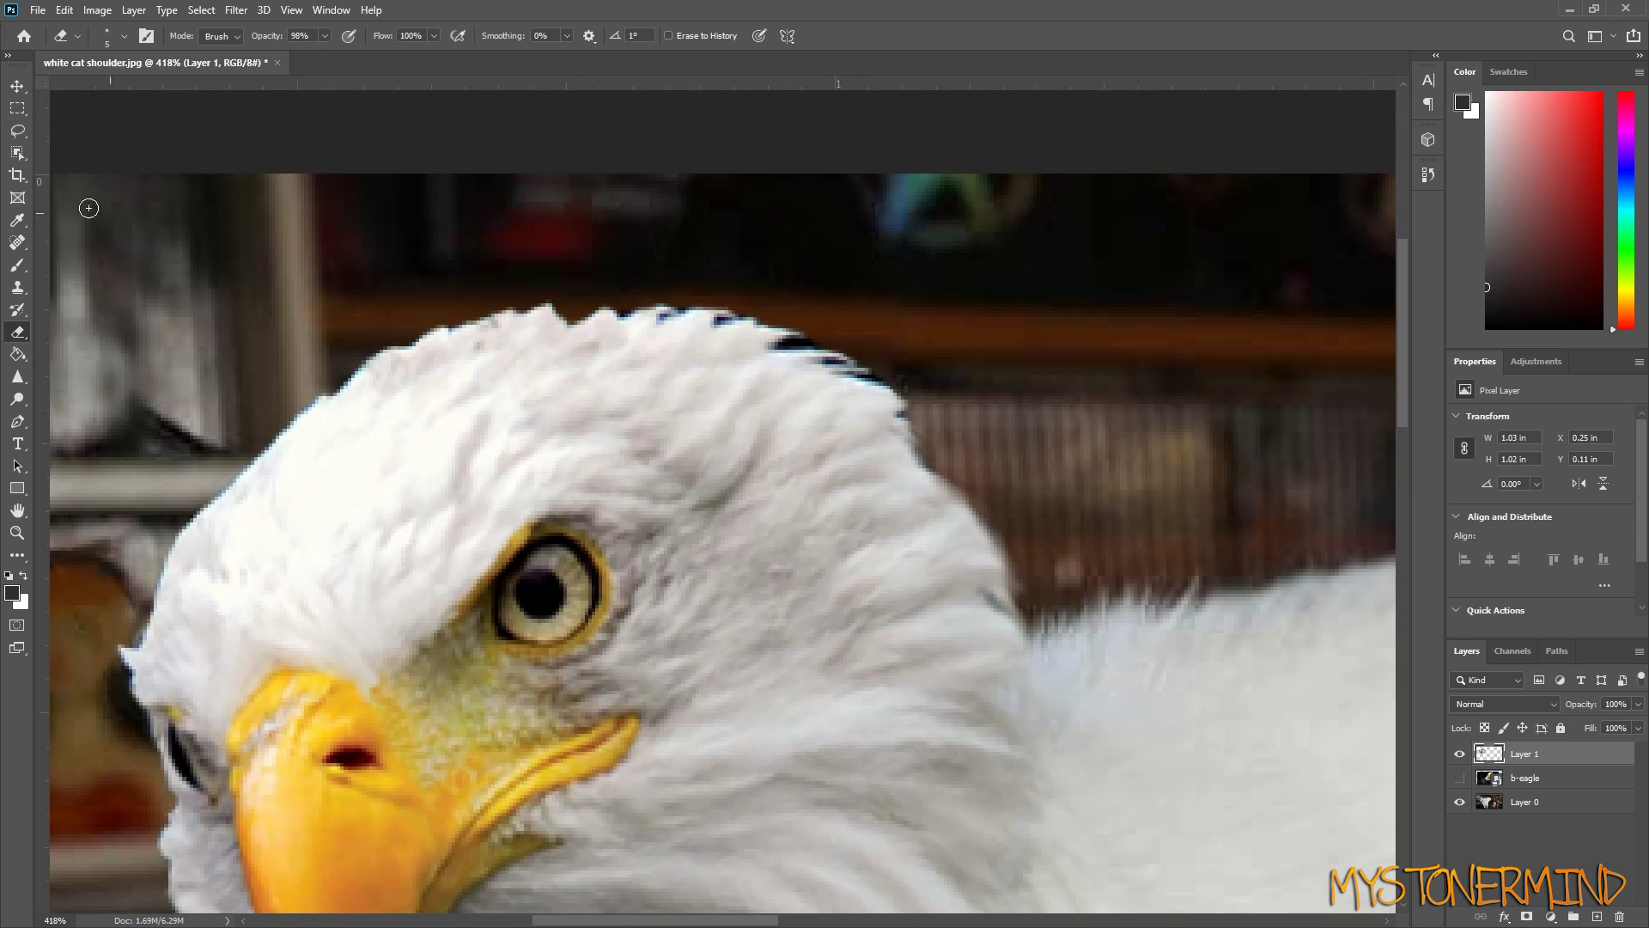
- Scale the eagle head on Layer 1 down to about 0.99 by 0.98 in with Free Transform
{"action": "left_click", "coordinate": [17, 130]}
{"action": "left_click", "coordinate": [207, 39]}
{"action": "scroll", "coordinate": [658, 307], "scroll_direction": "down", "scroll_amount": 8}
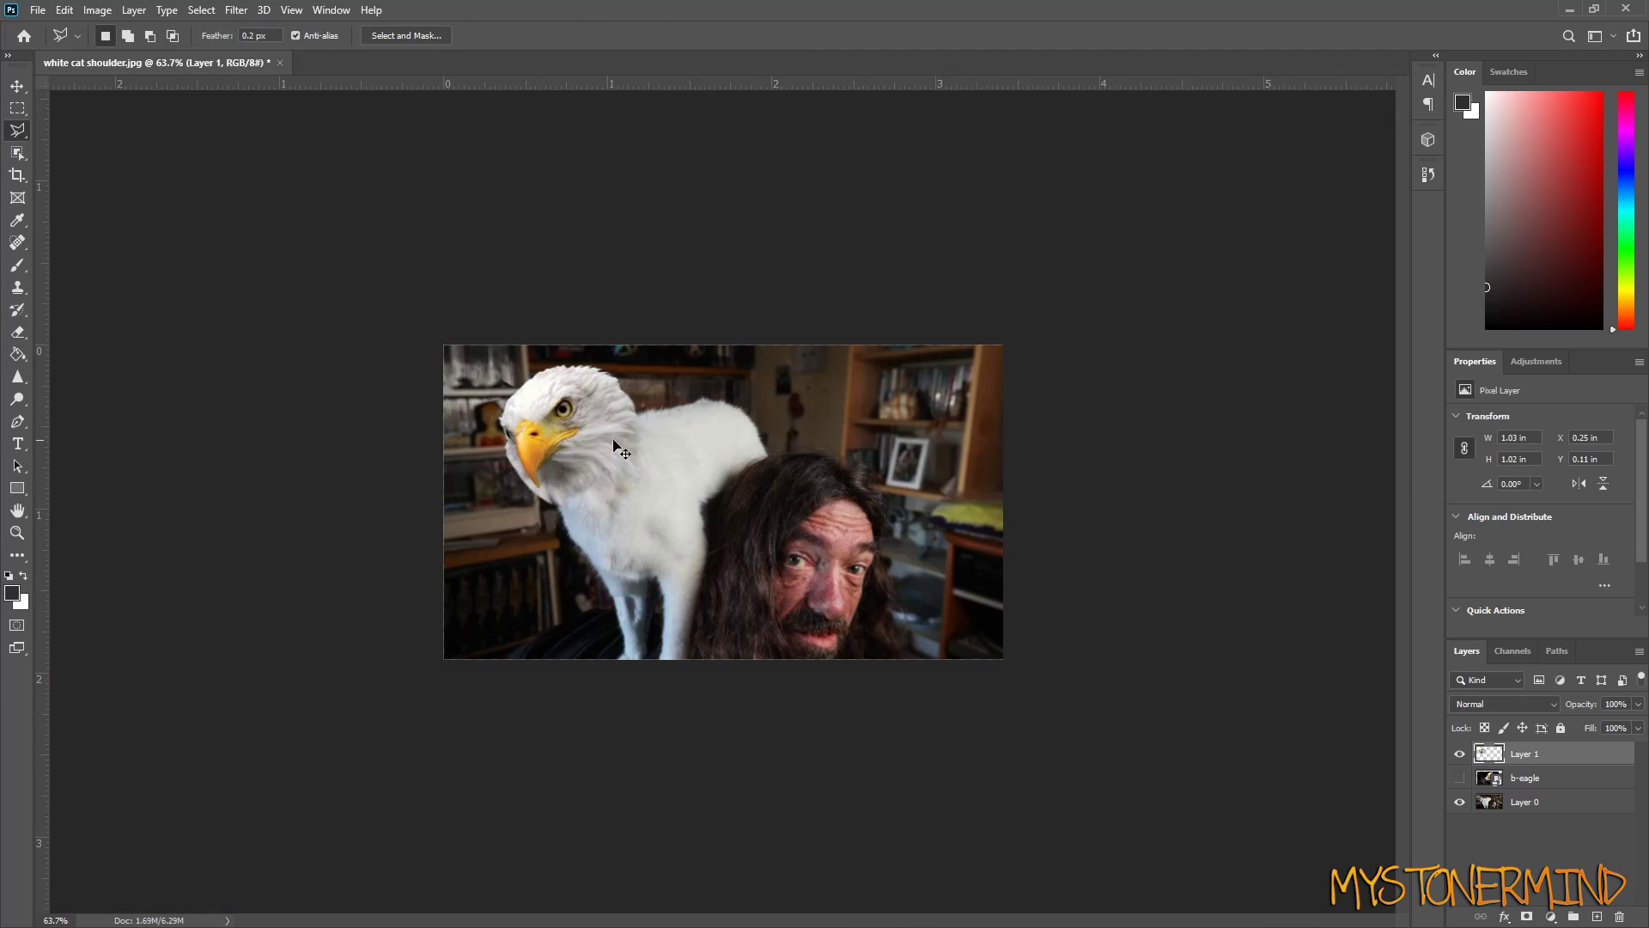
{"action": "key", "text": "ctrl+t"}
{"action": "scroll", "coordinate": [559, 417], "scroll_direction": "up", "scroll_amount": 5}
{"action": "left_click_drag", "start_coordinate": [806, 712], "coordinate": [789, 694]}
{"action": "key", "text": "Return"}
{"action": "scroll", "coordinate": [449, 362], "scroll_direction": "down", "scroll_amount": 3}
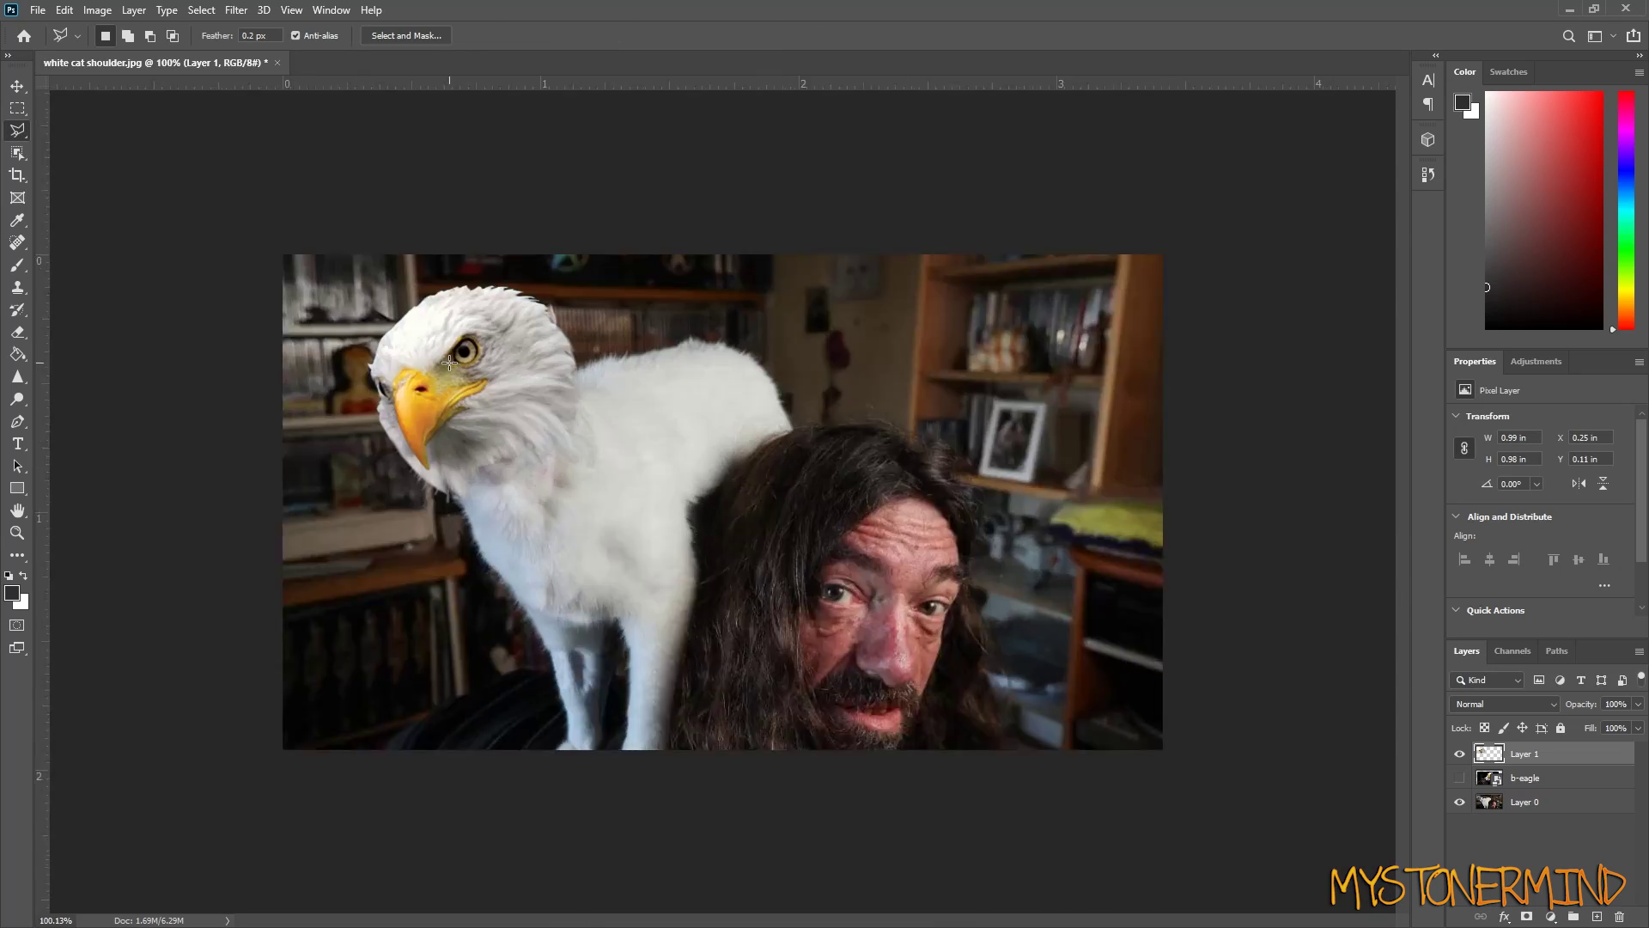
- Clone clean white fur on Layer 0 over the discoloured patch where the eagle's neck meets the cat's chest
{"action": "scroll", "coordinate": [449, 362], "scroll_direction": "up", "scroll_amount": 4}
{"action": "scroll", "coordinate": [291, 137], "scroll_direction": "up", "scroll_amount": 3}
{"action": "key", "text": "s"}
{"action": "left_click", "coordinate": [1524, 801]}
{"action": "scroll", "coordinate": [604, 633], "scroll_direction": "down", "scroll_amount": 5}
{"action": "left_click", "coordinate": [1525, 754]}
{"action": "mouse_move", "coordinate": [1580, 703]}
{"action": "left_mouse_down"}
{"action": "mouse_move", "coordinate": [1433, 705]}
{"action": "mouse_move", "coordinate": [1581, 703]}
{"action": "left_mouse_up"}
{"action": "scroll", "coordinate": [304, 458], "scroll_direction": "up", "scroll_amount": 5}
{"action": "key", "text": "alt+["}
{"action": "left_click", "coordinate": [703, 504], "text": "alt"}
{"action": "mouse_move", "coordinate": [666, 502]}
{"action": "left_mouse_down"}
{"action": "mouse_move", "coordinate": [650, 483]}
{"action": "mouse_move", "coordinate": [625, 515]}
{"action": "left_mouse_up"}
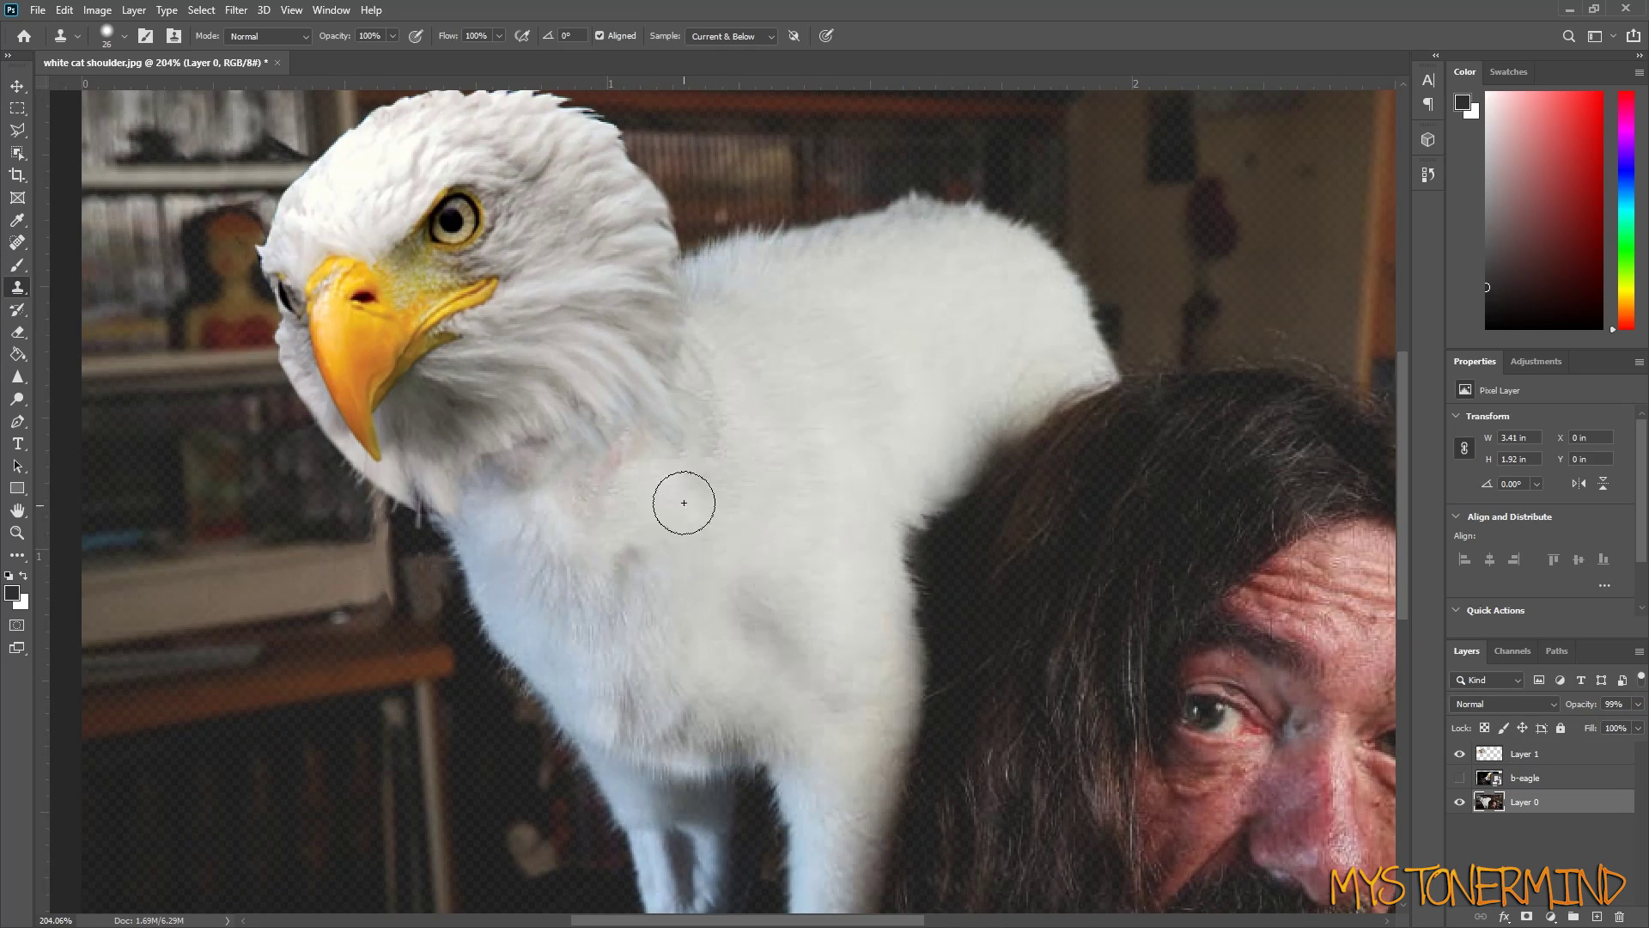
- Set the Clone Stamp opacity to 70% and blend the remaining uneven fur just below the eagle's head
{"action": "key", "text": "7"}
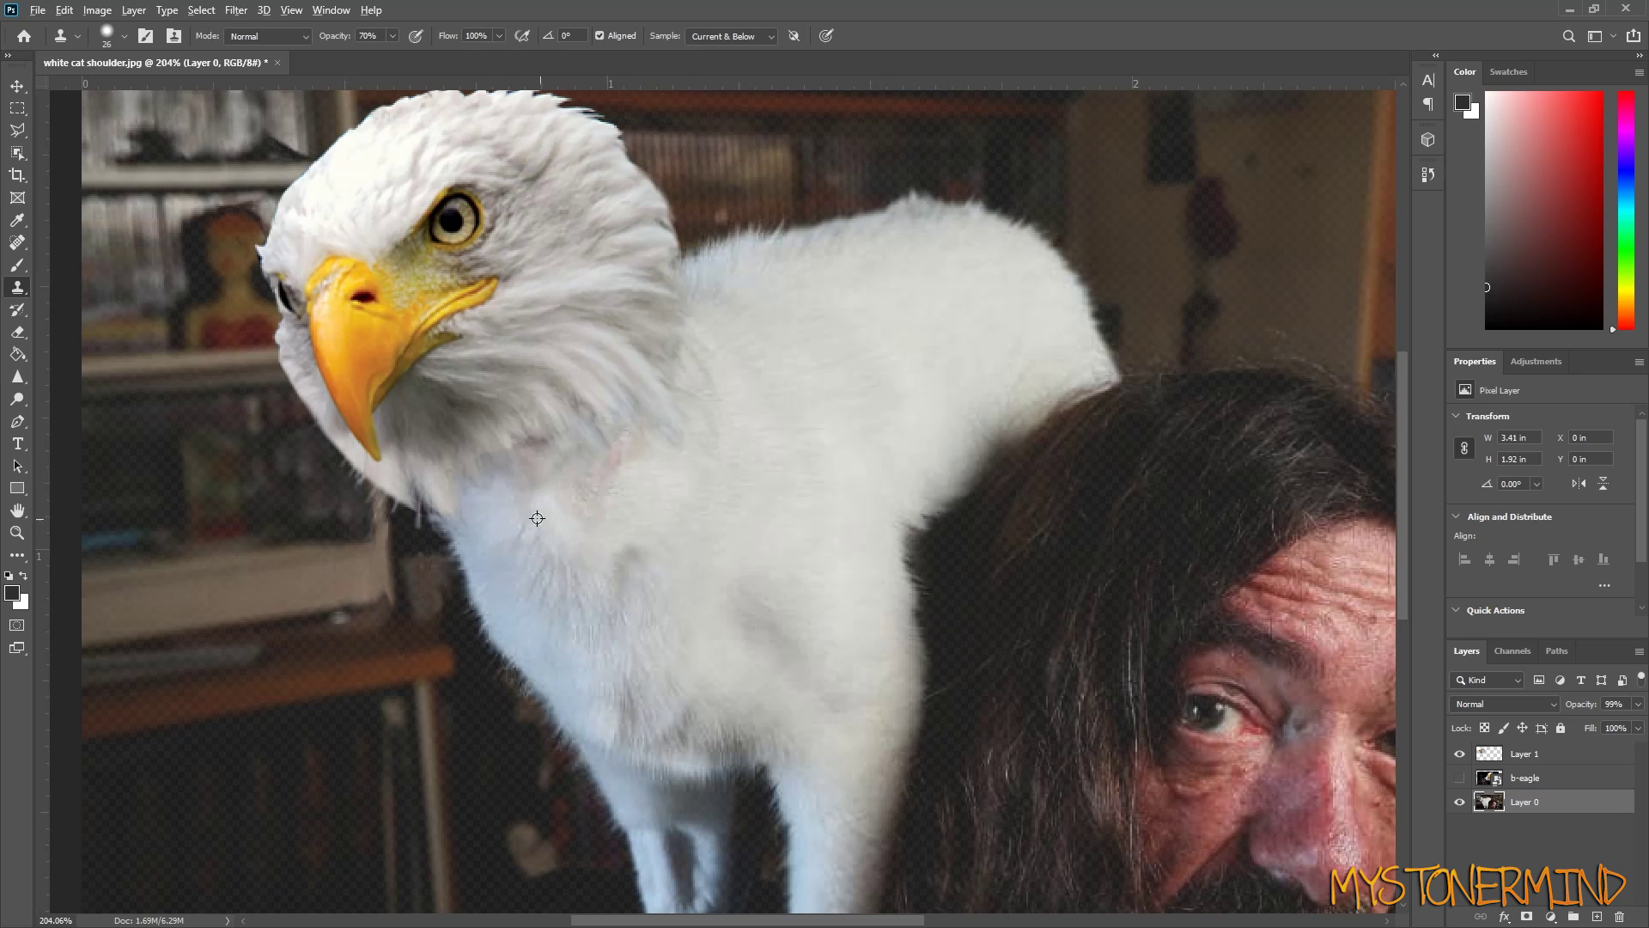
{"action": "left_click", "coordinate": [537, 518], "text": "alt"}
{"action": "left_click", "coordinate": [536, 462]}
{"action": "left_click", "coordinate": [650, 480], "text": "alt"}
{"action": "left_click", "coordinate": [583, 457]}
{"action": "scroll", "coordinate": [545, 498], "scroll_direction": "down", "scroll_amount": 5}
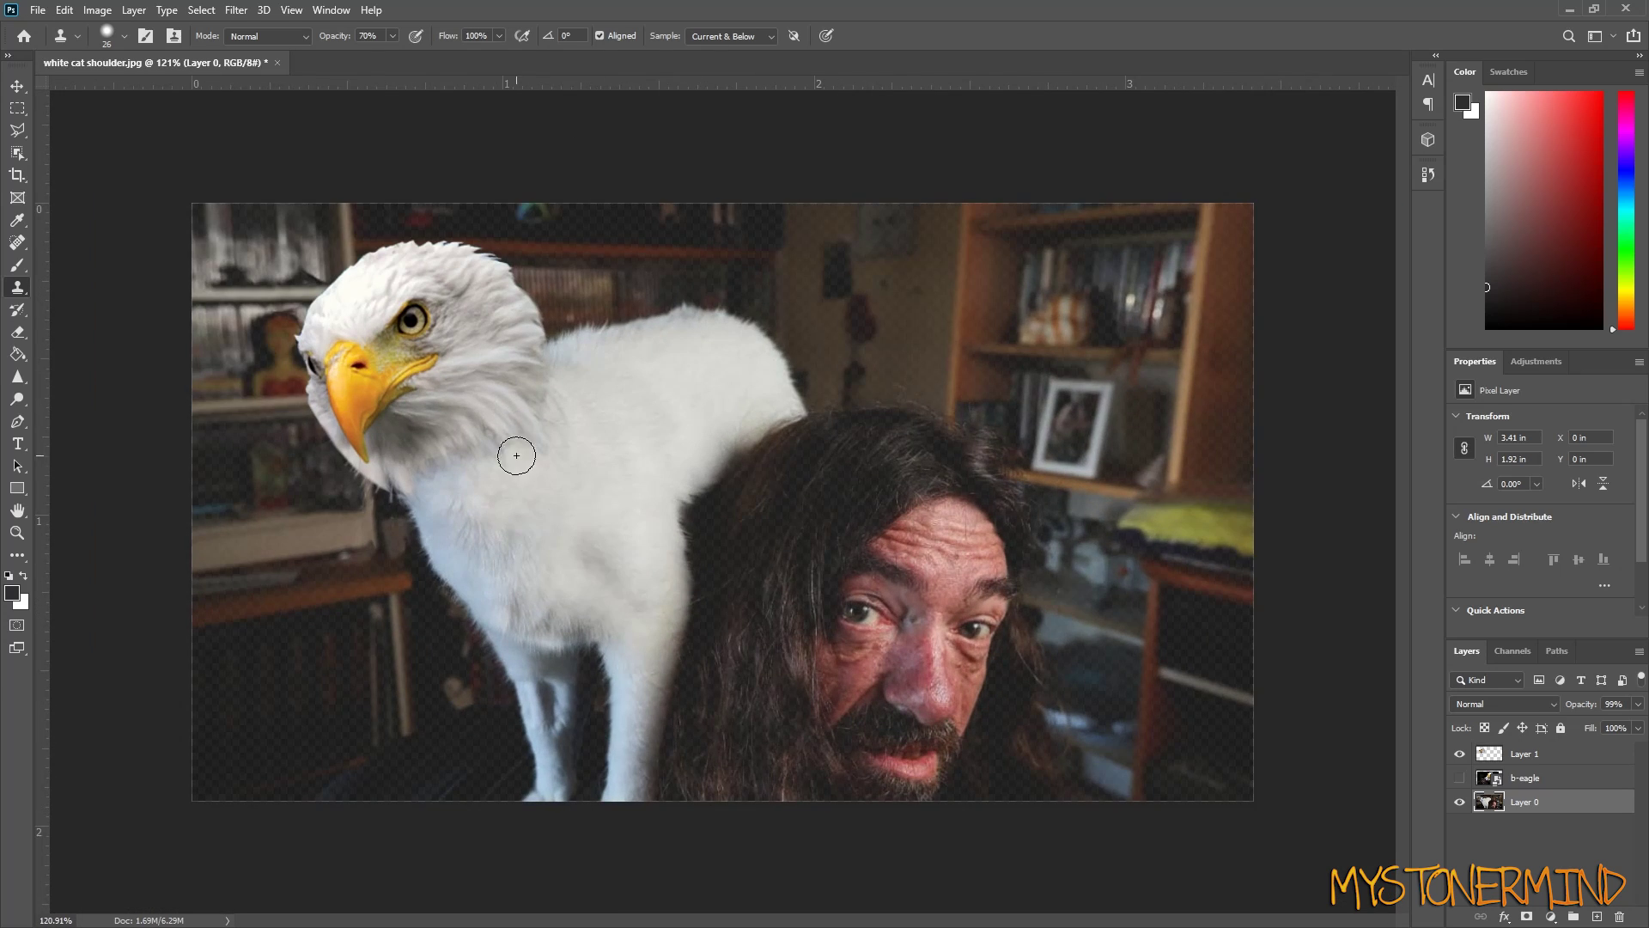
- Apply Color Balance to the highlights of Layer 1 with -6 toward cyan and +7 toward blue
{"action": "key", "text": "alt+bracketright"}
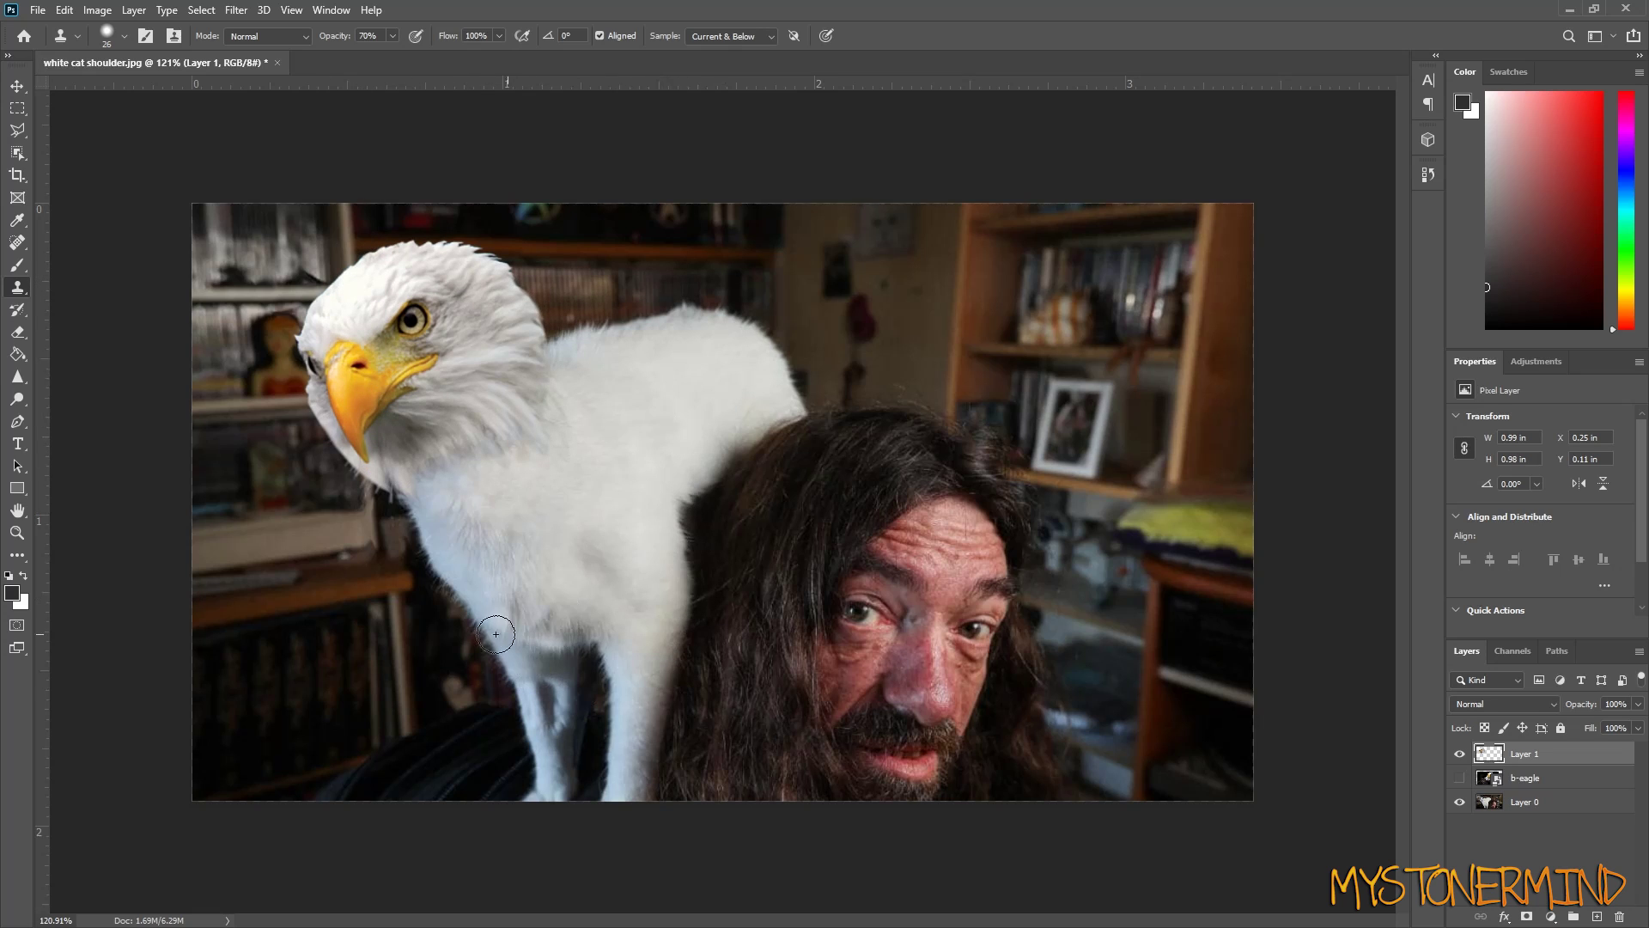
{"action": "key", "text": "ctrl+b"}
{"action": "left_click_drag", "start_coordinate": [1132, 256], "coordinate": [1085, 259]}
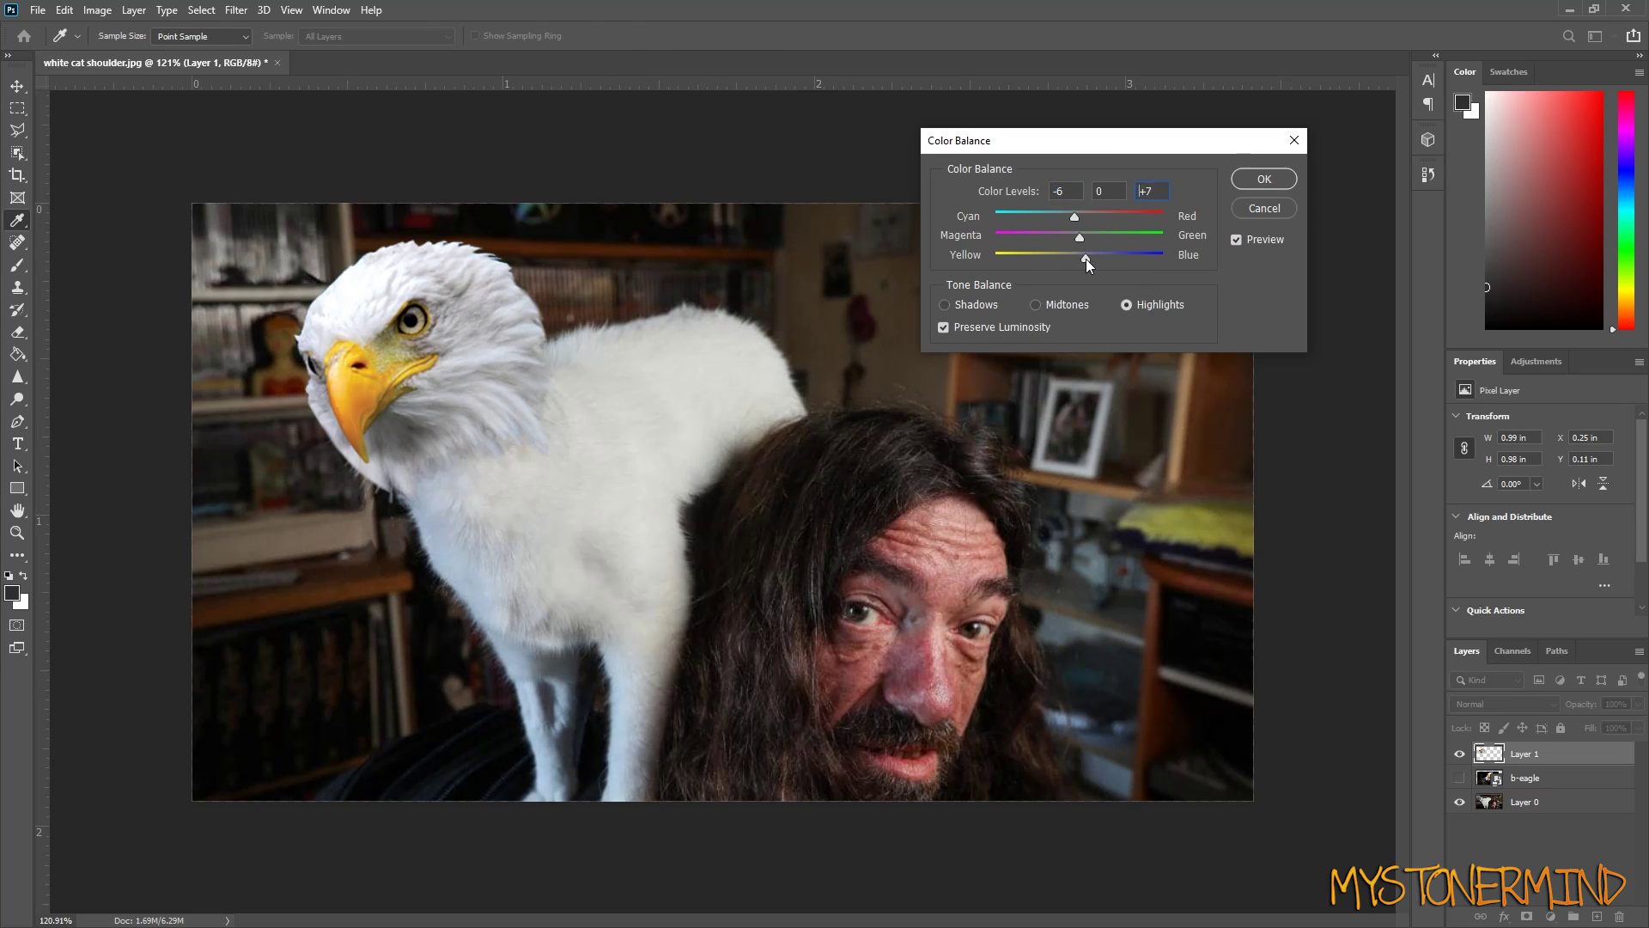
{"action": "left_click", "coordinate": [1263, 179]}
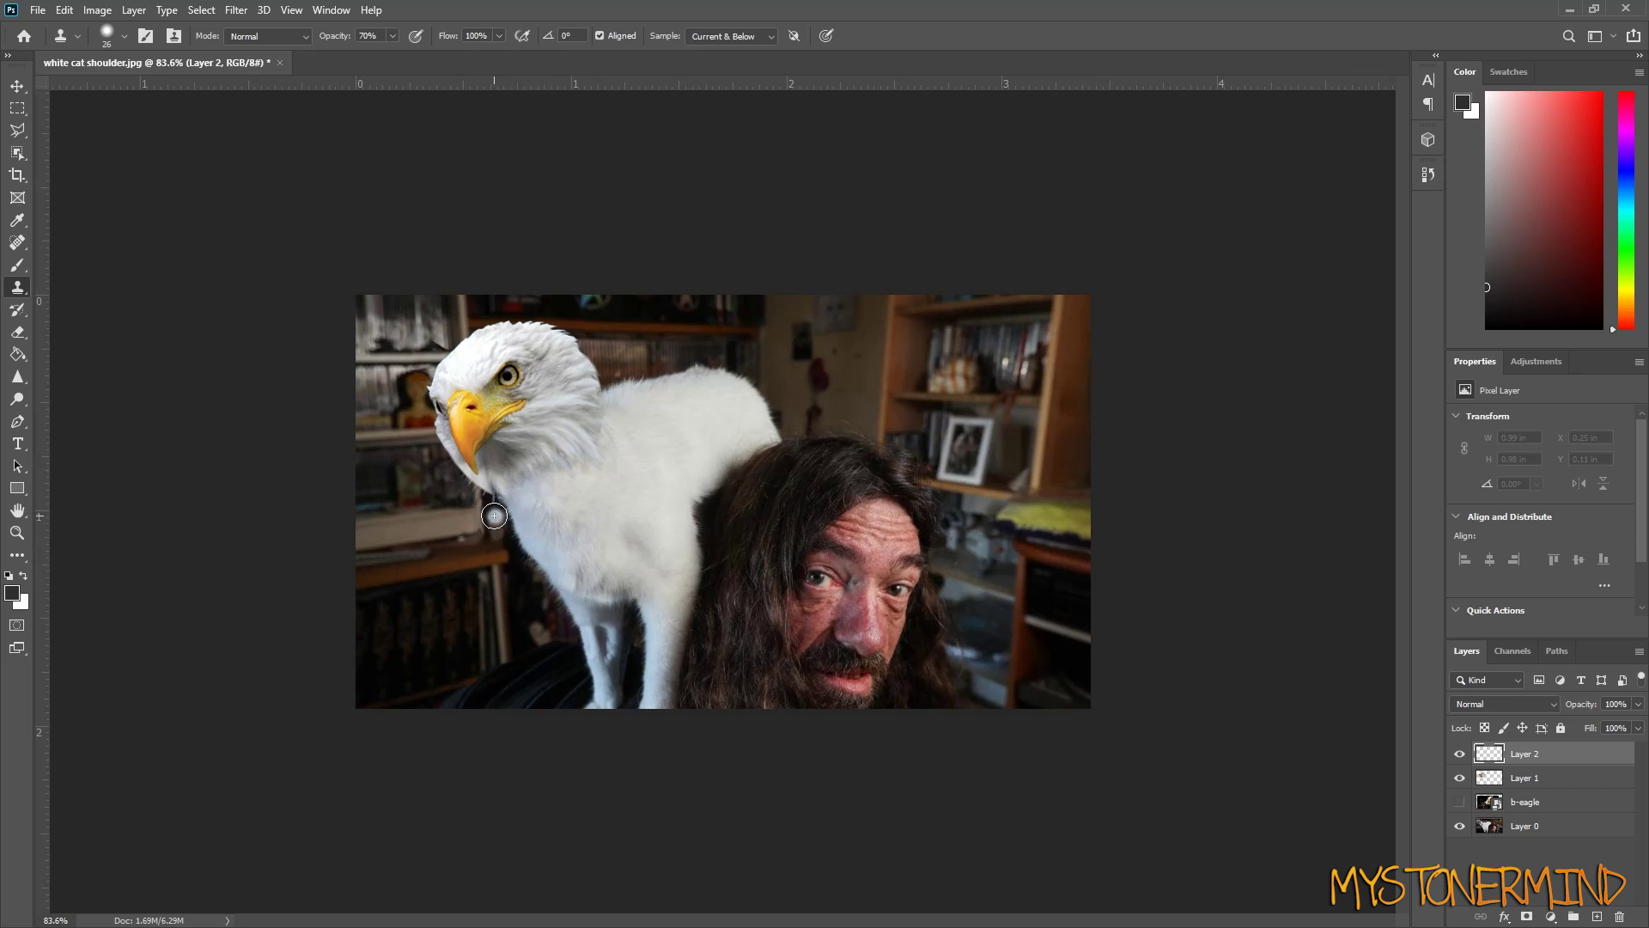
{"action": "scroll", "coordinate": [495, 515], "scroll_direction": "up", "scroll_amount": 5}
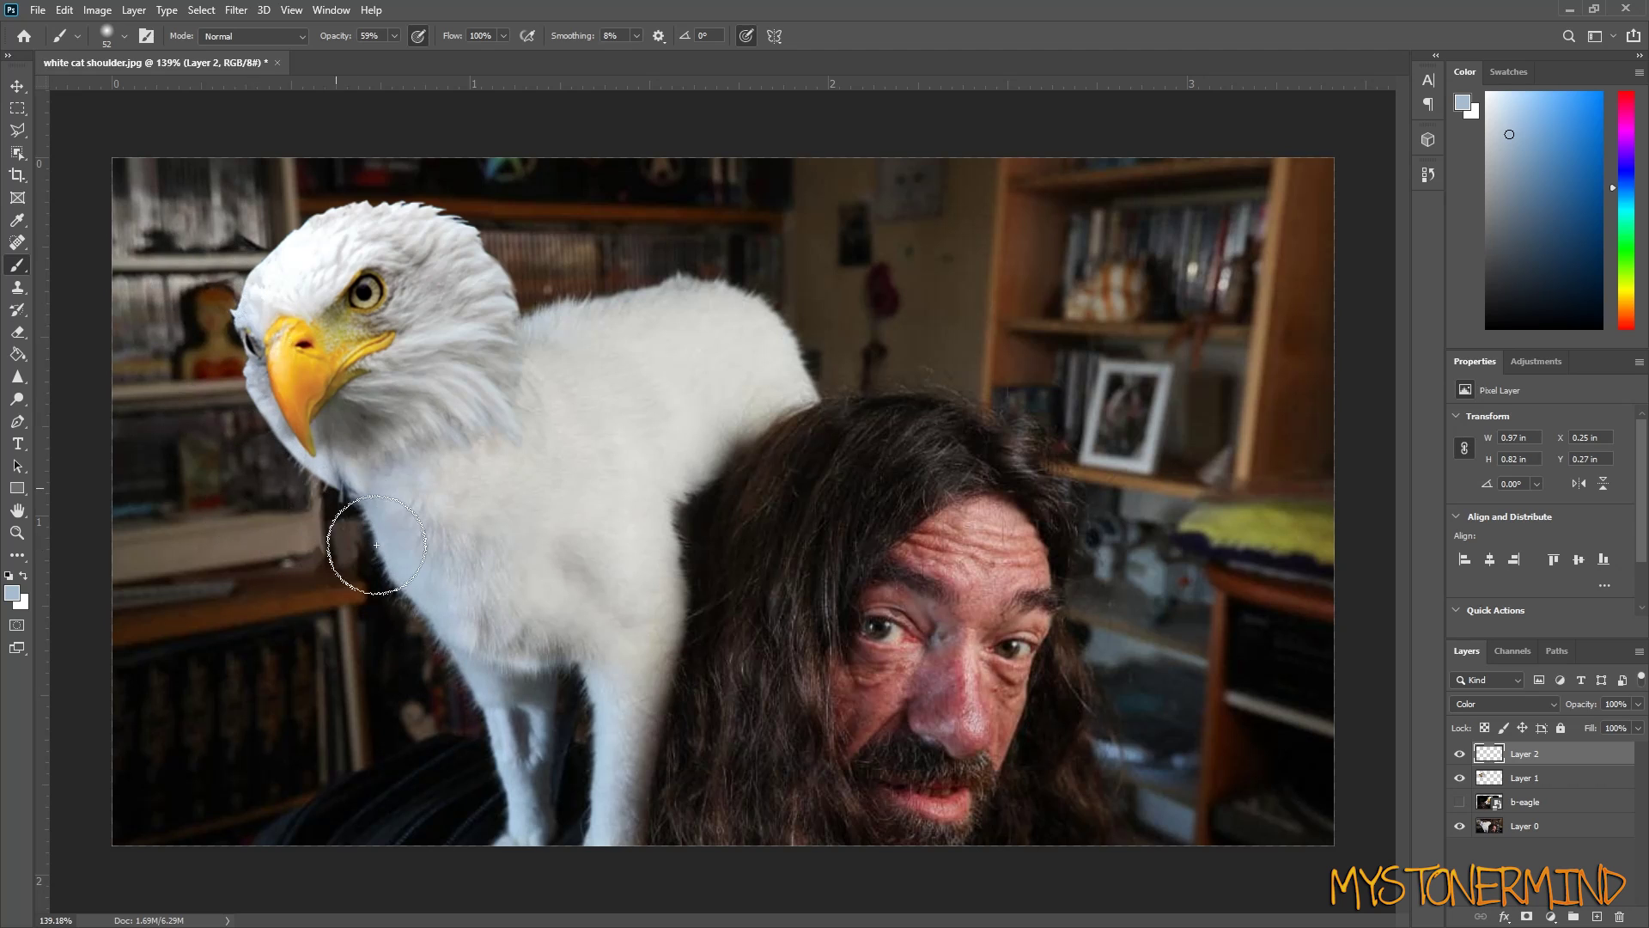
{"action": "scroll", "coordinate": [313, 515], "scroll_direction": "up", "scroll_amount": 1}
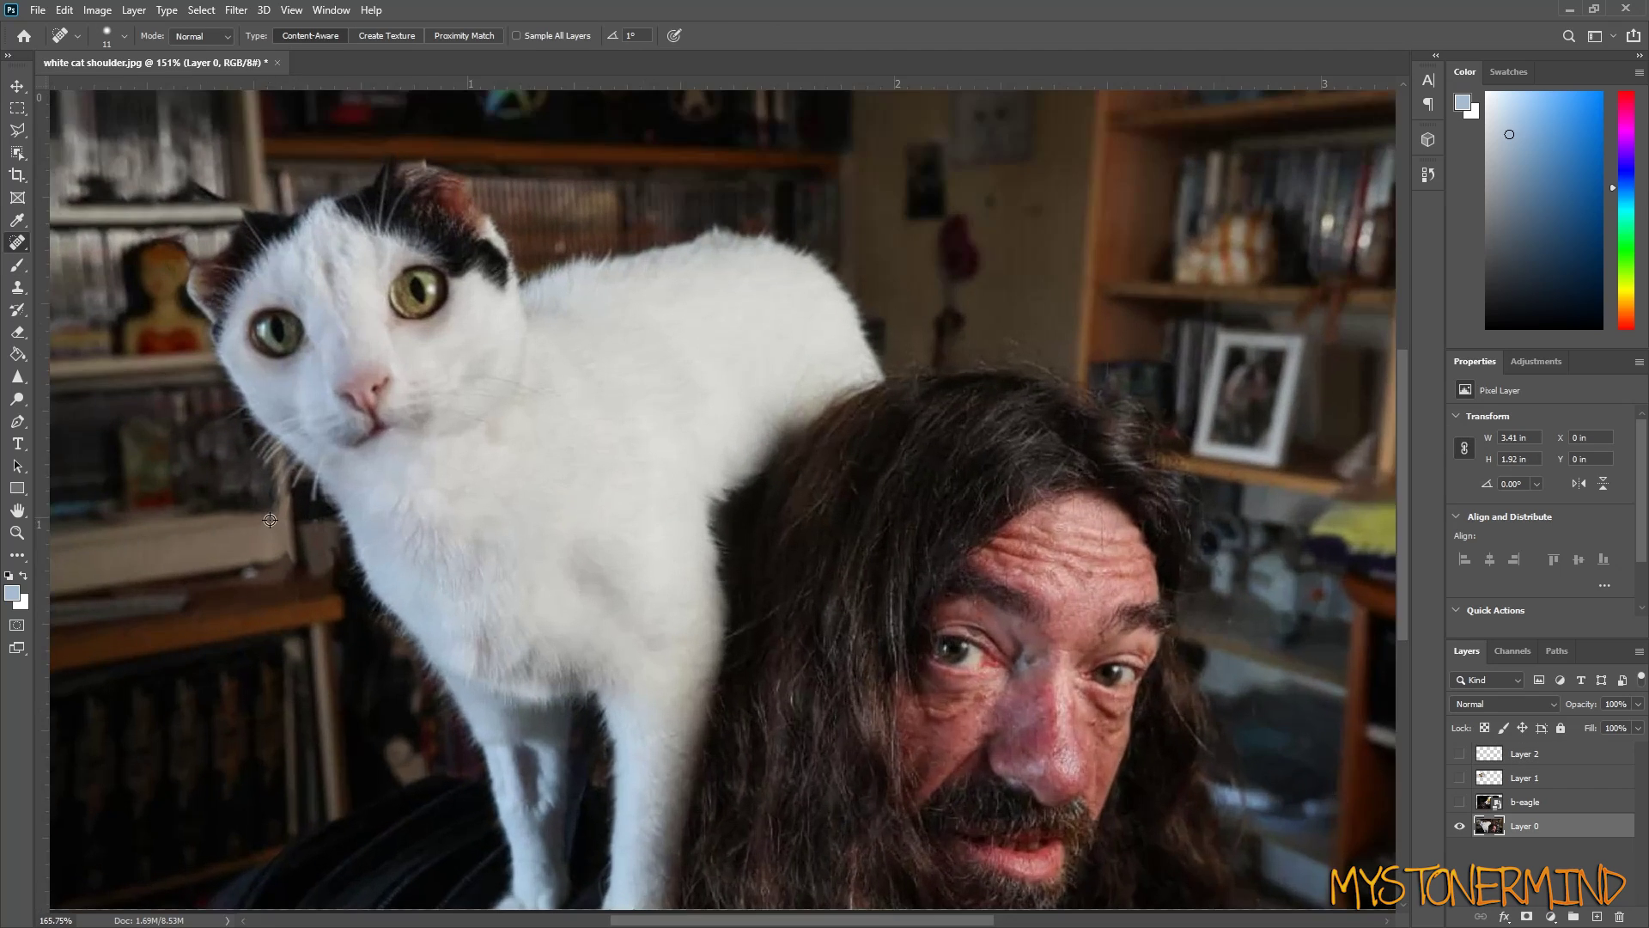
{"action": "scroll", "coordinate": [188, 494], "scroll_direction": "up", "scroll_amount": 2}
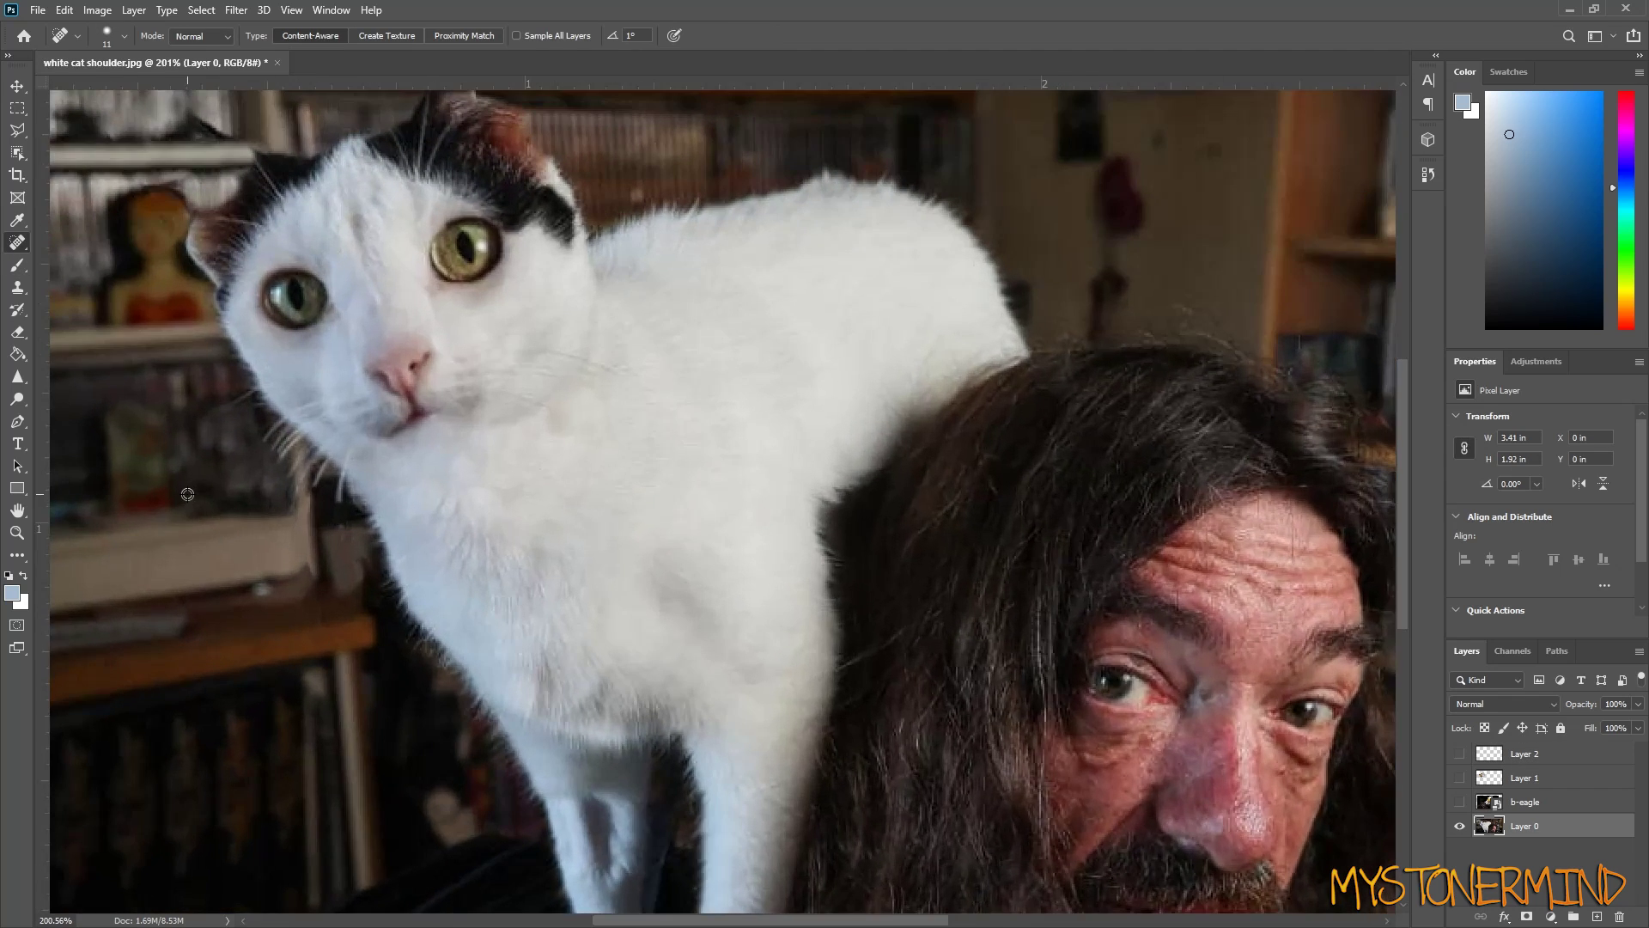
- Remove the stray whiskers beside and below the cat's chin on Layer 0 with the content-aware Spot Healing Brush
{"action": "scroll", "coordinate": [188, 494], "scroll_direction": "up", "scroll_amount": 2}
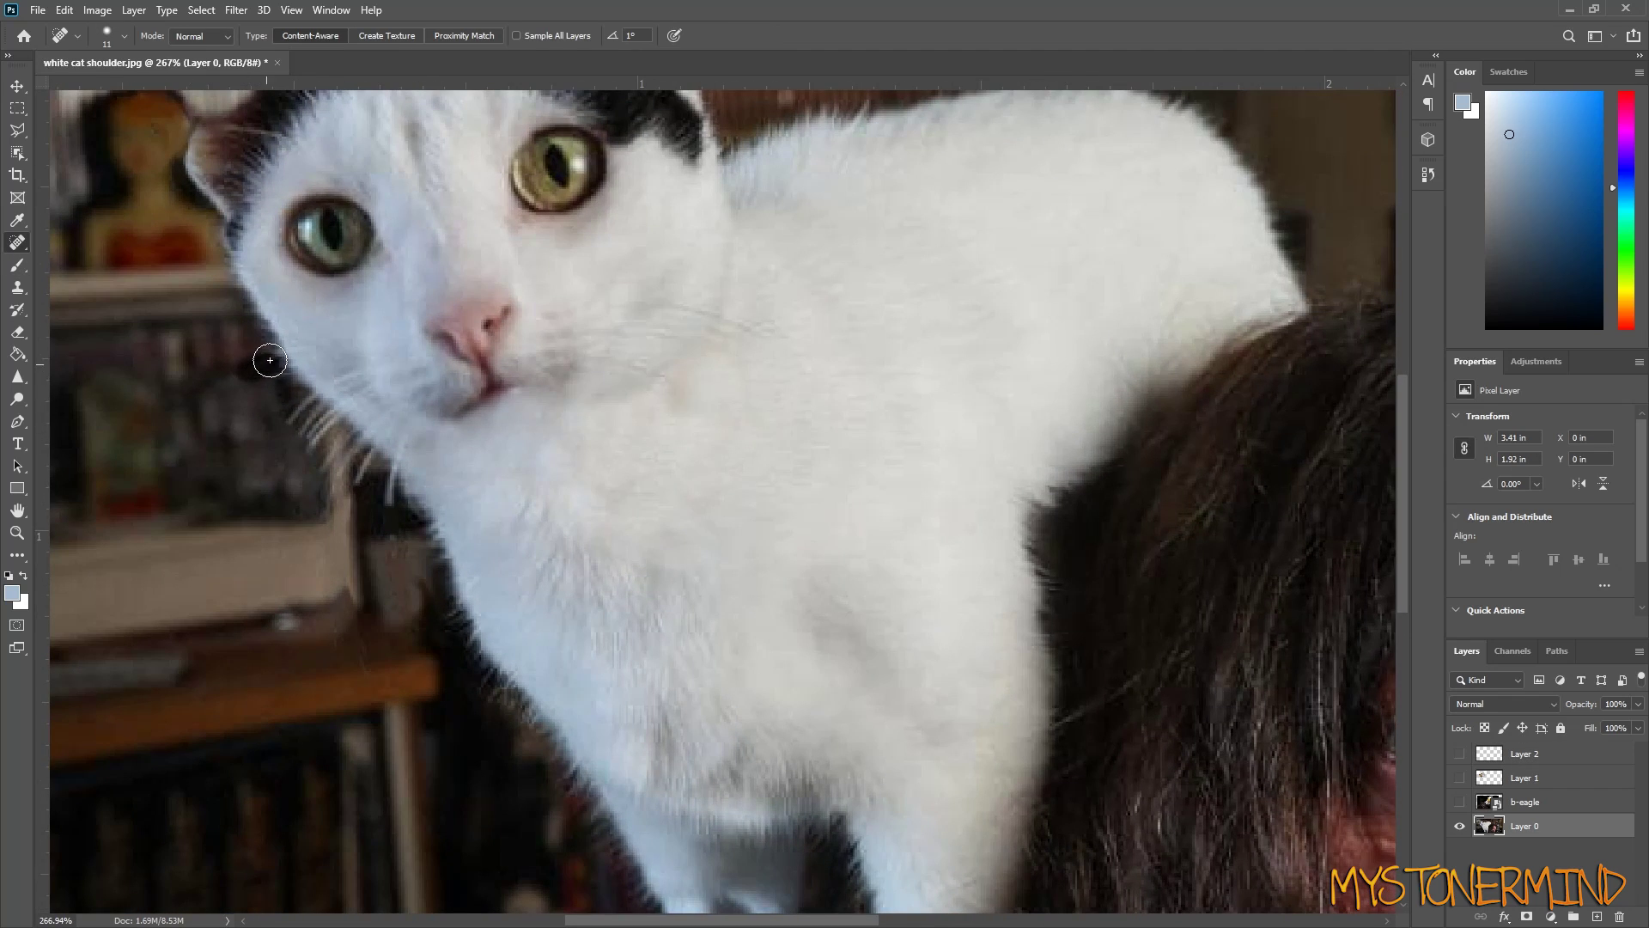
{"action": "left_click_drag", "start_coordinate": [270, 360], "coordinate": [275, 359]}
{"action": "left_click_drag", "start_coordinate": [302, 434], "coordinate": [317, 403]}
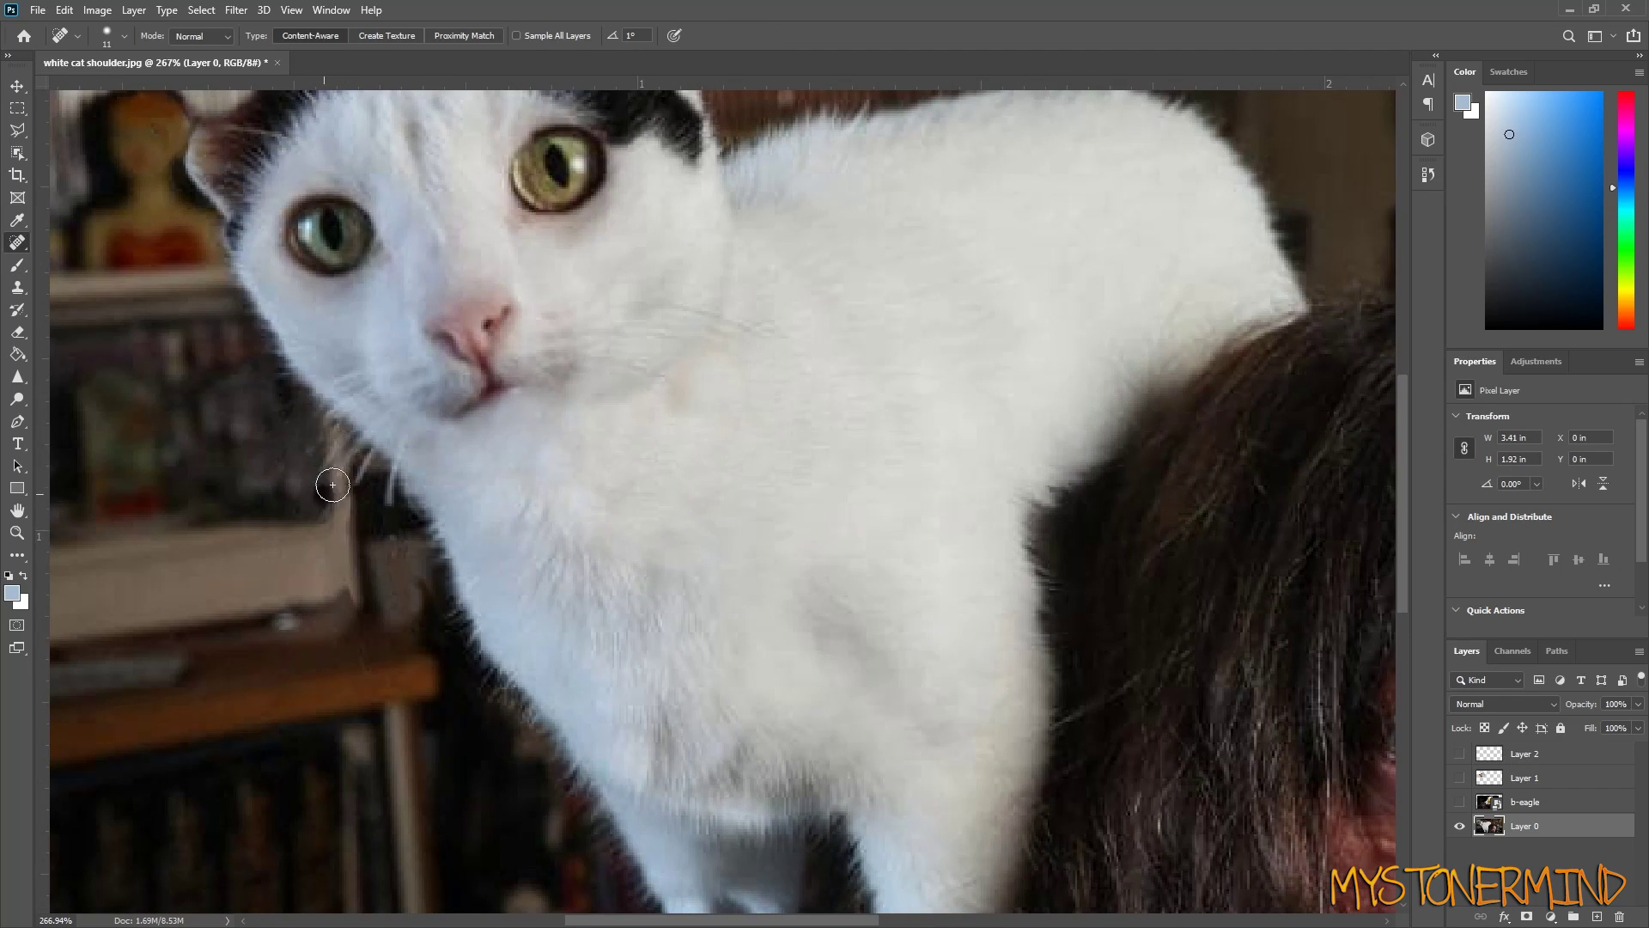
{"action": "left_click_drag", "start_coordinate": [332, 485], "coordinate": [339, 449]}
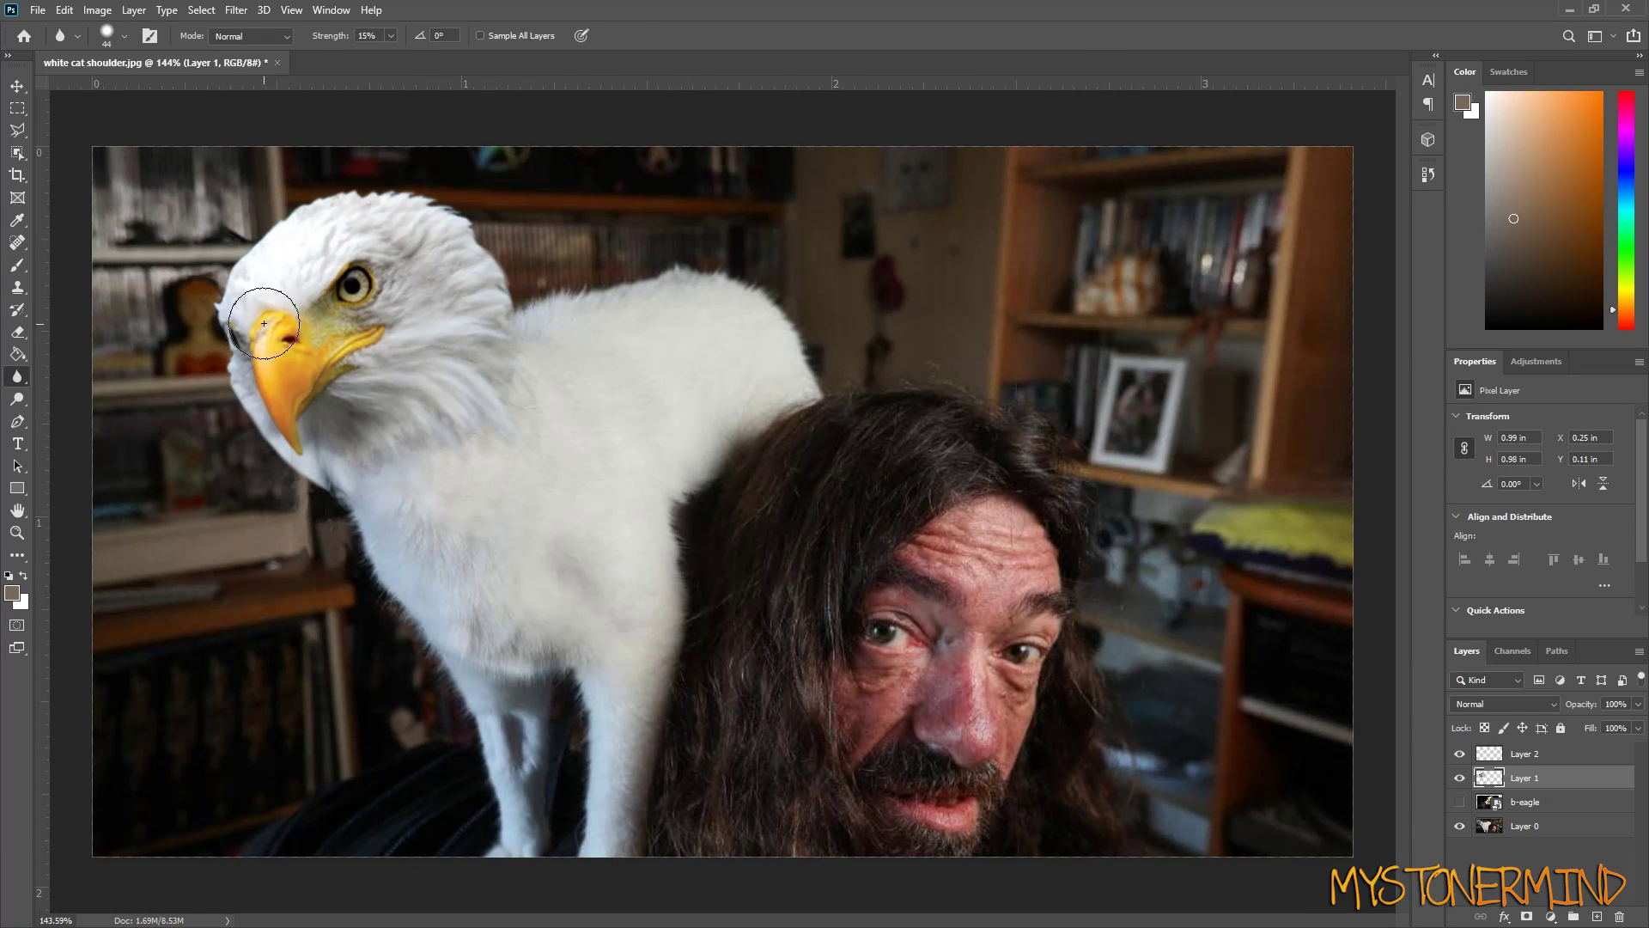
{"action": "key", "text": "ctrl+minus"}
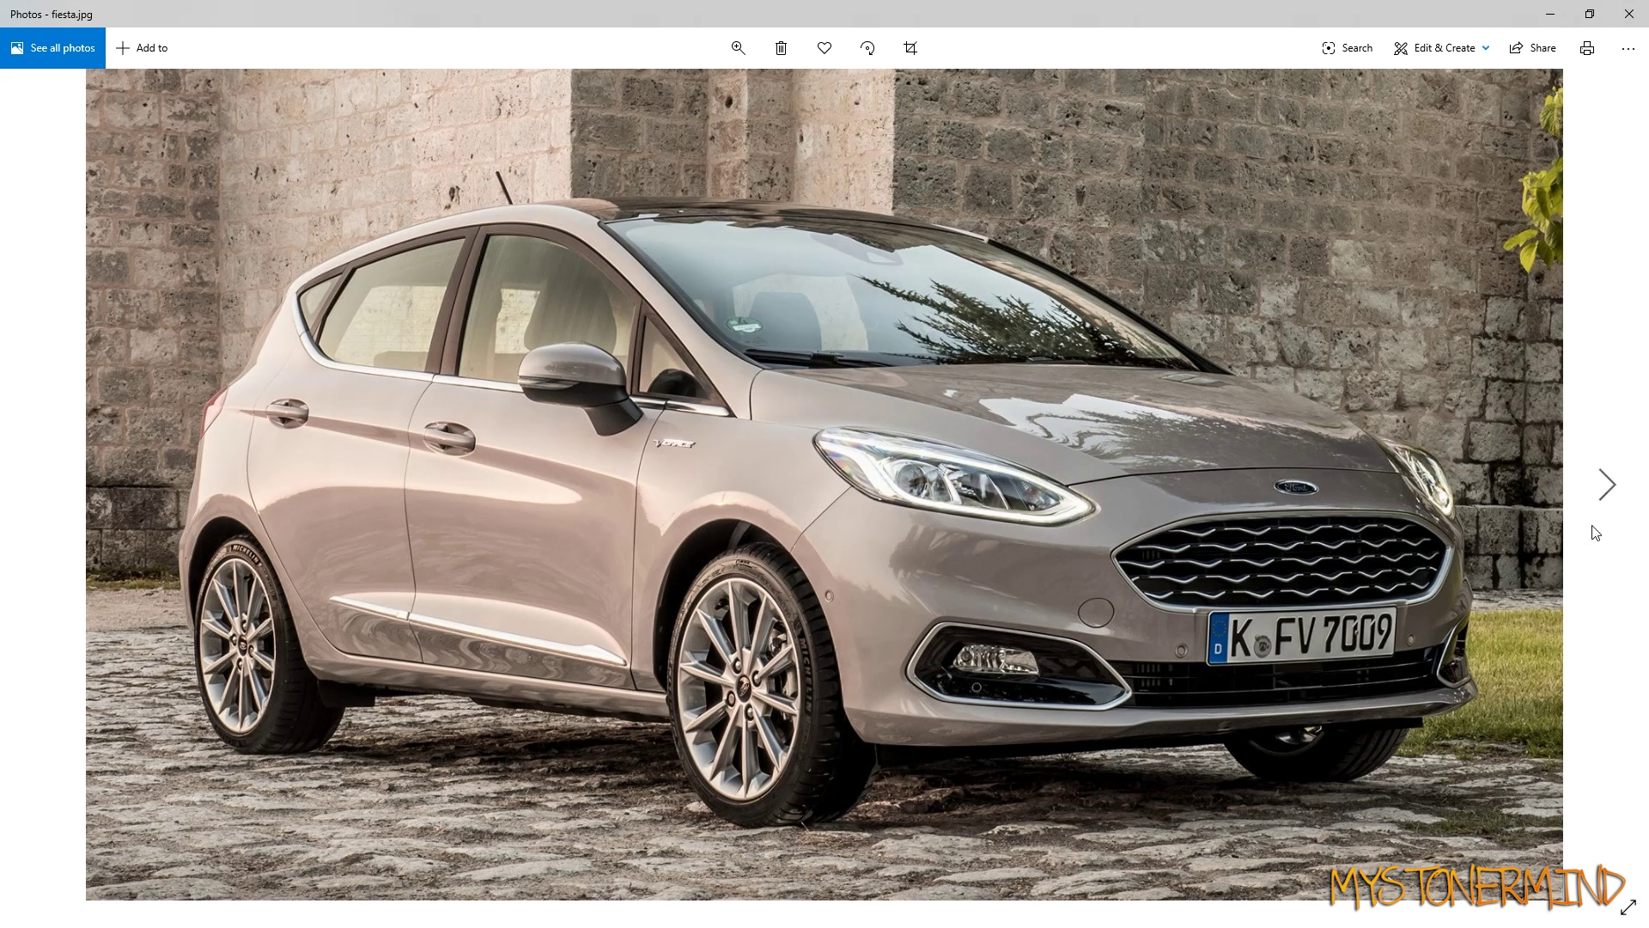
- Switch to Photos and compare the car pictures fiesta.jpg and fiesta2.jpg by flipping between them
{"action": "left_click", "coordinate": [1605, 486]}
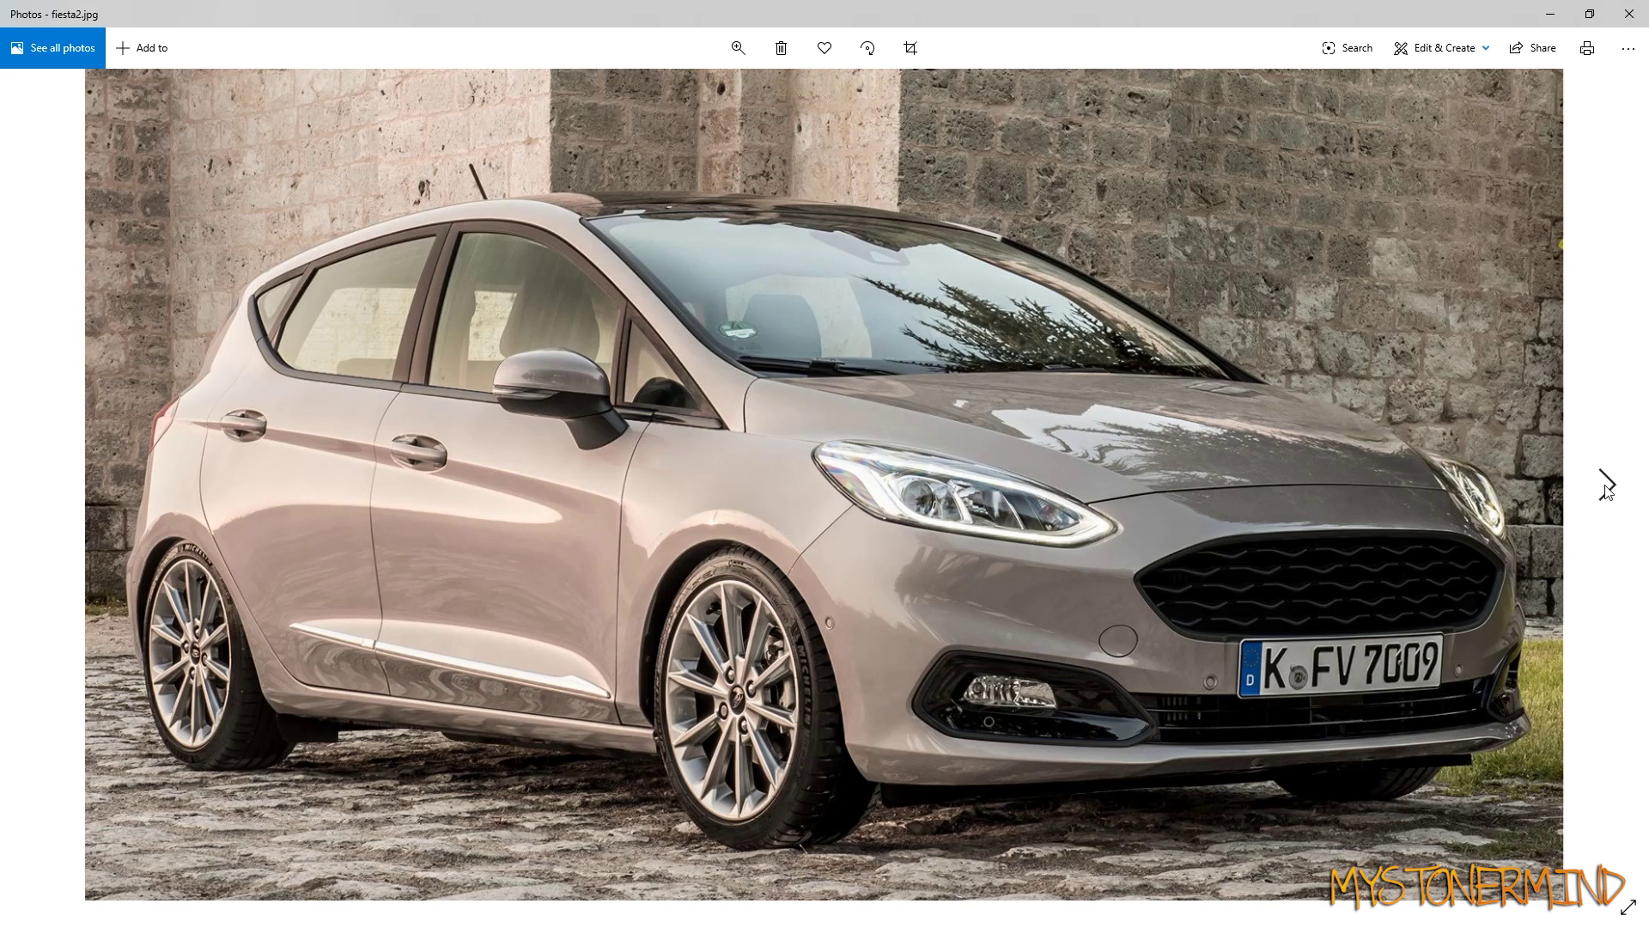
{"action": "left_click", "coordinate": [1604, 486]}
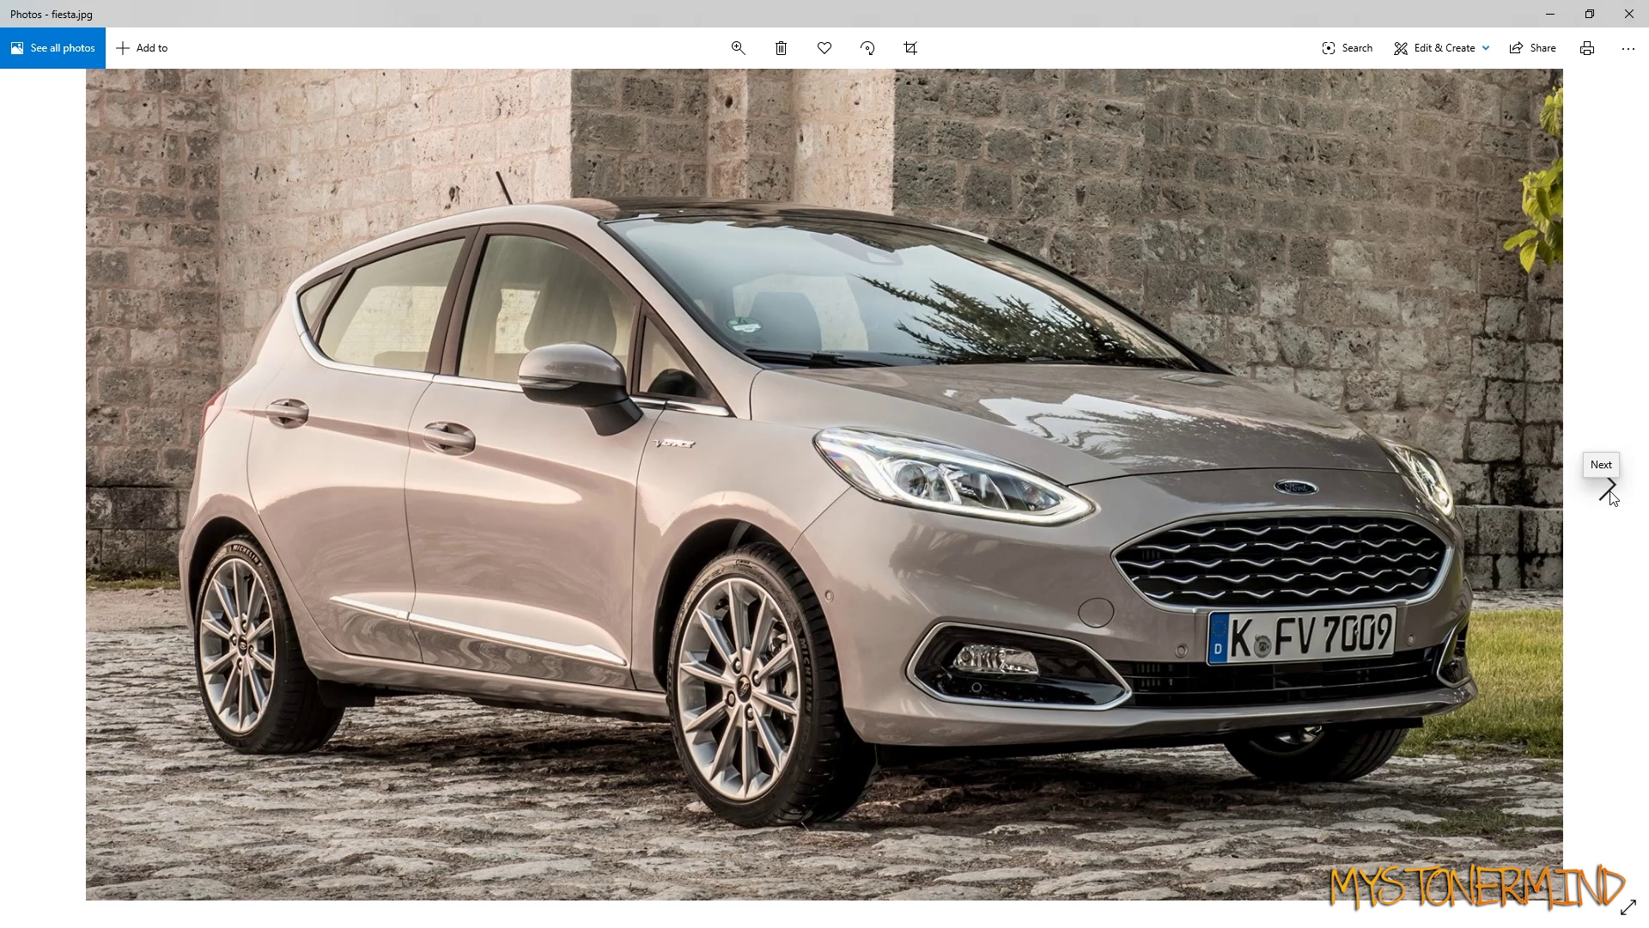
{"action": "left_click", "coordinate": [1609, 488]}
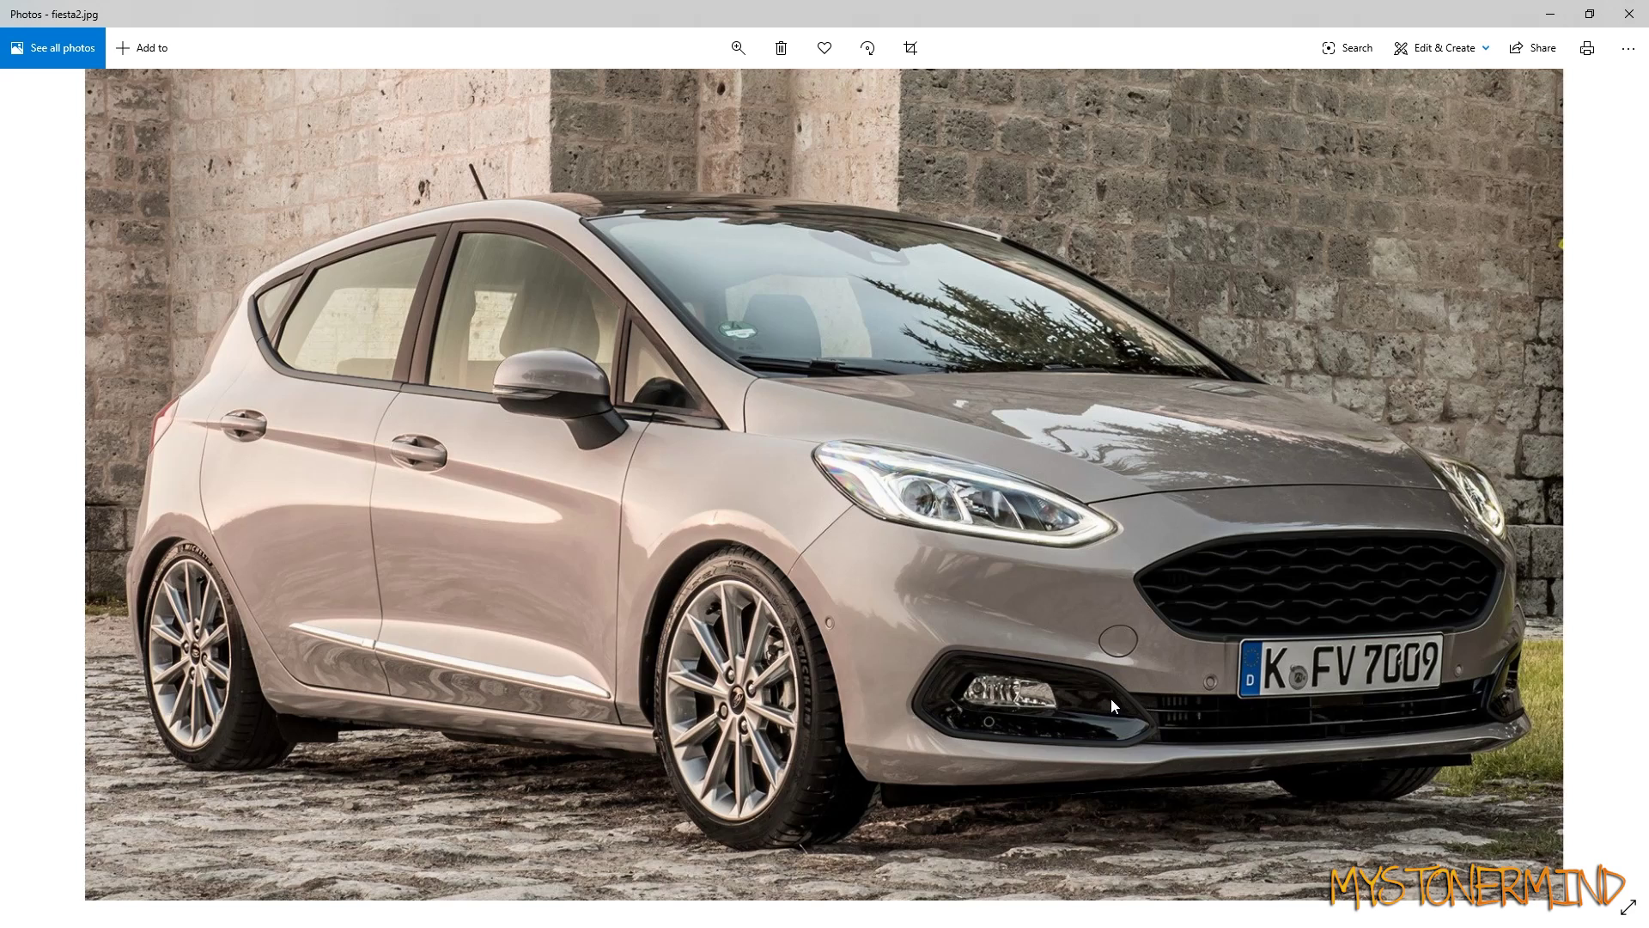
{"action": "left_click", "coordinate": [45, 478]}
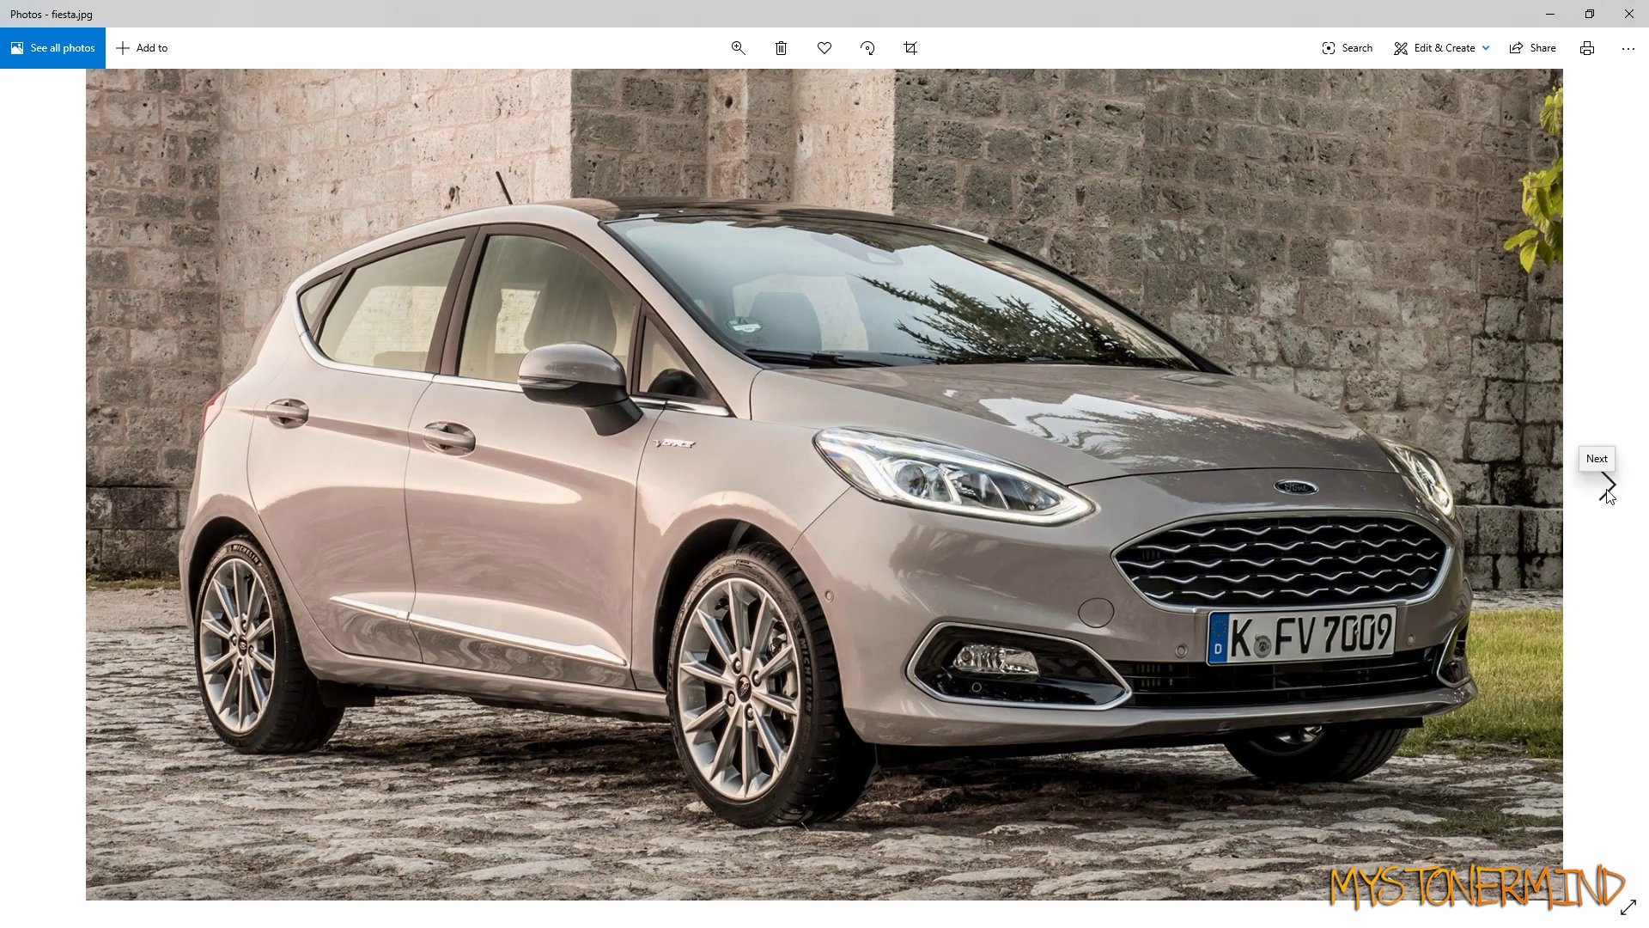
{"action": "left_click", "coordinate": [1584, 490]}
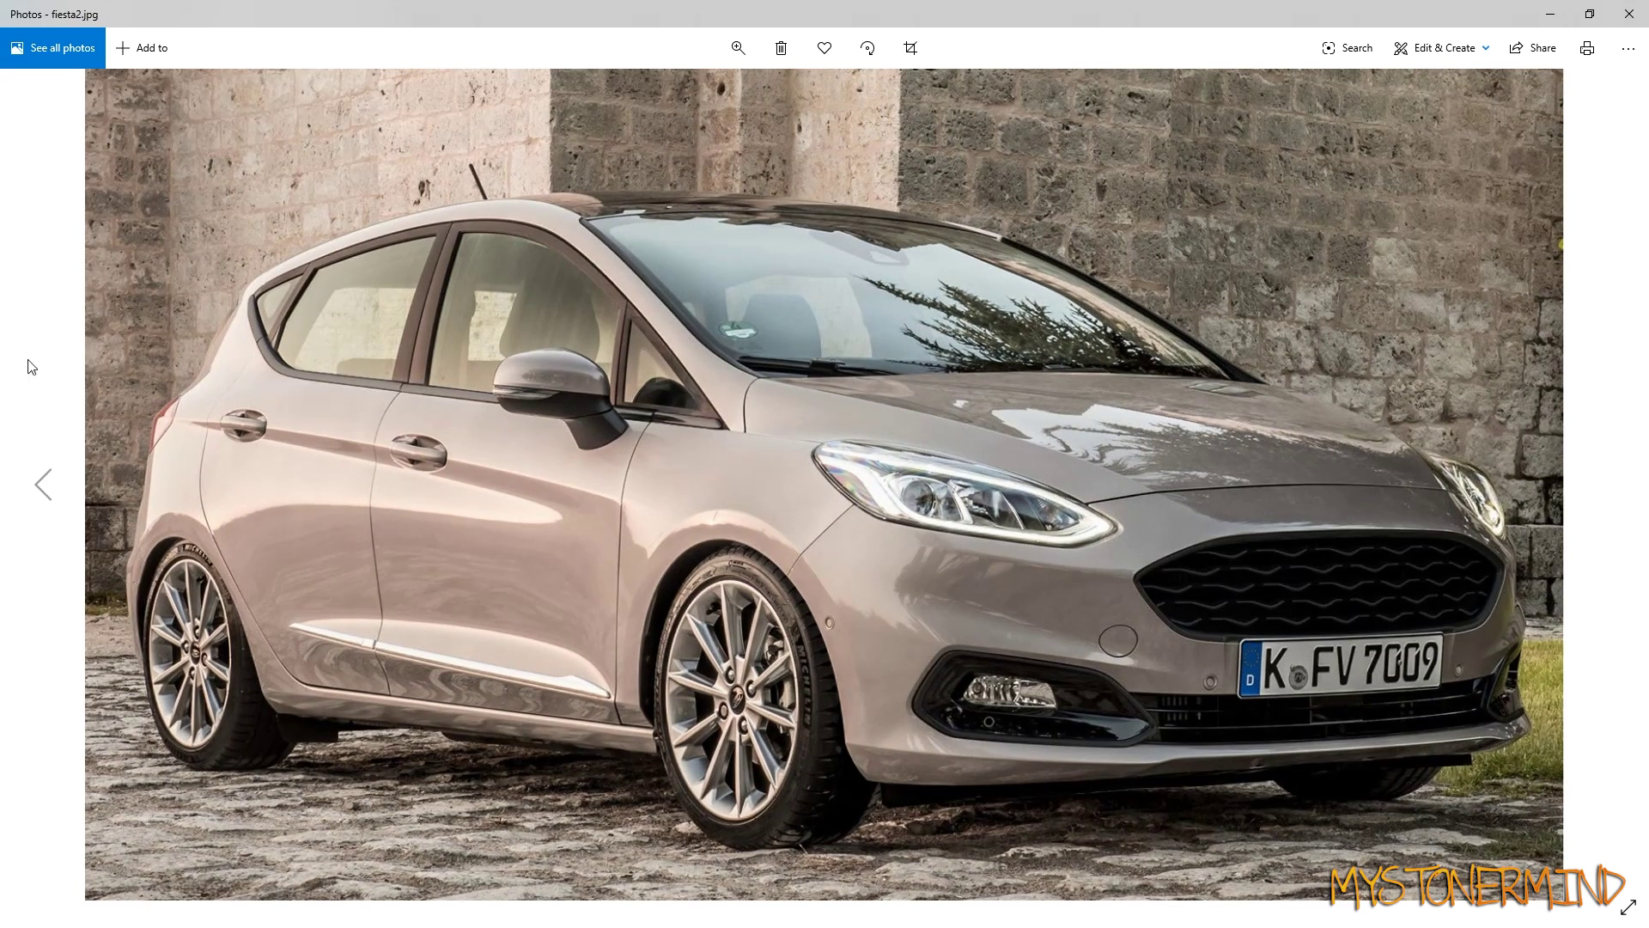
{"action": "left_click", "coordinate": [43, 482]}
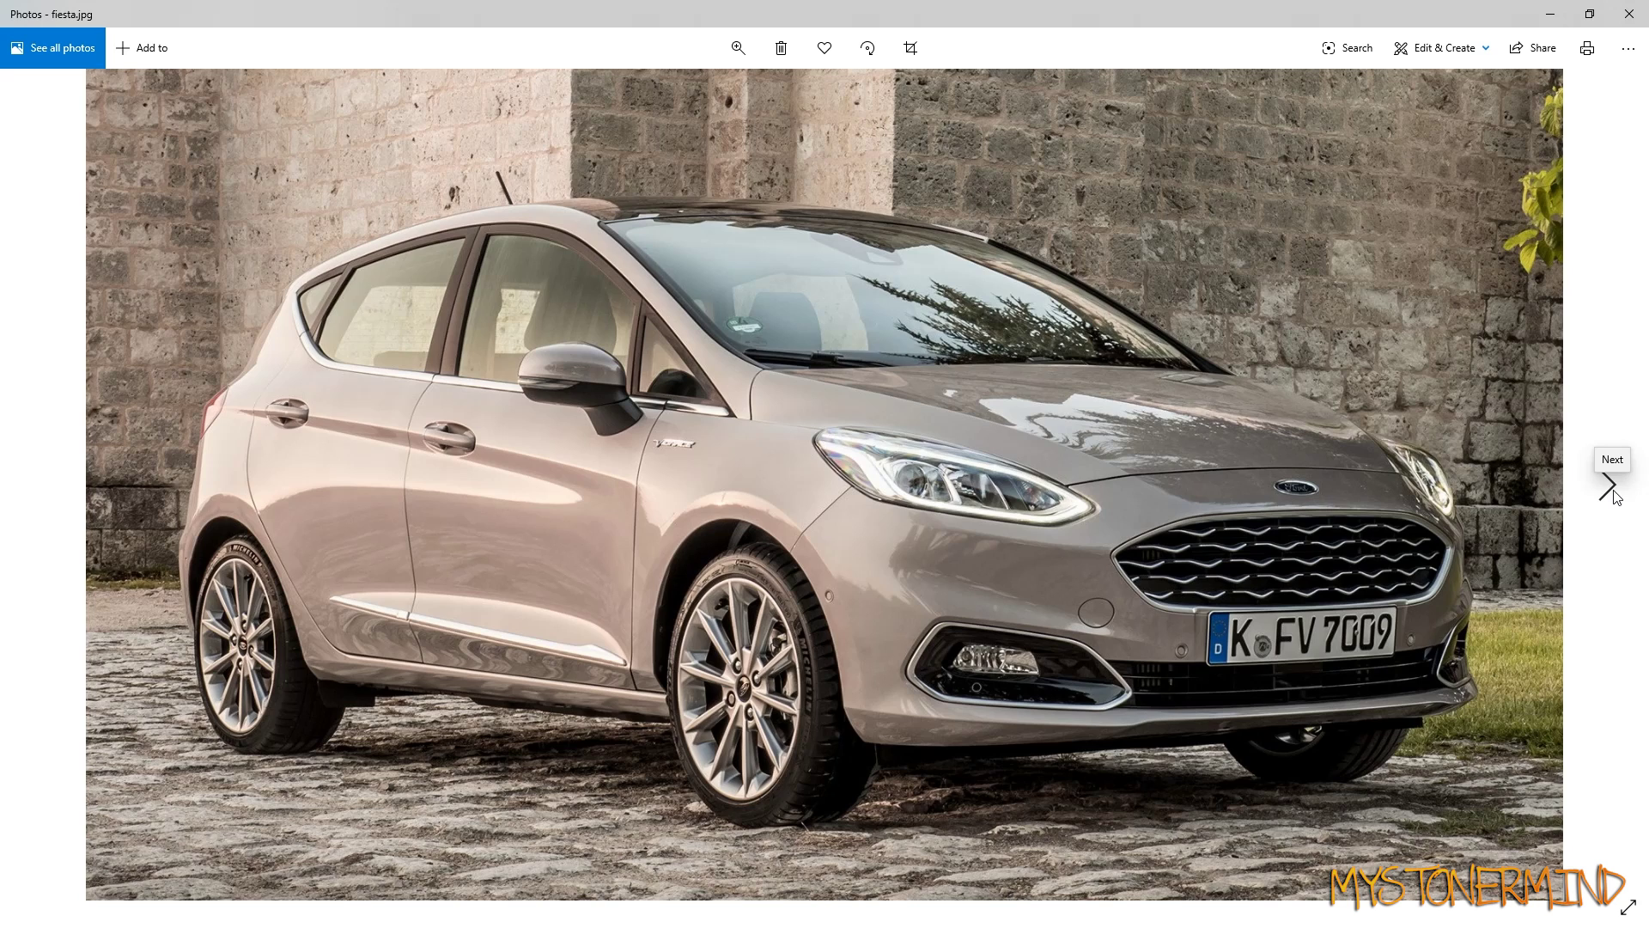
{"action": "left_click", "coordinate": [1608, 487]}
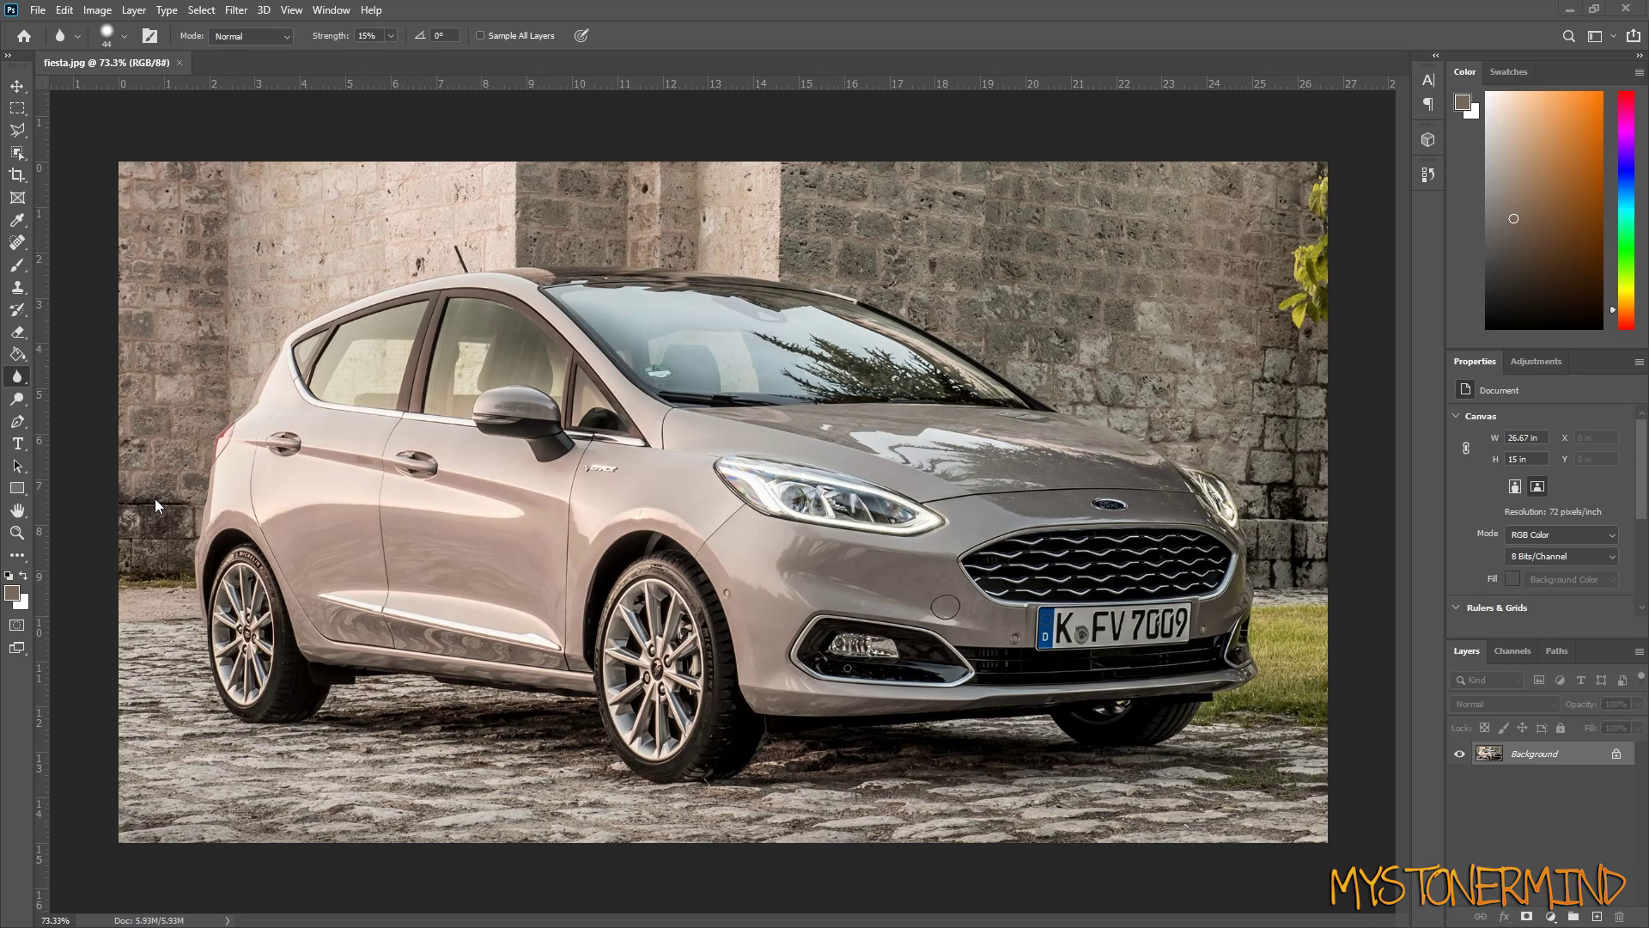
- Switch to fiesta.jpg in Photoshop and set up the Polygonal Lasso with a feather of 0 px
{"action": "key", "text": "ctrl+minus"}
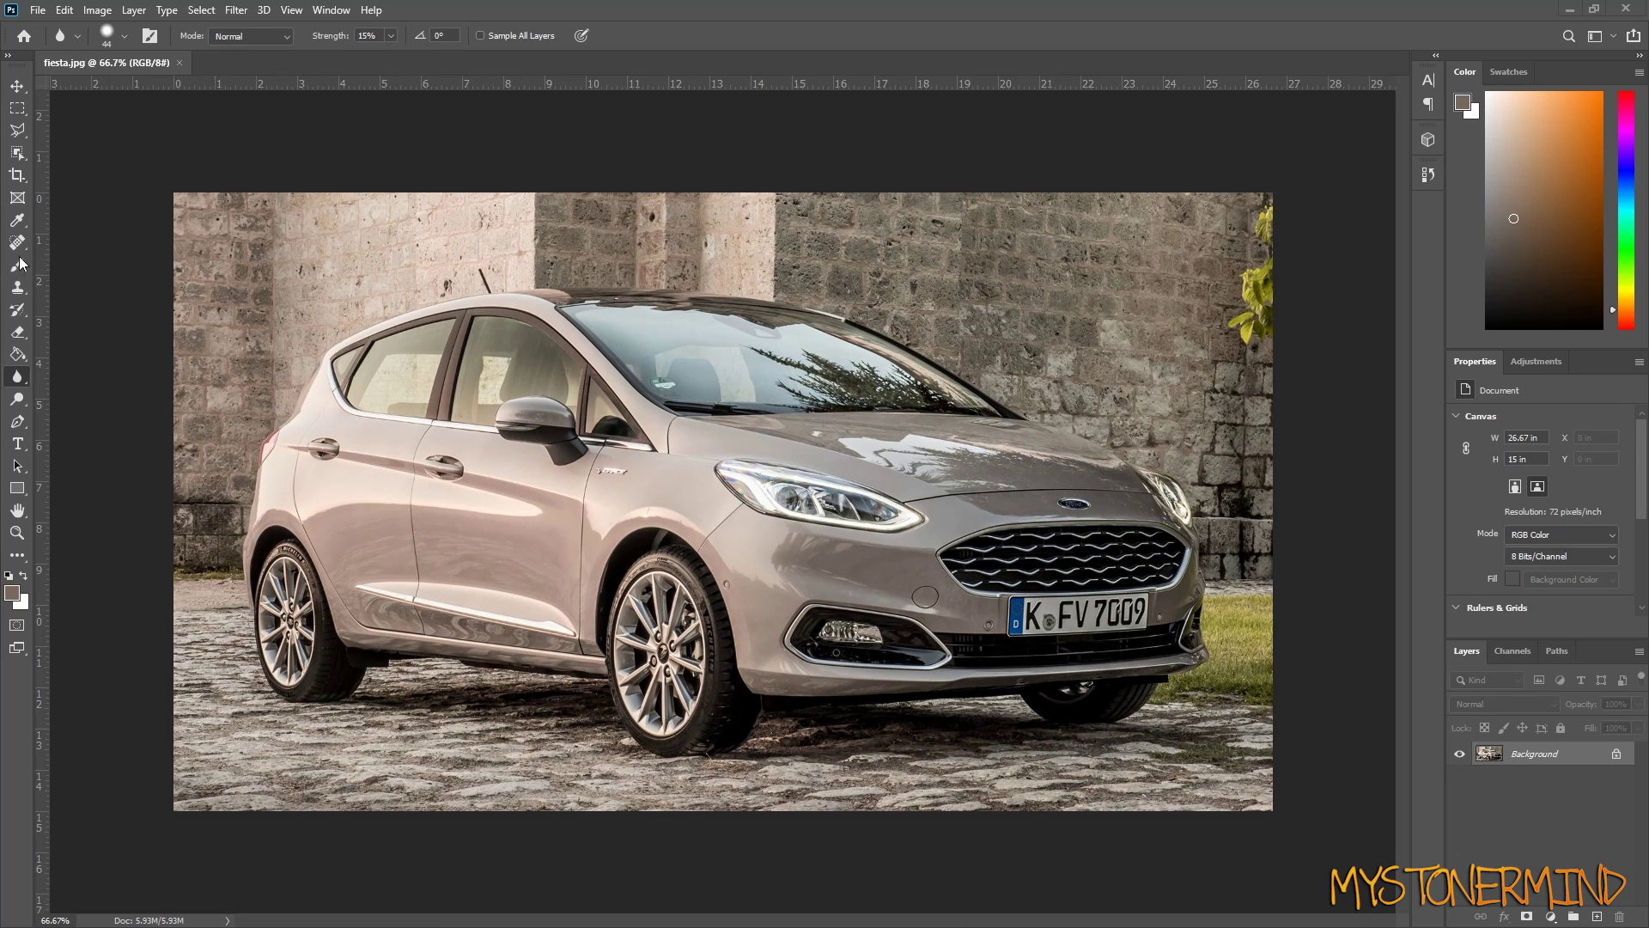
{"action": "left_click", "coordinate": [17, 129]}
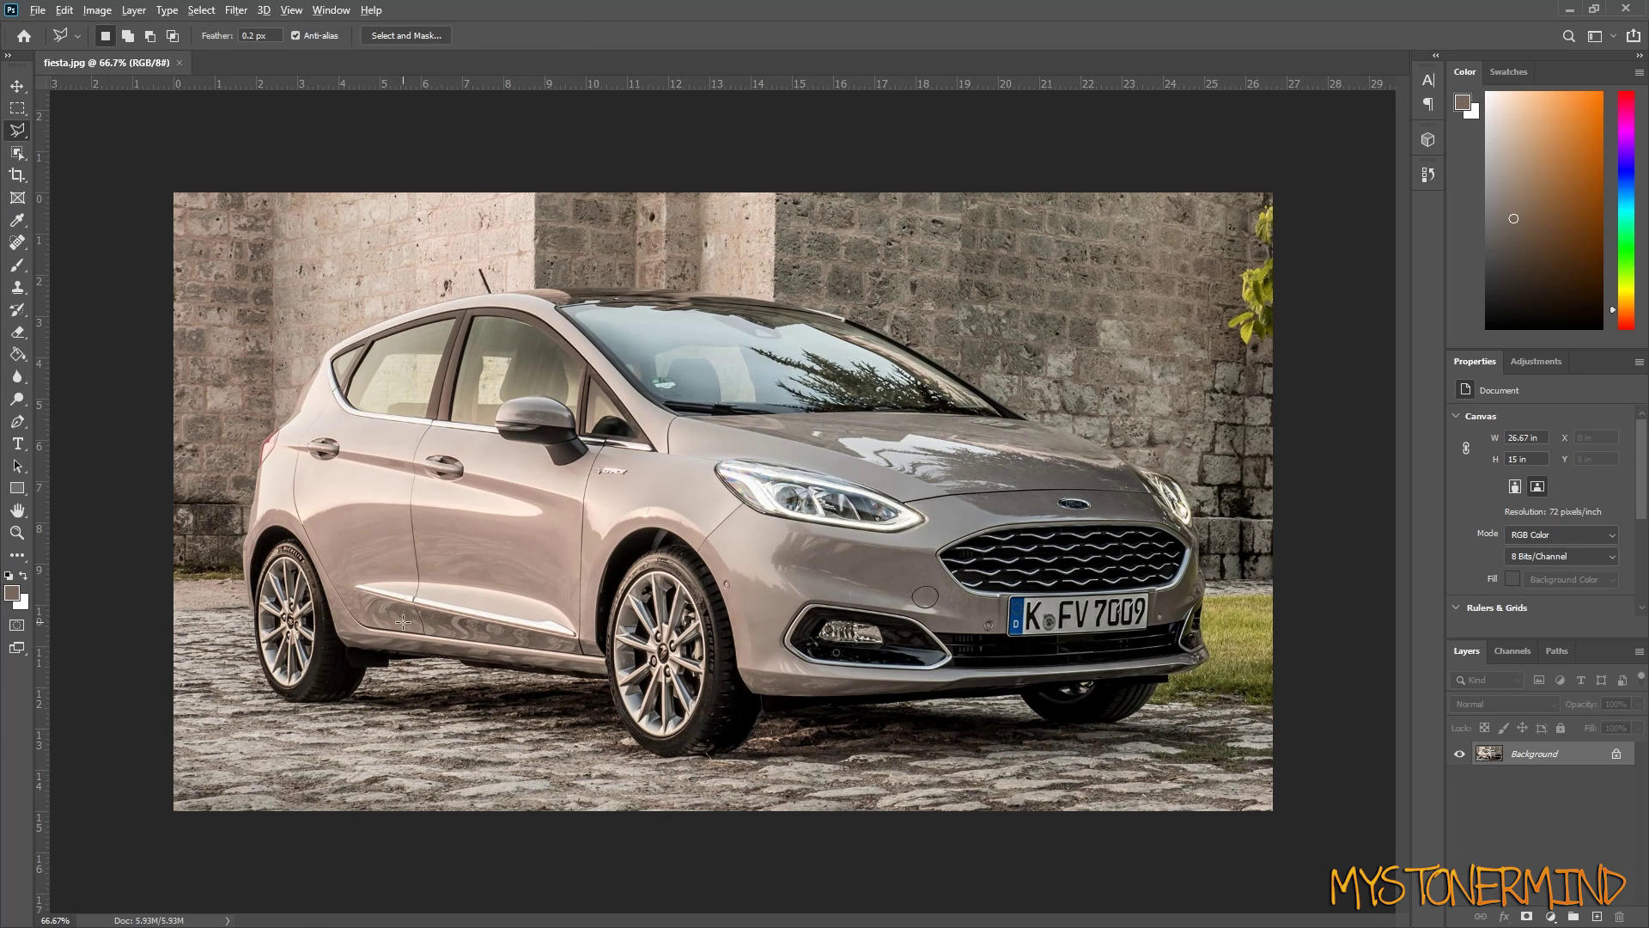
{"action": "scroll", "coordinate": [403, 622], "scroll_direction": "up", "scroll_amount": 1}
{"action": "left_click_drag", "start_coordinate": [213, 38], "coordinate": [200, 39]}
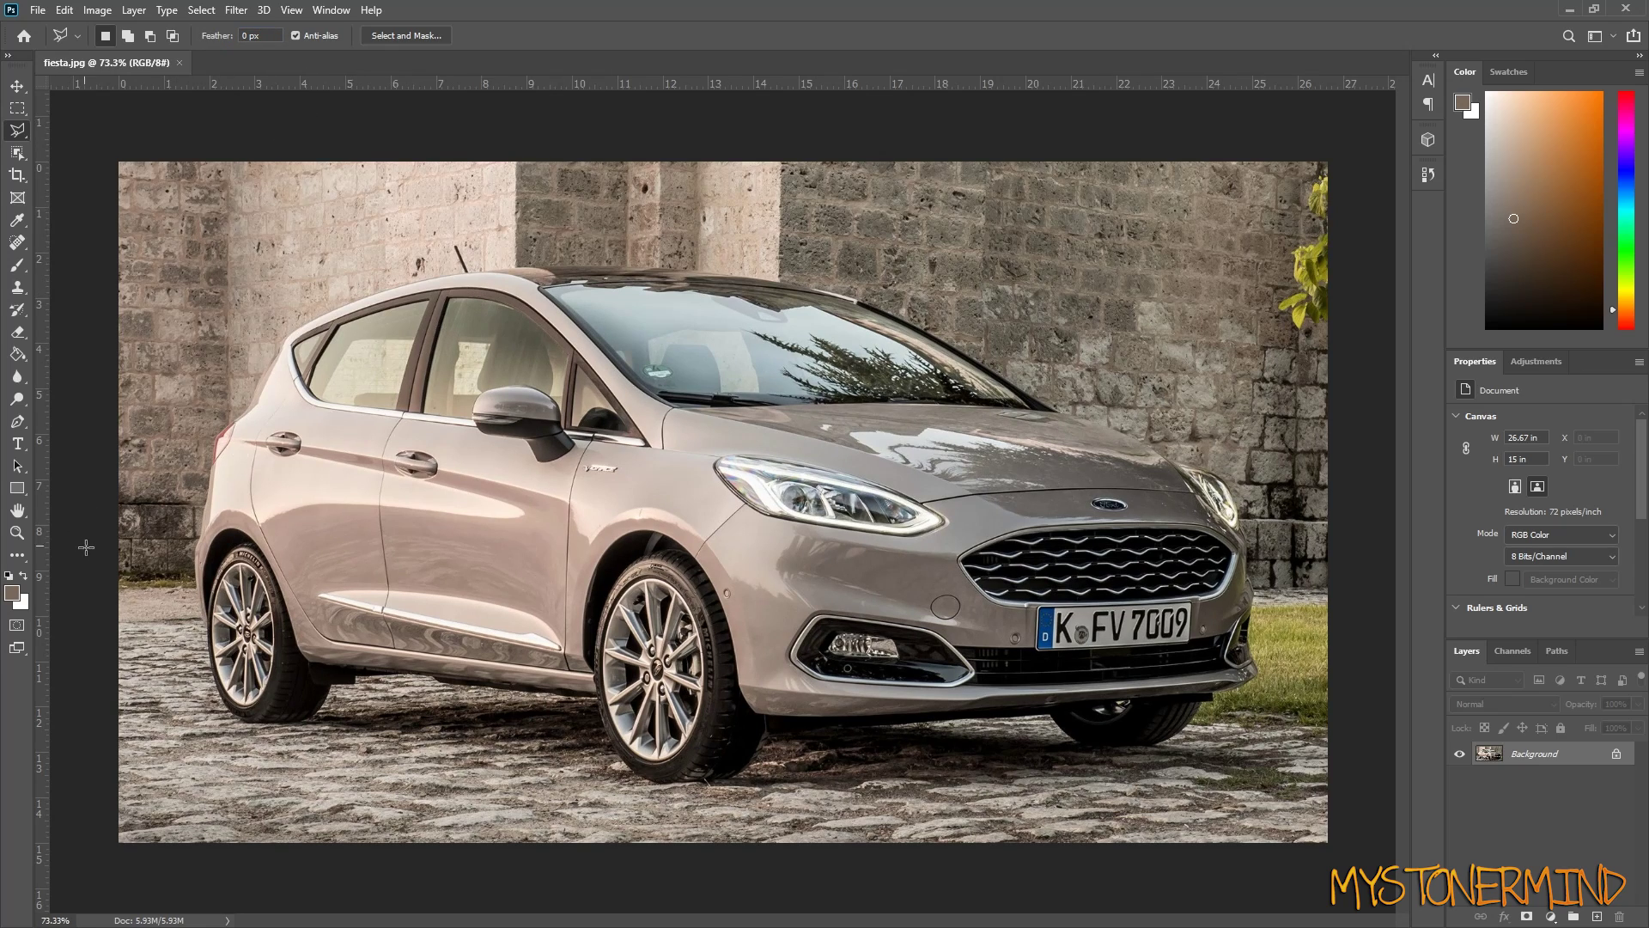
{"action": "left_click", "coordinate": [18, 130]}
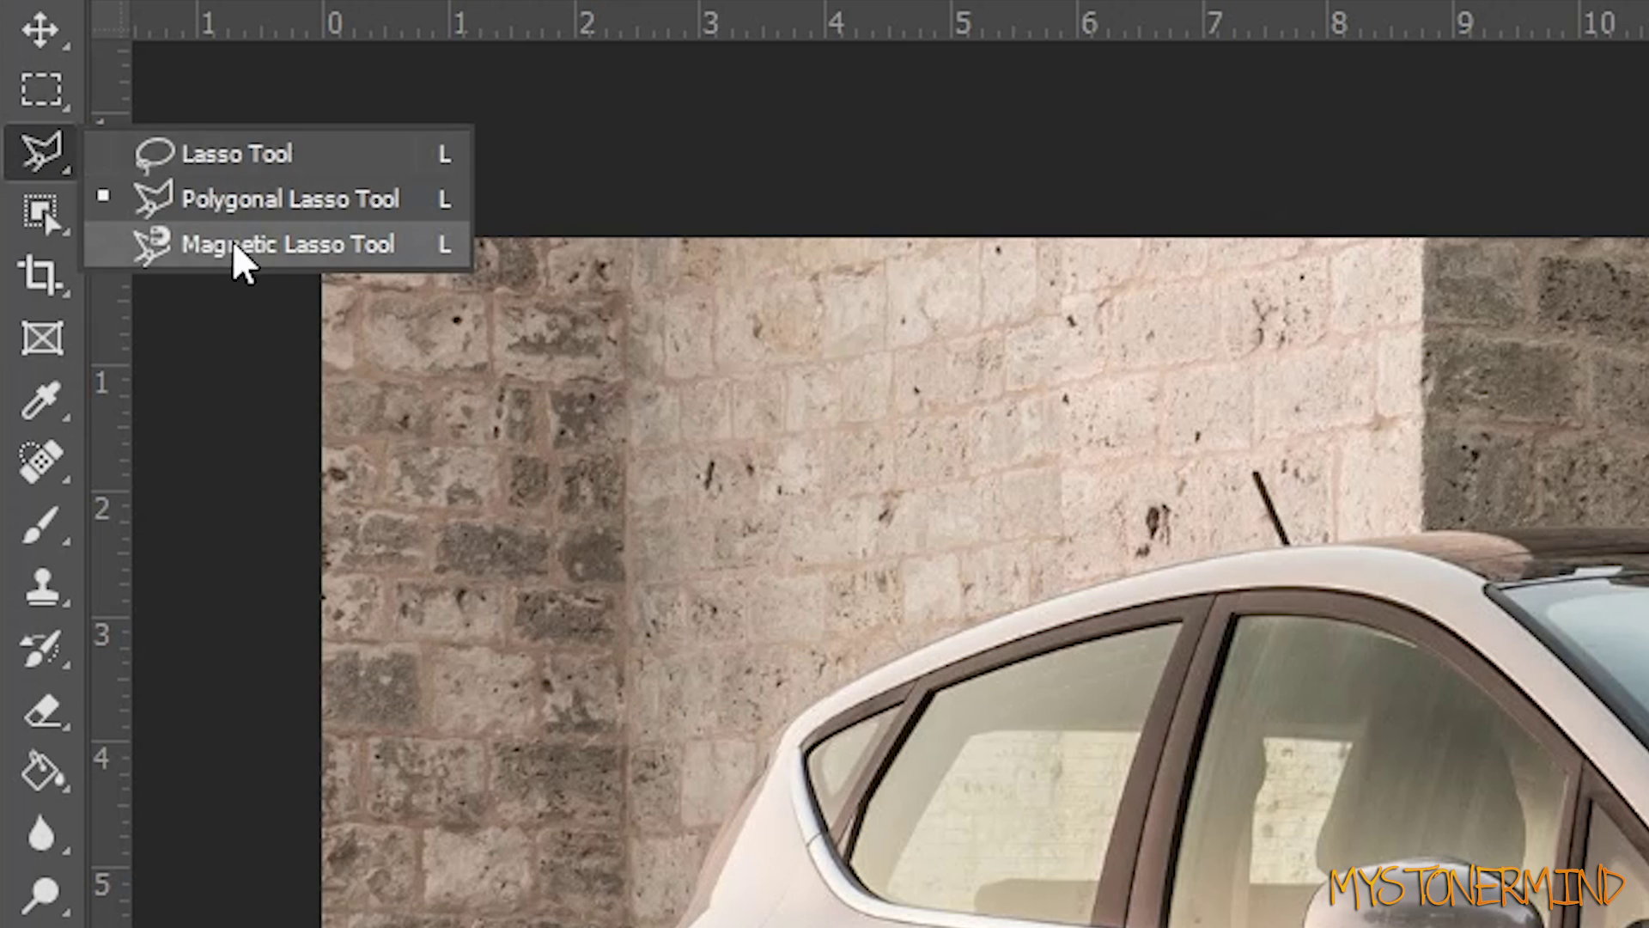
{"action": "left_click", "coordinate": [92, 146]}
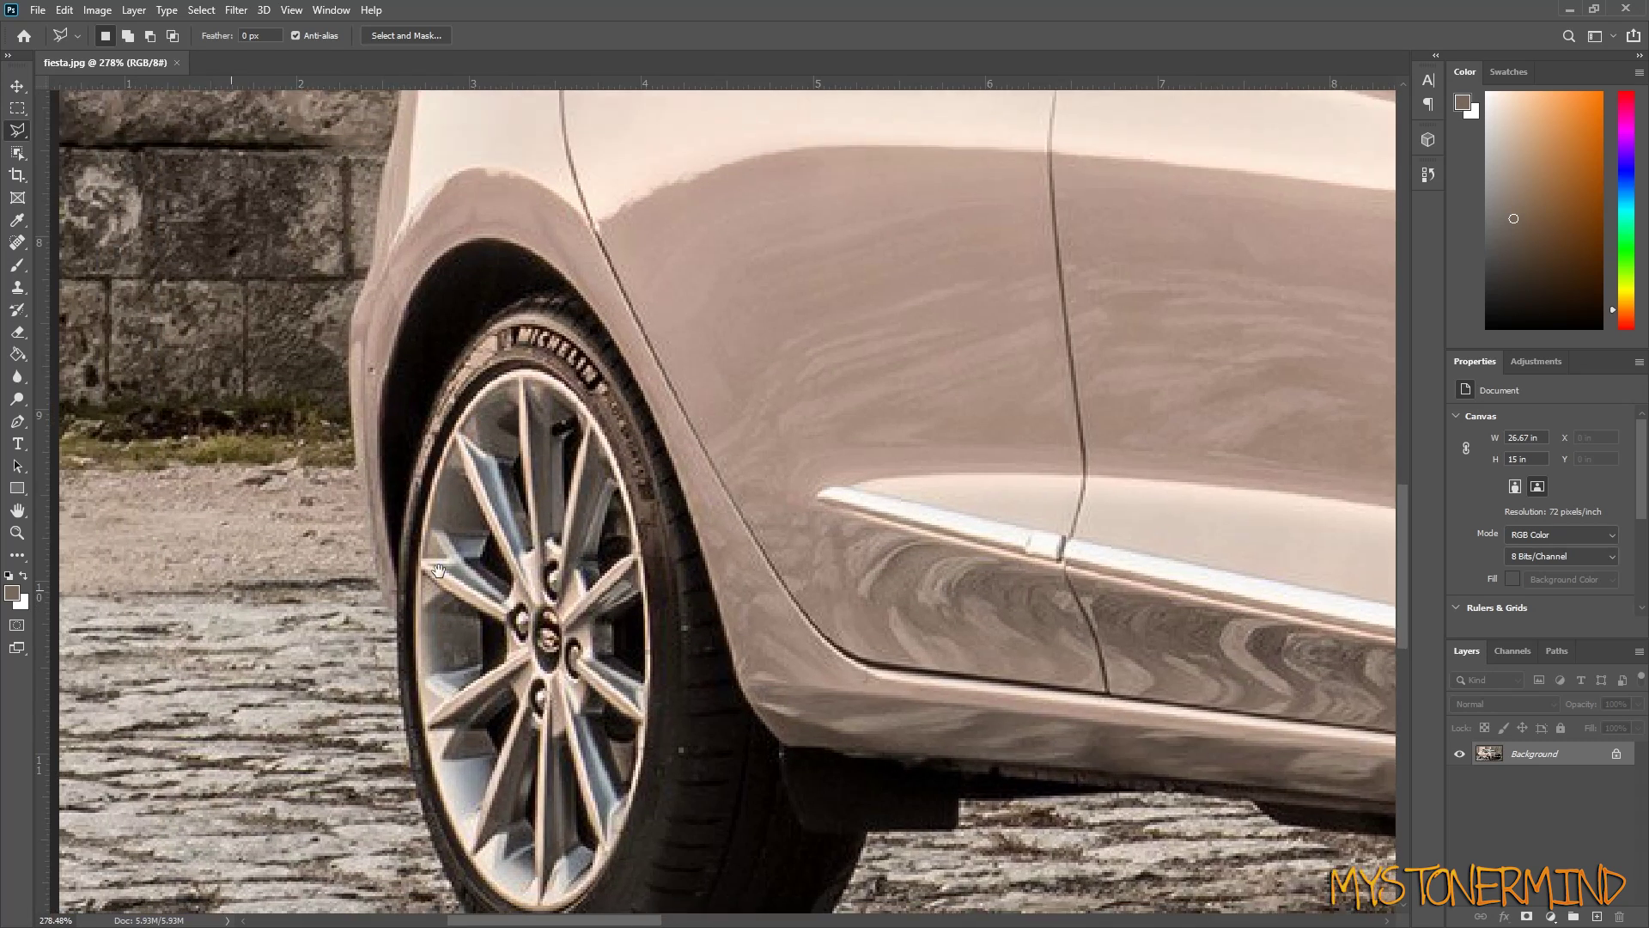
- Start a polygonal lasso selection outside the image's left edge and trace it up and over the top of the rear tyre
{"action": "mouse_move", "coordinate": [439, 571]}
{"action": "left_mouse_down"}
{"action": "mouse_move", "coordinate": [748, 543]}
{"action": "mouse_move", "coordinate": [442, 550]}
{"action": "mouse_move", "coordinate": [643, 551]}
{"action": "left_mouse_up"}
{"action": "left_click", "coordinate": [237, 609]}
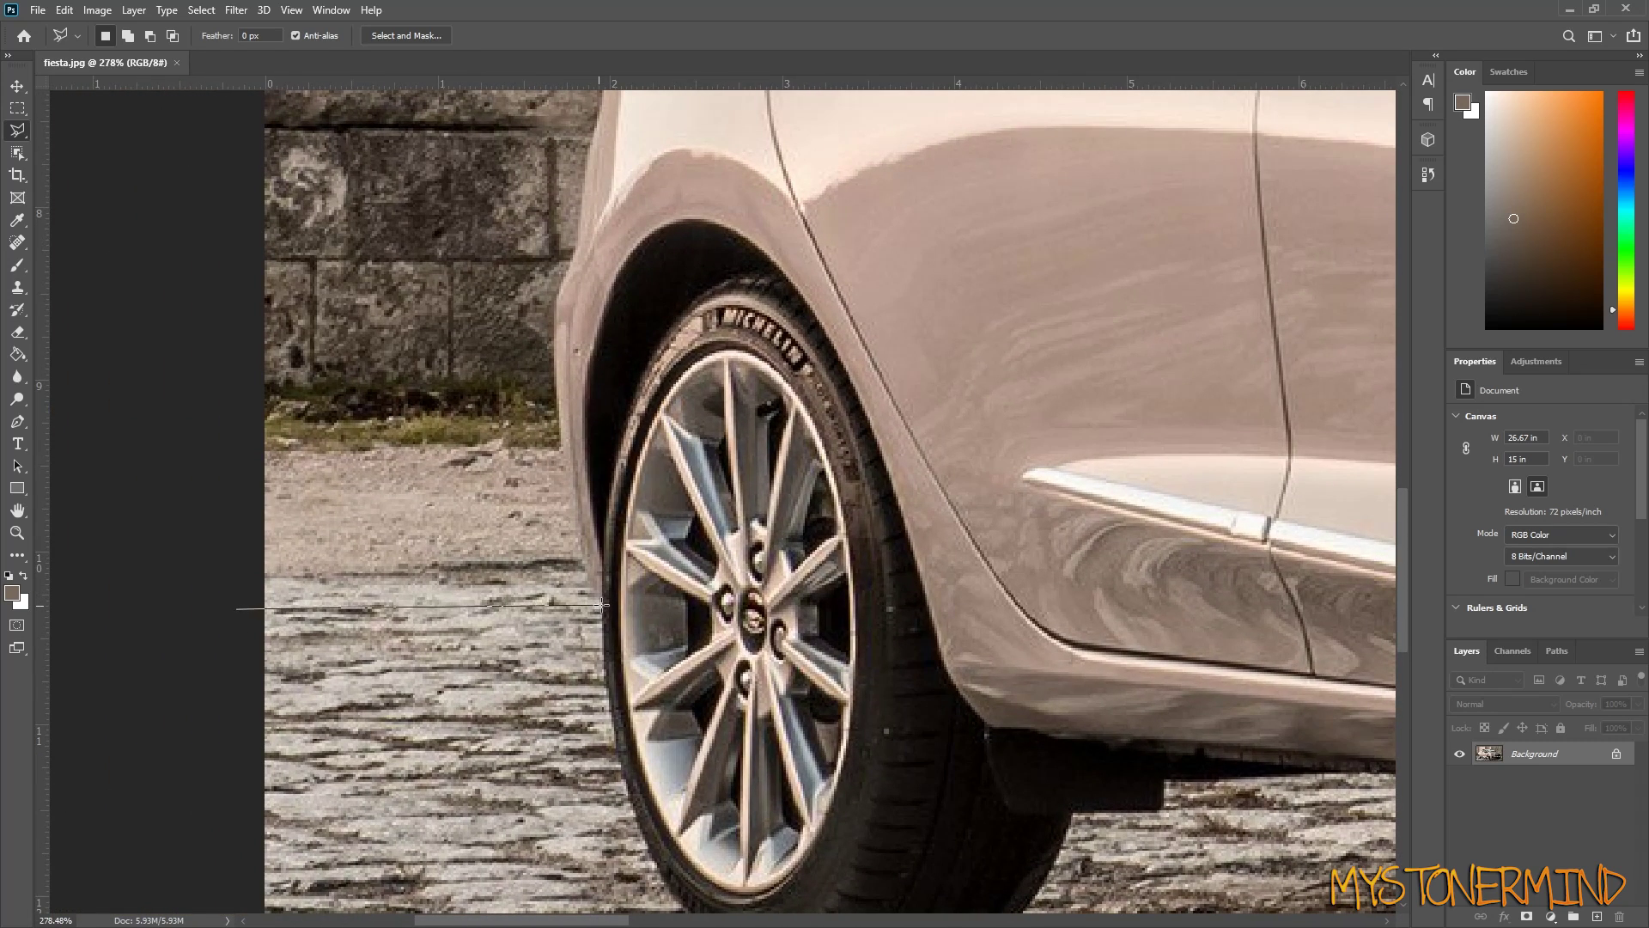
{"action": "left_click", "coordinate": [601, 605]}
{"action": "left_click", "coordinate": [603, 550]}
{"action": "left_click", "coordinate": [608, 491]}
{"action": "left_click", "coordinate": [616, 443]}
{"action": "left_click", "coordinate": [630, 397]}
{"action": "left_click", "coordinate": [655, 344]}
{"action": "left_click", "coordinate": [706, 288]}
{"action": "left_click", "coordinate": [761, 267]}
{"action": "left_click", "coordinate": [798, 298]}
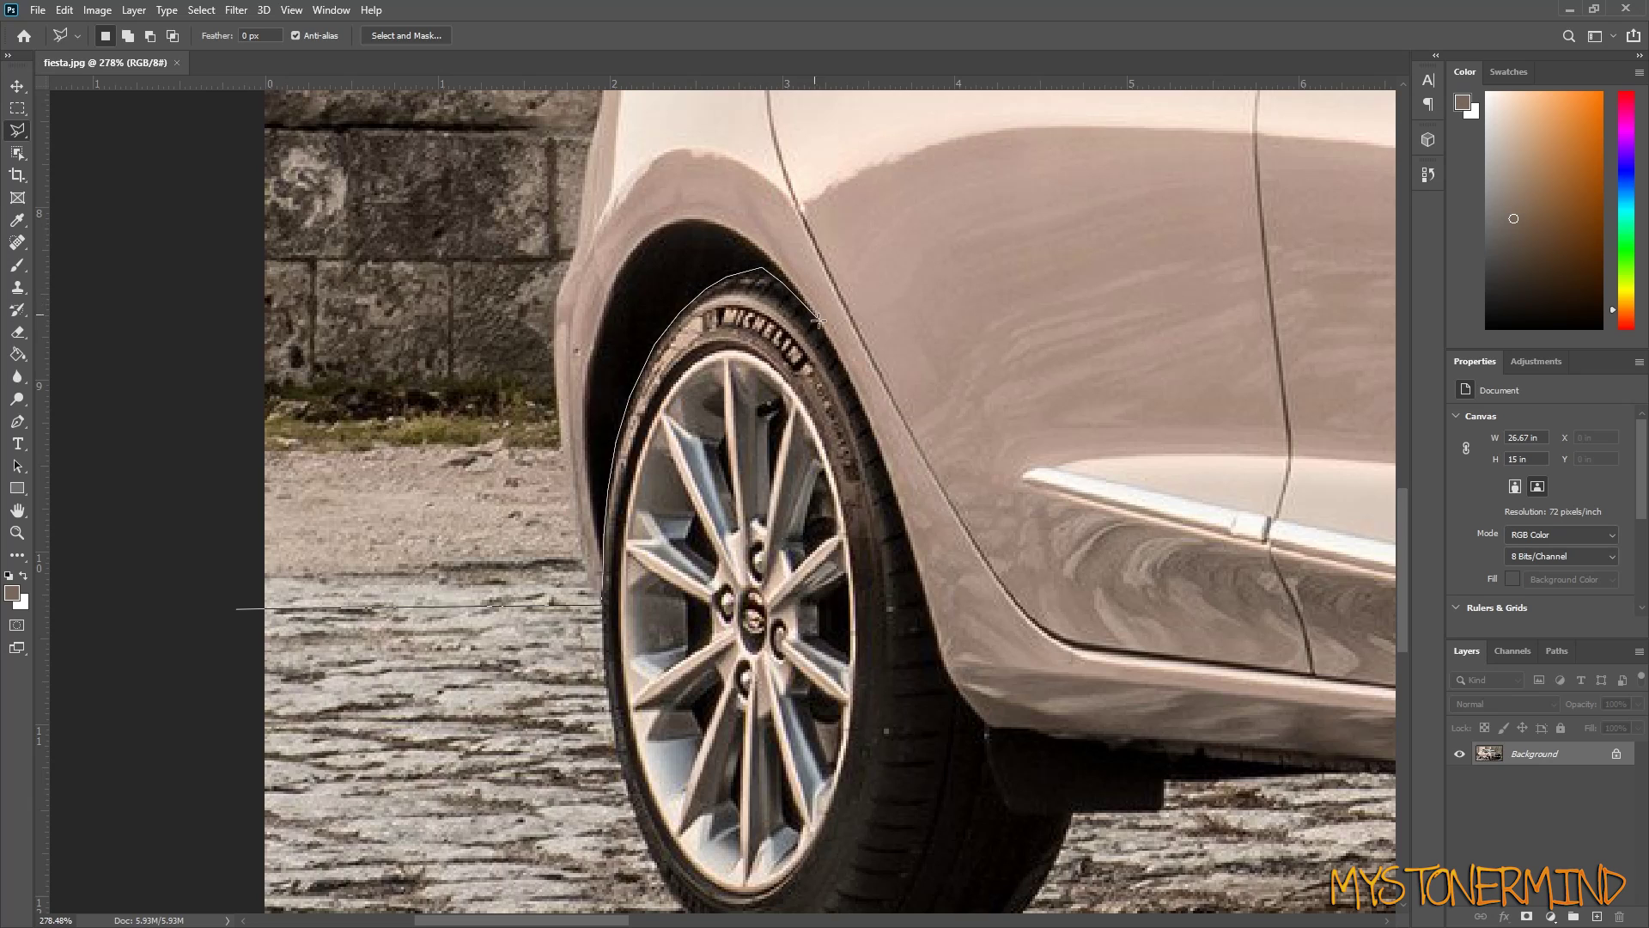
- Continue the lasso outline down the rear tyre, around the mud flap and along the sill's underside to the front wheel
{"action": "left_click", "coordinate": [868, 427]}
{"action": "left_click", "coordinate": [931, 638]}
{"action": "left_click", "coordinate": [968, 719]}
{"action": "left_click", "coordinate": [998, 807]}
{"action": "left_click", "coordinate": [1012, 815]}
{"action": "left_click", "coordinate": [1165, 778]}
{"action": "left_click_drag", "start_coordinate": [1211, 774], "coordinate": [221, 543]}
{"action": "left_click", "coordinate": [550, 576]}
{"action": "left_click", "coordinate": [1068, 617]}
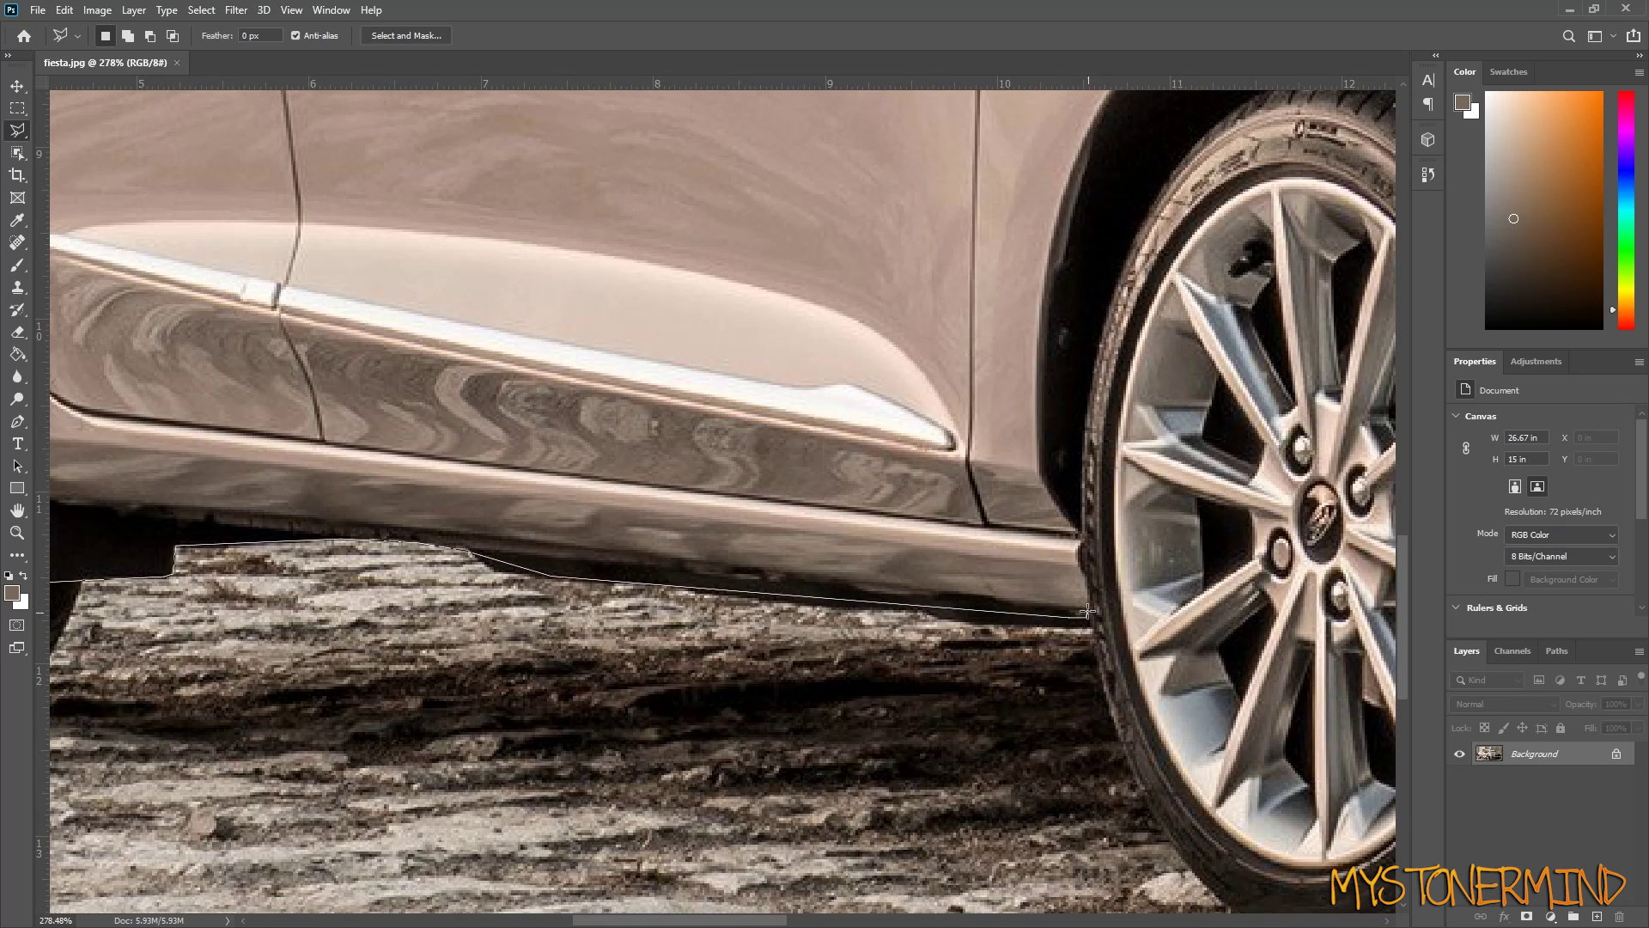
- Trace the lasso outline up and over the front tyre and down its far side to the bumper's lower edge
{"action": "left_click", "coordinate": [1081, 541]}
{"action": "left_click", "coordinate": [1084, 412]}
{"action": "left_click", "coordinate": [1158, 187]}
{"action": "left_click", "coordinate": [1130, 242]}
{"action": "left_click", "coordinate": [1225, 166]}
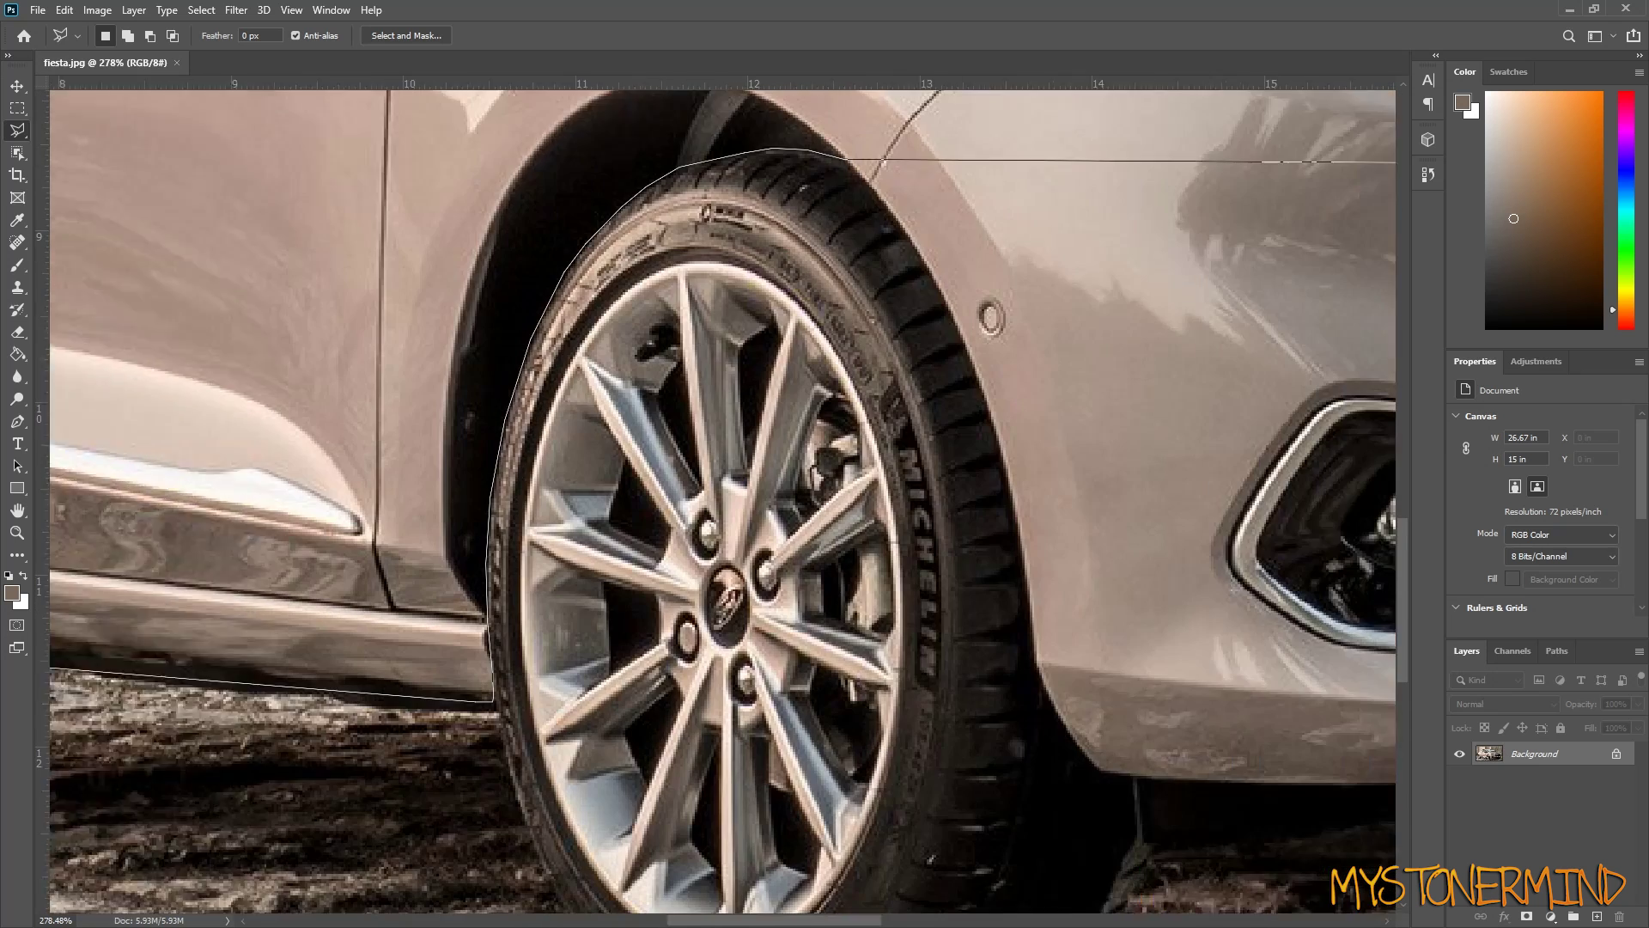
{"action": "left_click", "coordinate": [626, 160]}
{"action": "left_click", "coordinate": [738, 335]}
{"action": "left_click", "coordinate": [790, 511]}
{"action": "left_click", "coordinate": [813, 663]}
{"action": "left_click", "coordinate": [872, 775]}
{"action": "left_click", "coordinate": [912, 786]}
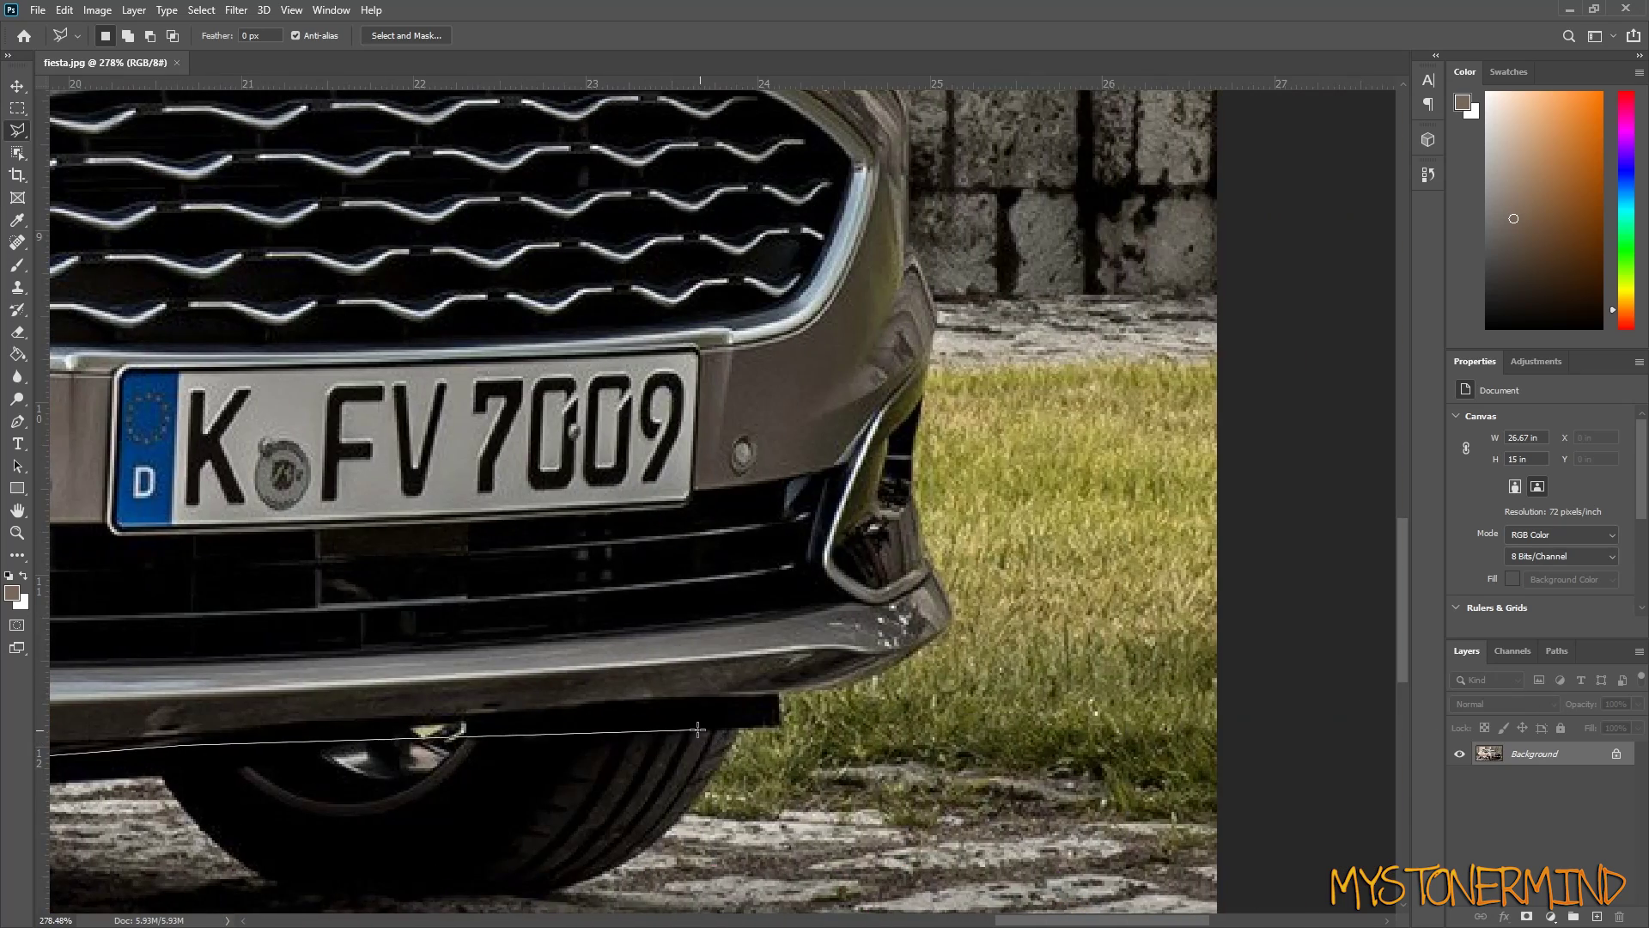
- Trace the front bumper's underside and close the selection outside the canvas around the wheels and cobbled ground
{"action": "key", "text": "ctrl+minus"}
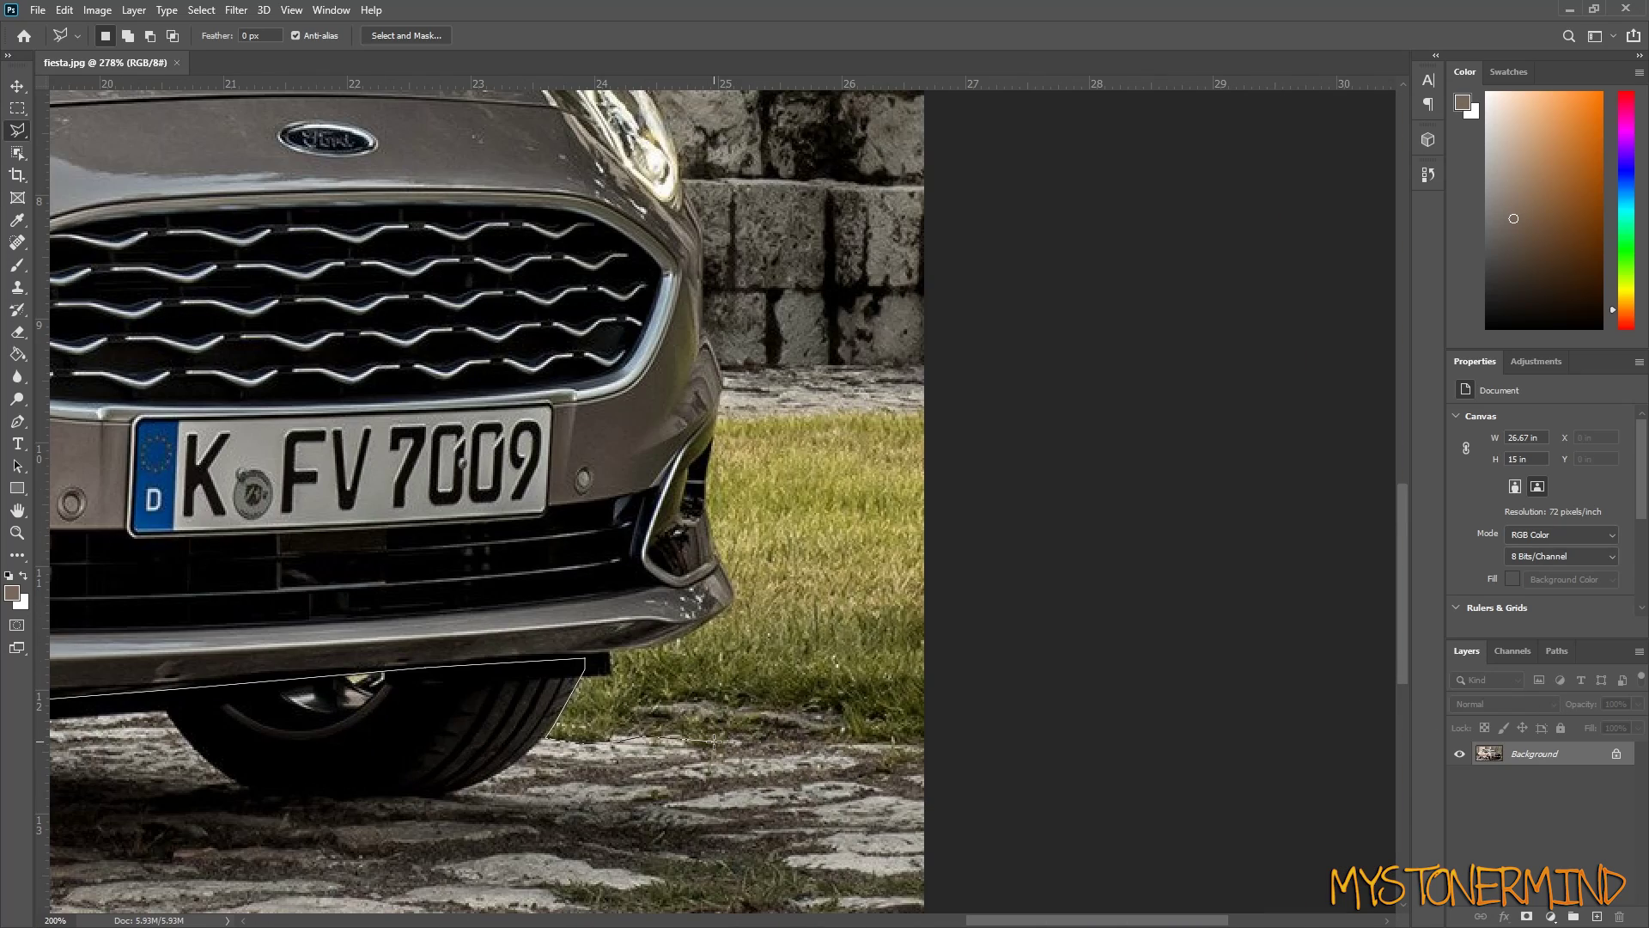
{"action": "left_click", "coordinate": [733, 742]}
{"action": "left_click", "coordinate": [816, 747]}
{"action": "left_click", "coordinate": [895, 746]}
{"action": "key", "text": "ctrl+minus"}
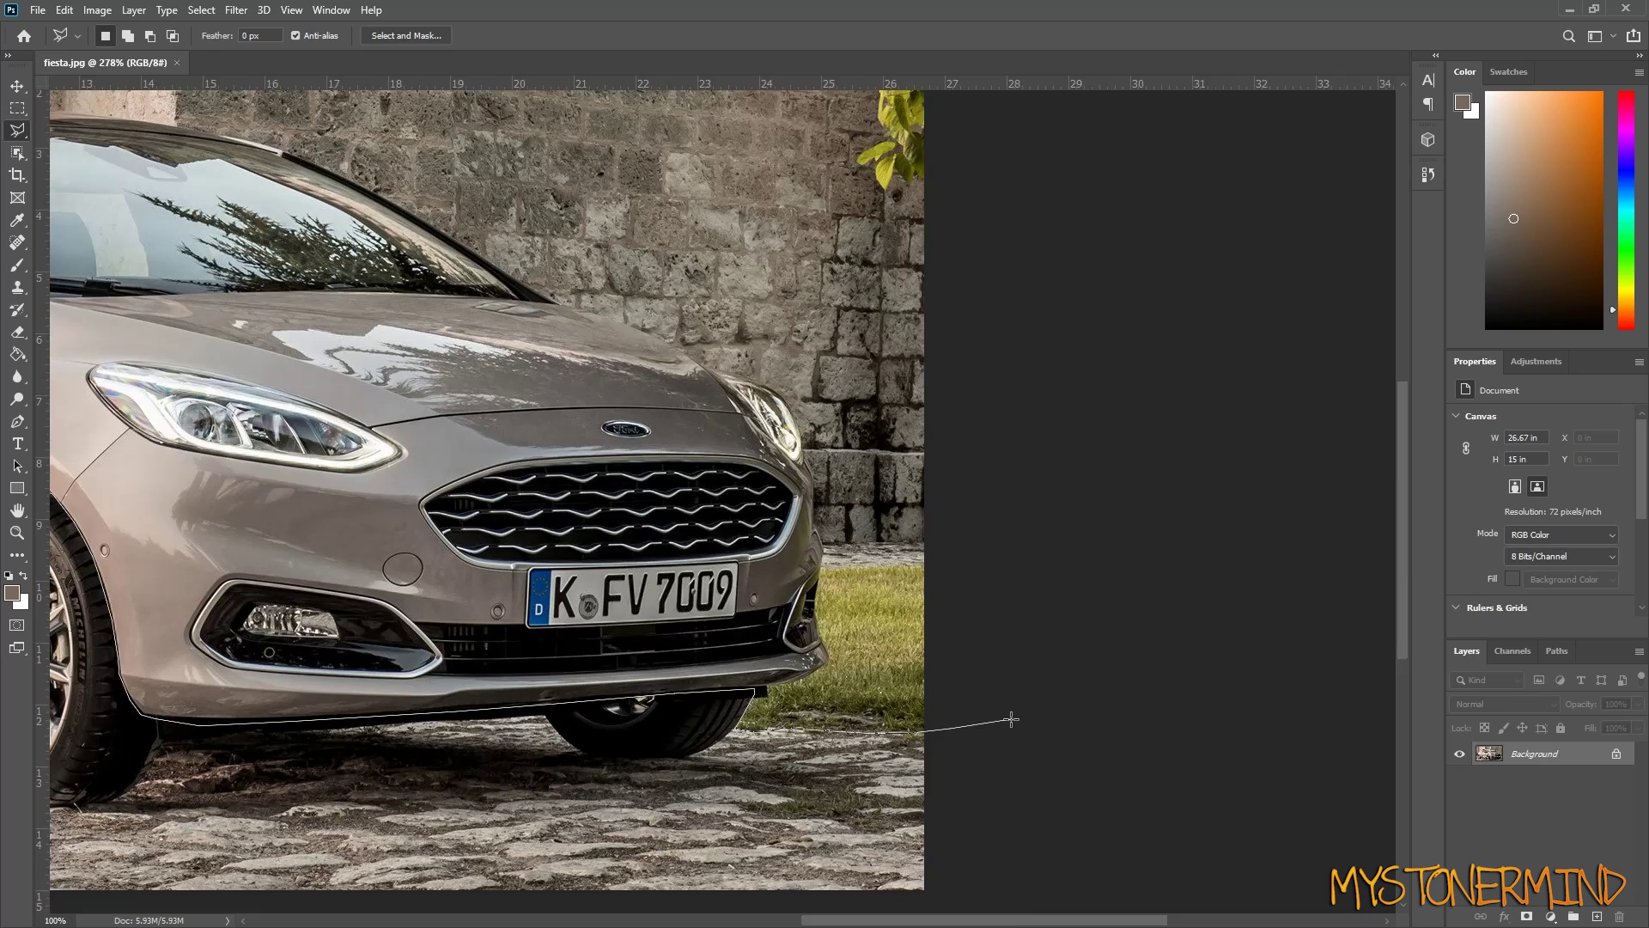
{"action": "key", "text": "ctrl+minus"}
{"action": "left_click", "coordinate": [1289, 703]}
{"action": "left_click", "coordinate": [1297, 846]}
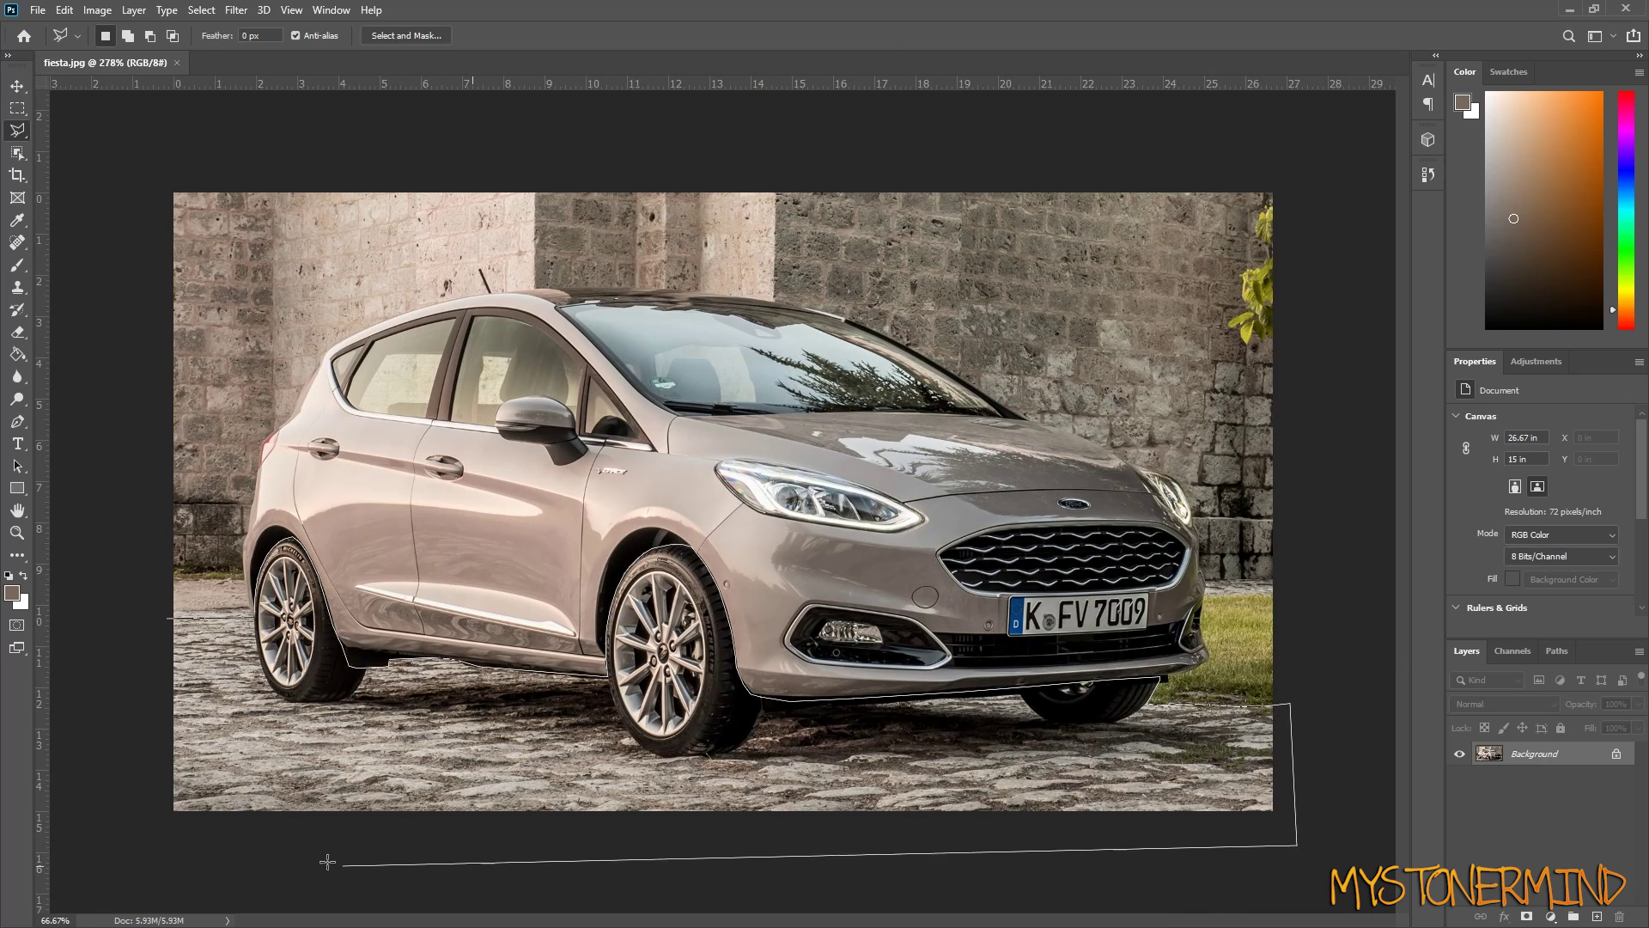
{"action": "left_click", "coordinate": [96, 848]}
{"action": "double_click", "coordinate": [120, 663]}
- Copy the selected wheels and ground to a new layer and move it up to Y 7.96 in
{"action": "right_click", "coordinate": [288, 383]}
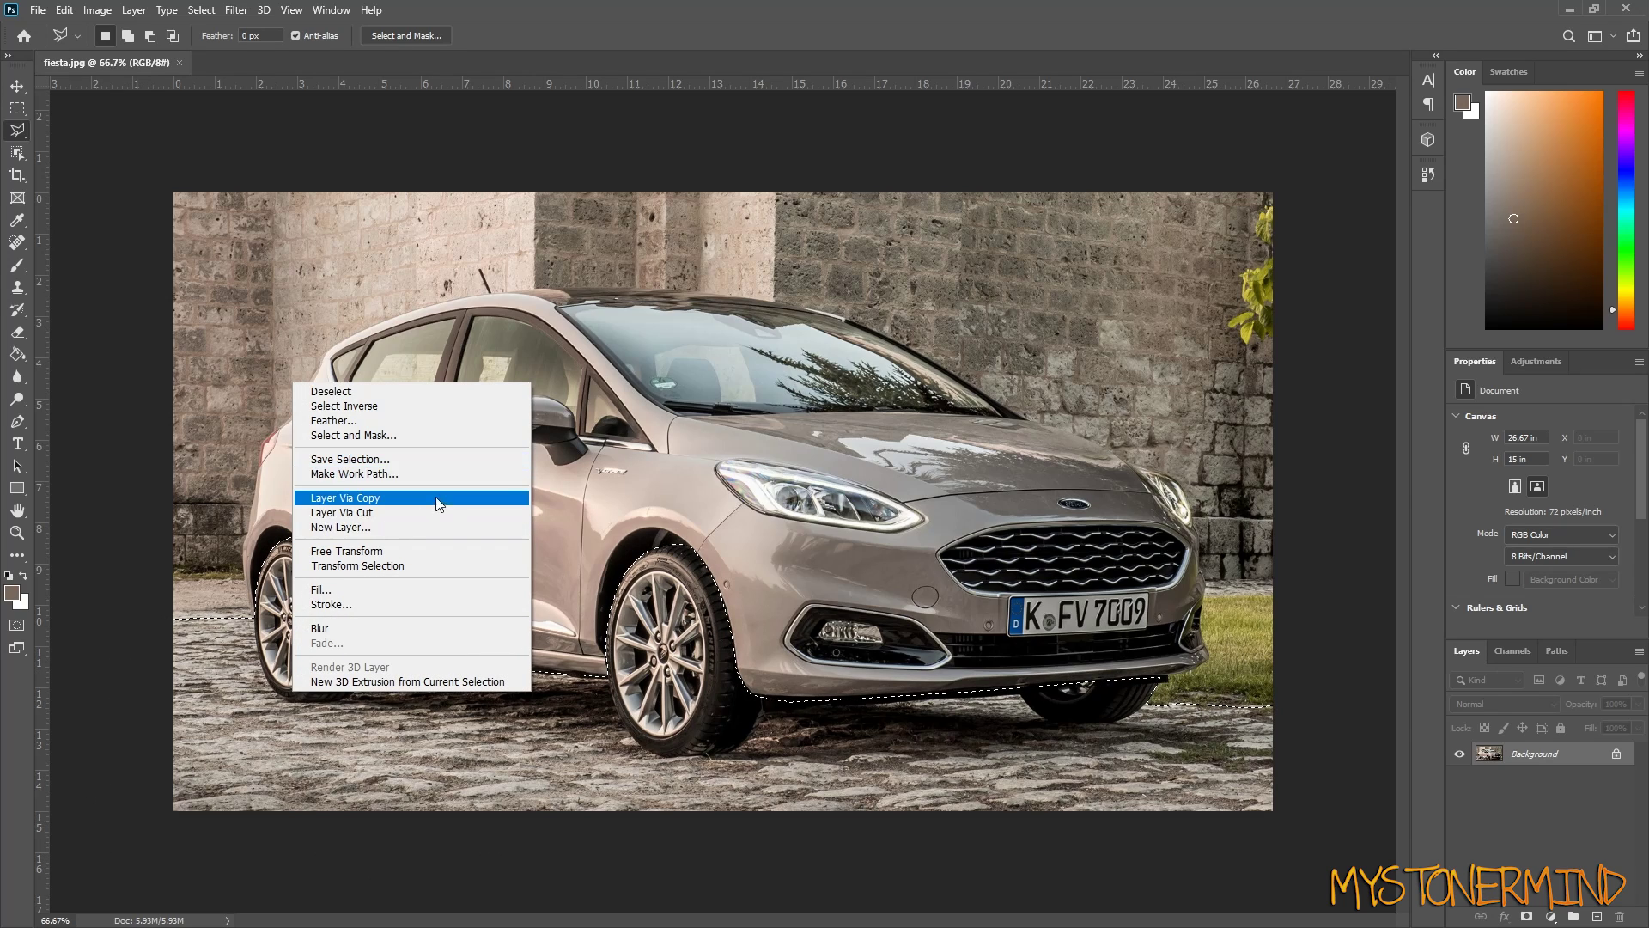
{"action": "left_click", "coordinate": [440, 503]}
{"action": "key", "text": "v"}
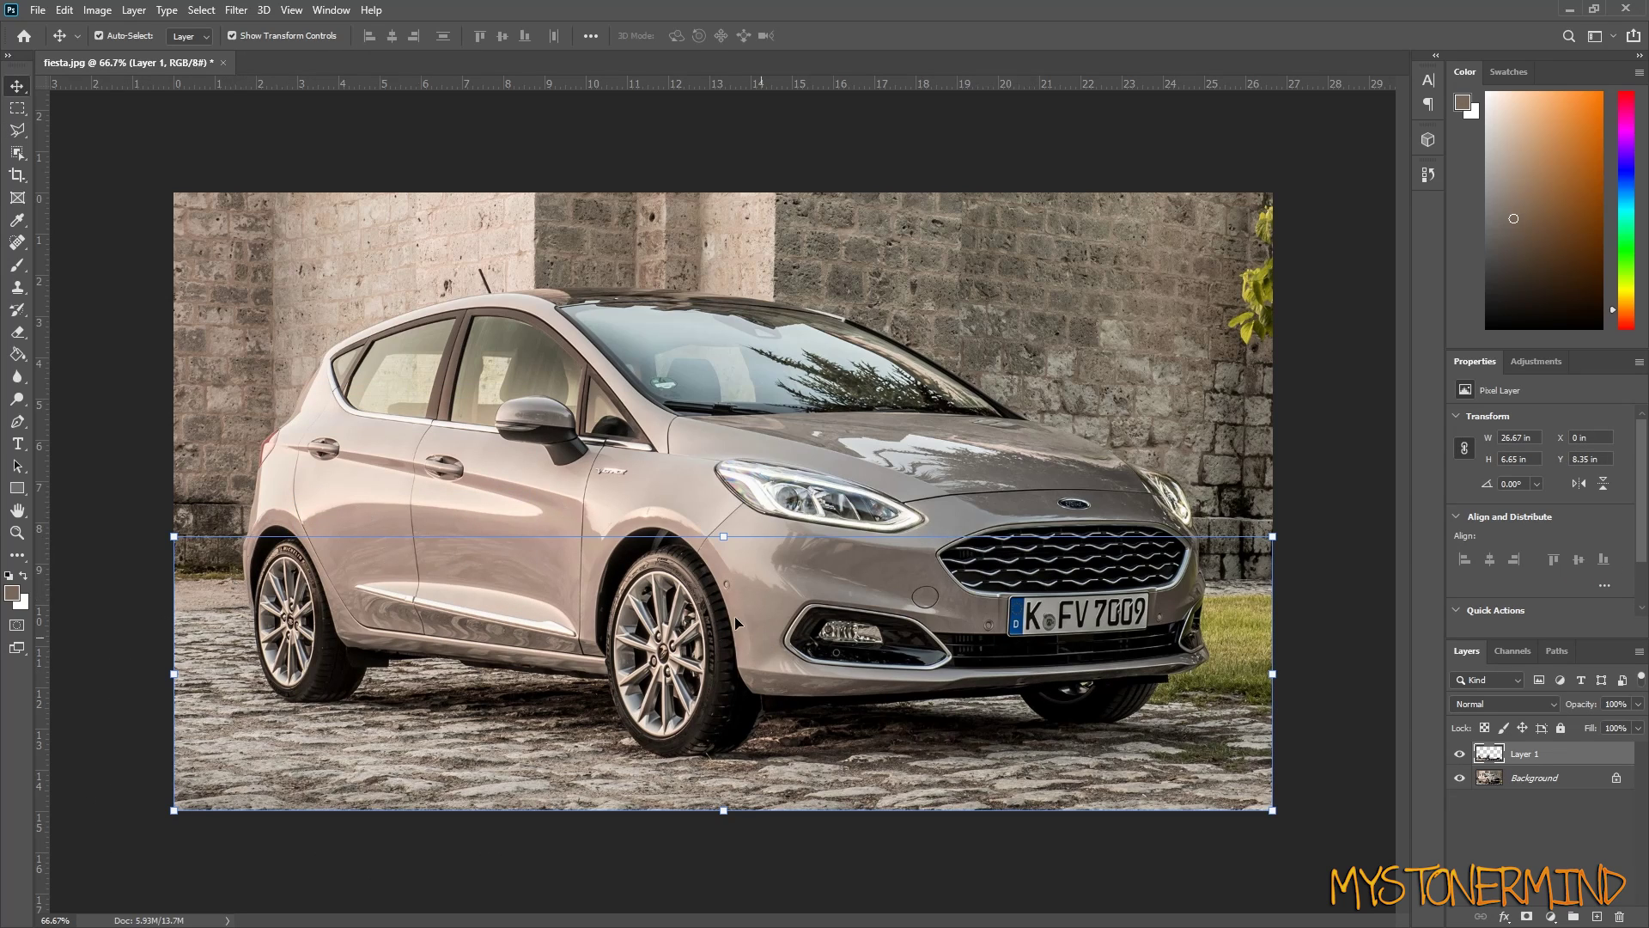
{"action": "mouse_move", "coordinate": [579, 712]}
{"action": "left_mouse_down"}
{"action": "mouse_move", "coordinate": [579, 750]}
{"action": "mouse_move", "coordinate": [579, 715]}
{"action": "left_mouse_up"}
- Set Layer 1's opacity to 0% and the Polygonal Lasso's feather to 0.2 px
{"action": "key", "text": "l"}
{"action": "scroll", "coordinate": [284, 542], "scroll_direction": "up", "scroll_amount": 8}
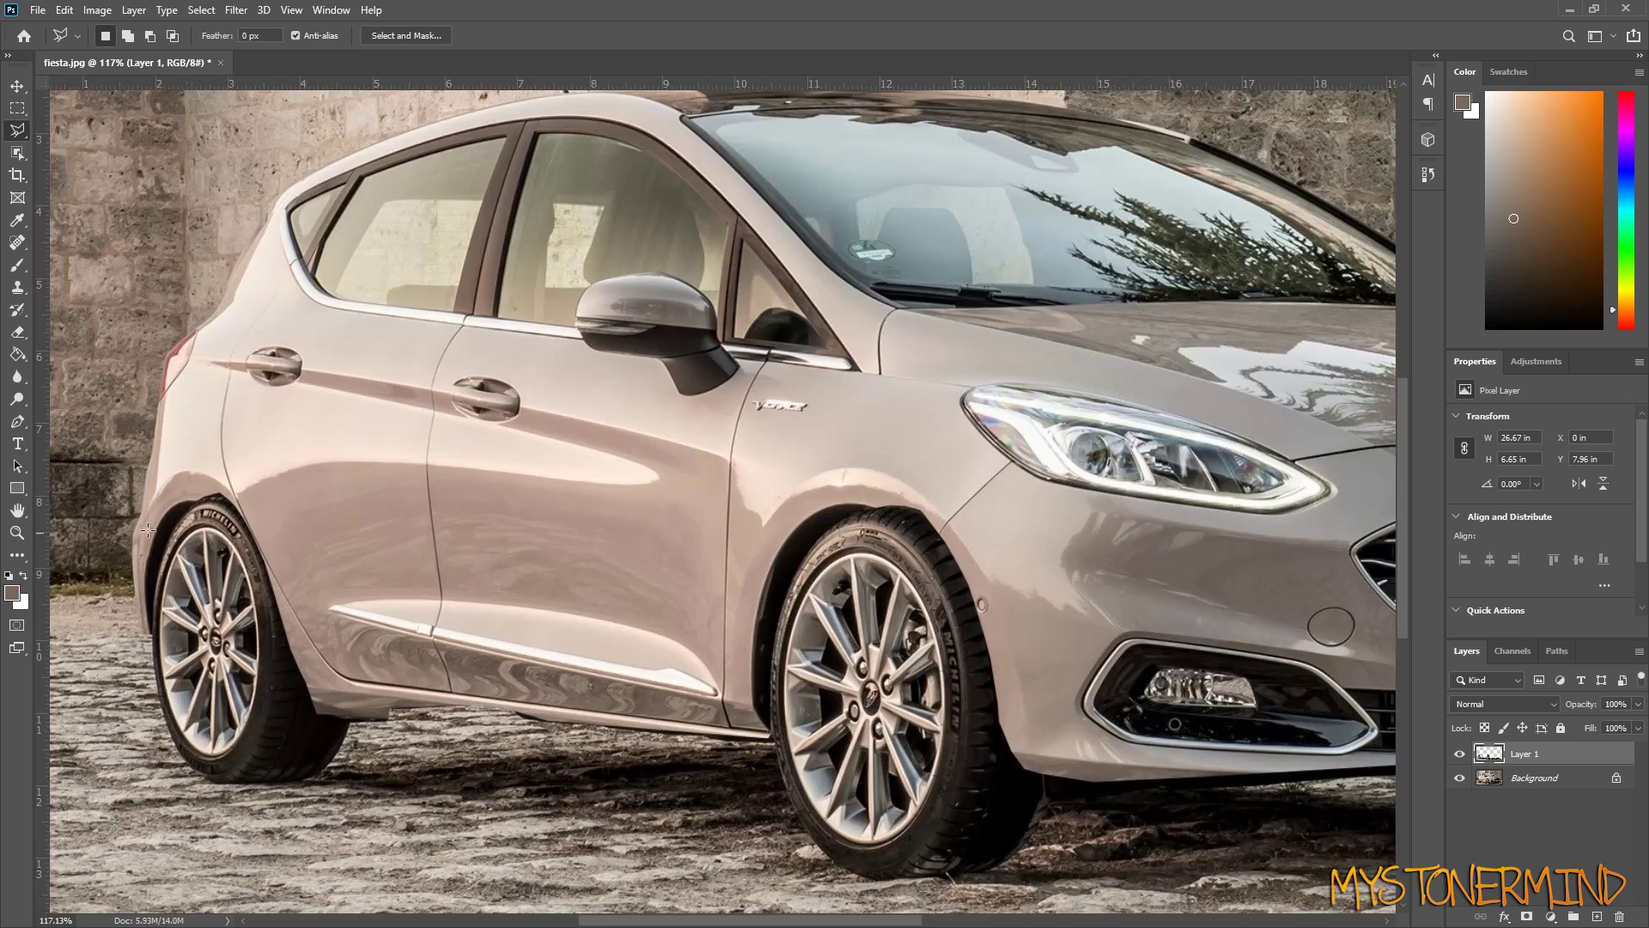
{"action": "scroll", "coordinate": [217, 525], "scroll_direction": "up", "scroll_amount": 2}
{"action": "key", "text": "0"}
{"action": "key", "text": "0"}
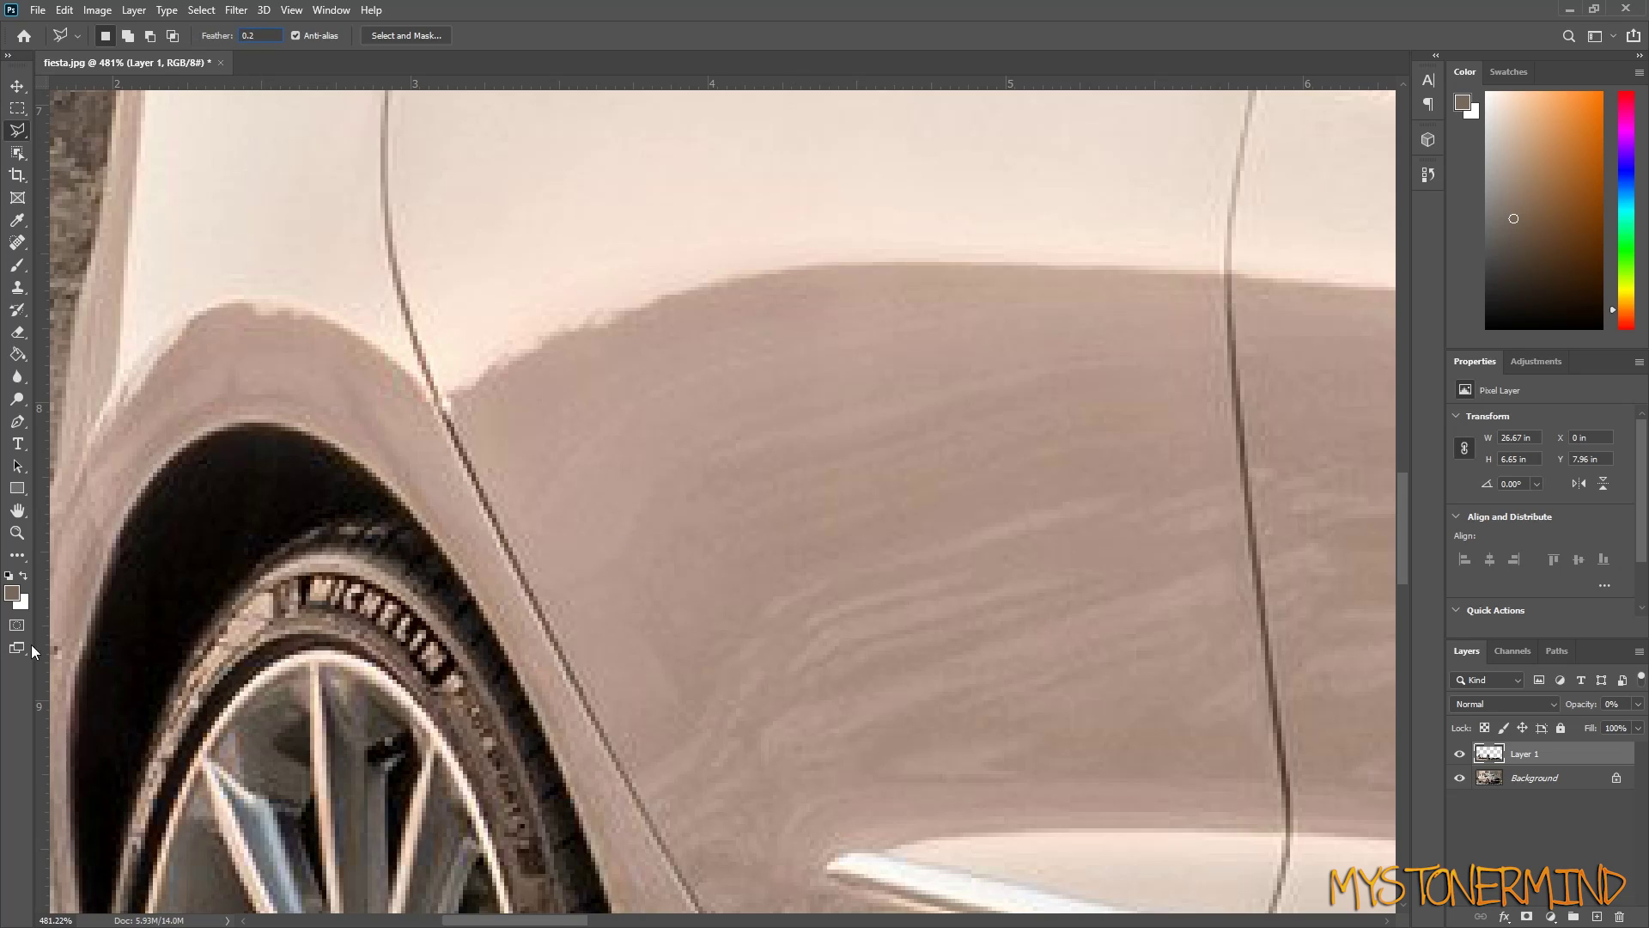
- Trace a lasso outline along the bodywork edge behind the rear tyre and around the mud flap
{"action": "left_click", "coordinate": [335, 447]}
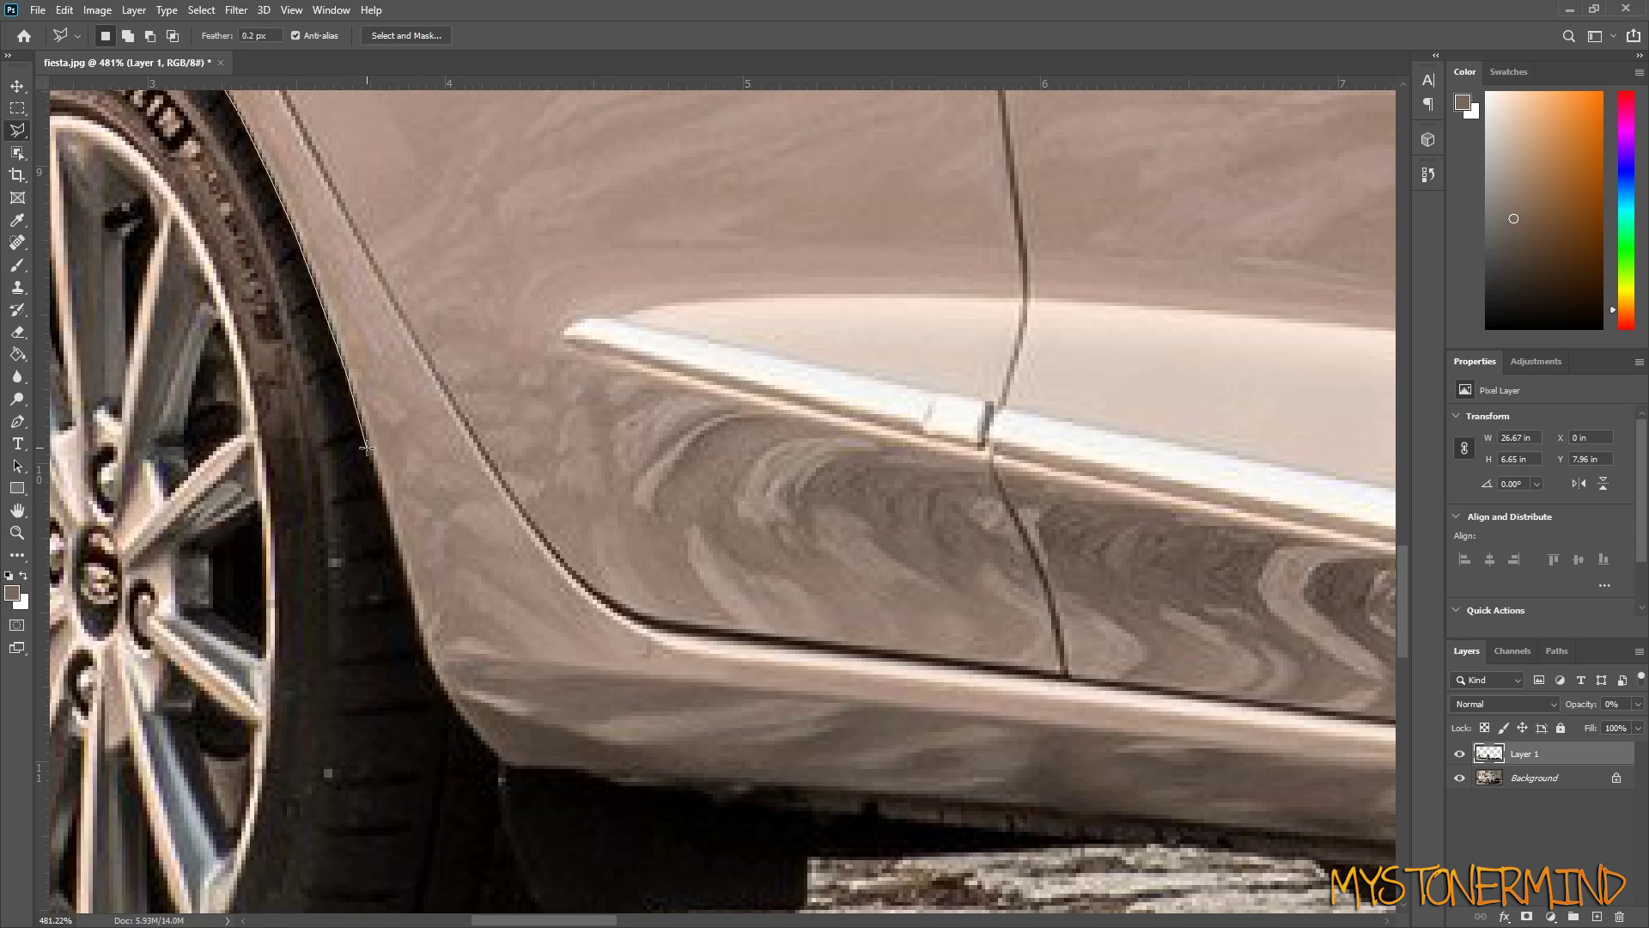
{"action": "left_click", "coordinate": [397, 526]}
{"action": "left_click", "coordinate": [427, 644]}
{"action": "left_click", "coordinate": [459, 701]}
{"action": "left_click", "coordinate": [504, 752]}
{"action": "left_click_drag", "start_coordinate": [504, 765], "coordinate": [380, 441]}
{"action": "left_click", "coordinate": [432, 577]}
{"action": "left_click", "coordinate": [685, 574]}
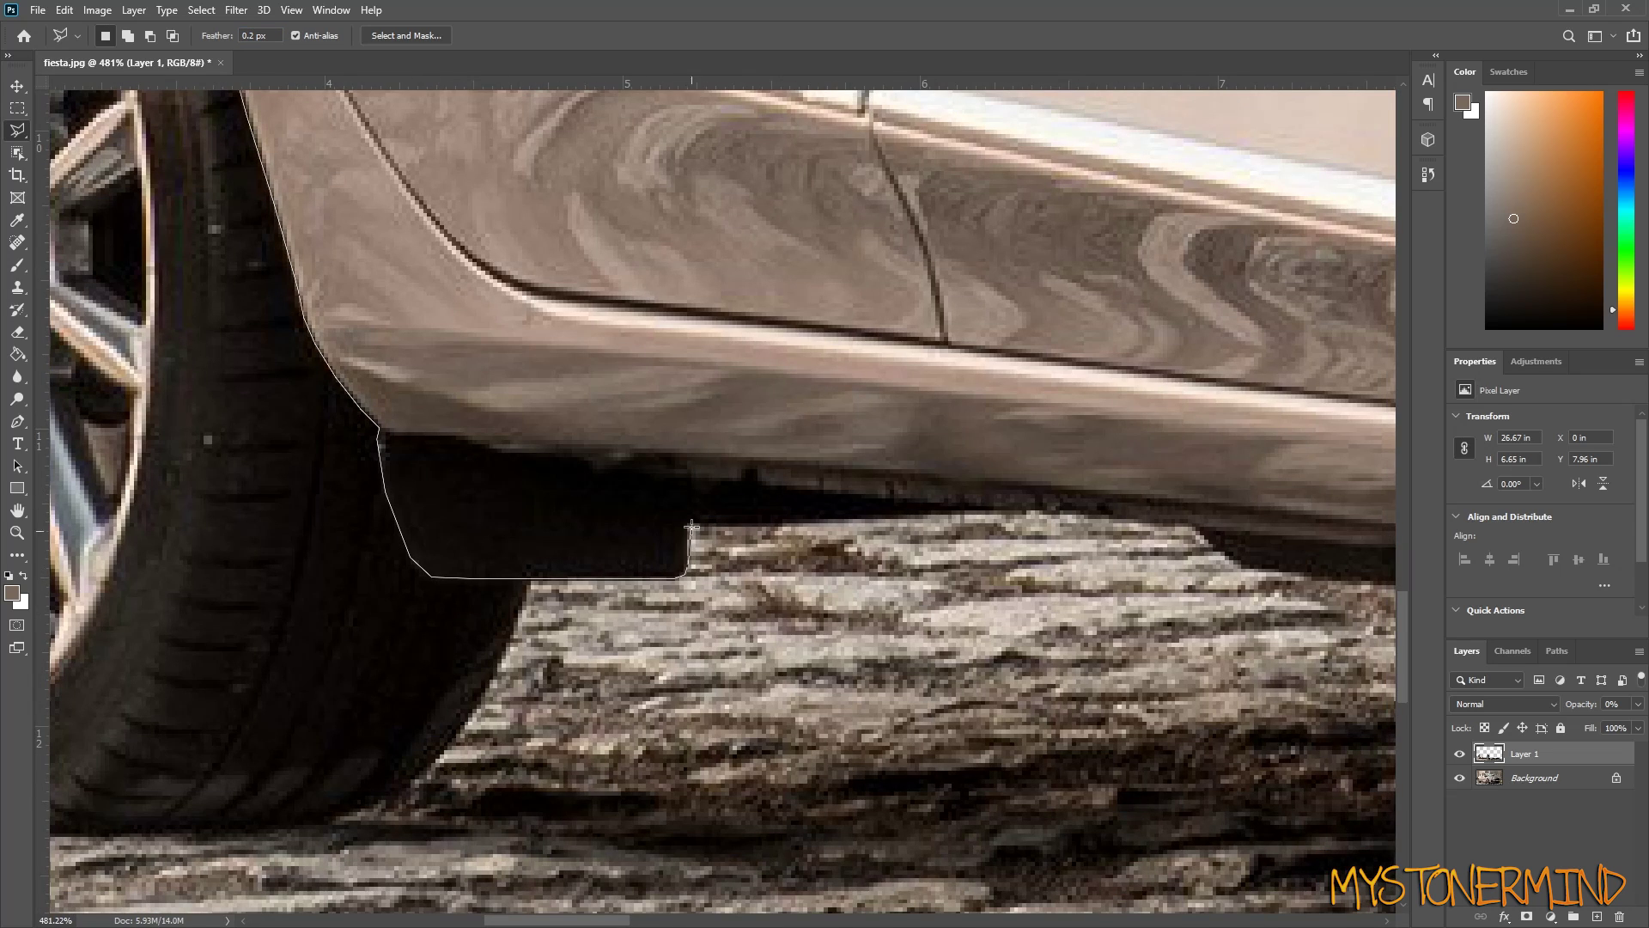
- Continue the lasso outline along the underside of the car's sill to the front tyre
{"action": "left_click", "coordinate": [692, 526]}
{"action": "left_click", "coordinate": [986, 508]}
{"action": "left_click", "coordinate": [1192, 526]}
{"action": "left_click", "coordinate": [1241, 567]}
{"action": "left_click_drag", "start_coordinate": [1303, 573], "coordinate": [50, 449]}
{"action": "left_click", "coordinate": [302, 468]}
{"action": "left_click", "coordinate": [529, 496]}
{"action": "left_click", "coordinate": [713, 509]}
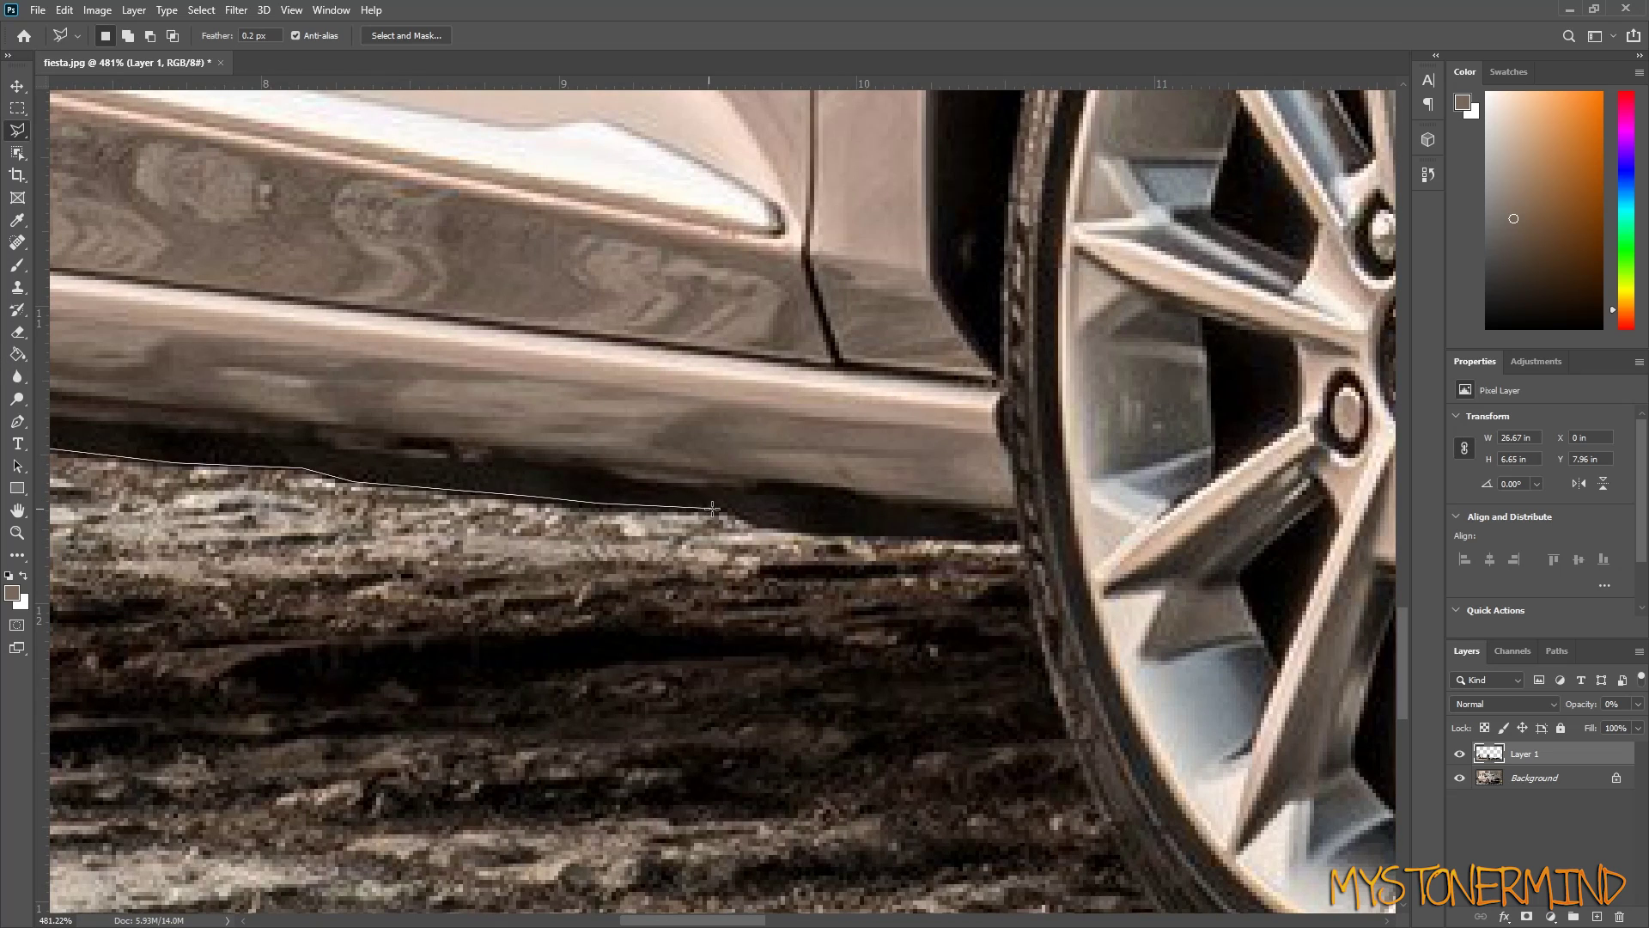
{"action": "left_click", "coordinate": [758, 518]}
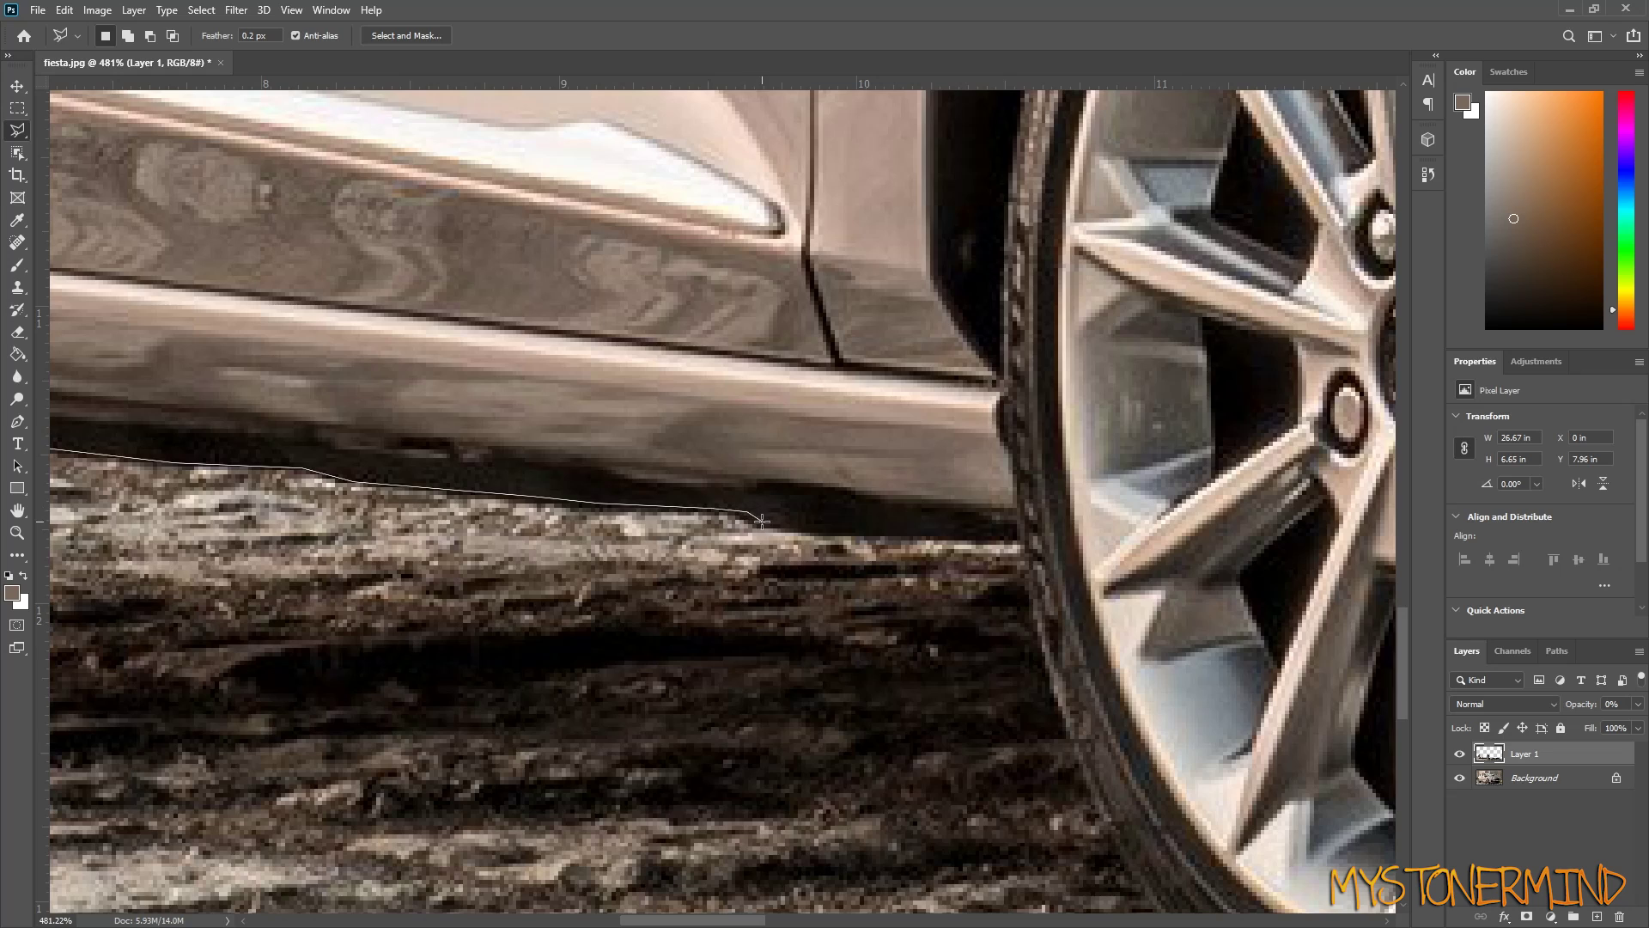
{"action": "left_click", "coordinate": [988, 533]}
- Close the lasso selection across both doors and back to the bodywork above the rear wheel arch
{"action": "scroll", "coordinate": [957, 602], "scroll_direction": "down", "scroll_amount": 4}
{"action": "left_click", "coordinate": [932, 397]}
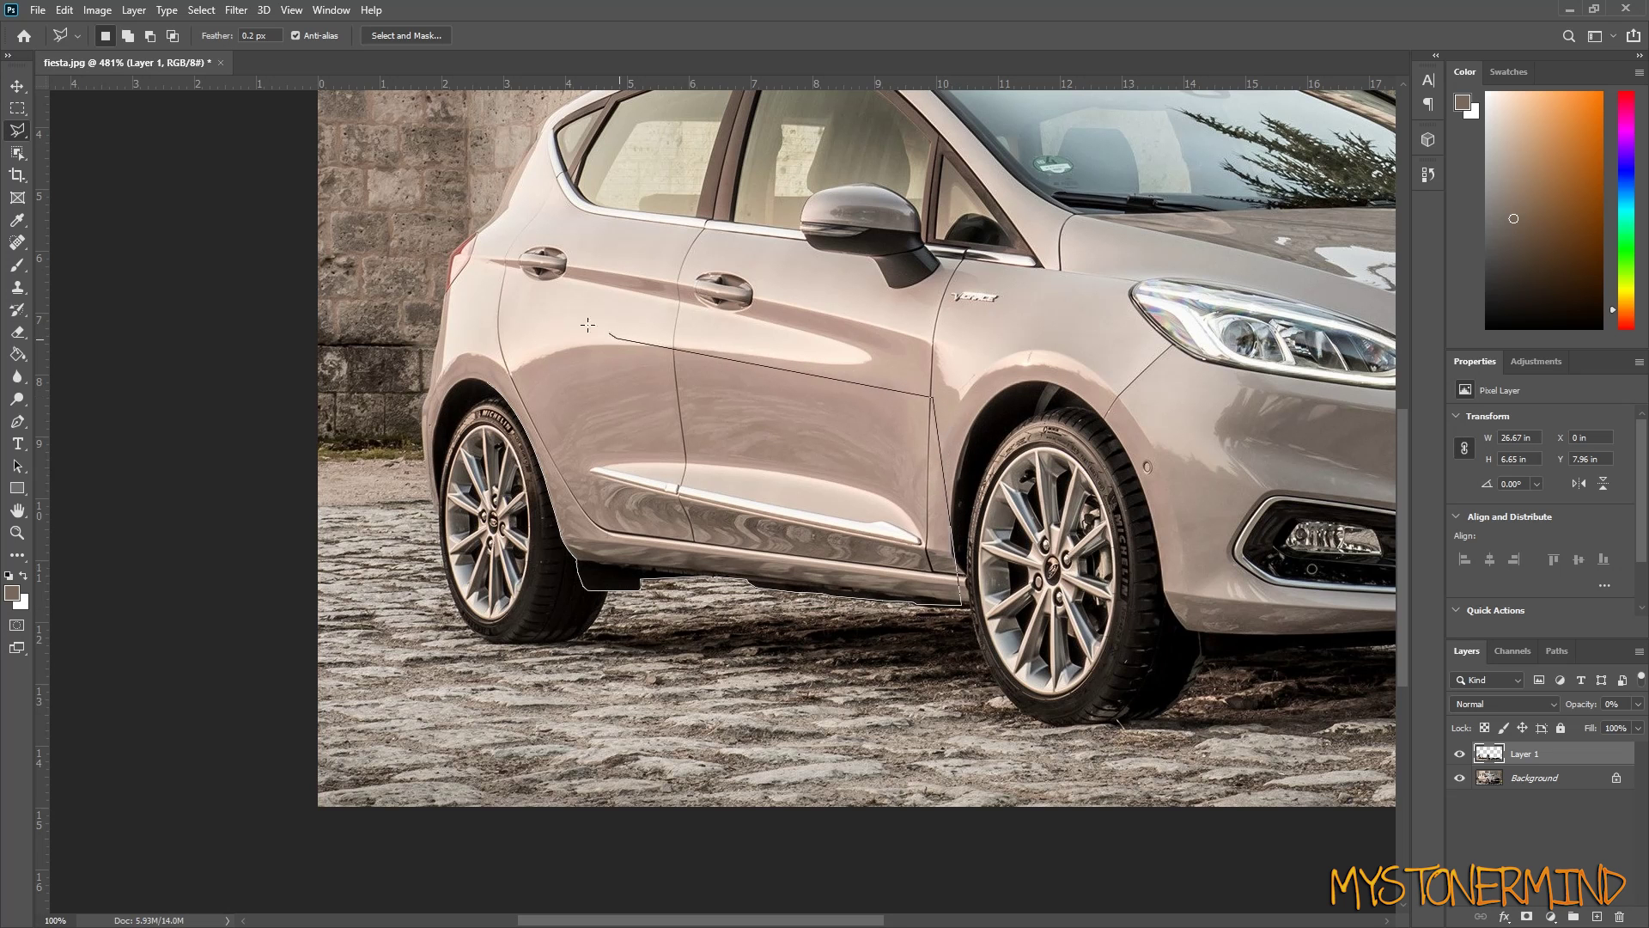
{"action": "left_click", "coordinate": [453, 309]}
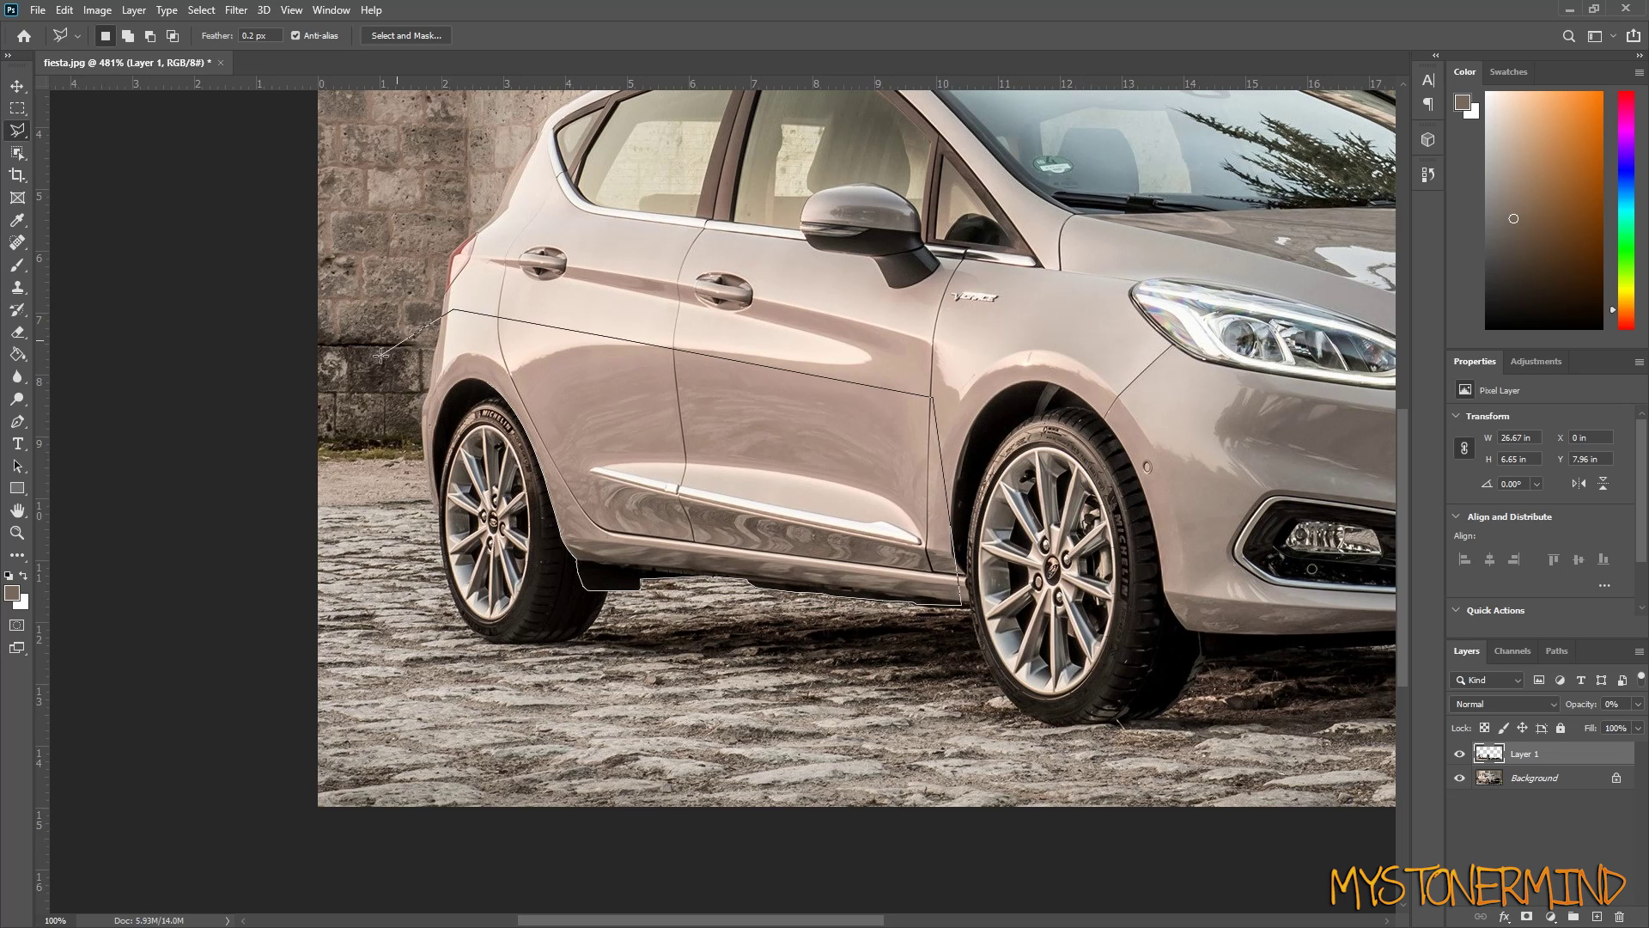
{"action": "left_click", "coordinate": [464, 341]}
{"action": "scroll", "coordinate": [484, 381], "scroll_direction": "up", "scroll_amount": 5}
{"action": "scroll", "coordinate": [773, 533], "scroll_direction": "down", "scroll_amount": 4}
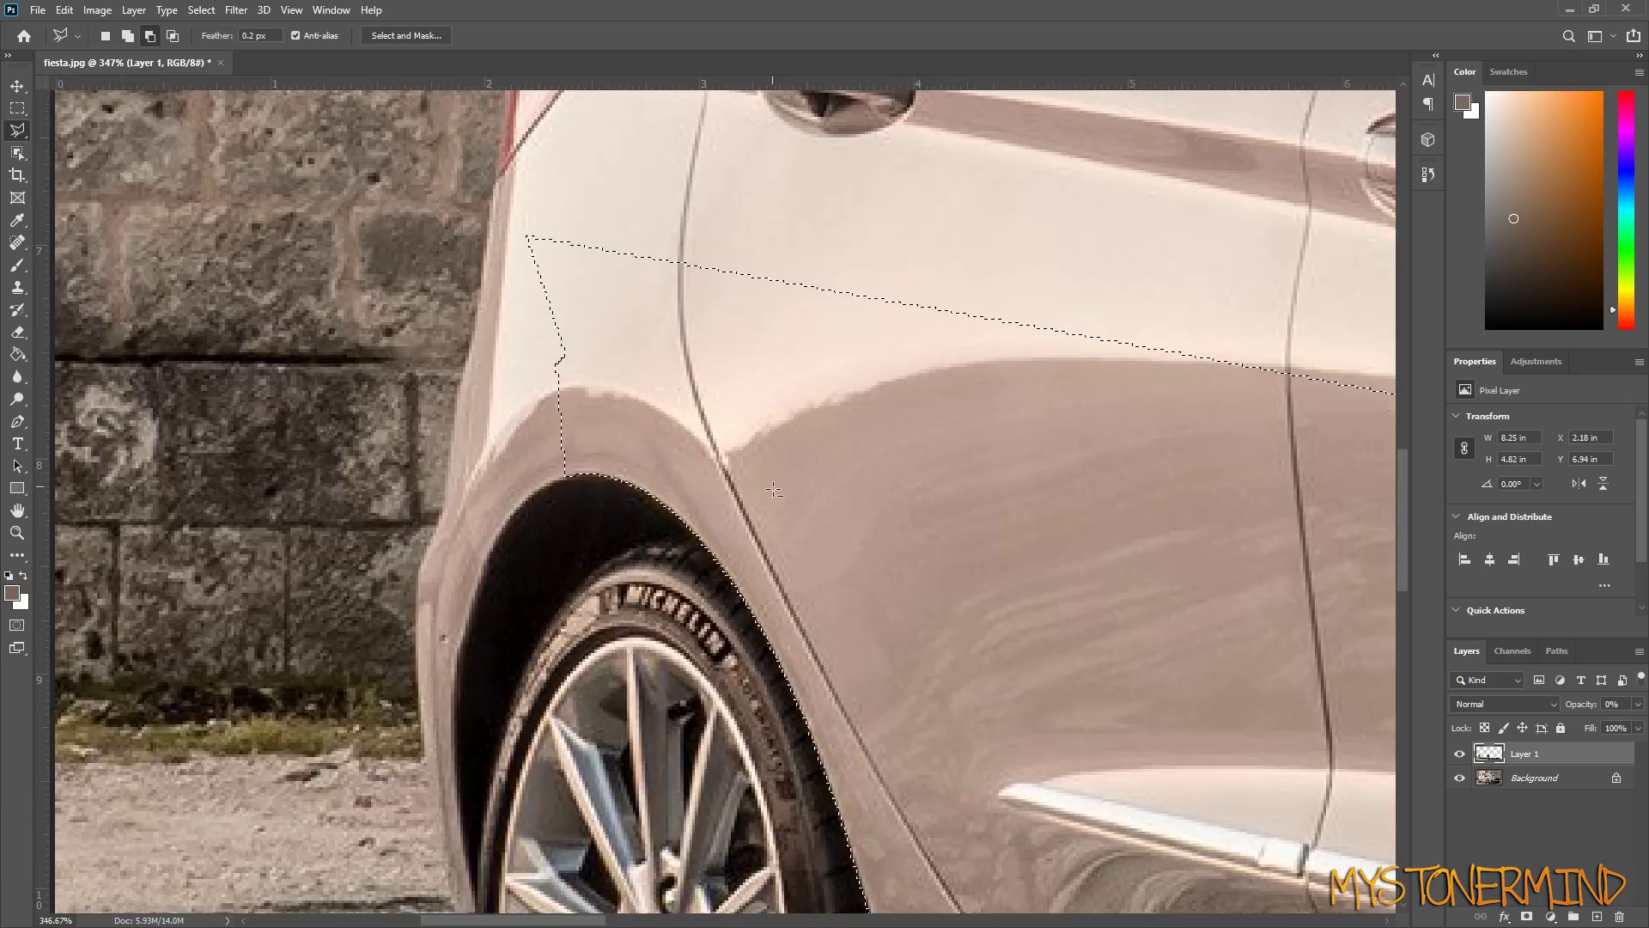
- Restore Layer 1's opacity to 100% and cut the lasso-selected area beneath the doors and sill out of the layer
{"action": "scroll", "coordinate": [833, 584], "scroll_direction": "down", "scroll_amount": 5}
{"action": "scroll", "coordinate": [832, 584], "scroll_direction": "up", "scroll_amount": 1}
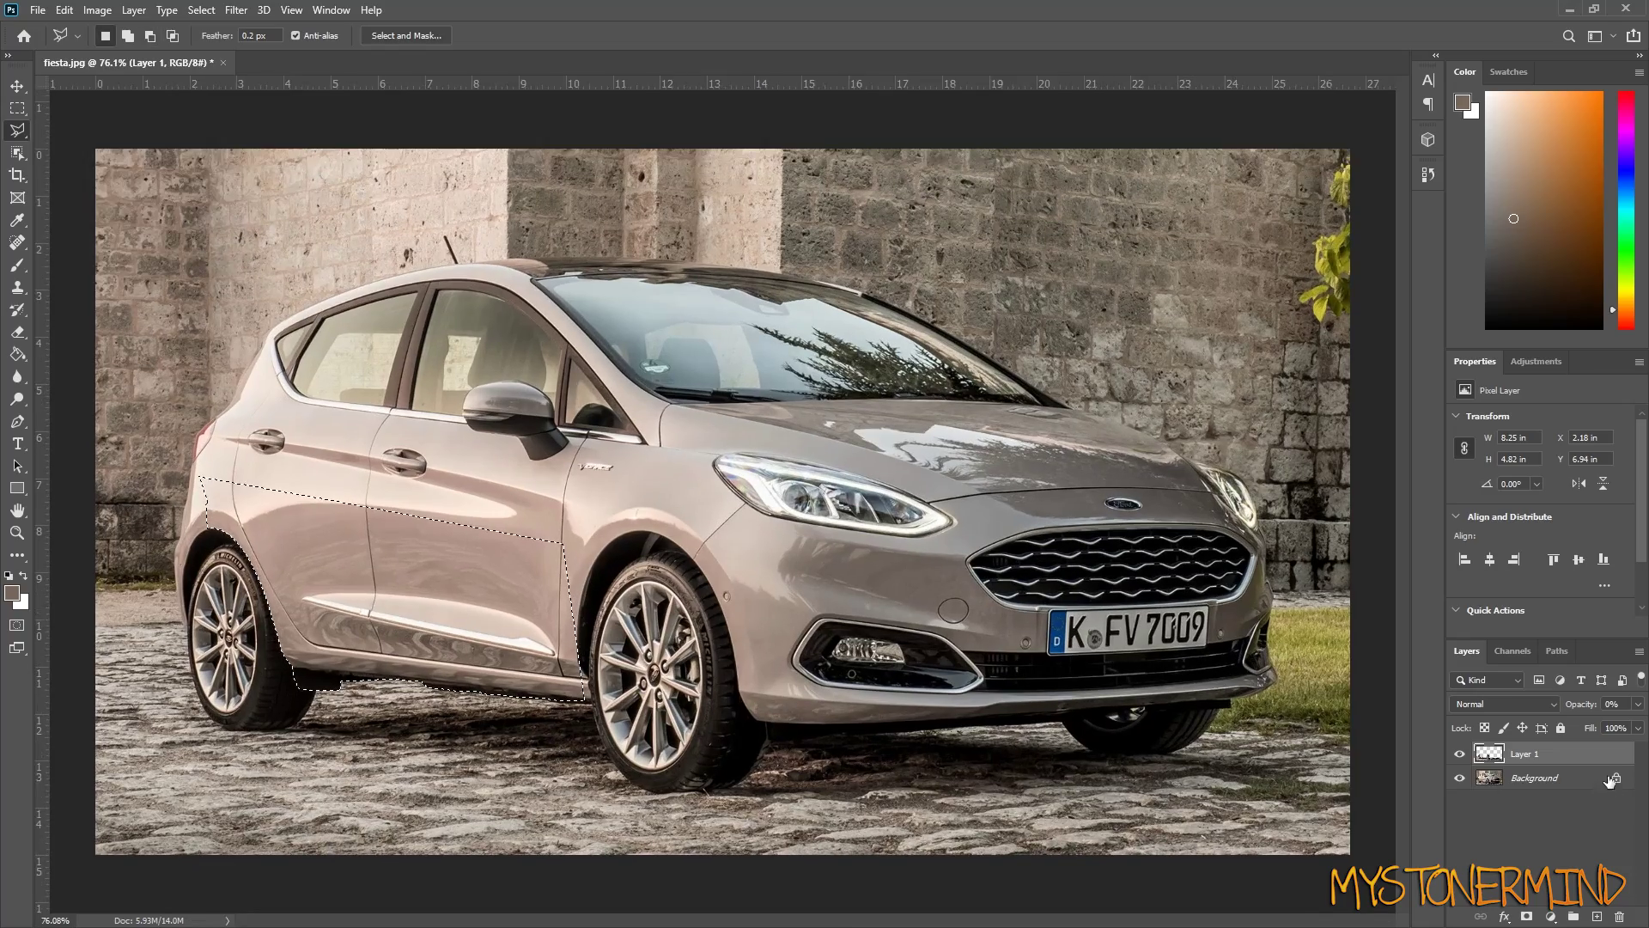
{"action": "left_click", "coordinate": [1613, 703]}
{"action": "type", "text": "100"}
{"action": "key", "text": "Return"}
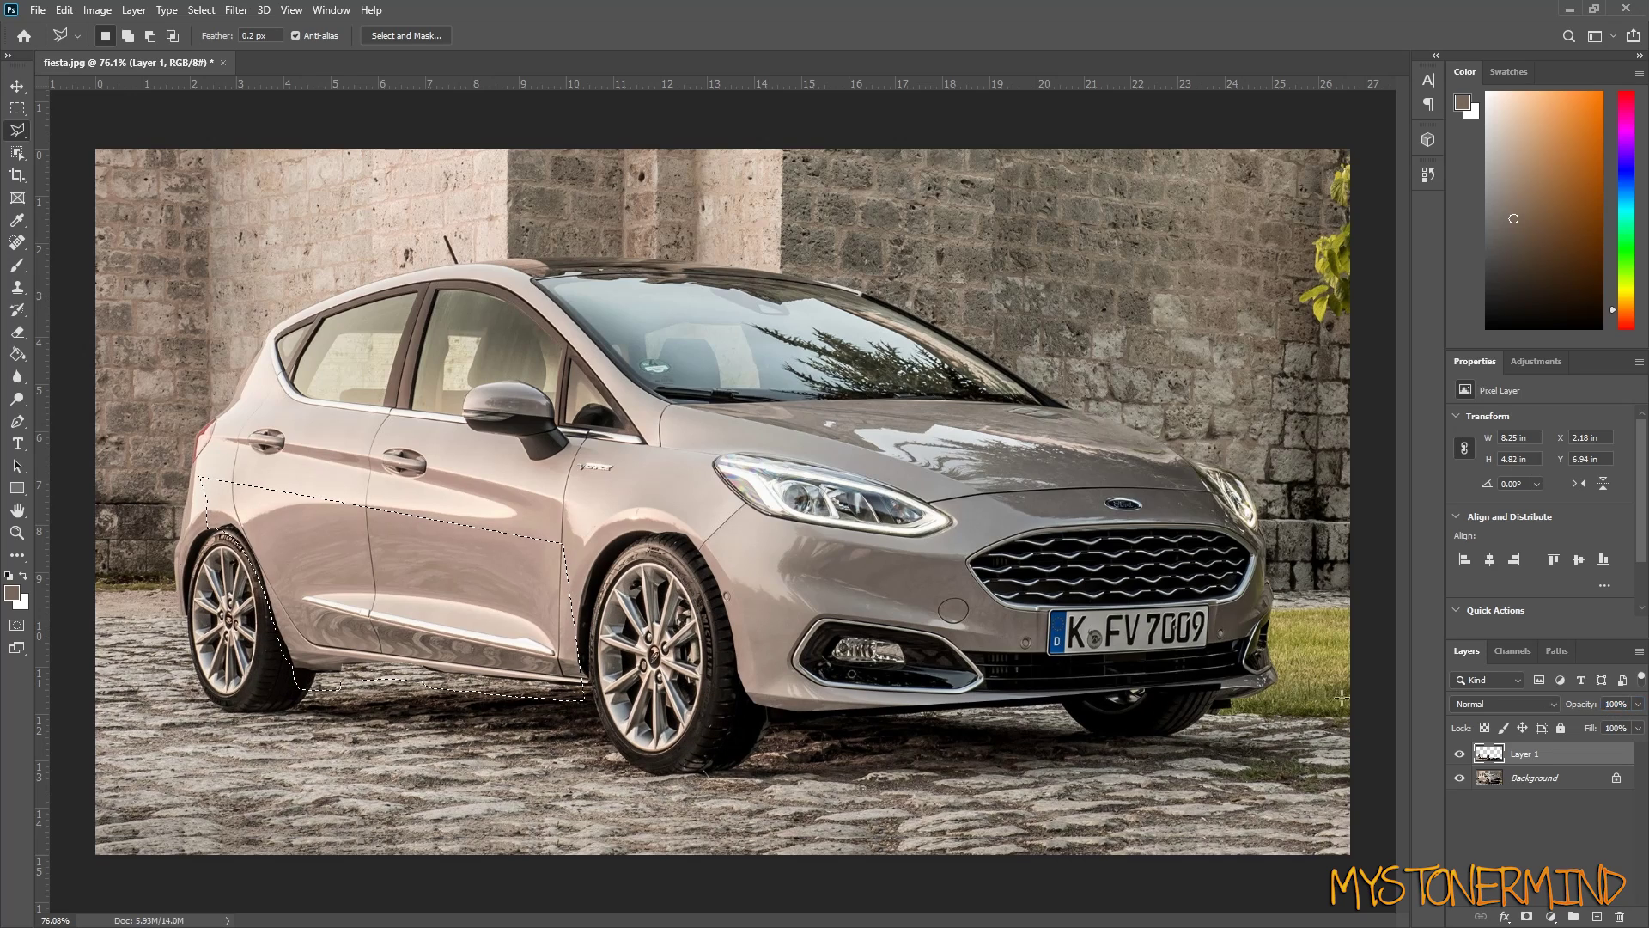
{"action": "scroll", "coordinate": [176, 602], "scroll_direction": "up", "scroll_amount": 3}
{"action": "scroll", "coordinate": [175, 604], "scroll_direction": "up", "scroll_amount": 3}
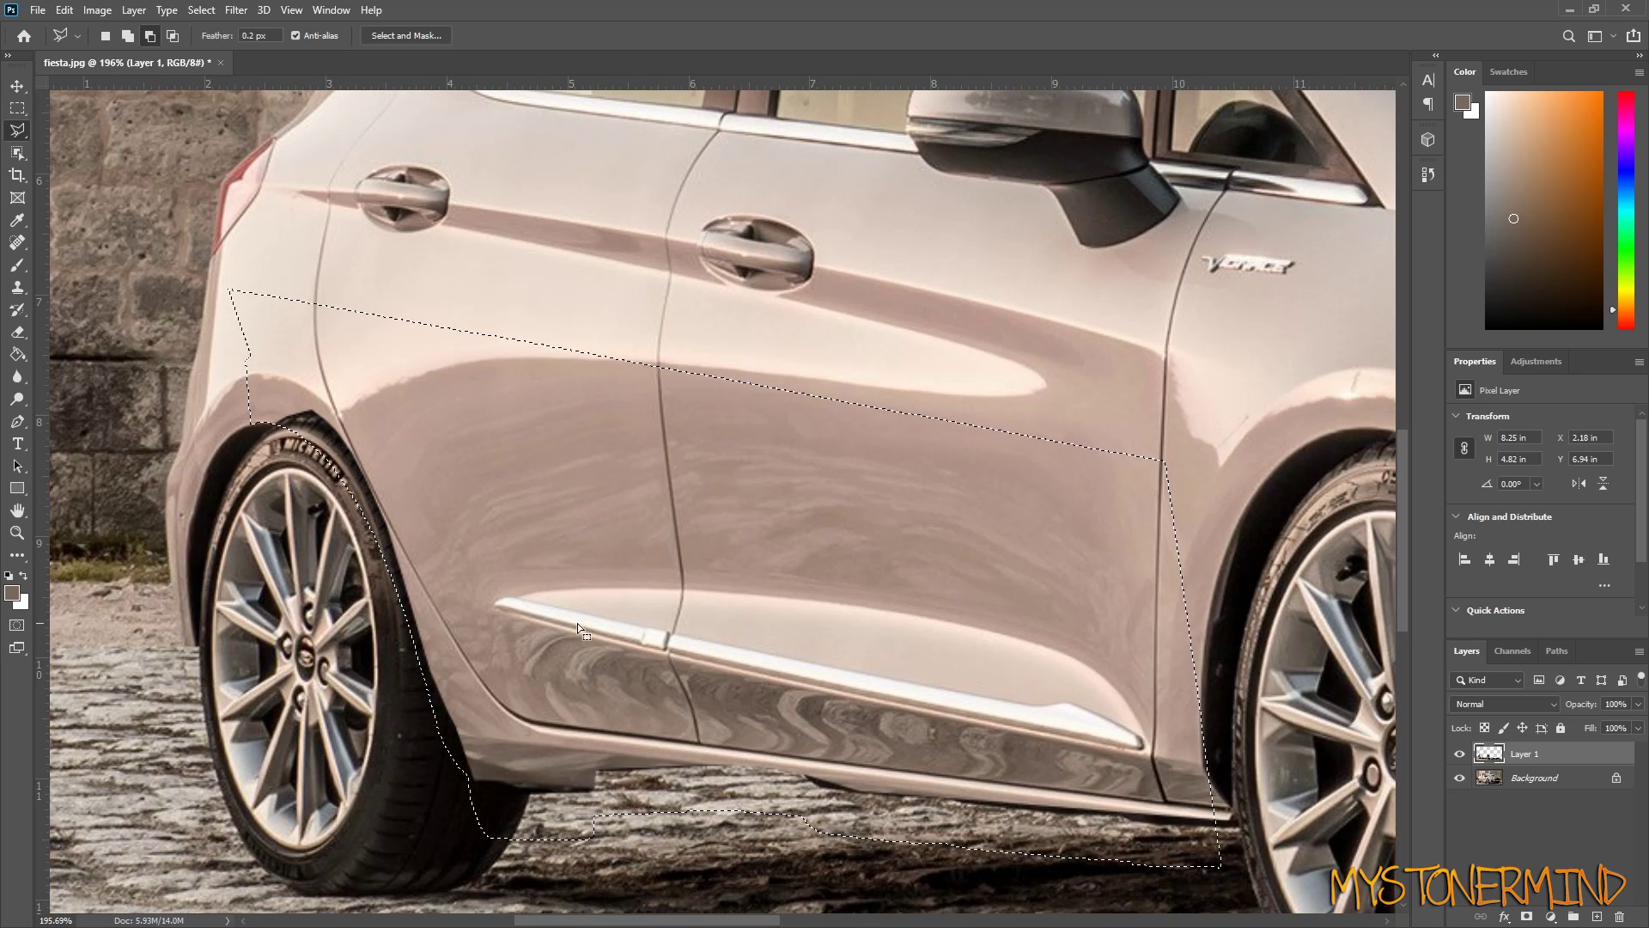
{"action": "key", "text": "ctrl+x"}
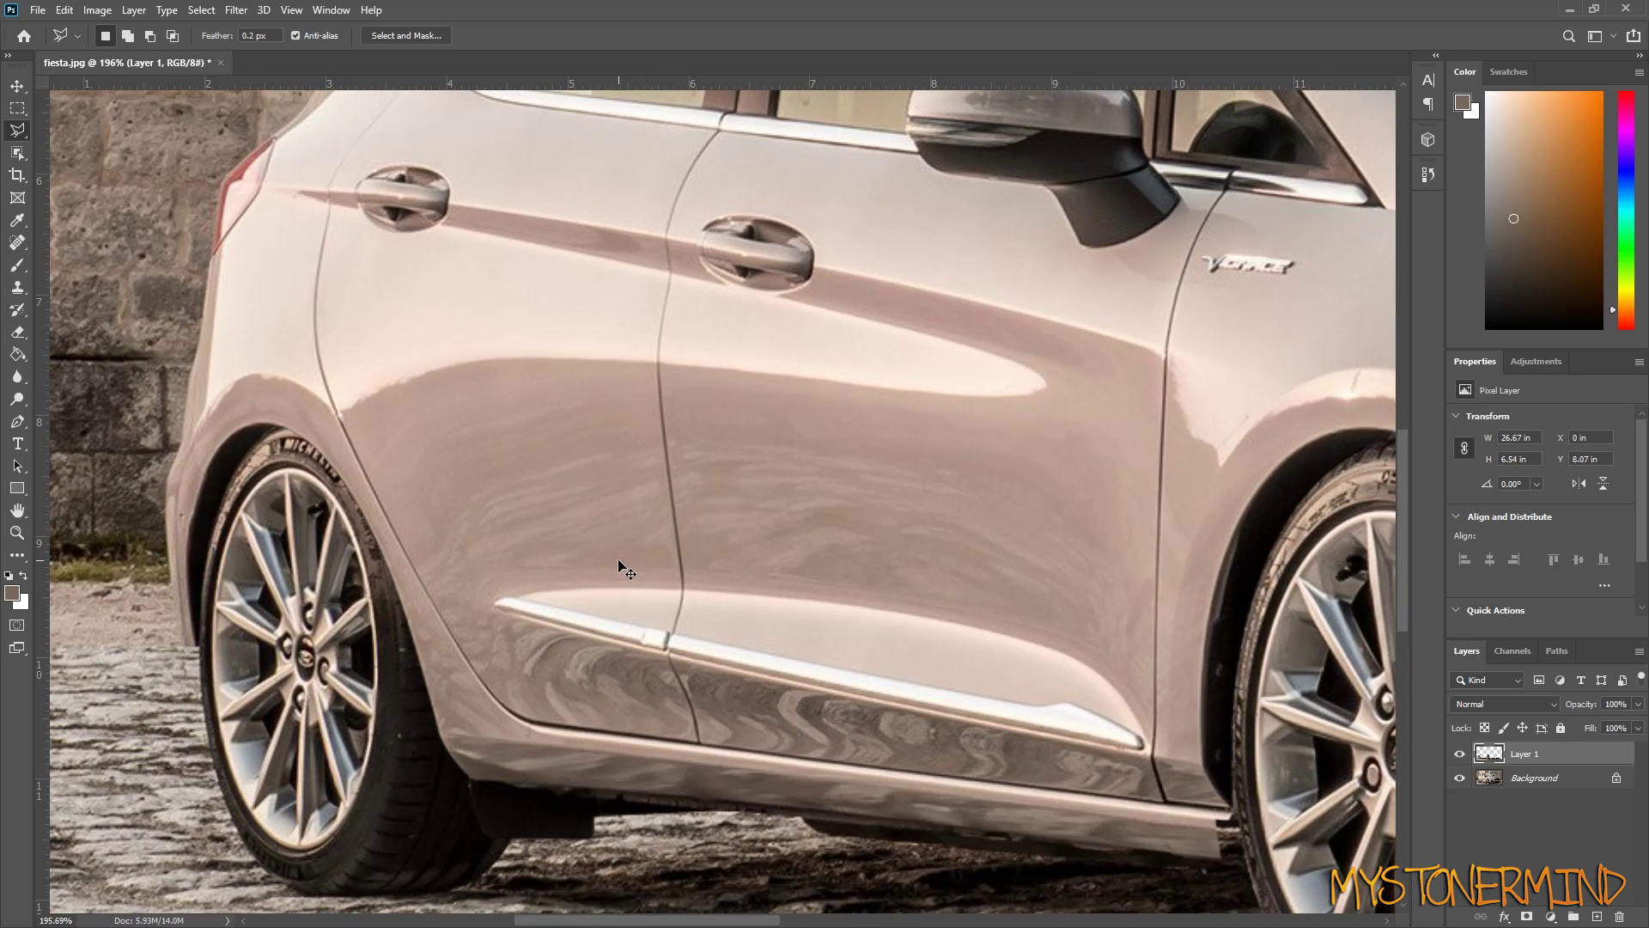
- Set Layer 1's opacity to 0% and trace a lasso outline along the sill's underside up to the front tyre
{"action": "scroll", "coordinate": [290, 487], "scroll_direction": "up", "scroll_amount": 3}
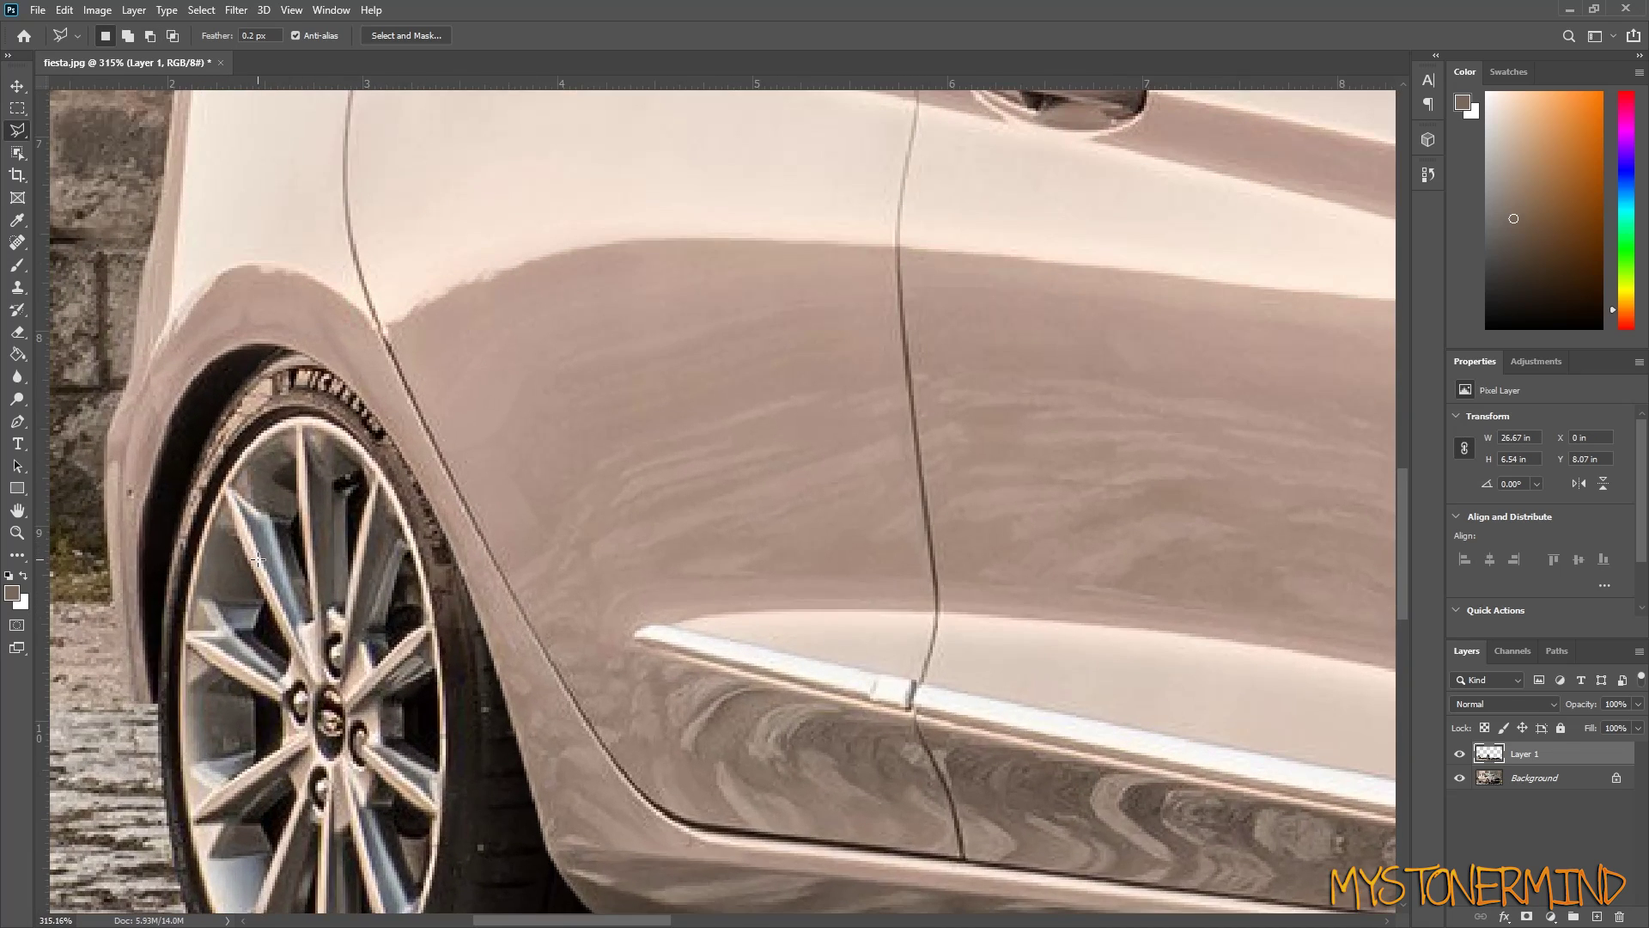
{"action": "scroll", "coordinate": [666, 713], "scroll_direction": "down", "scroll_amount": 8}
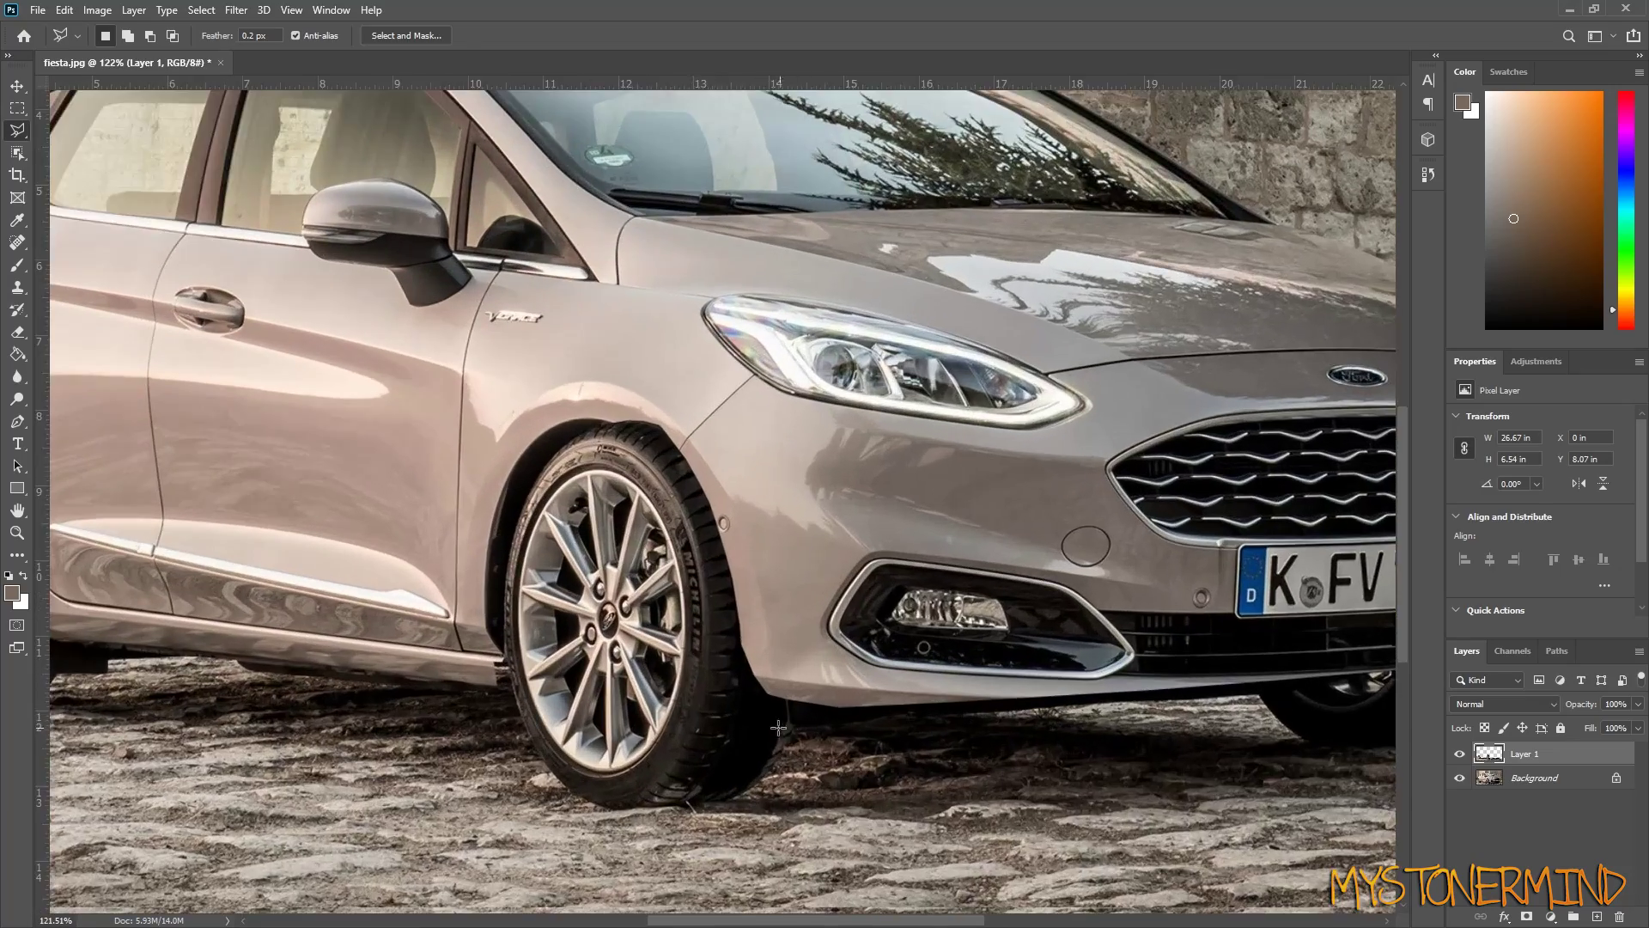
{"action": "scroll", "coordinate": [699, 690], "scroll_direction": "up", "scroll_amount": 2}
{"action": "scroll", "coordinate": [719, 702], "scroll_direction": "up", "scroll_amount": 2}
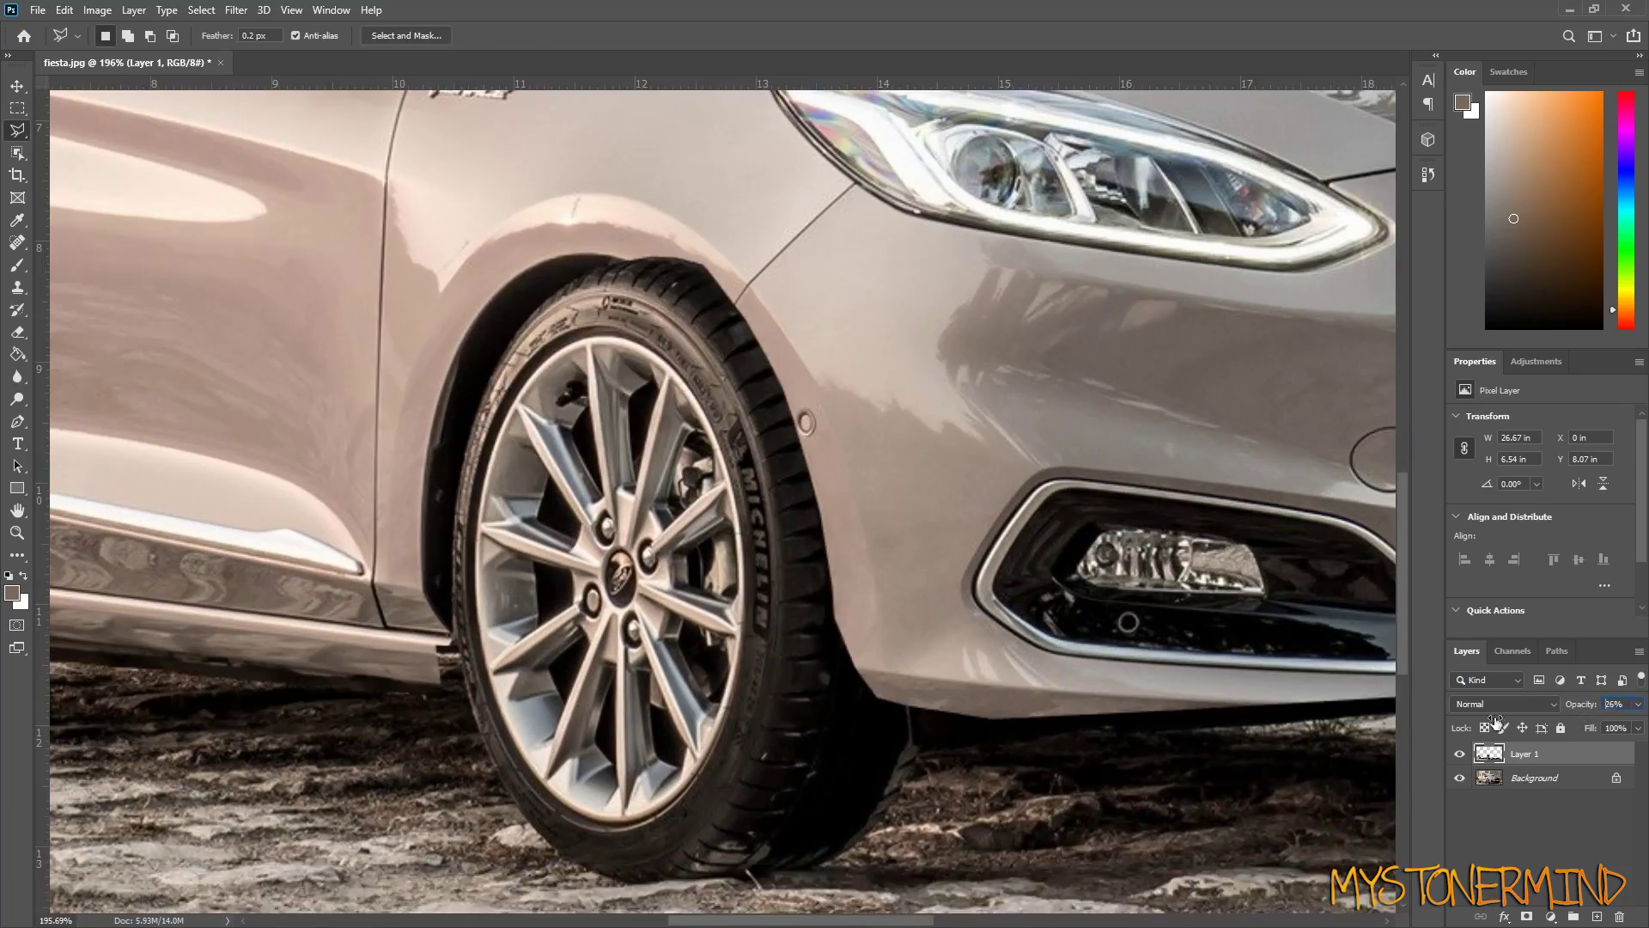
{"action": "left_click_drag", "start_coordinate": [1495, 722], "coordinate": [1524, 706]}
{"action": "scroll", "coordinate": [340, 601], "scroll_direction": "up", "scroll_amount": 4}
{"action": "scroll", "coordinate": [210, 616], "scroll_direction": "down", "scroll_amount": 2}
{"action": "scroll", "coordinate": [283, 652], "scroll_direction": "up", "scroll_amount": 3}
{"action": "left_click_drag", "start_coordinate": [292, 661], "coordinate": [488, 684]}
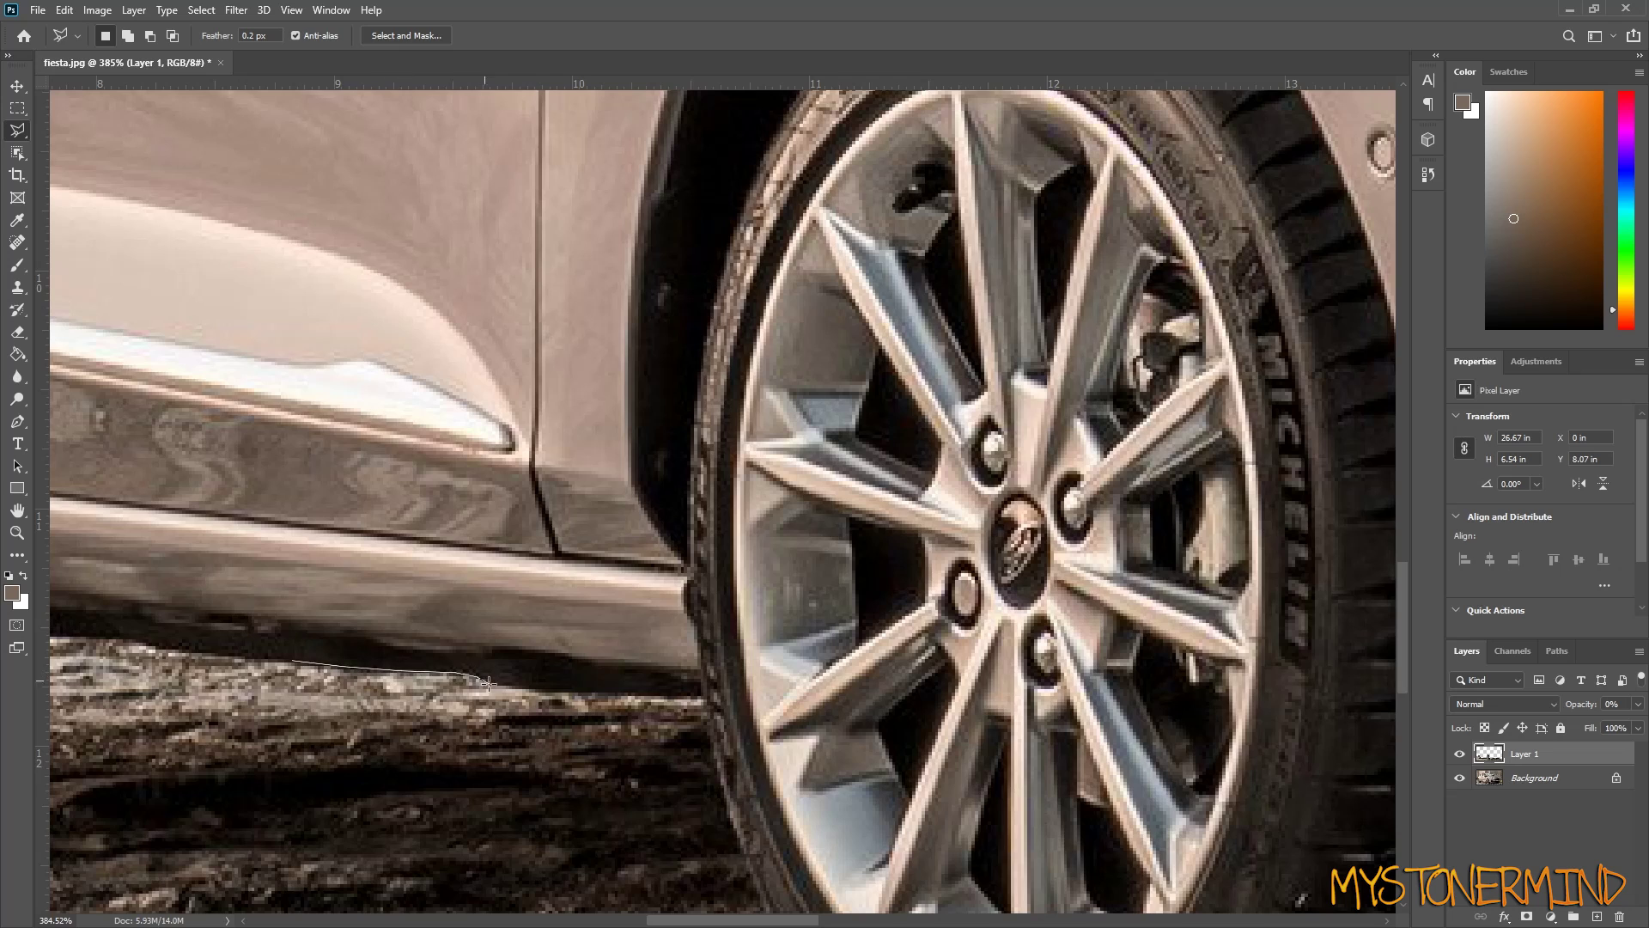
{"action": "left_click", "coordinate": [486, 683]}
{"action": "left_click", "coordinate": [697, 694]}
- Continue the lasso outline up and over the front wheel arch and down along the tyre's forward side
{"action": "left_click", "coordinate": [656, 482]}
{"action": "left_click", "coordinate": [656, 336]}
{"action": "scroll", "coordinate": [656, 336], "scroll_direction": "up", "scroll_amount": 4}
{"action": "left_click", "coordinate": [743, 355]}
{"action": "left_click", "coordinate": [777, 308]}
{"action": "left_click", "coordinate": [846, 260]}
{"action": "left_click", "coordinate": [907, 240]}
{"action": "left_click", "coordinate": [969, 230]}
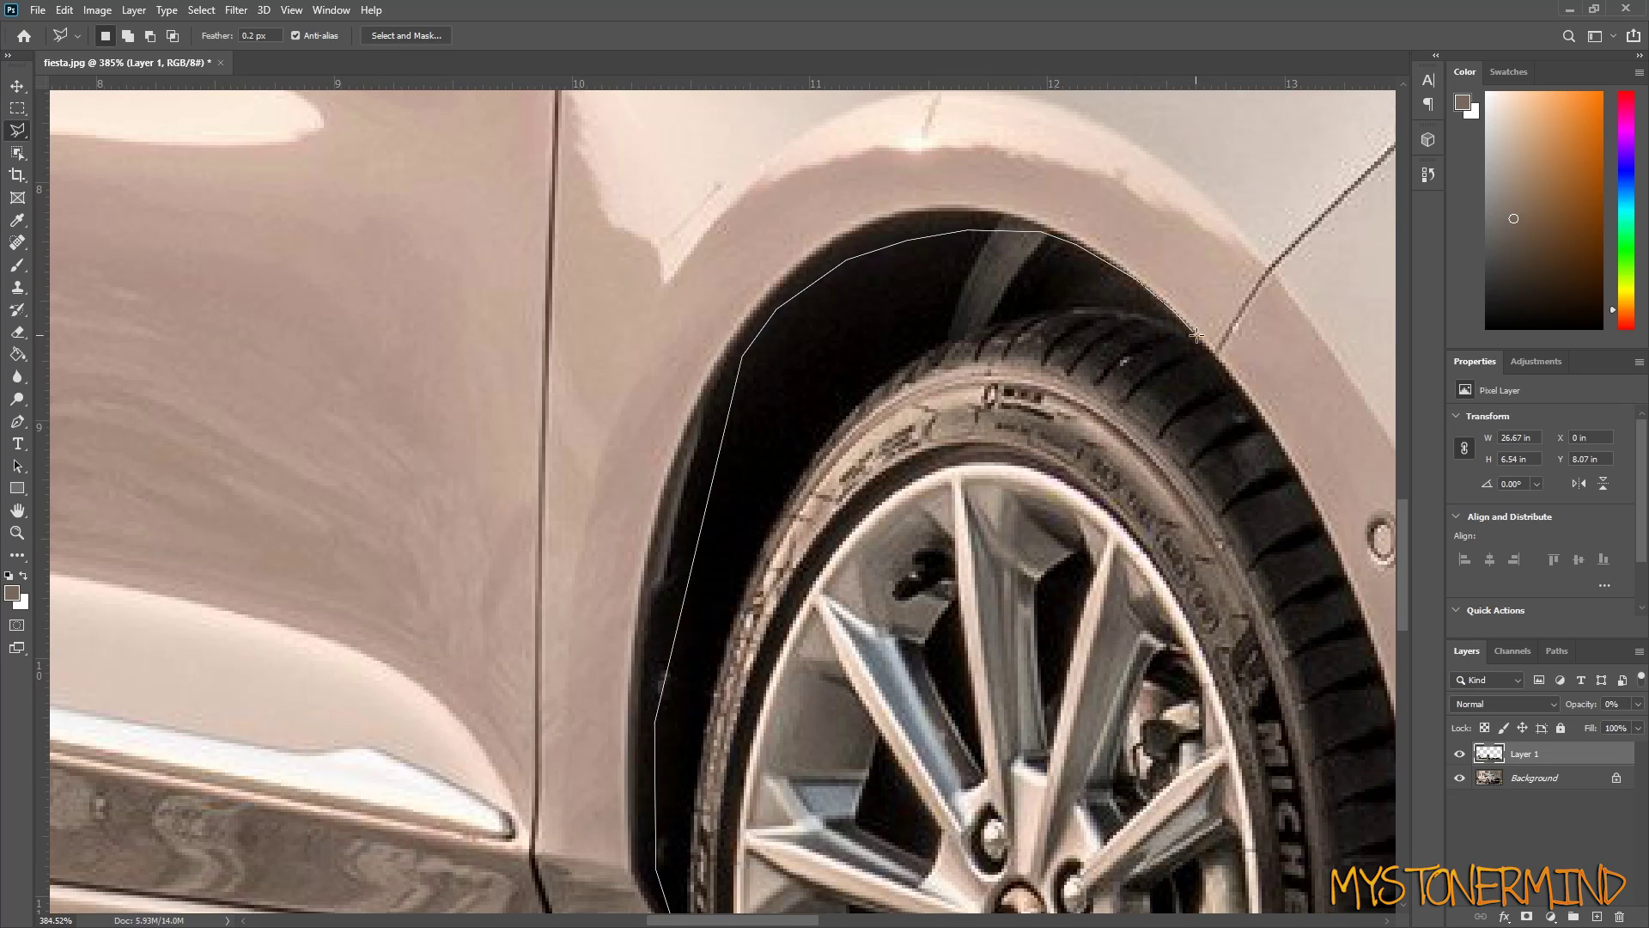
{"action": "scroll", "coordinate": [1267, 425], "scroll_direction": "right", "scroll_amount": 5}
{"action": "left_click", "coordinate": [776, 539]}
{"action": "scroll", "coordinate": [778, 541], "scroll_direction": "down", "scroll_amount": 3}
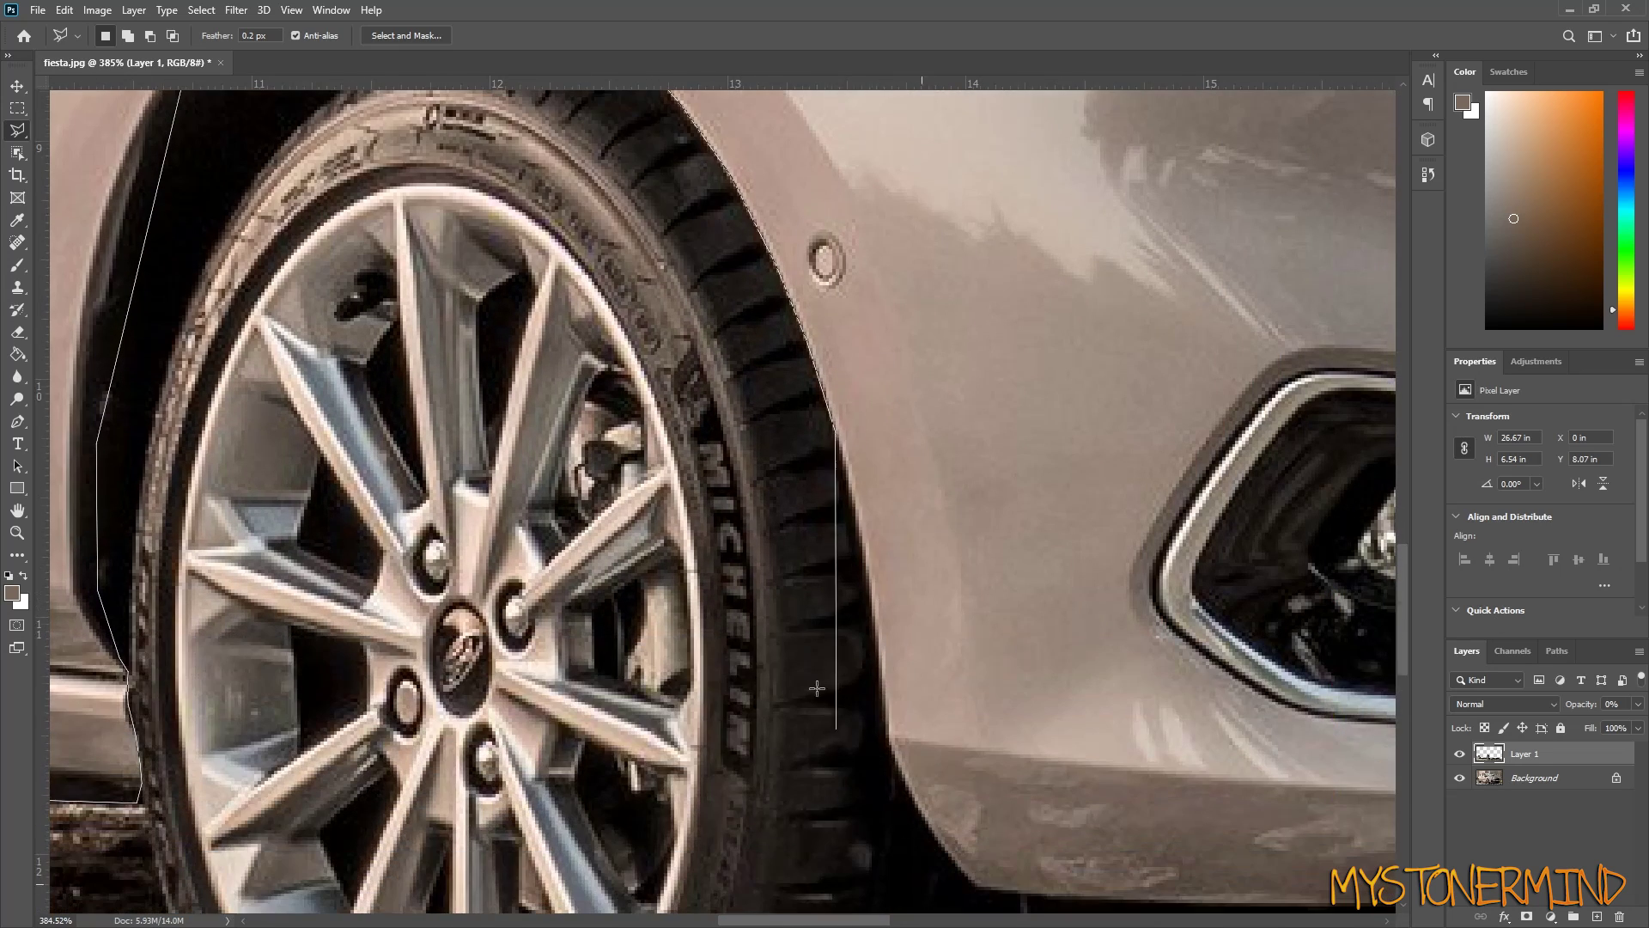
- Continue the lasso outline down the bumper edge beside the front tyre to the bumper's lower corner
{"action": "left_click", "coordinate": [835, 432]}
{"action": "left_click", "coordinate": [866, 577]}
{"action": "left_click", "coordinate": [888, 747]}
{"action": "left_click", "coordinate": [928, 827]}
{"action": "left_click", "coordinate": [965, 881]}
{"action": "scroll", "coordinate": [965, 882], "scroll_direction": "down", "scroll_amount": 4}
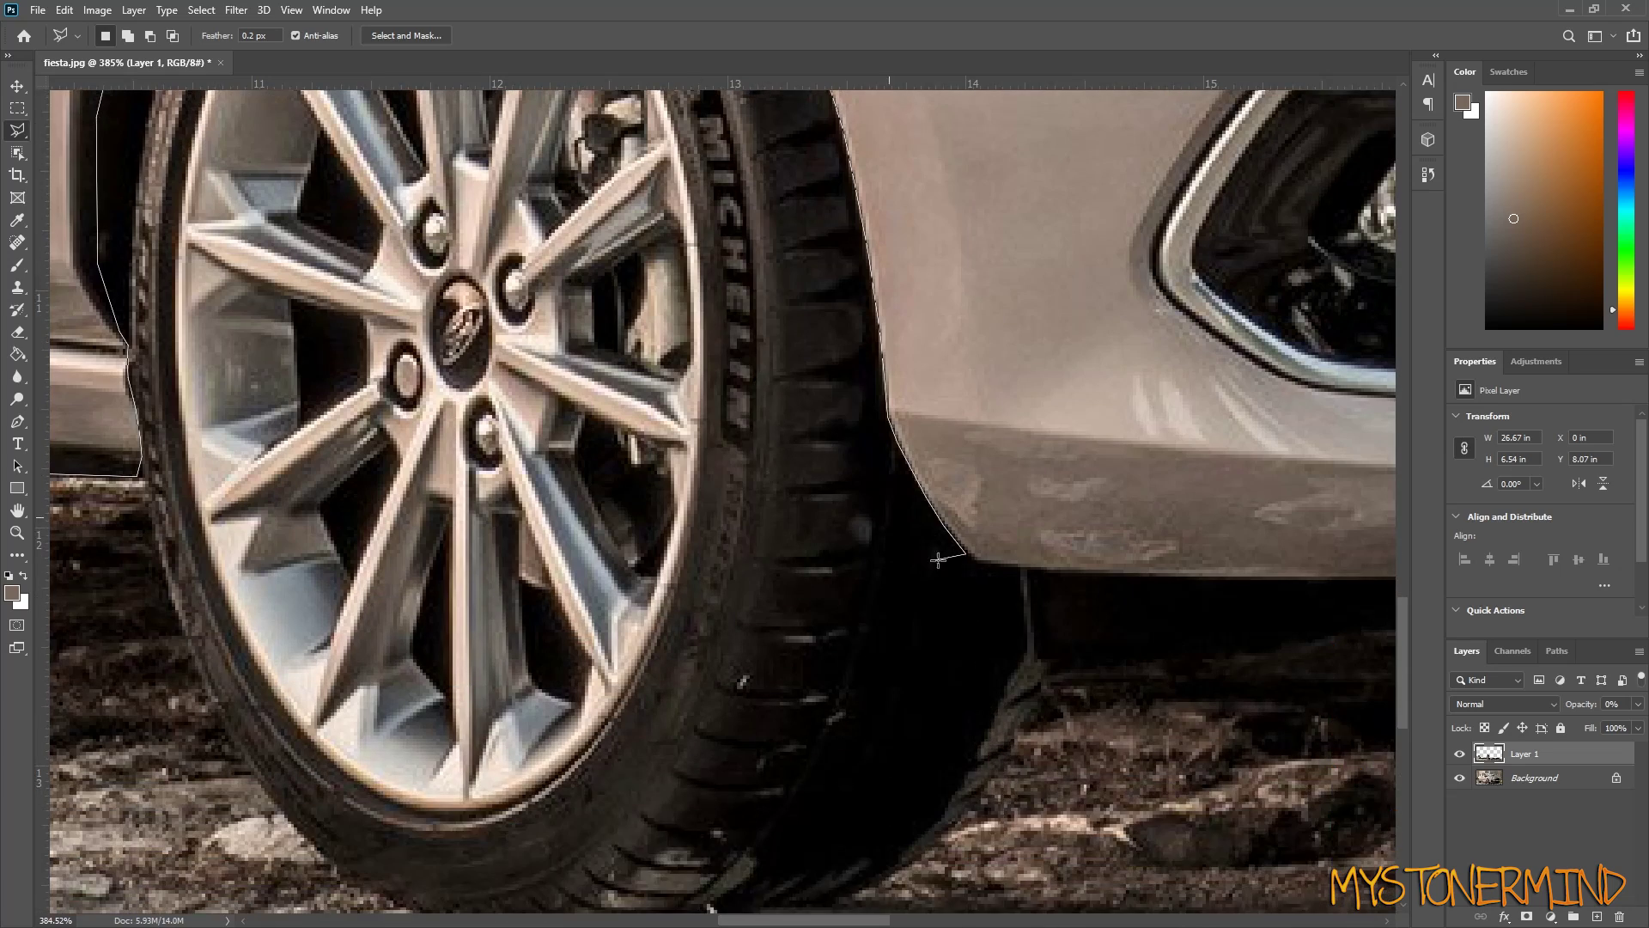
{"action": "left_click", "coordinate": [1051, 671]}
- Close the lasso selection across the bumper, headlight and front wing, and cut the selected area from Layer 1
{"action": "scroll", "coordinate": [1051, 671], "scroll_direction": "right", "scroll_amount": 6}
{"action": "scroll", "coordinate": [1052, 671], "scroll_direction": "up", "scroll_amount": 2}
{"action": "left_click", "coordinate": [787, 773]}
{"action": "scroll", "coordinate": [1052, 283], "scroll_direction": "down", "scroll_amount": 4}
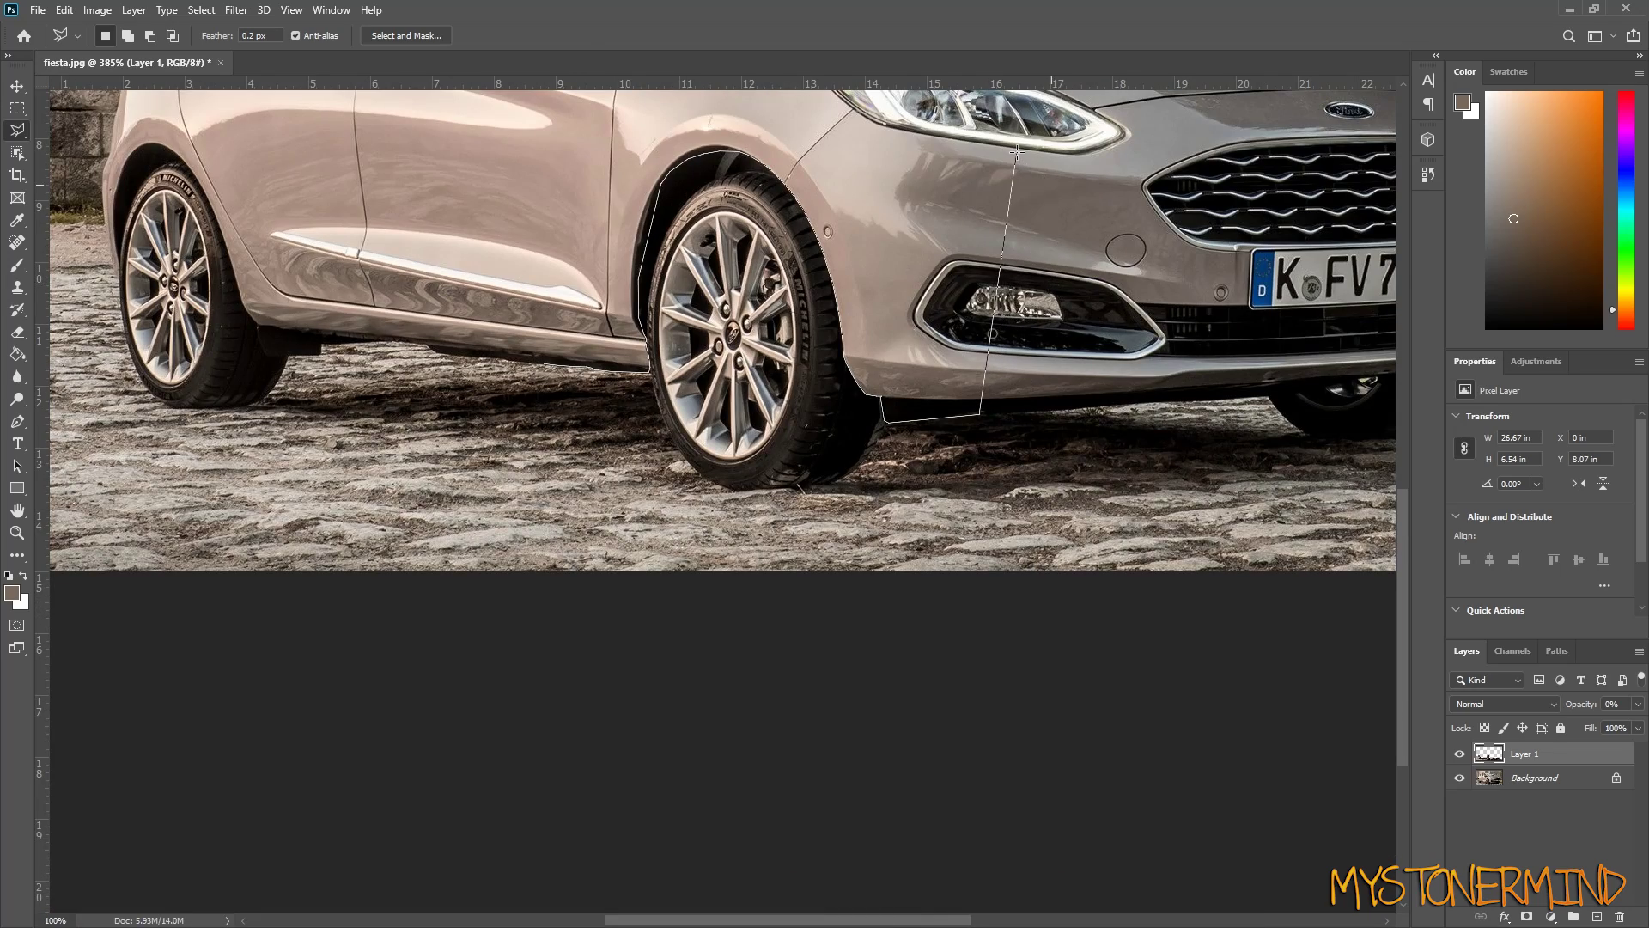
{"action": "scroll", "coordinate": [1016, 151], "scroll_direction": "up", "scroll_amount": 5}
{"action": "key", "text": "Return"}
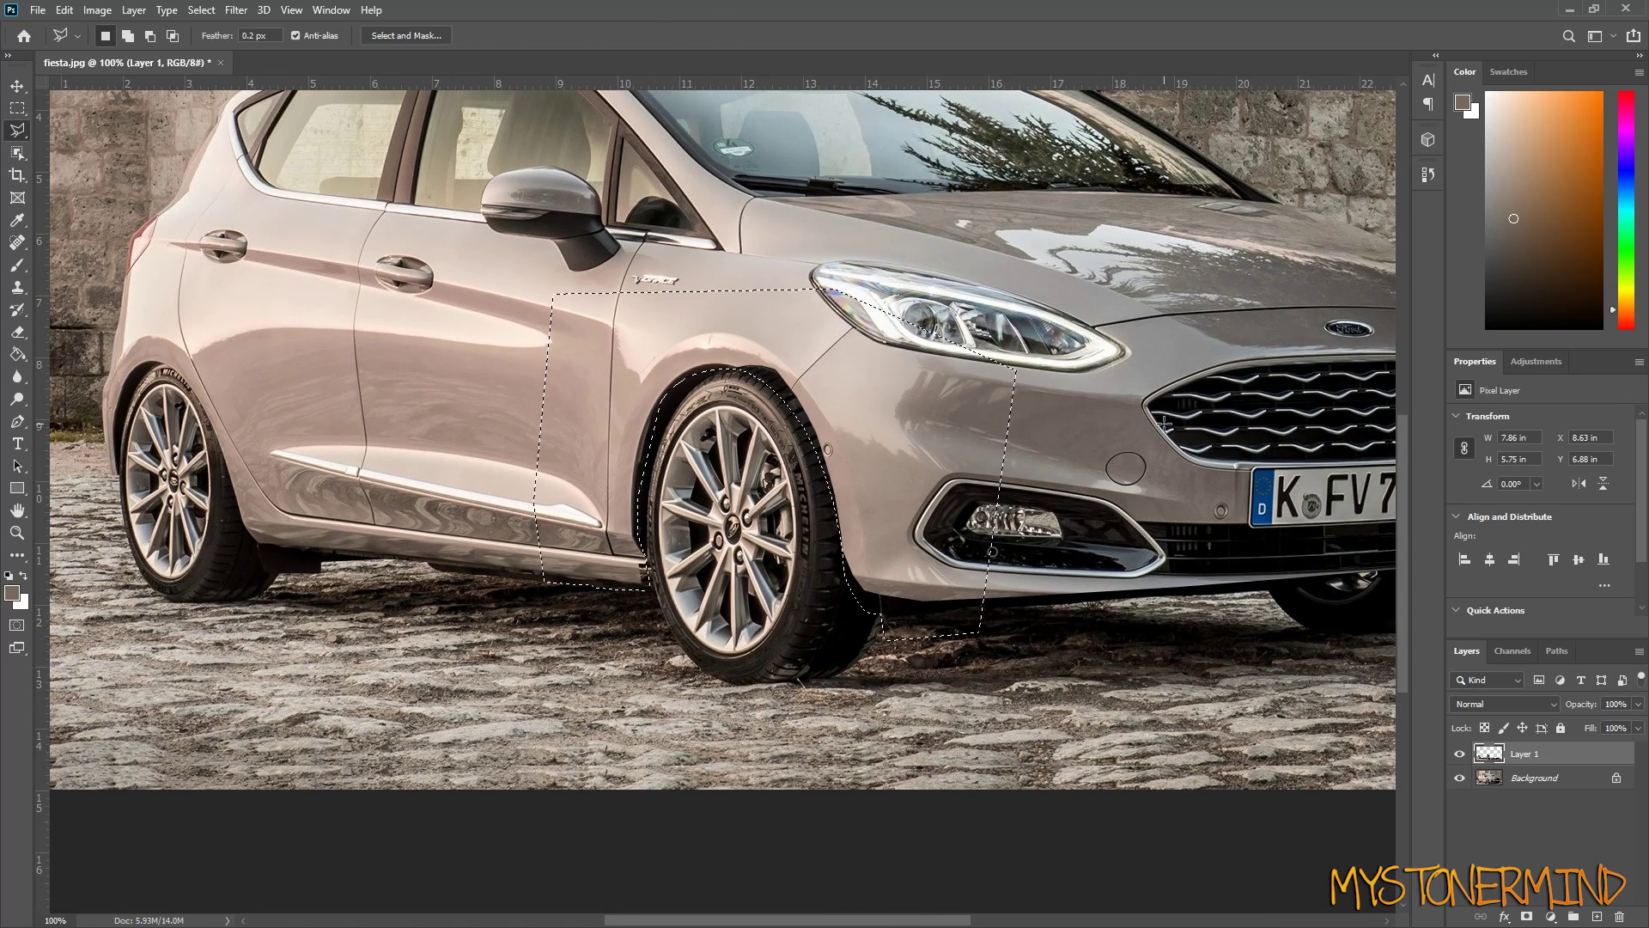
{"action": "key", "text": "ctrl+x"}
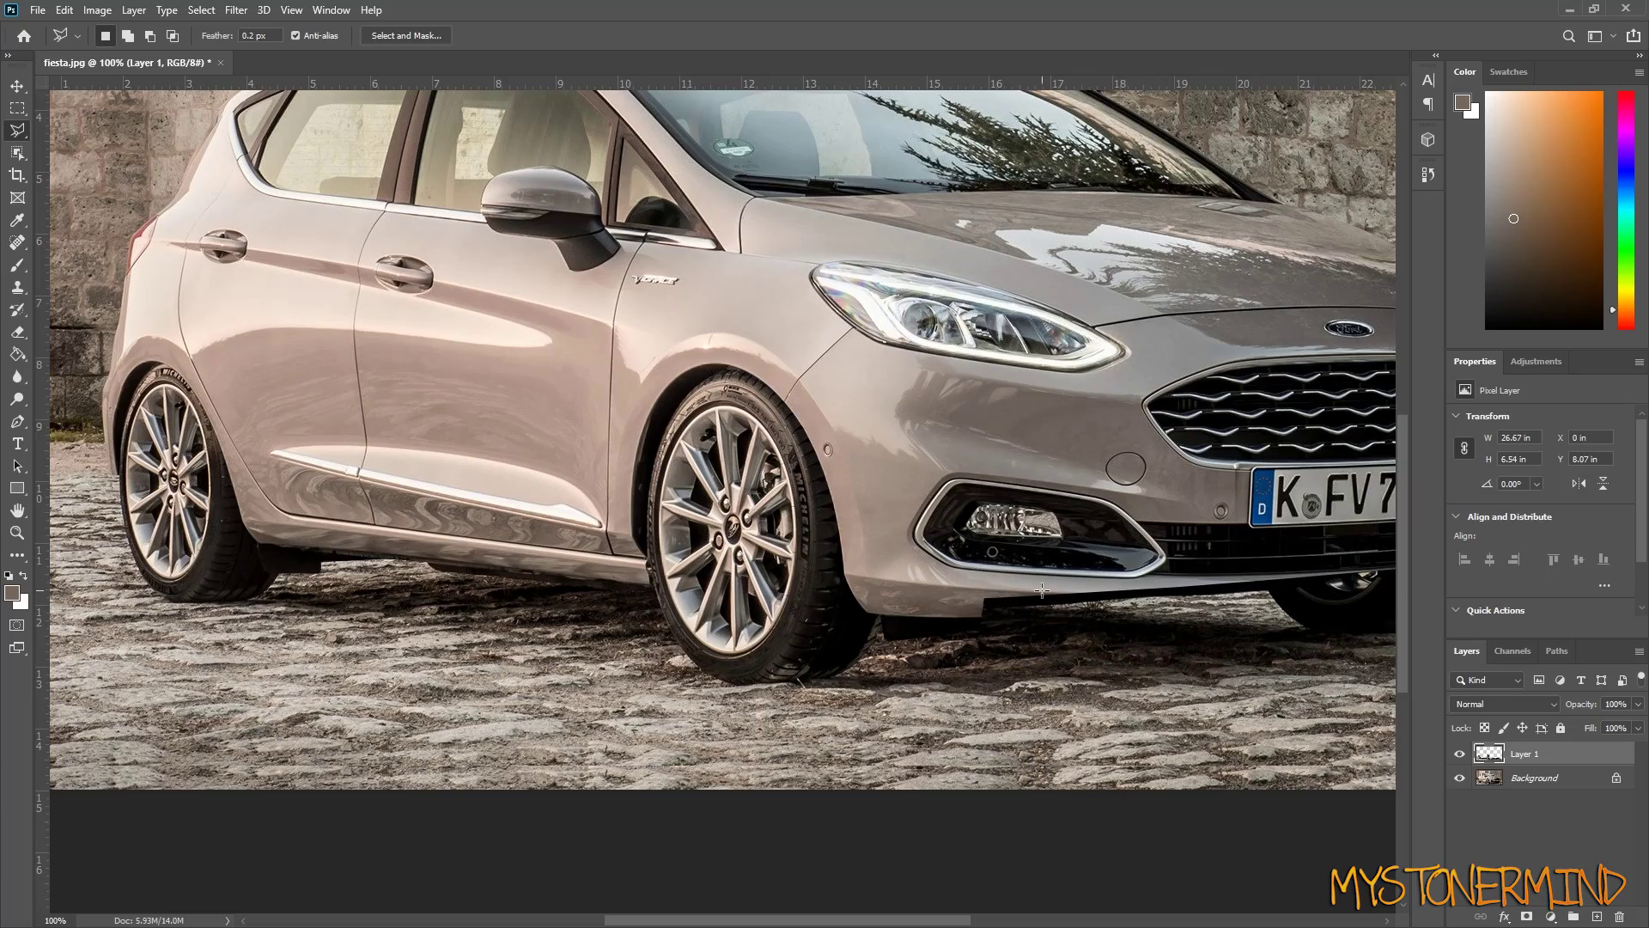
- Set Layer 1's opacity to 0% and trace a lasso outline beneath the front bumper past the far front tyre
{"action": "scroll", "coordinate": [1056, 599], "scroll_direction": "down", "scroll_amount": 3}
{"action": "scroll", "coordinate": [1038, 704], "scroll_direction": "up", "scroll_amount": 5}
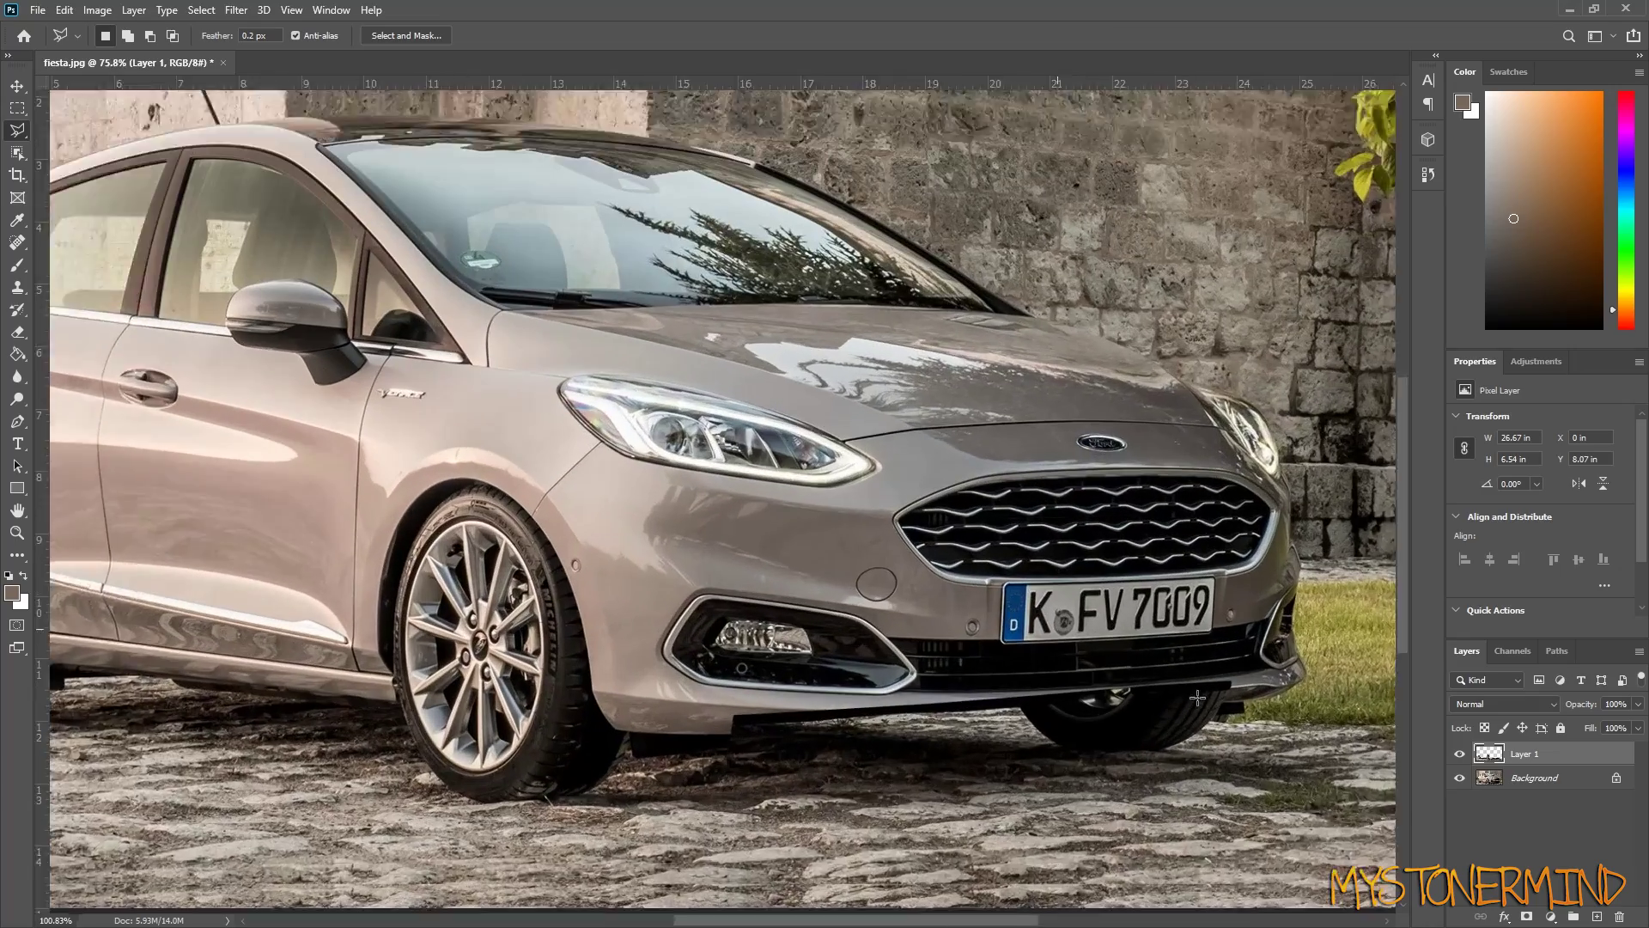
{"action": "scroll", "coordinate": [1202, 730], "scroll_direction": "up", "scroll_amount": 5}
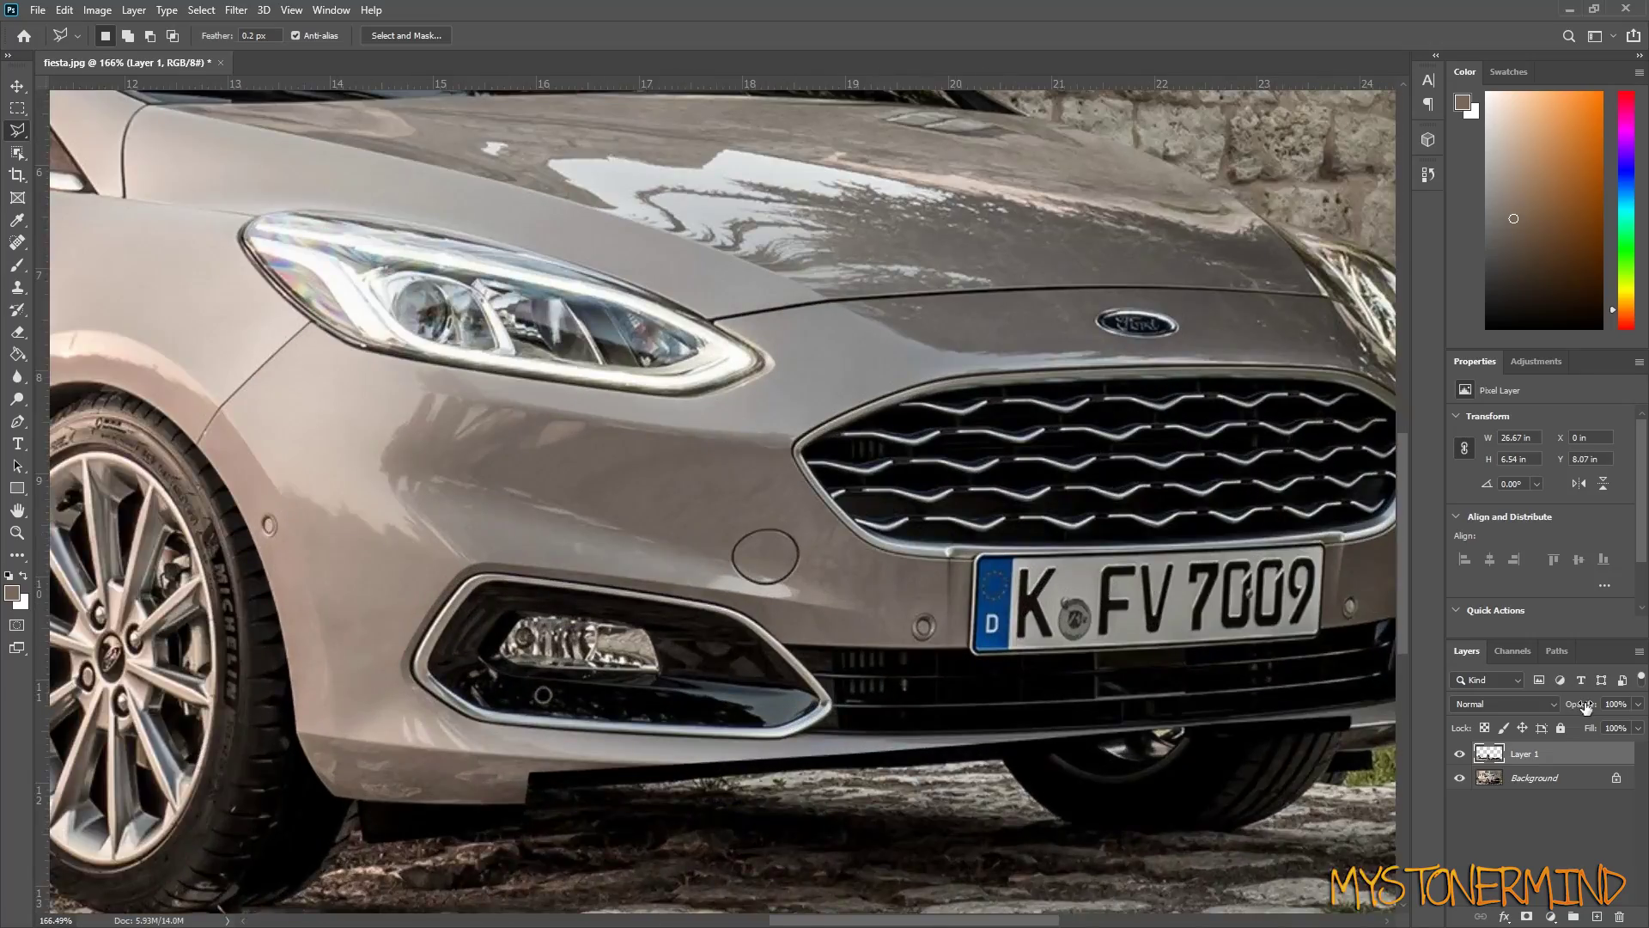
{"action": "left_click_drag", "start_coordinate": [1585, 707], "coordinate": [1495, 706]}
{"action": "scroll", "coordinate": [851, 653], "scroll_direction": "up", "scroll_amount": 3}
{"action": "scroll", "coordinate": [515, 618], "scroll_direction": "down", "scroll_amount": 4}
{"action": "left_click_drag", "start_coordinate": [195, 611], "coordinate": [1042, 563]}
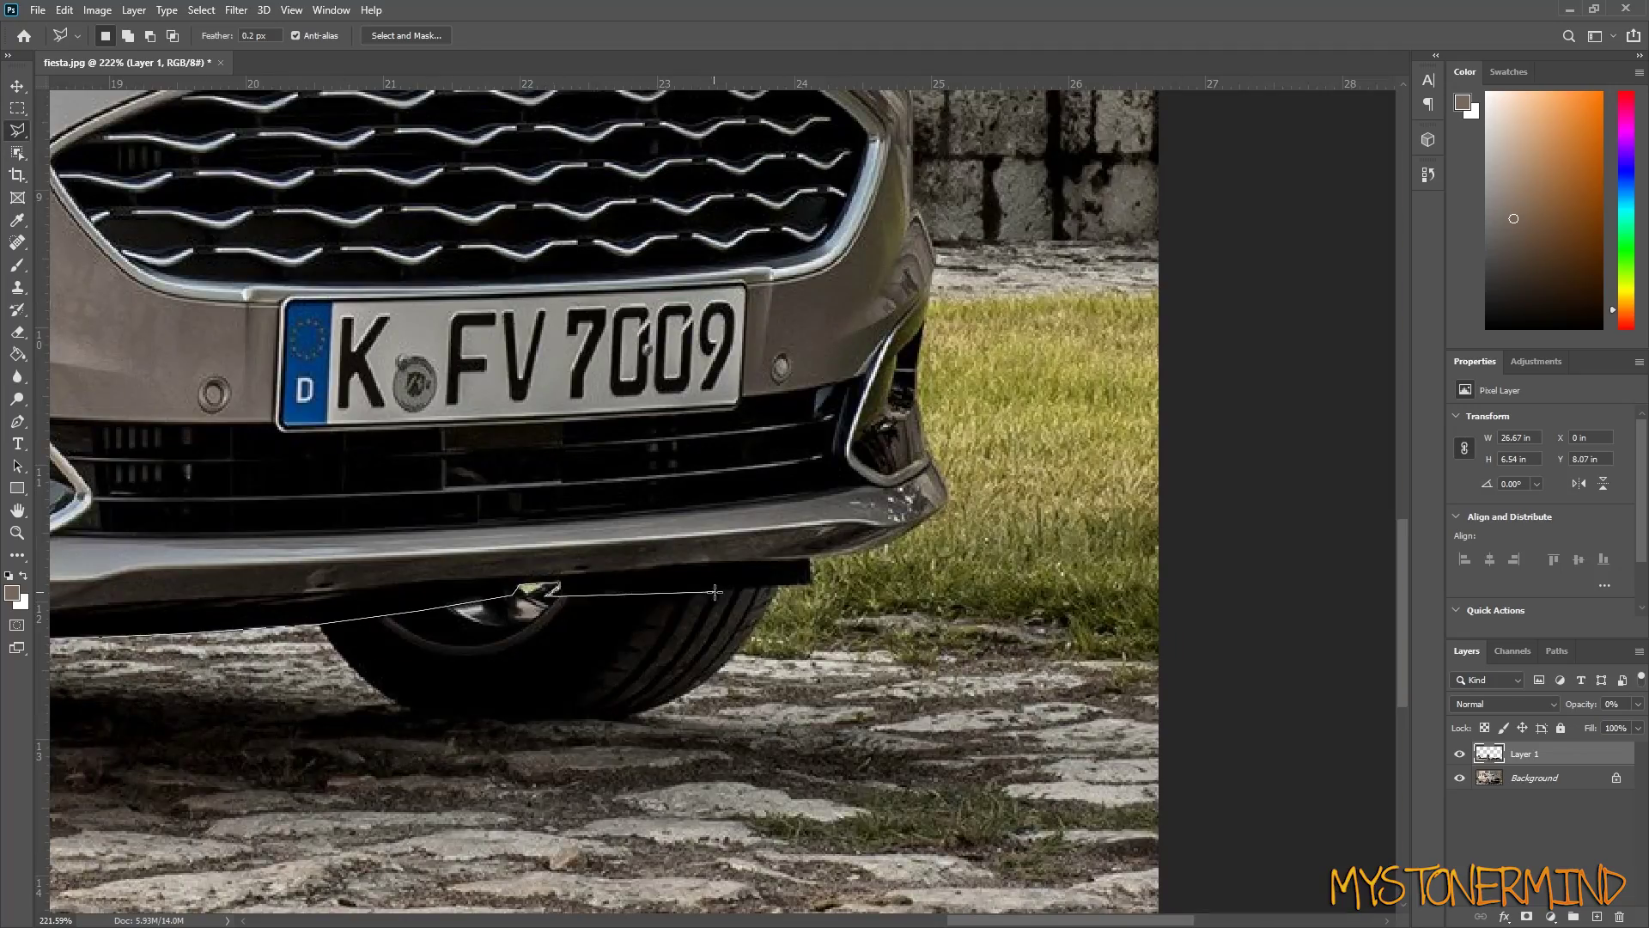
{"action": "left_click_drag", "start_coordinate": [724, 592], "coordinate": [853, 554]}
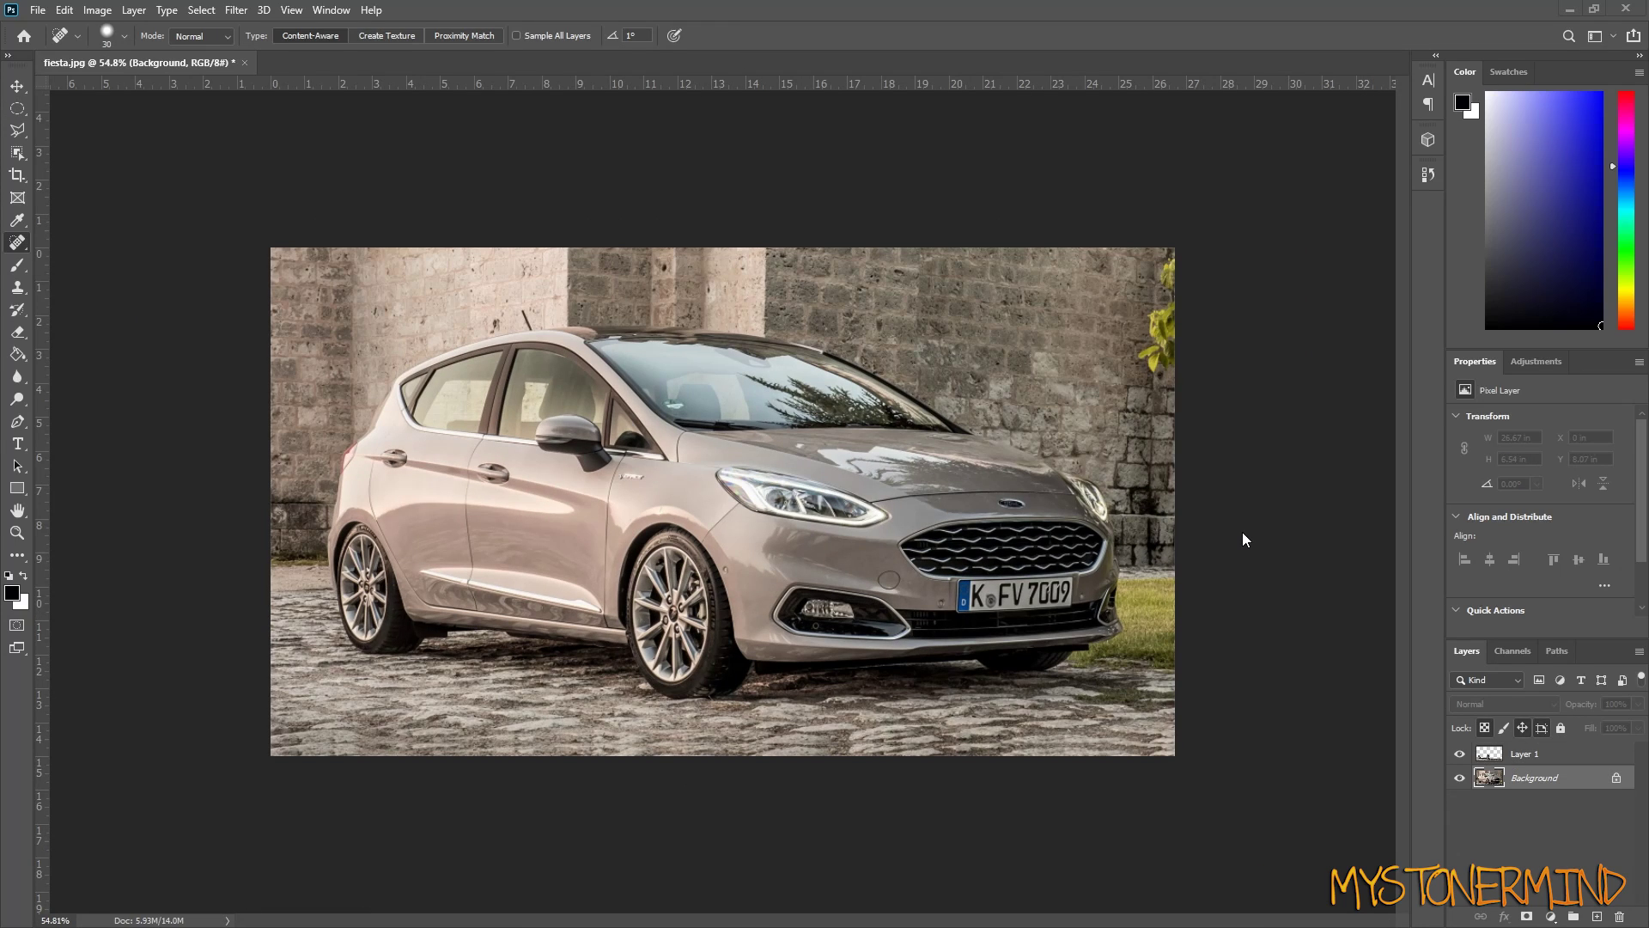
- On Layer 2, lasso the outer edge of the chrome surround around the near fog light
{"action": "scroll", "coordinate": [1243, 534], "scroll_direction": "up", "scroll_amount": 5}
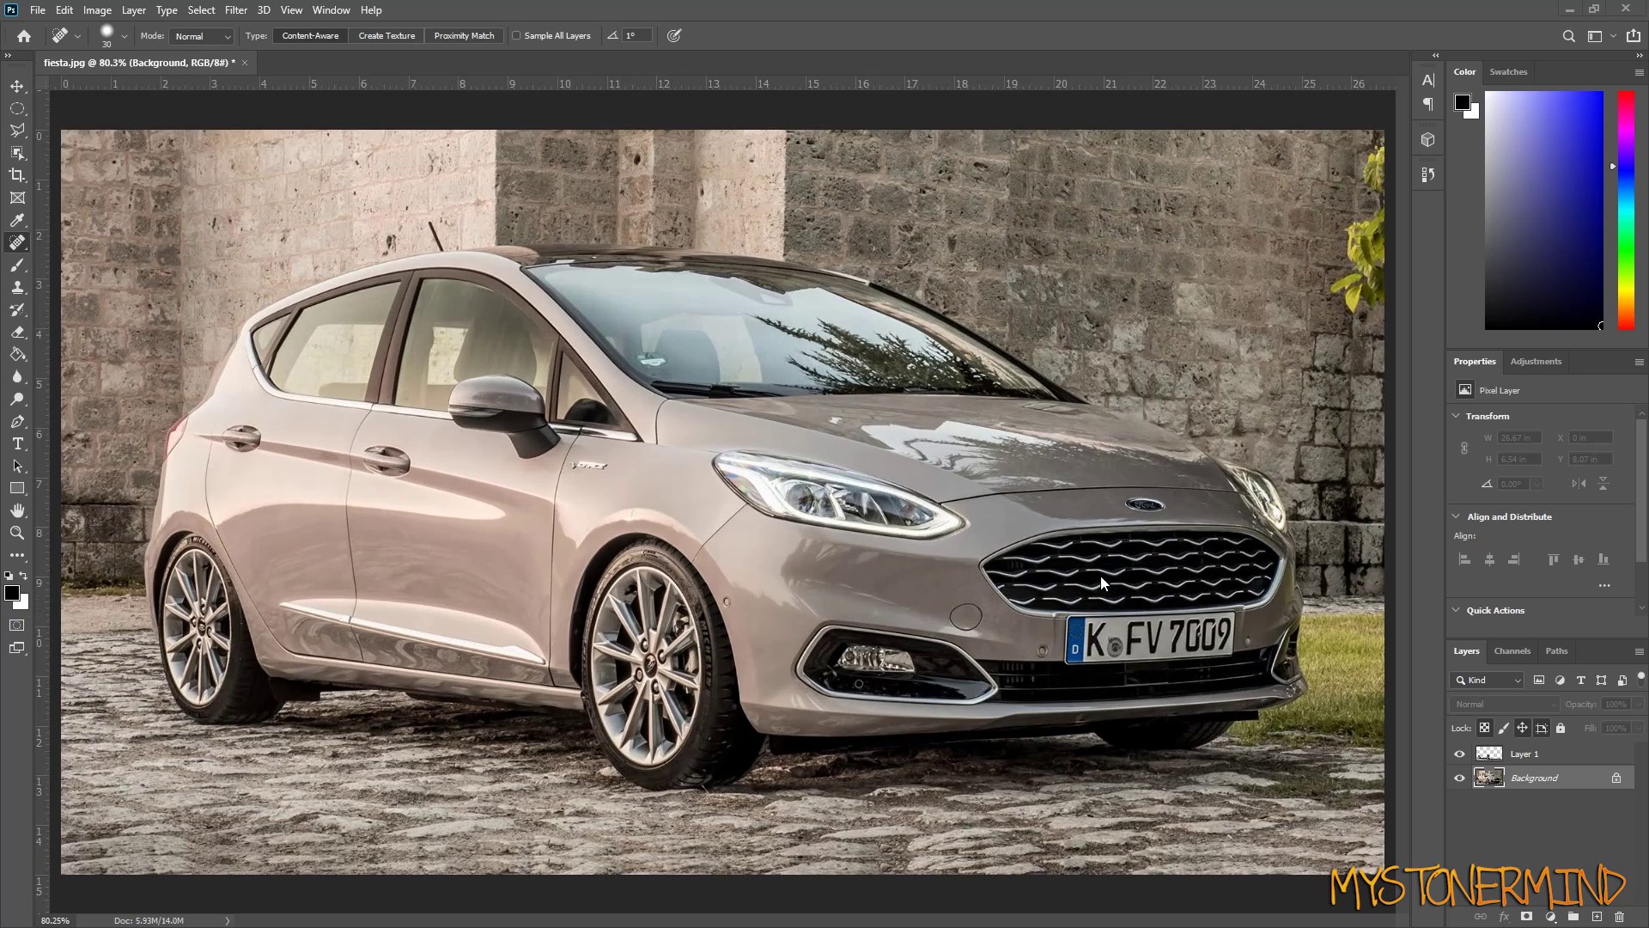
{"action": "scroll", "coordinate": [1271, 591], "scroll_direction": "up", "scroll_amount": 2}
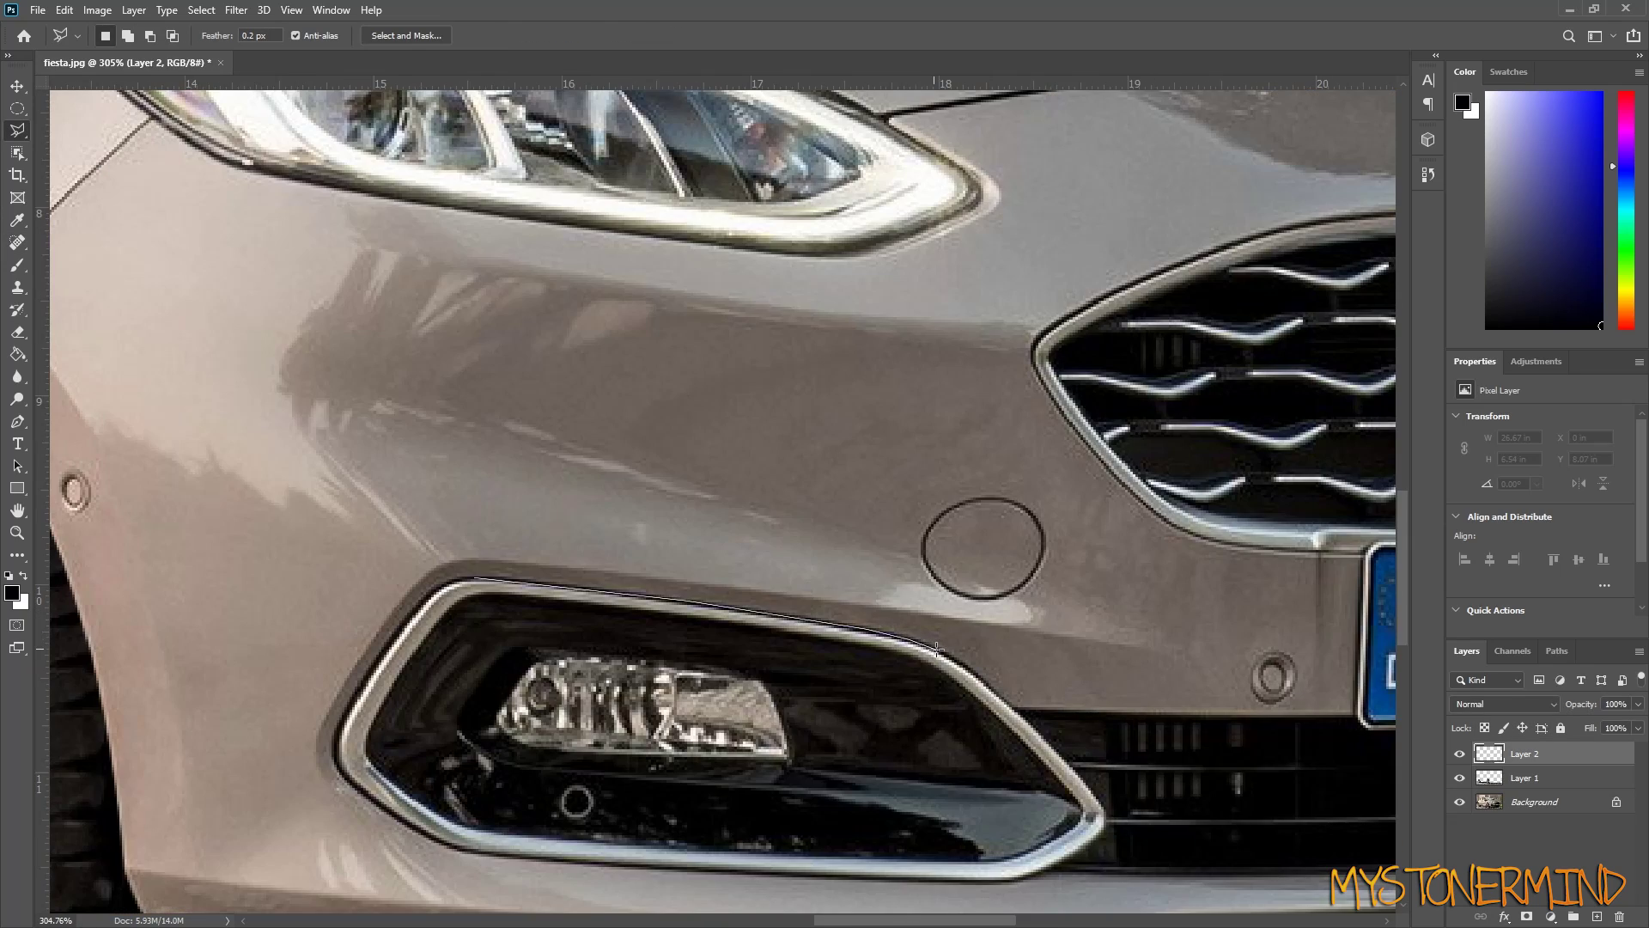
{"action": "left_click", "coordinate": [1107, 811]}
{"action": "left_click", "coordinate": [1106, 827]}
{"action": "left_click", "coordinate": [1072, 858]}
{"action": "left_click", "coordinate": [993, 881]}
{"action": "left_click", "coordinate": [601, 864]}
{"action": "left_click", "coordinate": [452, 848]}
{"action": "left_click", "coordinate": [341, 770]}
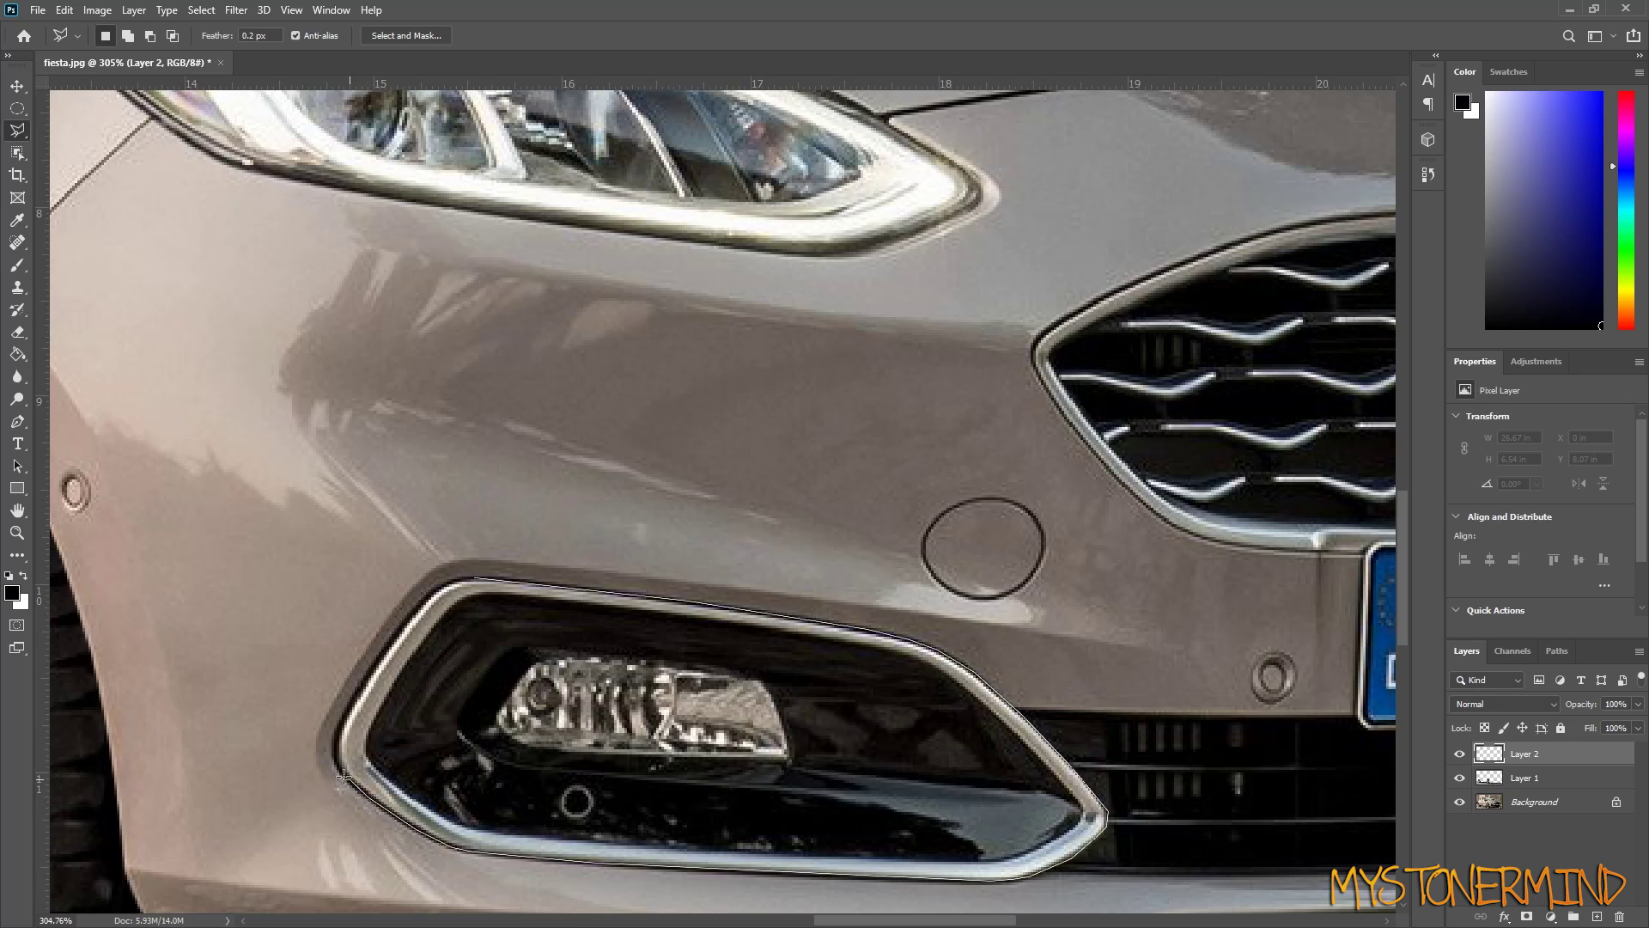
{"action": "left_click", "coordinate": [336, 740]}
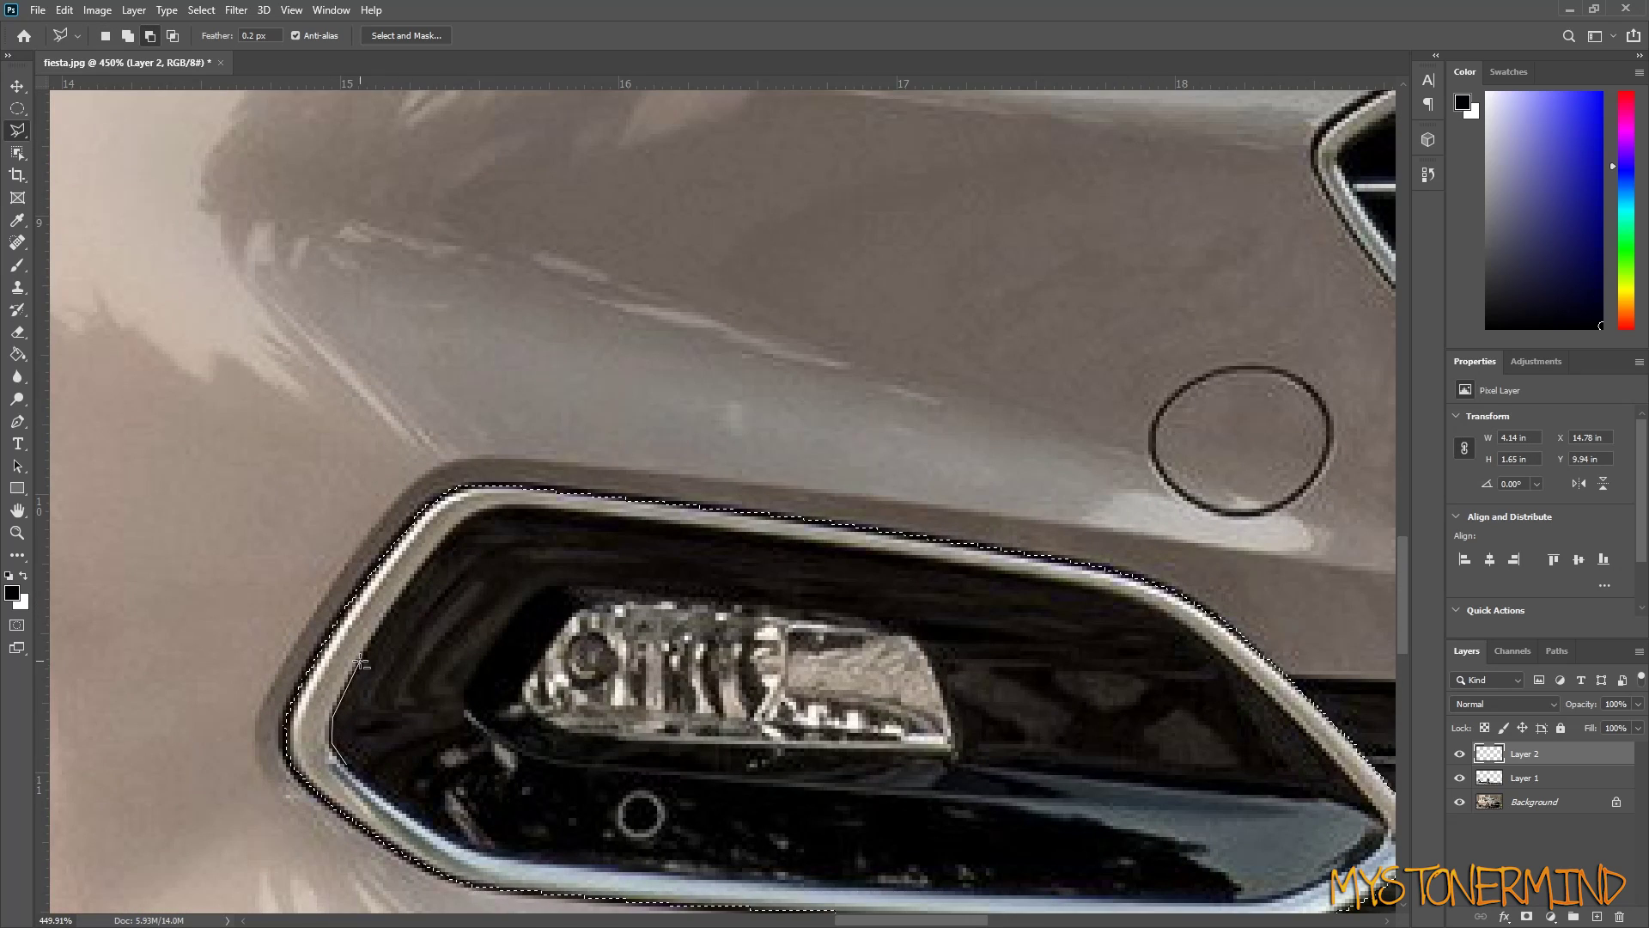
- Subtract the fog light's interior from the selection so only its chrome surround is selected
{"action": "left_click", "coordinate": [421, 568]}
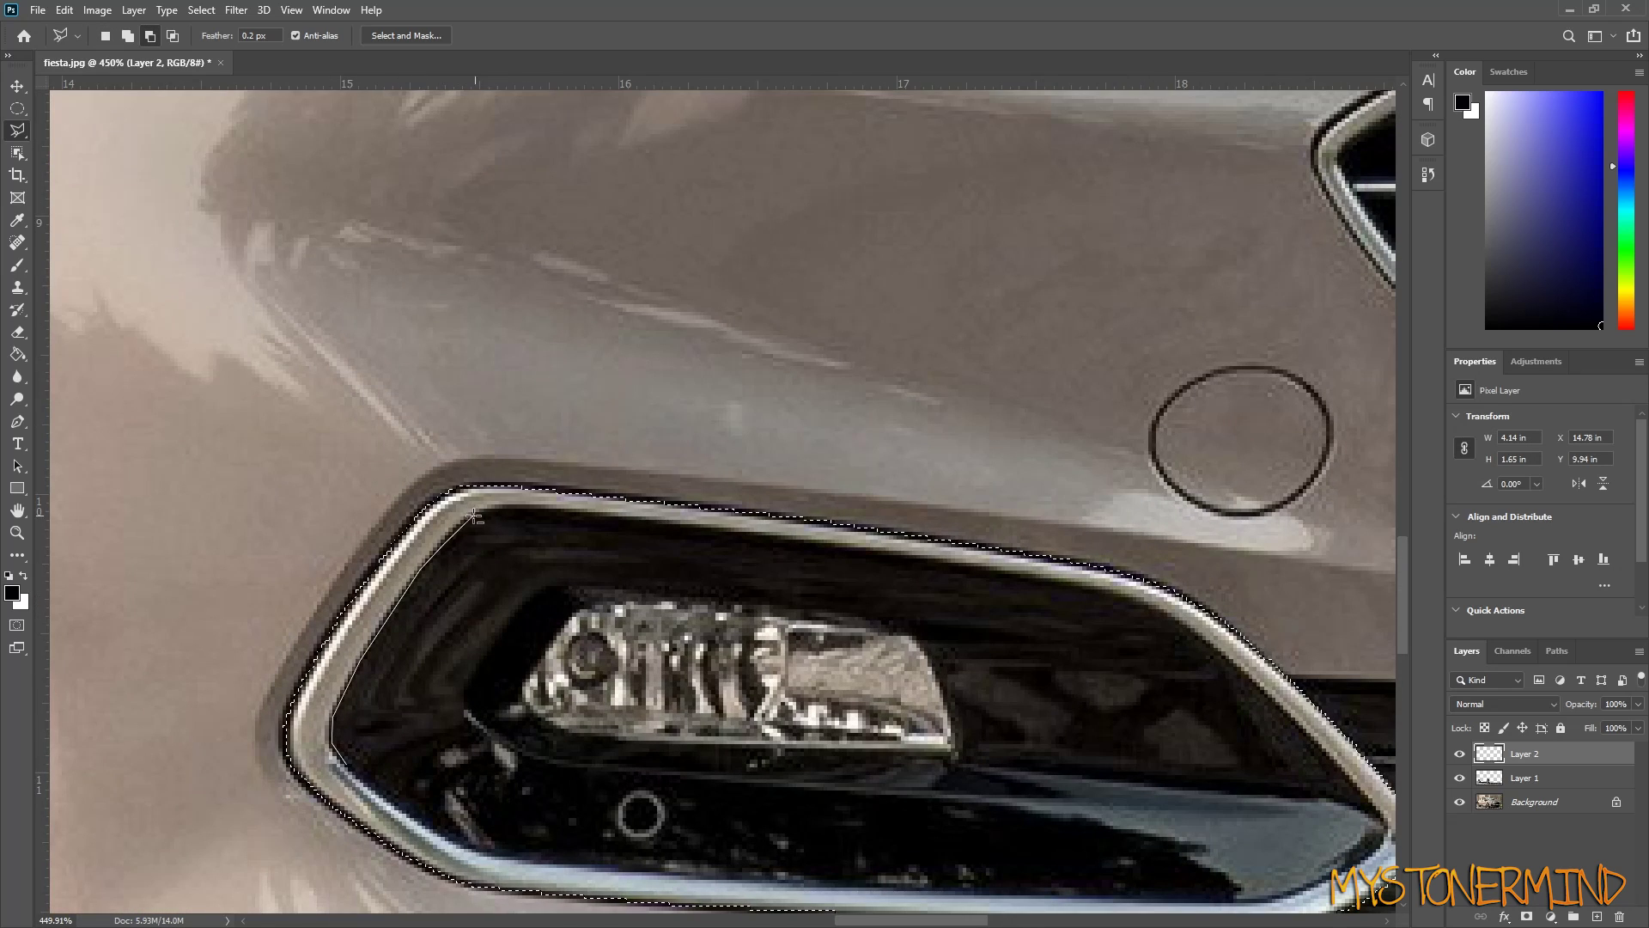
{"action": "left_click", "coordinate": [469, 518]}
{"action": "left_click", "coordinate": [537, 513]}
{"action": "left_click", "coordinate": [1020, 576]}
{"action": "left_click", "coordinate": [1150, 611]}
{"action": "left_click", "coordinate": [1257, 686]}
{"action": "left_click", "coordinate": [1360, 793]}
{"action": "left_click_drag", "start_coordinate": [1311, 871], "coordinate": [1204, 490]}
{"action": "left_click", "coordinate": [481, 571]}
{"action": "left_click", "coordinate": [265, 480]}
{"action": "scroll", "coordinate": [626, 580], "scroll_direction": "down", "scroll_amount": 8}
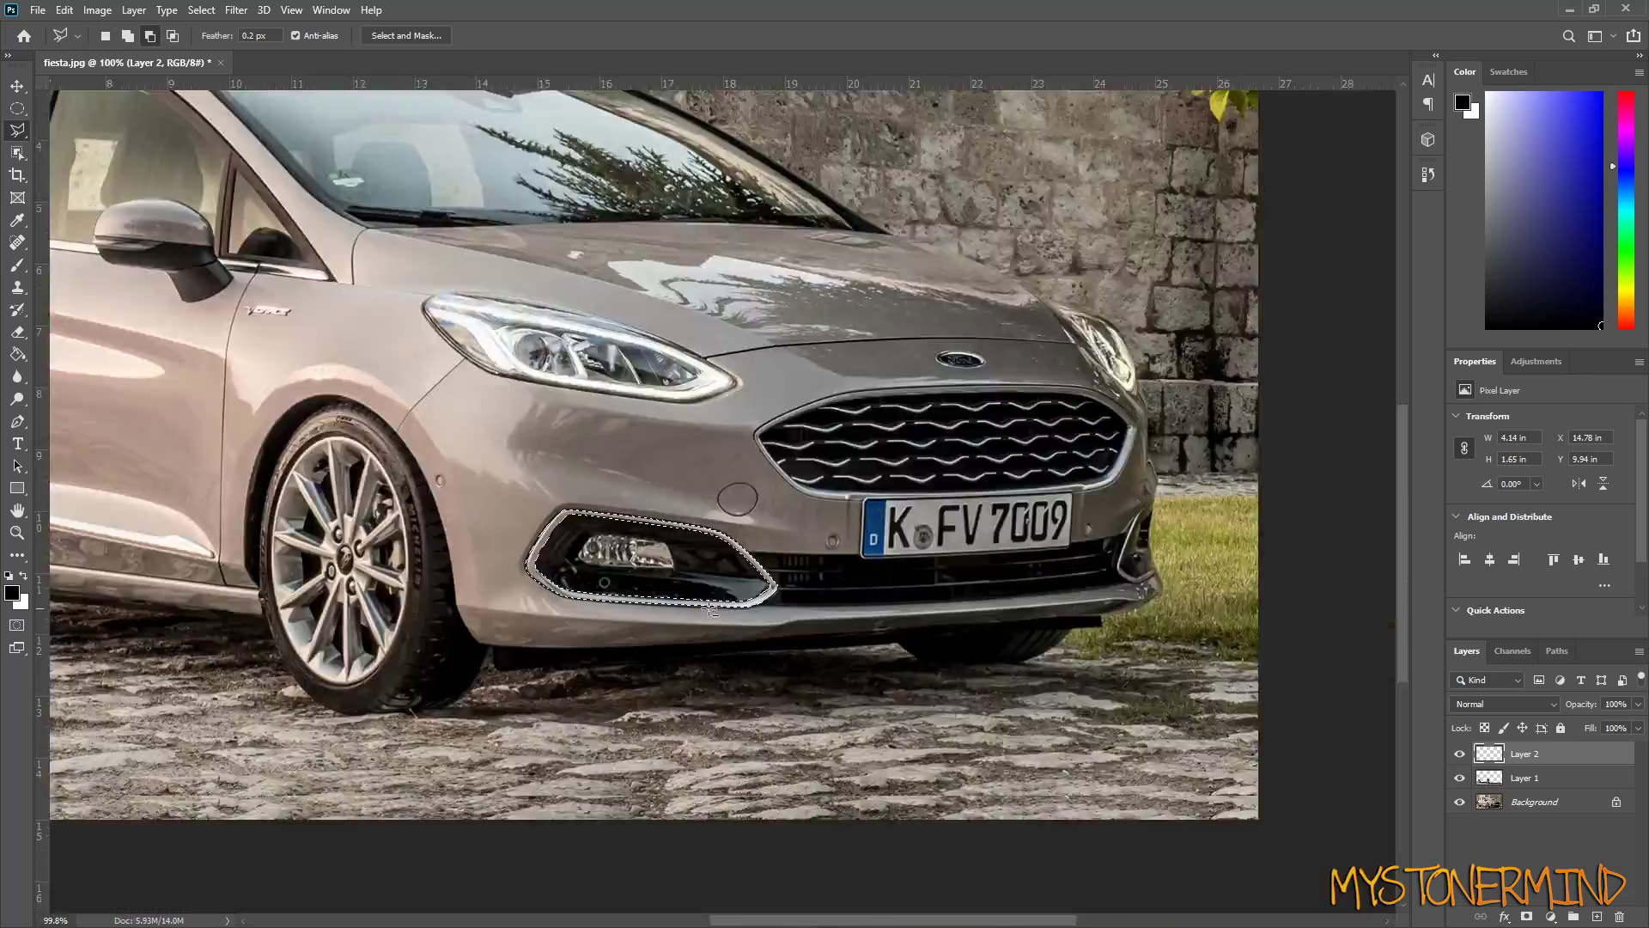
- Add the chrome trim of the far fog light to the selection
{"action": "scroll", "coordinate": [1126, 543], "scroll_direction": "up", "scroll_amount": 8}
{"action": "left_click", "coordinate": [1229, 379]}
{"action": "left_click", "coordinate": [1169, 452]}
{"action": "left_click", "coordinate": [1085, 658]}
{"action": "left_click", "coordinate": [1100, 720]}
{"action": "left_click", "coordinate": [1163, 750]}
{"action": "left_click", "coordinate": [1258, 700]}
{"action": "left_click", "coordinate": [1112, 687]}
{"action": "left_click", "coordinate": [1190, 481]}
{"action": "left_click", "coordinate": [1229, 380]}
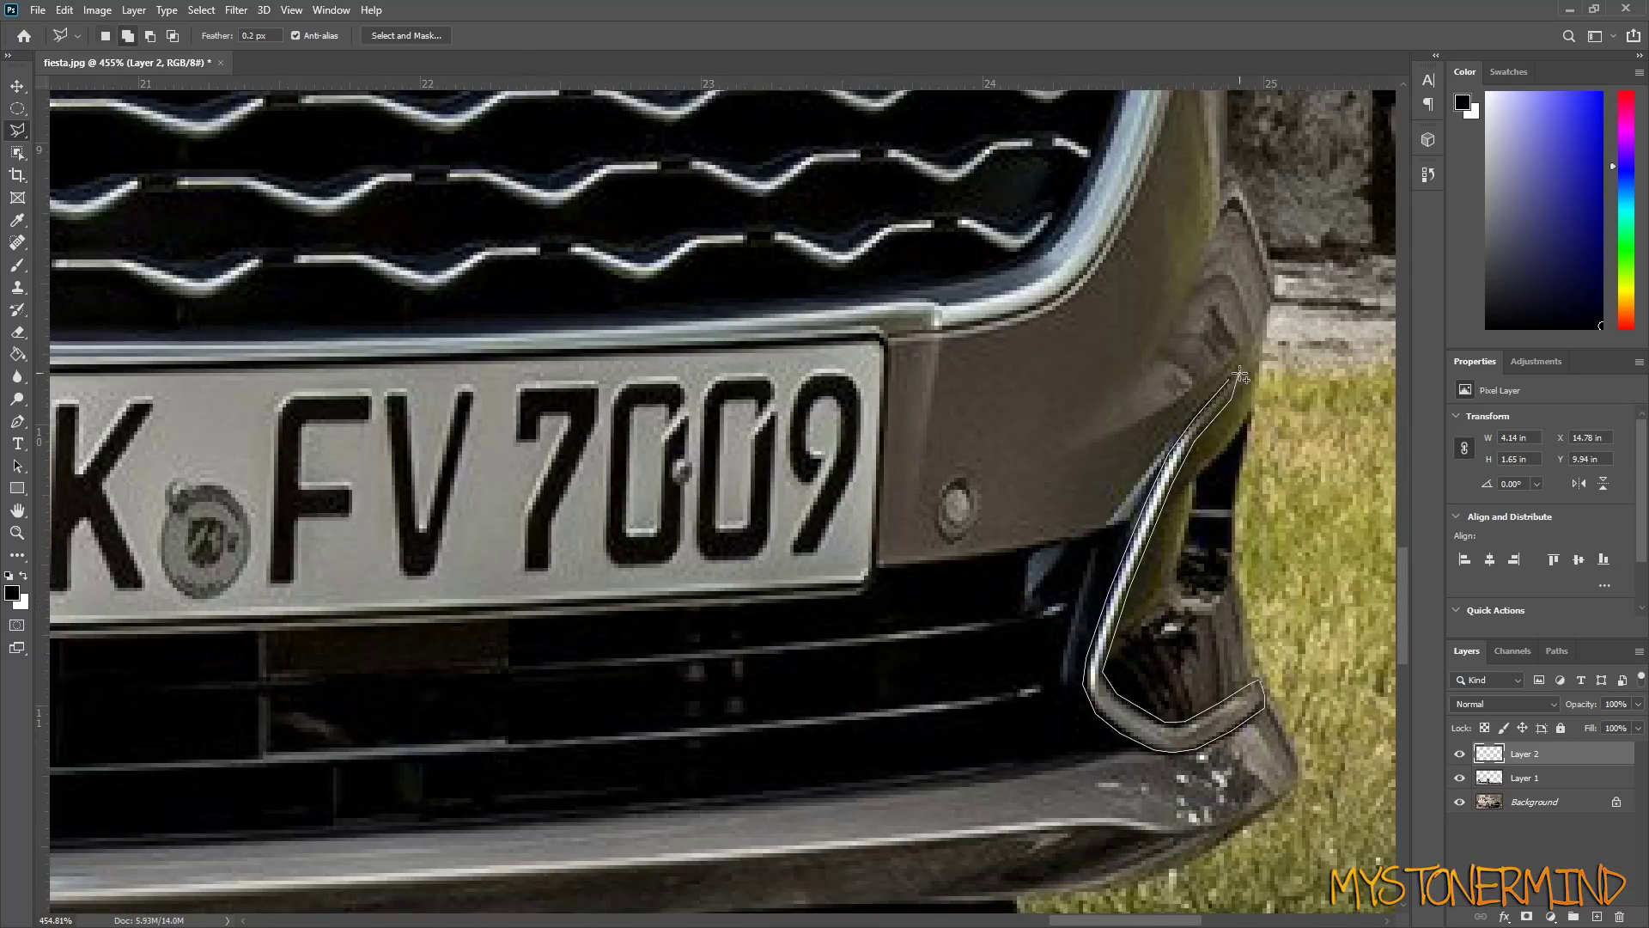
- Start adding the front grille to the selection by tracing its near corner, upper edge and far corner
{"action": "scroll", "coordinate": [1230, 515], "scroll_direction": "down", "scroll_amount": 6}
{"action": "scroll", "coordinate": [386, 639], "scroll_direction": "up", "scroll_amount": 7}
{"action": "left_click", "coordinate": [455, 626], "text": "shift"}
{"action": "left_click", "coordinate": [393, 560]}
{"action": "left_click", "coordinate": [289, 401]}
{"action": "left_click", "coordinate": [438, 281]}
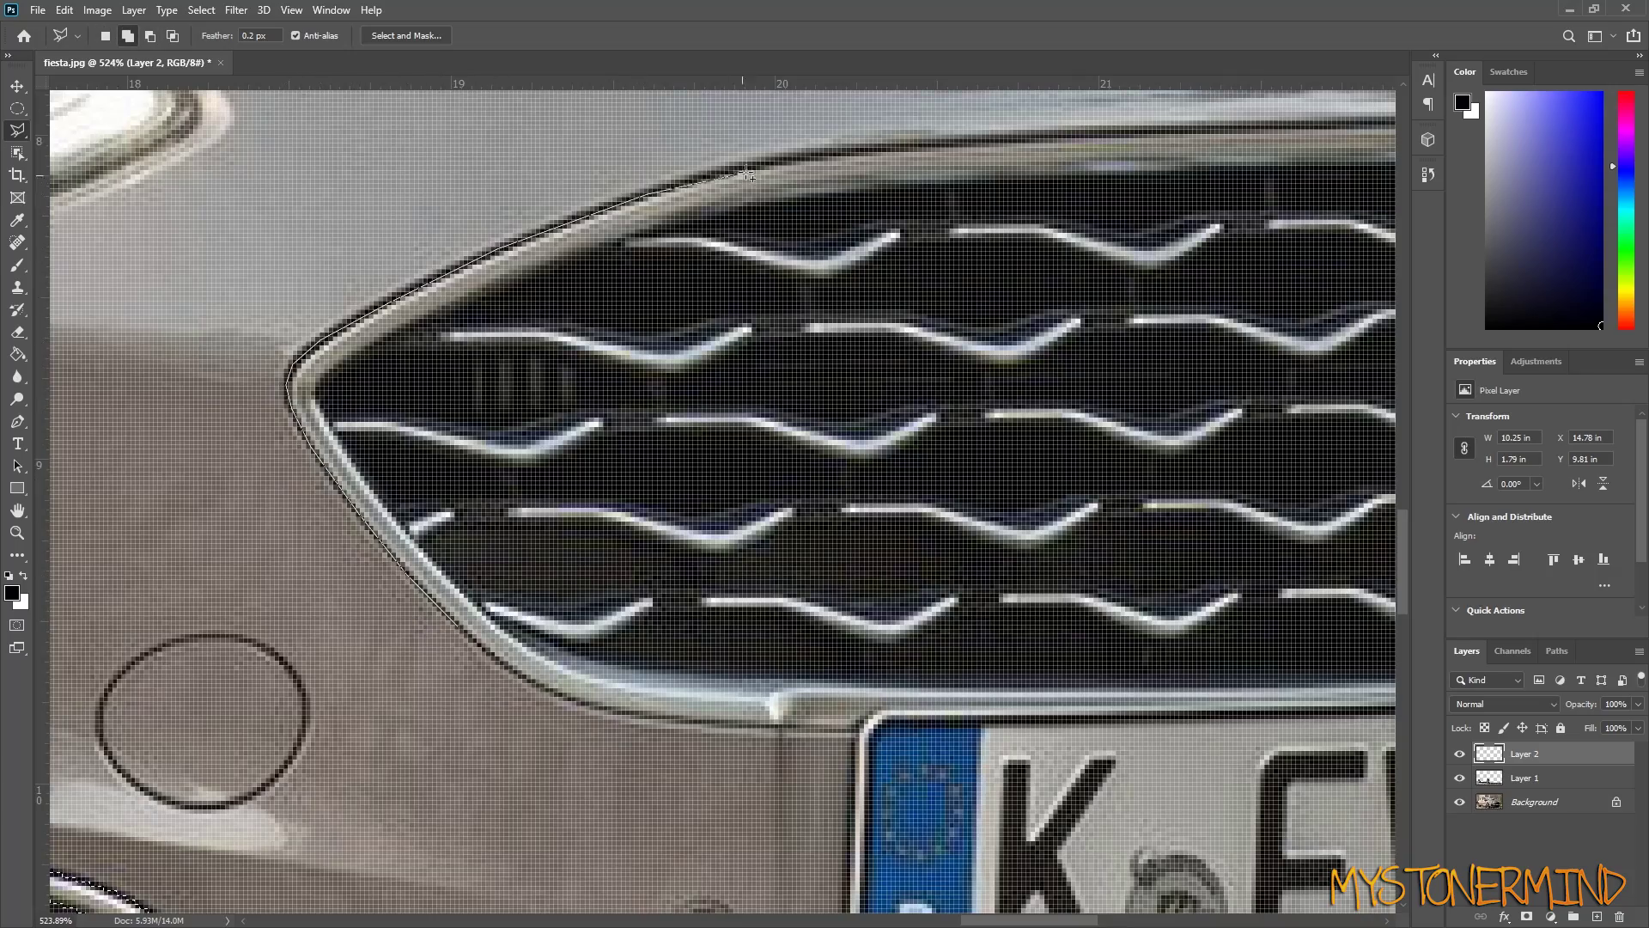
{"action": "left_click", "coordinate": [1038, 139]}
{"action": "left_click_drag", "start_coordinate": [1305, 126], "coordinate": [499, 395]}
{"action": "left_click", "coordinate": [1217, 404]}
{"action": "left_click", "coordinate": [1297, 430]}
{"action": "left_click", "coordinate": [1376, 476]}
{"action": "left_click_drag", "start_coordinate": [1376, 476], "coordinate": [667, 290]}
{"action": "left_click", "coordinate": [720, 334]}
{"action": "left_click", "coordinate": [766, 378]}
{"action": "left_click", "coordinate": [775, 436]}
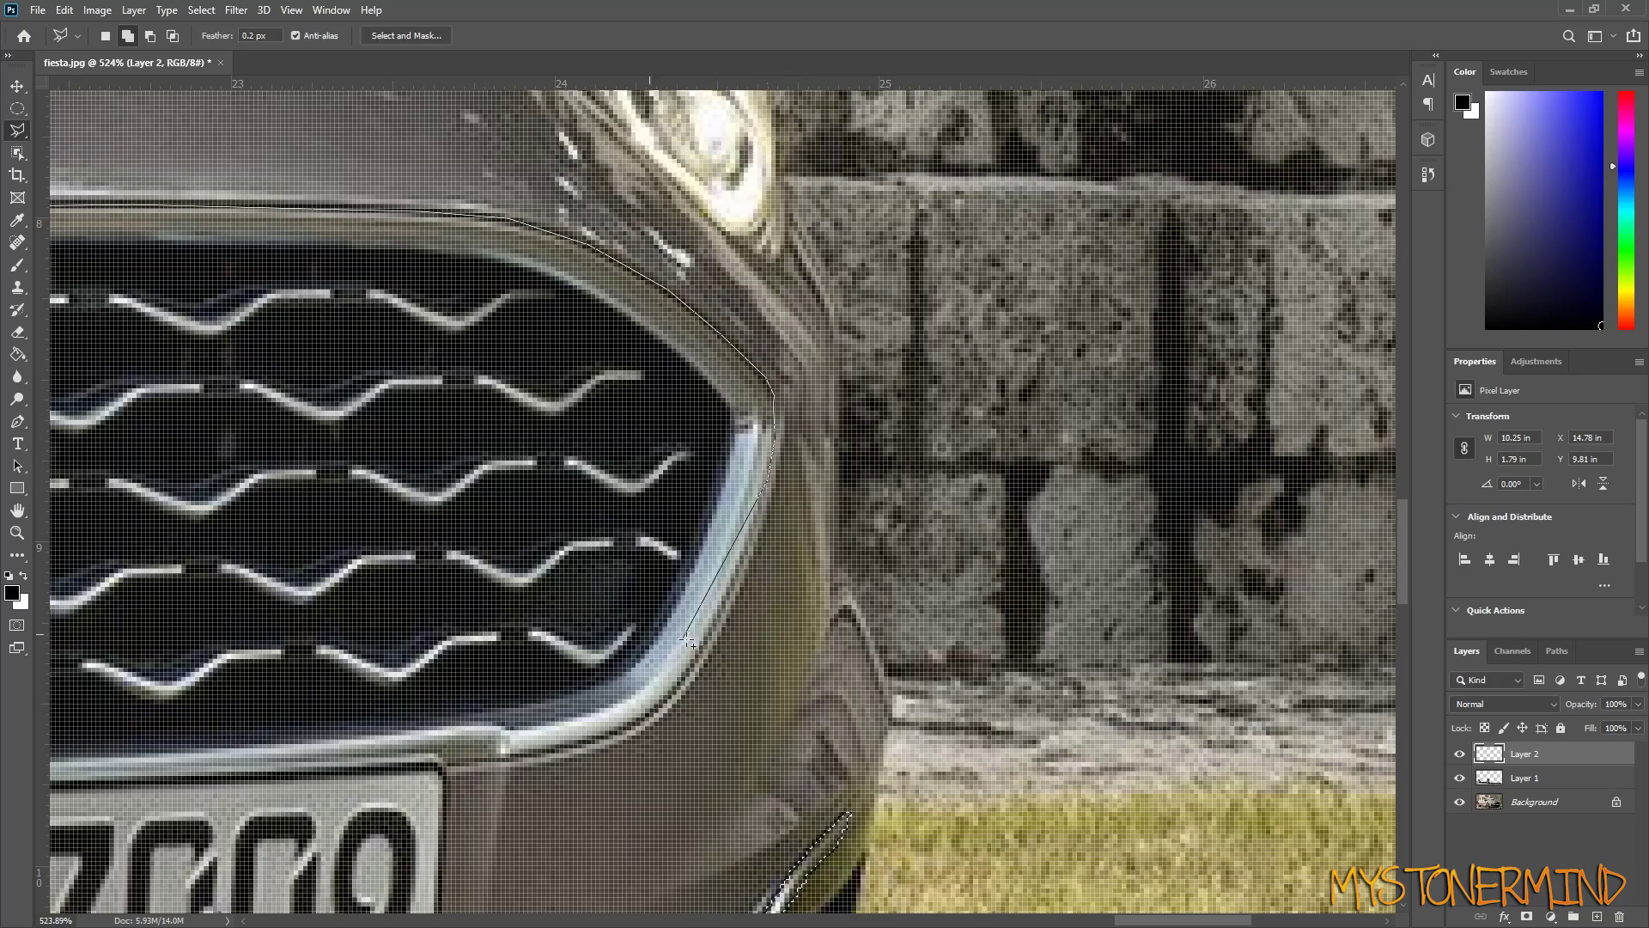
- Close the grille selection along its far side and lower edge above the number plate
{"action": "left_click", "coordinate": [730, 593]}
{"action": "left_click", "coordinate": [658, 708]}
{"action": "left_click", "coordinate": [614, 733]}
{"action": "left_click", "coordinate": [500, 758]}
{"action": "left_click_drag", "start_coordinate": [500, 758], "coordinate": [1111, 673]}
{"action": "left_click", "coordinate": [481, 700]}
{"action": "left_click_drag", "start_coordinate": [481, 700], "coordinate": [1153, 729]}
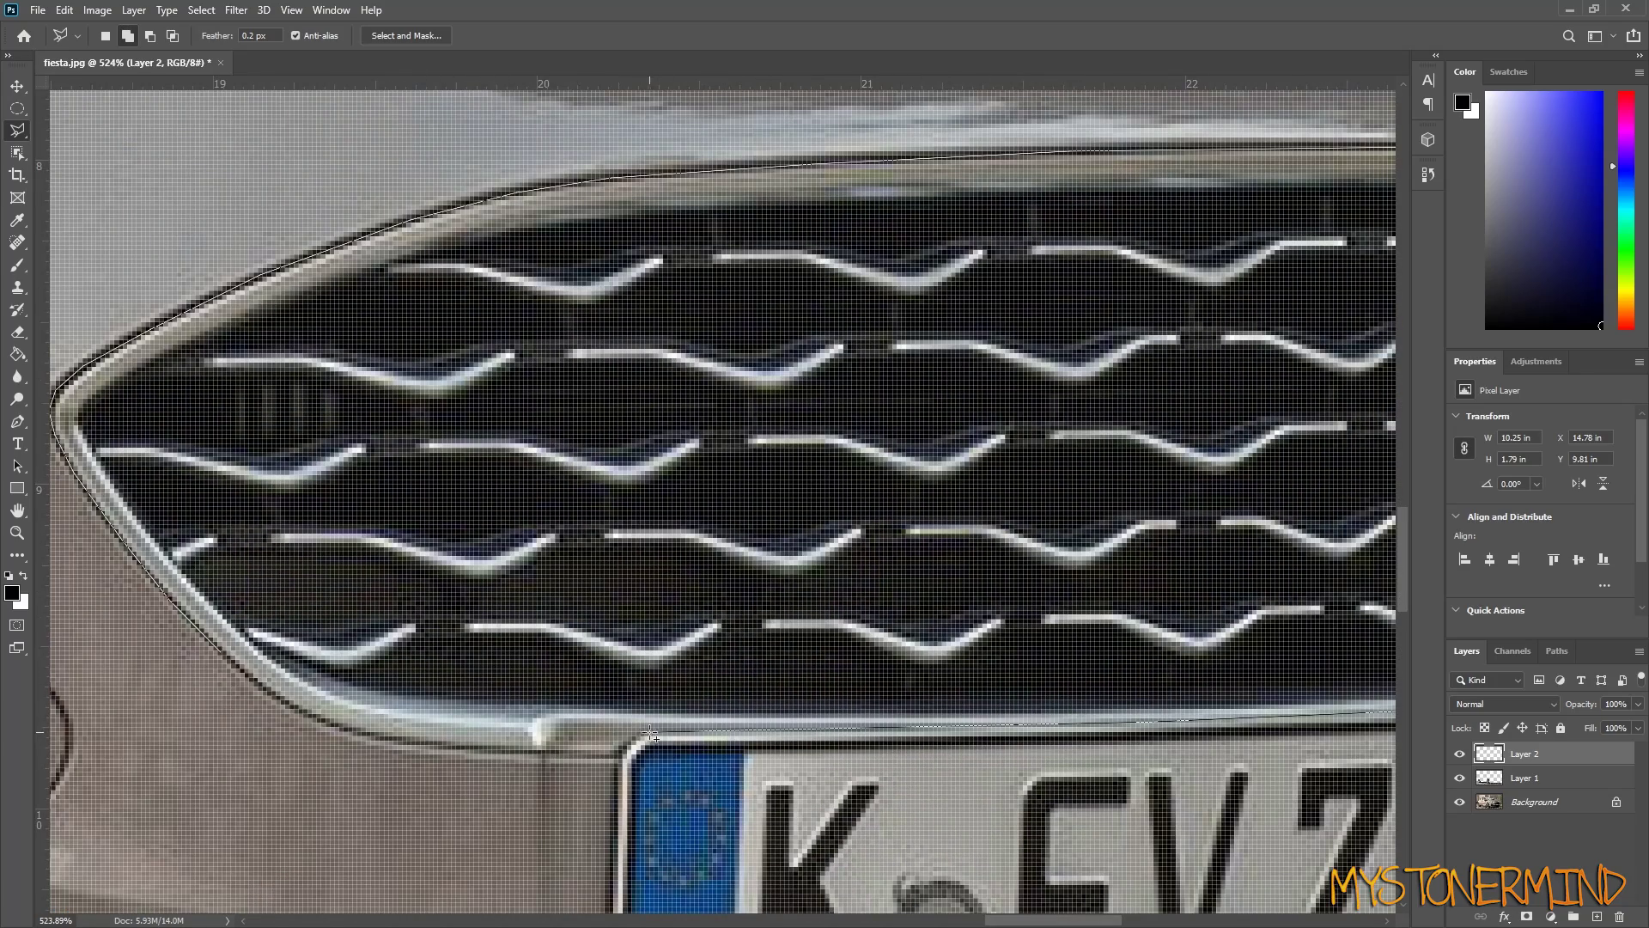
{"action": "left_click", "coordinate": [464, 746]}
{"action": "left_click", "coordinate": [325, 719]}
{"action": "left_click", "coordinate": [260, 676]}
{"action": "scroll", "coordinate": [260, 676], "scroll_direction": "down", "scroll_amount": 7}
{"action": "left_click_drag", "start_coordinate": [311, 686], "coordinate": [944, 634]}
{"action": "scroll", "coordinate": [944, 633], "scroll_direction": "up", "scroll_amount": 2}
- Paint black with the Brush at 75% opacity over the selected grille and fog light trim
{"action": "key", "text": "b"}
{"action": "mouse_move", "coordinate": [997, 571]}
{"action": "left_mouse_down"}
{"action": "mouse_move", "coordinate": [1018, 576]}
{"action": "mouse_move", "coordinate": [902, 558]}
{"action": "mouse_move", "coordinate": [707, 711]}
{"action": "left_mouse_up"}
{"action": "right_click", "coordinate": [974, 558], "text": "alt"}
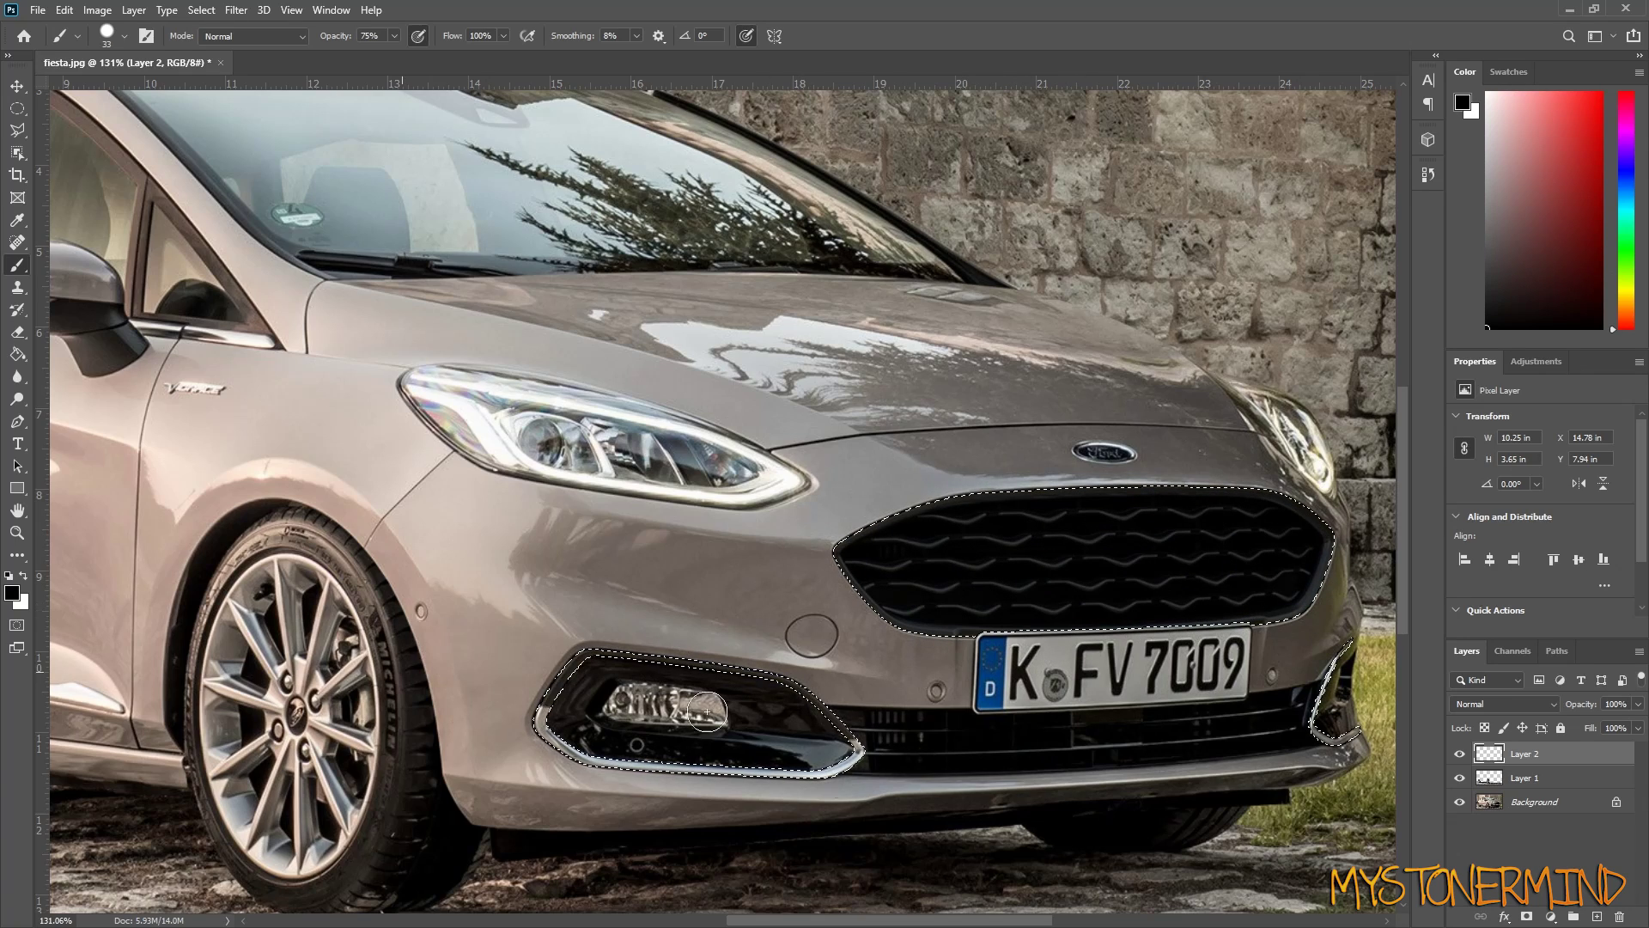
- Lasso the chrome strip beneath the small front quarter window behind the door mirror
{"action": "key", "text": "l"}
{"action": "scroll", "coordinate": [1018, 589], "scroll_direction": "down", "scroll_amount": 5}
{"action": "scroll", "coordinate": [513, 438], "scroll_direction": "up", "scroll_amount": 8}
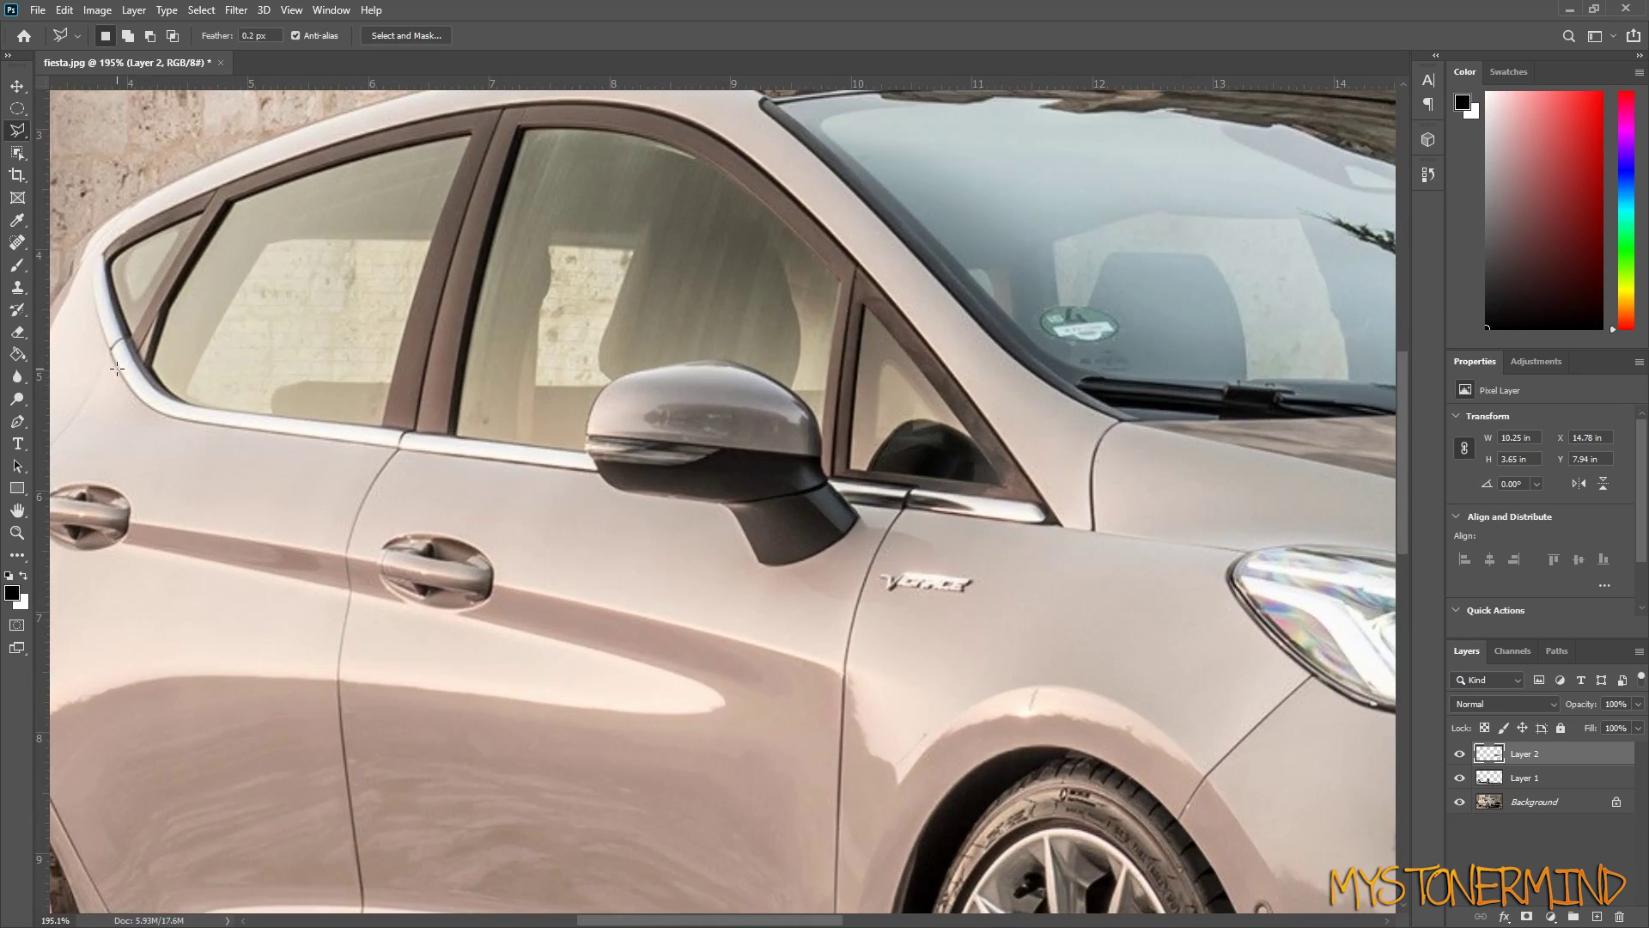
{"action": "left_click", "coordinate": [1253, 558]}
{"action": "left_click", "coordinate": [1005, 533]}
{"action": "left_click", "coordinate": [977, 500]}
{"action": "left_click", "coordinate": [1087, 513]}
{"action": "left_click", "coordinate": [1225, 531]}
{"action": "left_click", "coordinate": [1251, 559]}
- Add the chrome strip running beneath the side windows from the mirror to the rear quarter window to the selection
{"action": "left_click_drag", "start_coordinate": [601, 386], "coordinate": [1109, 475]}
{"action": "scroll", "coordinate": [1108, 475], "scroll_direction": "up", "scroll_amount": 3}
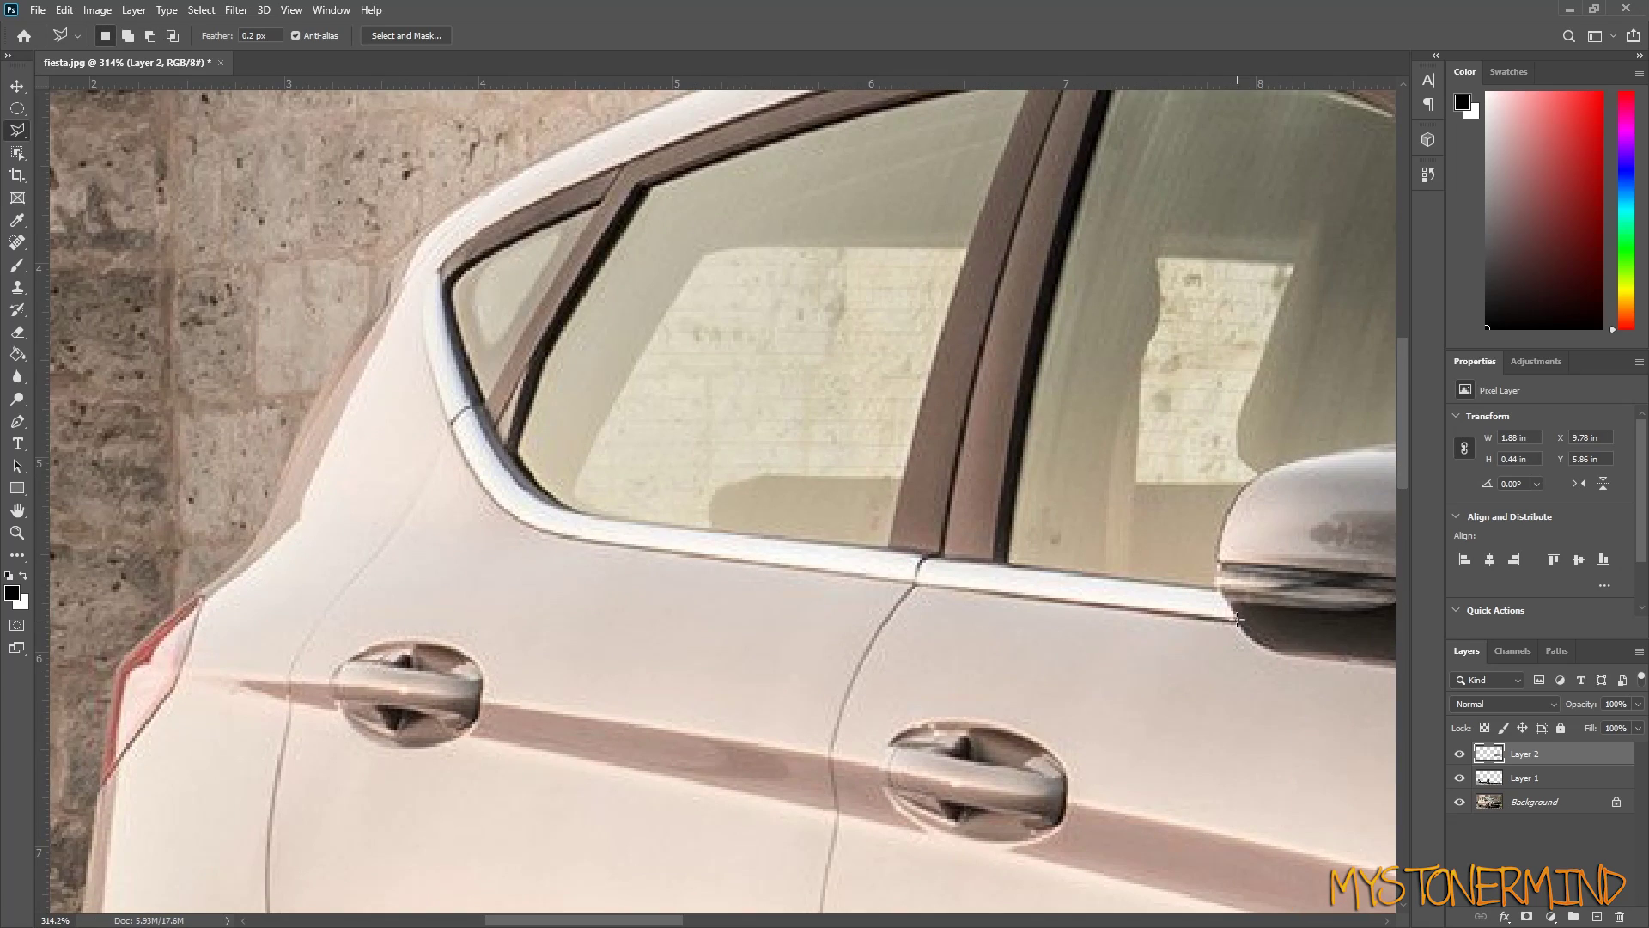
{"action": "left_click", "coordinate": [1235, 619], "text": "shift"}
{"action": "left_click", "coordinate": [1216, 589]}
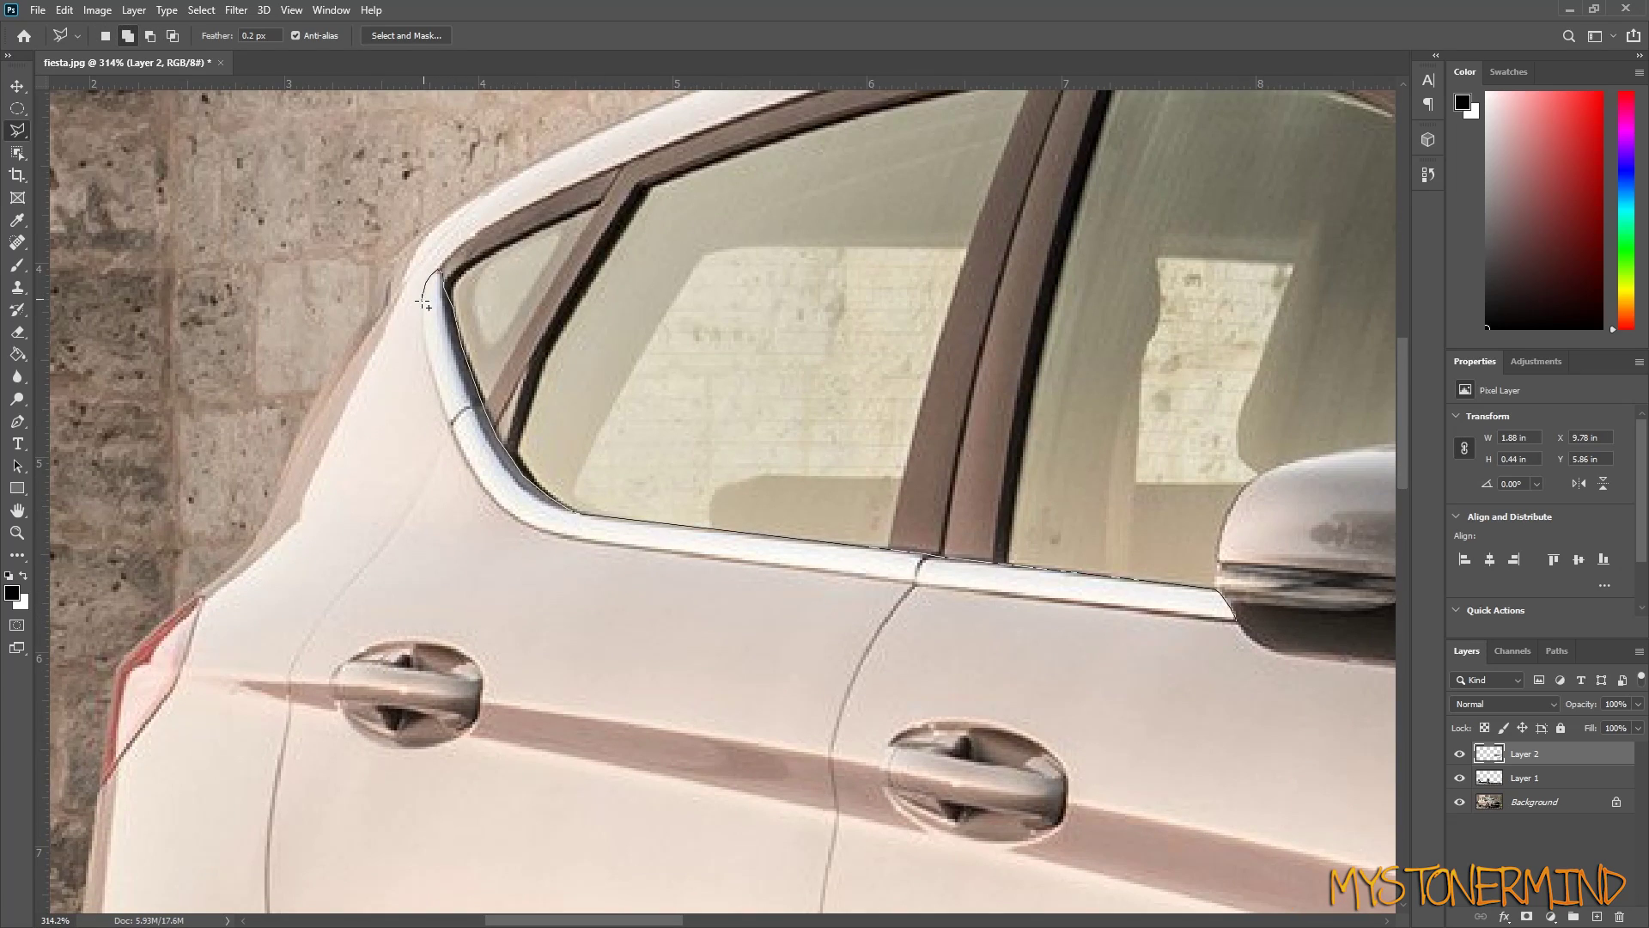
{"action": "left_click", "coordinate": [516, 520]}
{"action": "left_click", "coordinate": [567, 538]}
{"action": "left_click", "coordinate": [1235, 619]}
- Sample the dark window frame colour and brush it over the selected chrome window trim
{"action": "scroll", "coordinate": [1235, 618], "scroll_direction": "down", "scroll_amount": 7}
{"action": "key", "text": "b"}
{"action": "scroll", "coordinate": [312, 393], "scroll_direction": "up", "scroll_amount": 3}
{"action": "left_click", "coordinate": [680, 373], "text": "alt"}
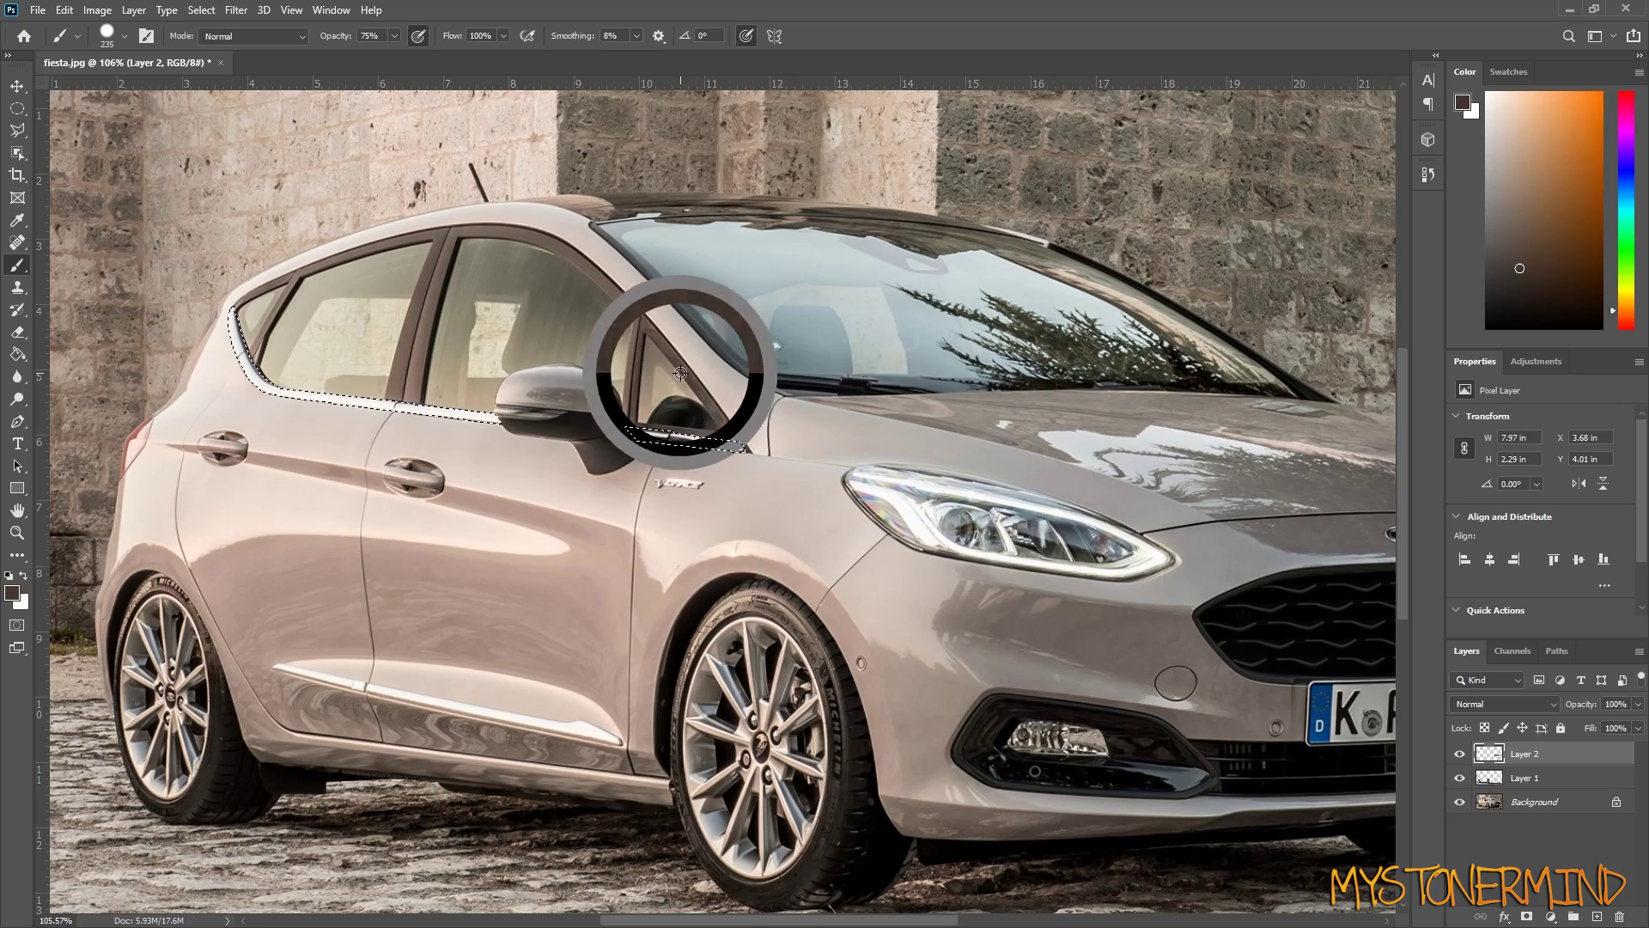
{"action": "left_click_drag", "start_coordinate": [481, 412], "coordinate": [226, 421]}
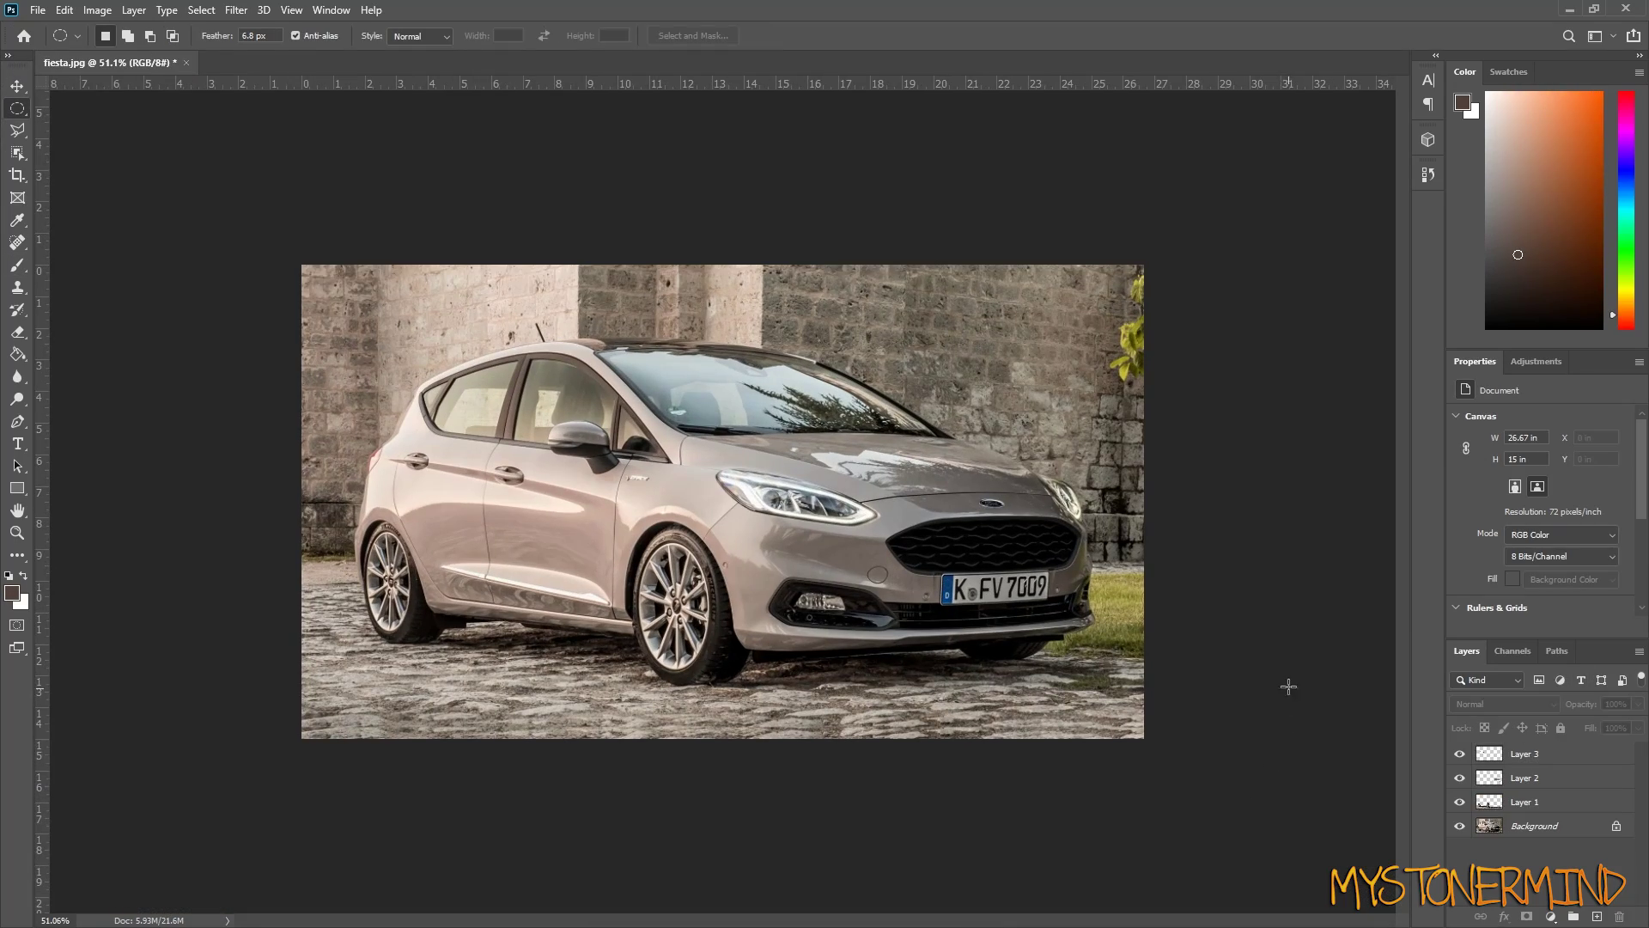
{"action": "scroll", "coordinate": [1296, 661], "scroll_direction": "up", "scroll_amount": 3}
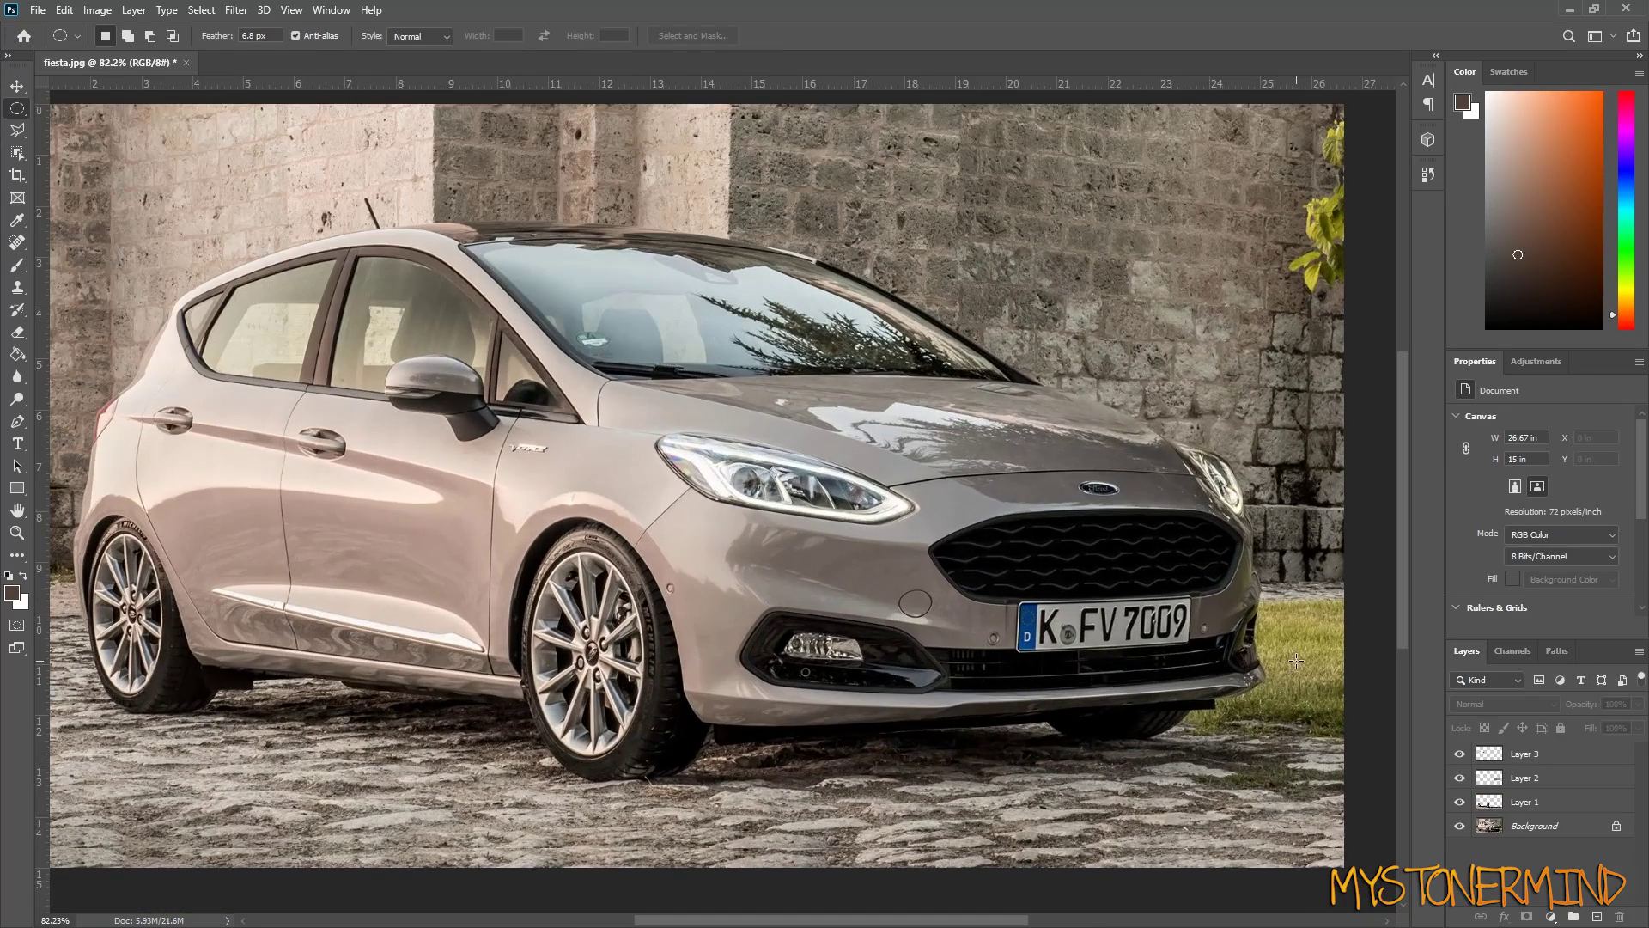
- Remove the chrome lettering on the front fender and the Ford badge above the grille from the Background layer with the Spot Healing Brush
{"action": "scroll", "coordinate": [1307, 614], "scroll_direction": "up", "scroll_amount": 2}
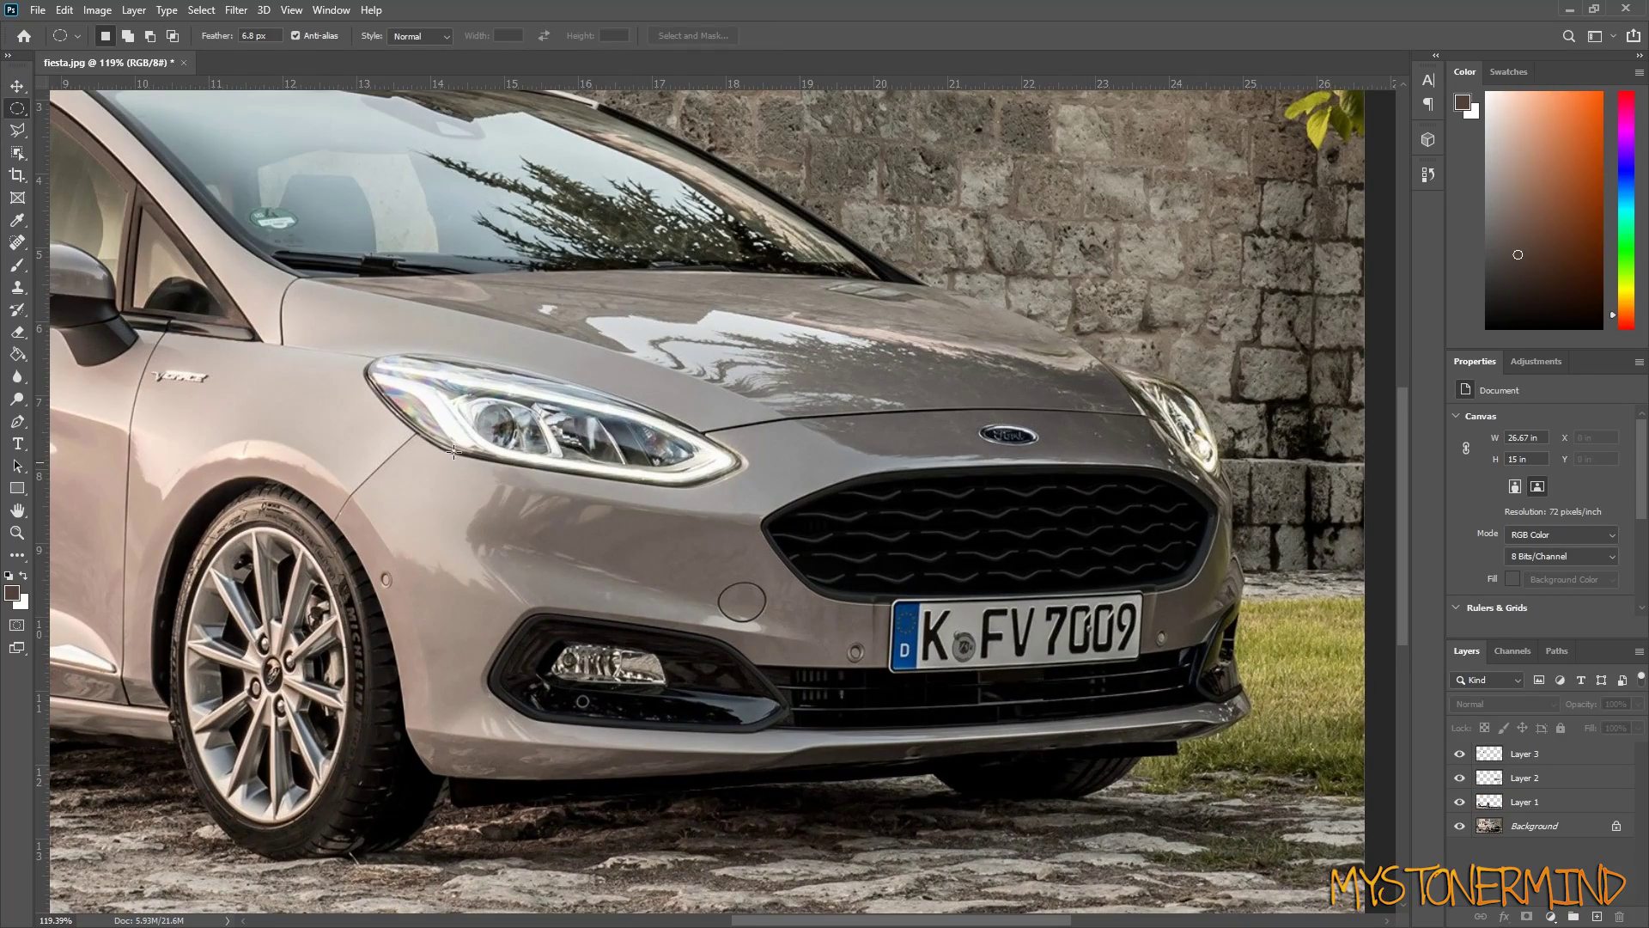
{"action": "scroll", "coordinate": [166, 379], "scroll_direction": "up", "scroll_amount": 4}
{"action": "key", "text": "j"}
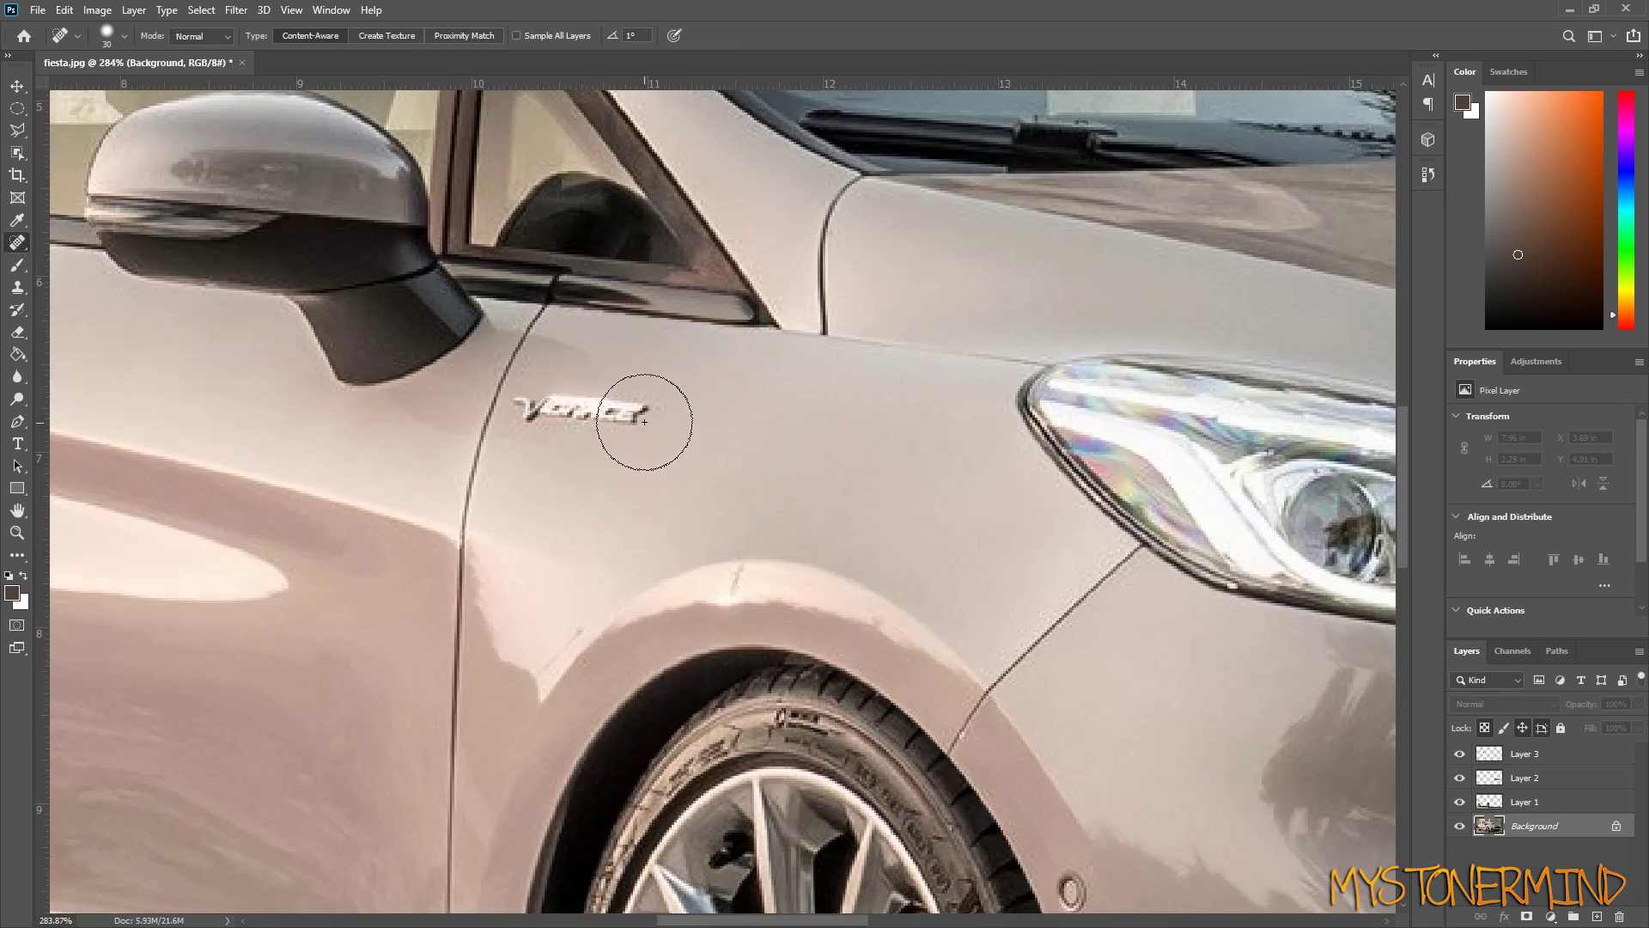
{"action": "mouse_move", "coordinate": [666, 417]}
{"action": "left_mouse_down"}
{"action": "mouse_move", "coordinate": [593, 397]}
{"action": "mouse_move", "coordinate": [524, 412]}
{"action": "left_mouse_up"}
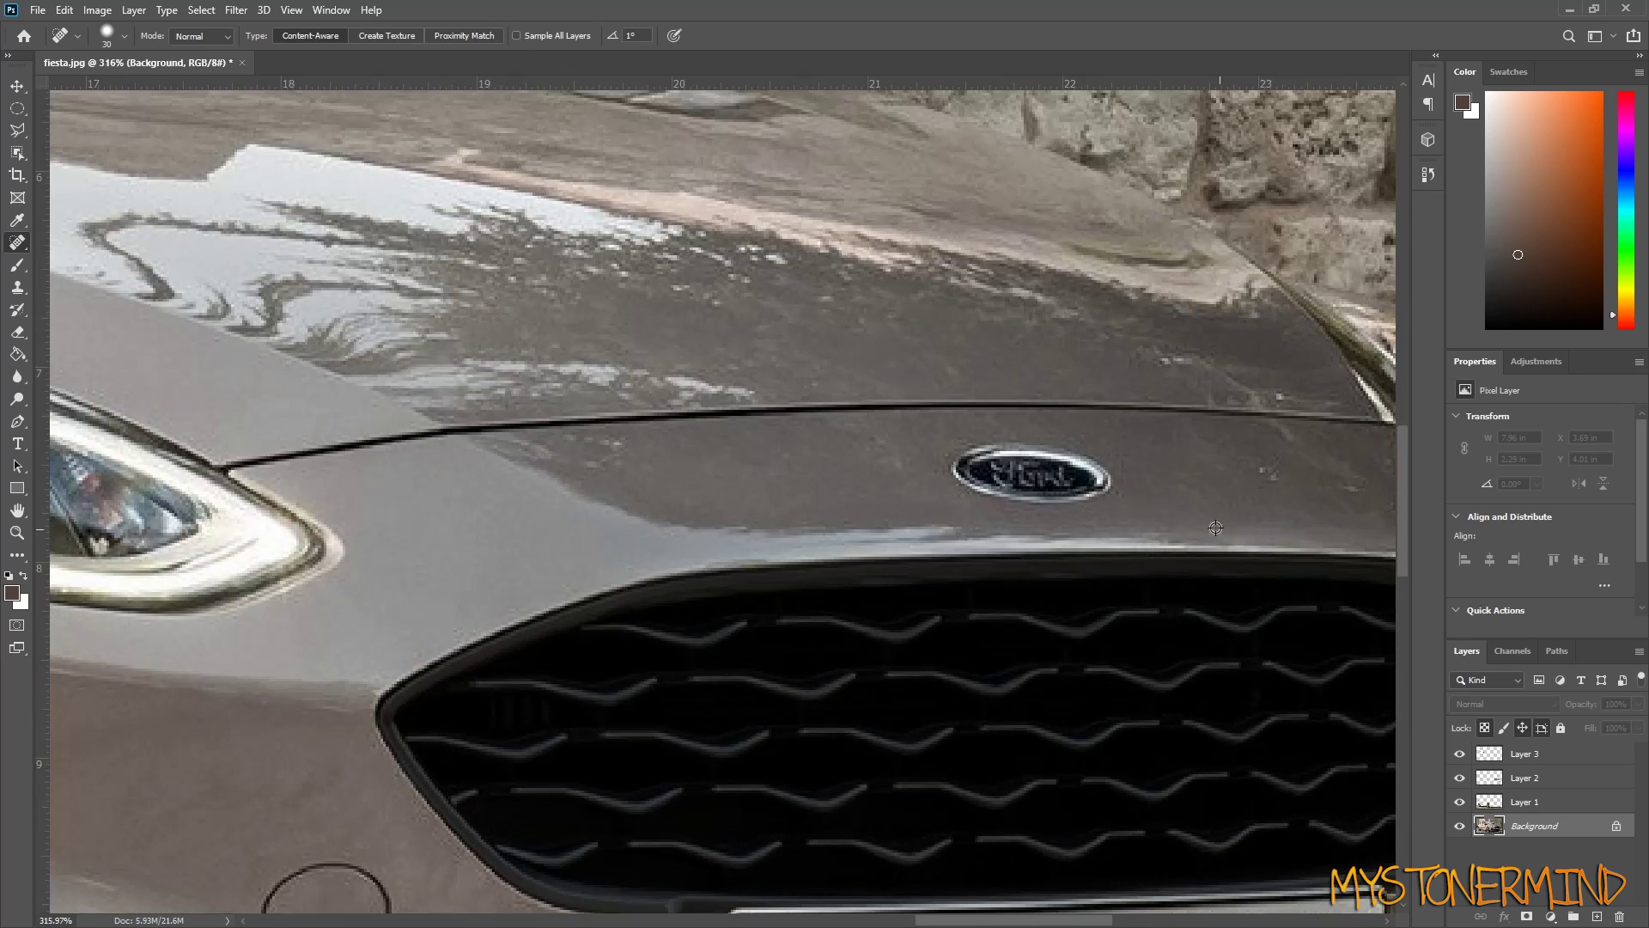
{"action": "mouse_move", "coordinate": [970, 474]}
{"action": "left_mouse_down"}
{"action": "mouse_move", "coordinate": [1094, 472]}
{"action": "mouse_move", "coordinate": [1035, 480]}
{"action": "left_mouse_up"}
- Crop the image tighter around the car at a 16:9 ratio, trimming the leafy branch at the image's edge
{"action": "scroll", "coordinate": [1214, 570], "scroll_direction": "down", "scroll_amount": 3}
{"action": "scroll", "coordinate": [1196, 585], "scroll_direction": "down", "scroll_amount": 4}
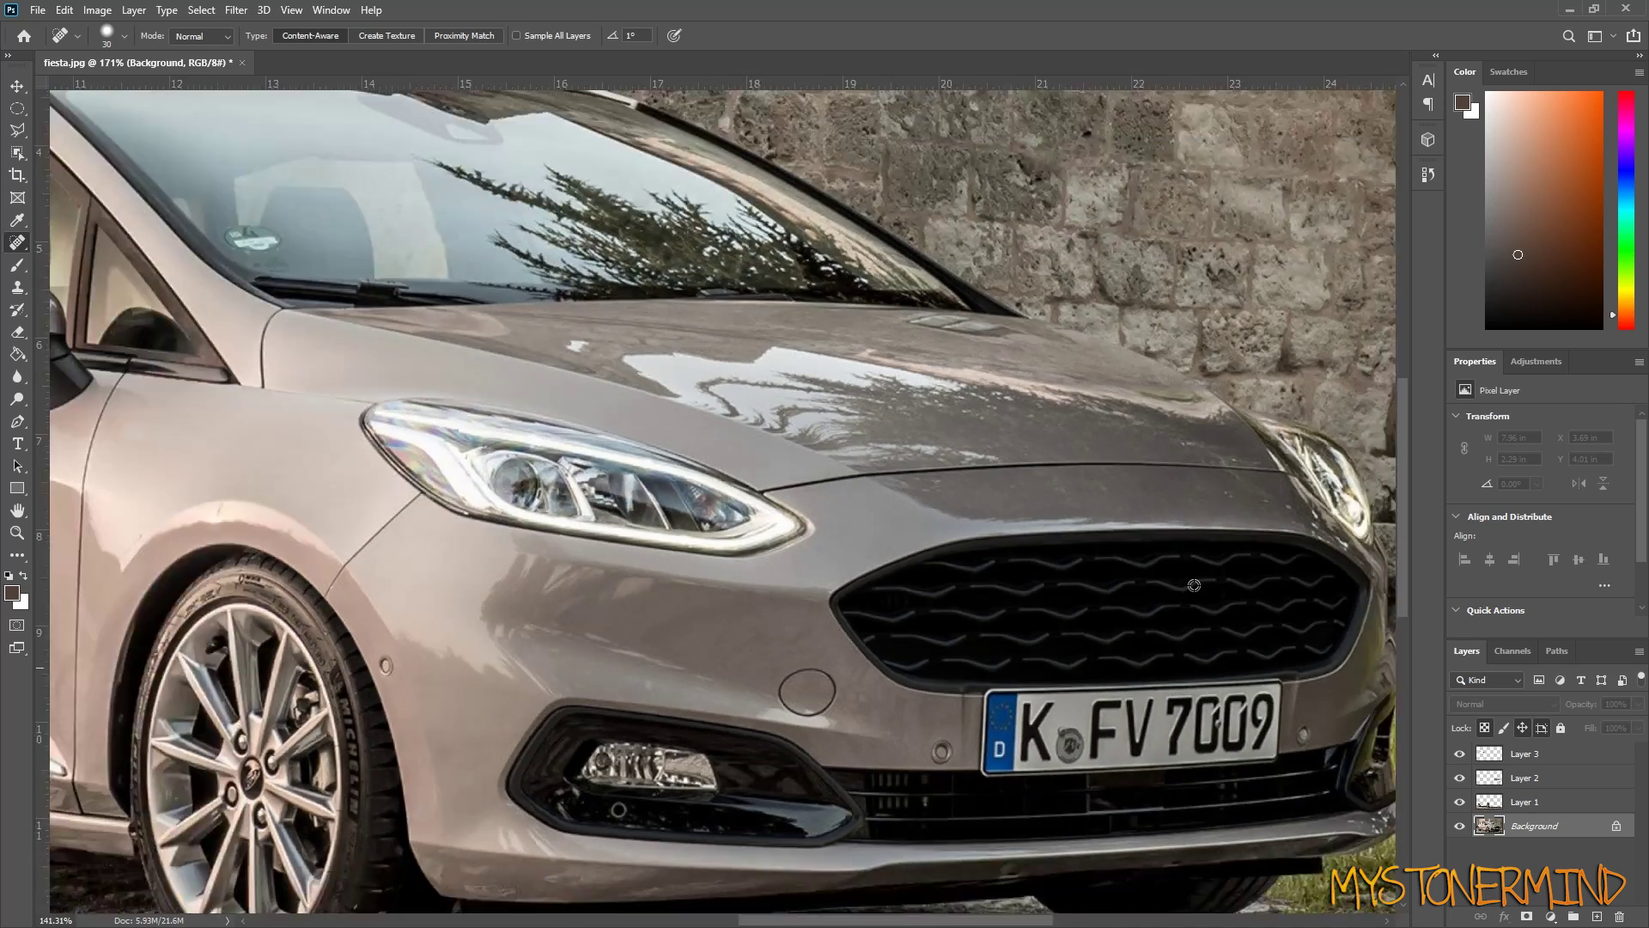
{"action": "left_click", "coordinate": [15, 177]}
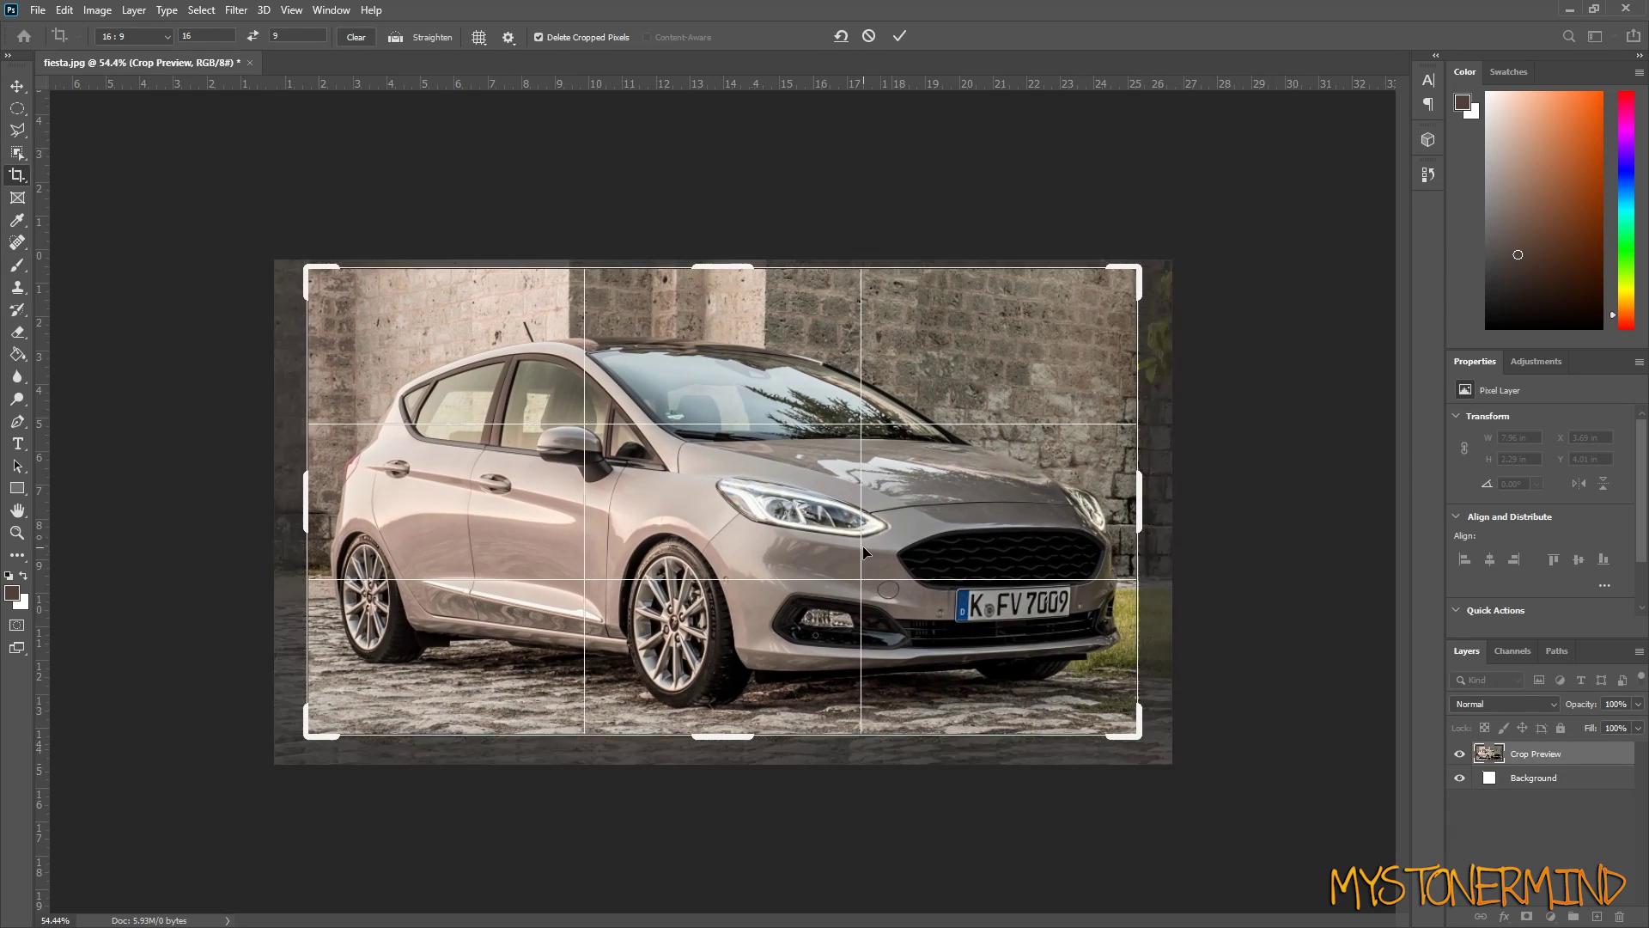
{"action": "key", "text": "Return"}
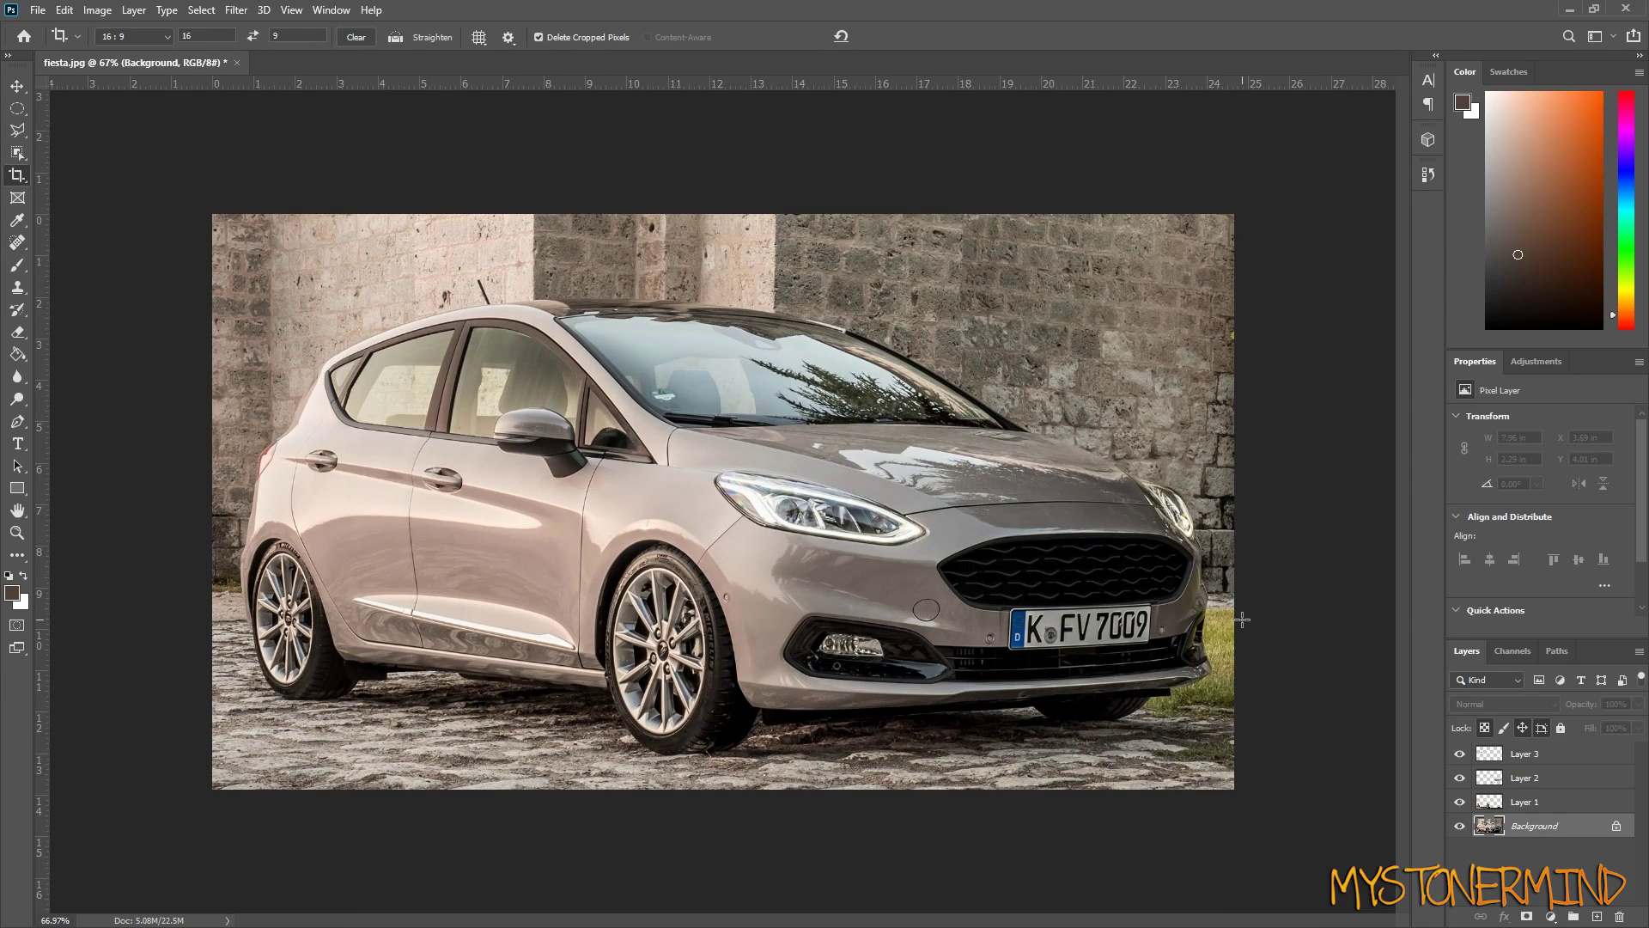